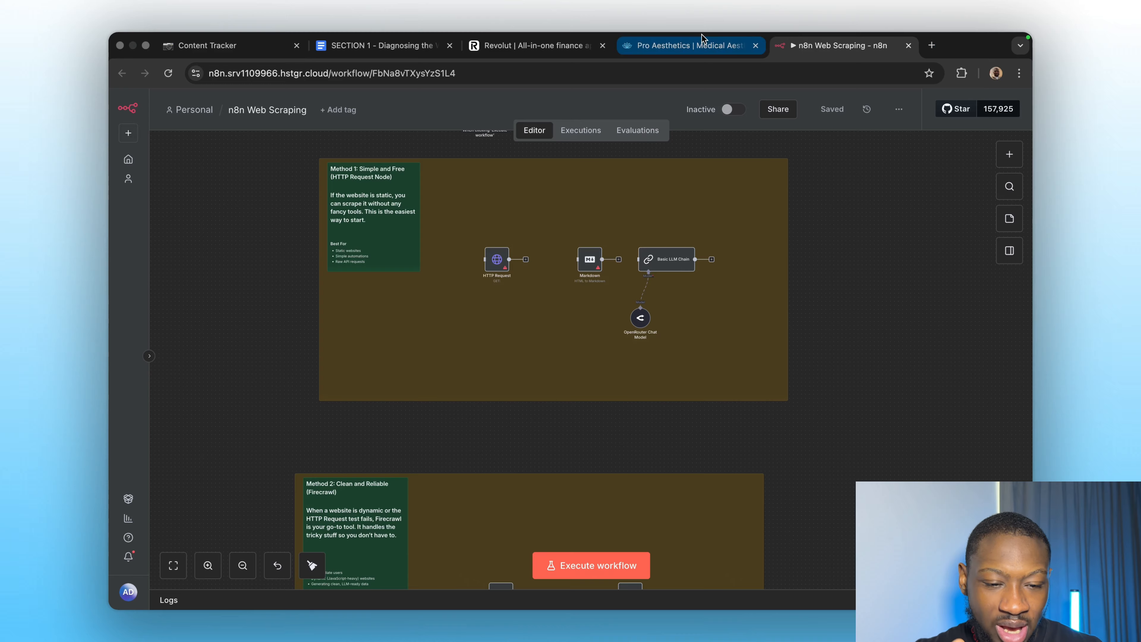
Look through the Pro Aesthetics treatment cards, then move on to the Revolut homepage tab.
click(704, 43)
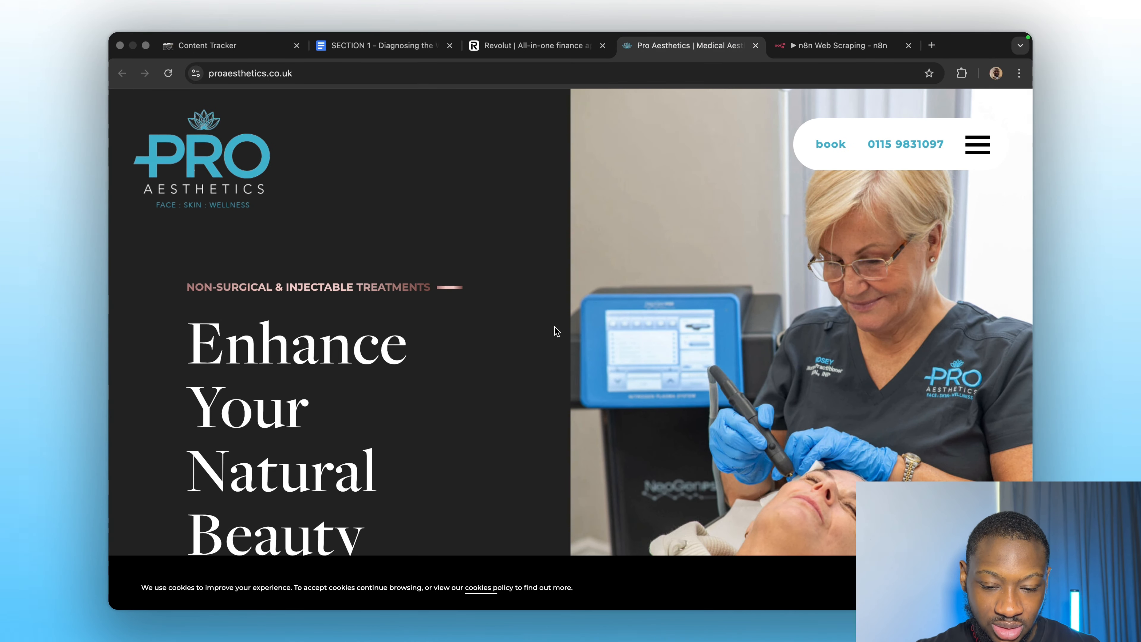
scroll(555, 328, down, 15)
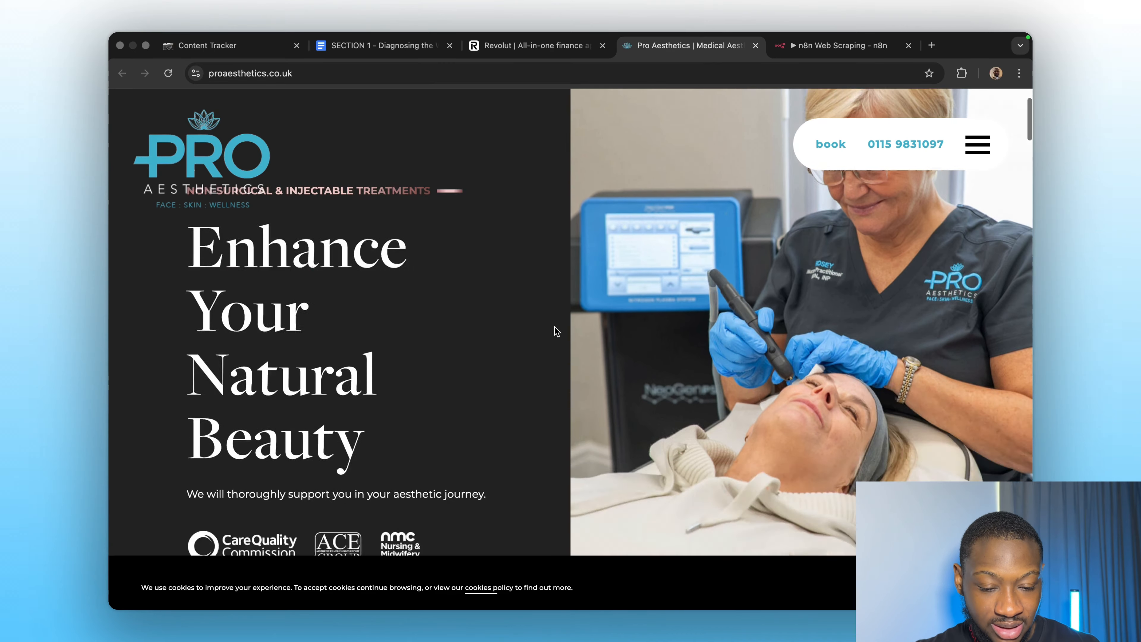
scroll(555, 332, down, 10)
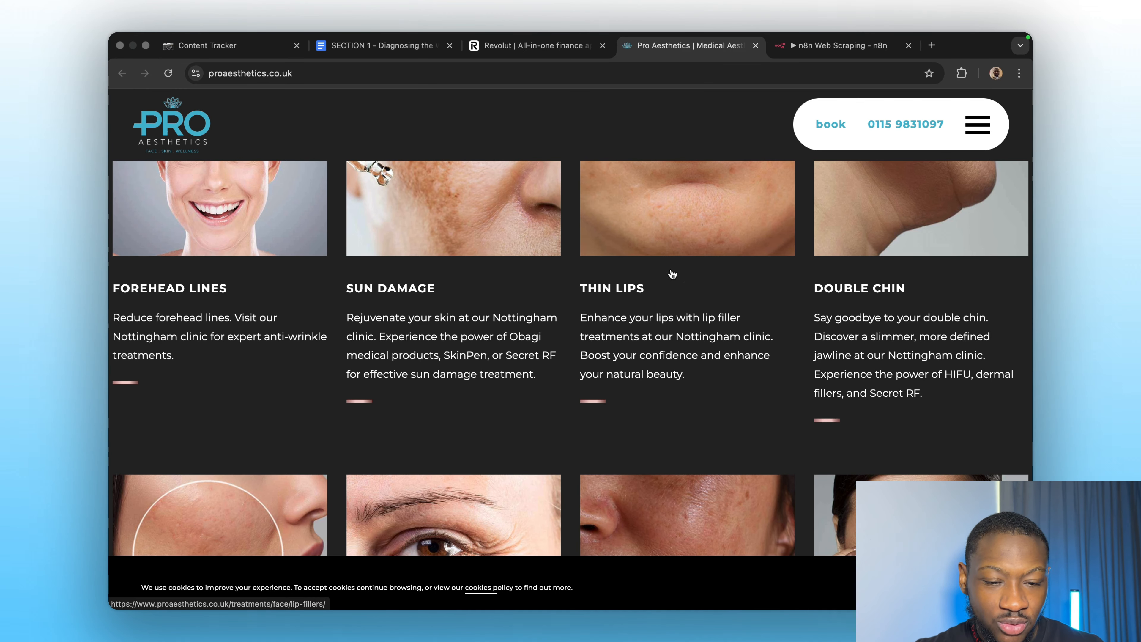
click(521, 38)
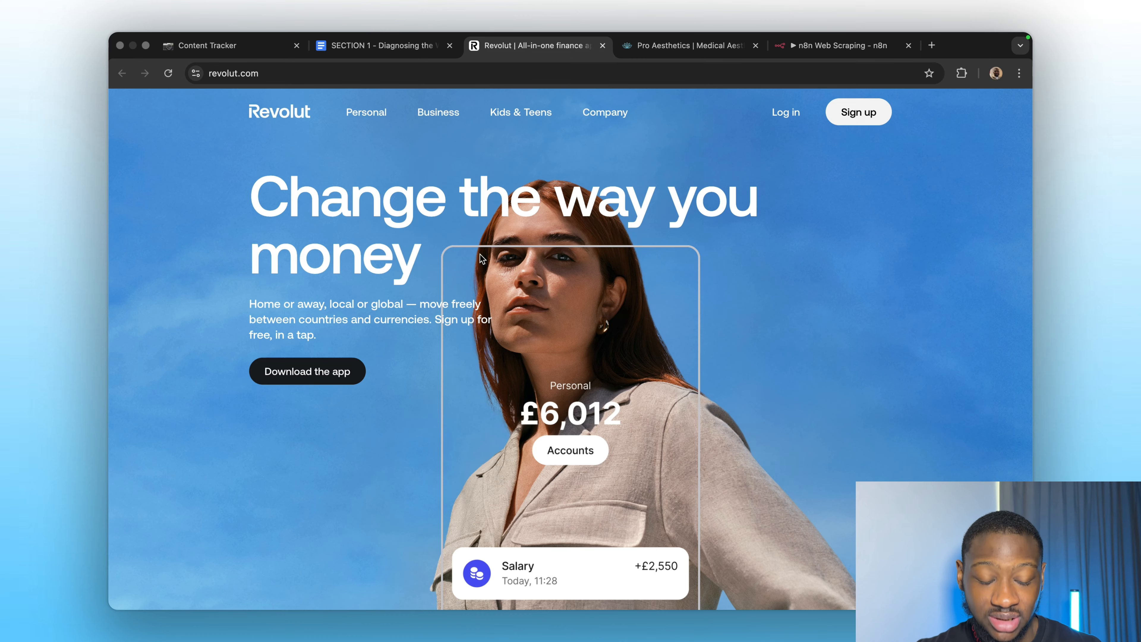
Scroll through the Revolut homepage, return to its headline, and bring up the page context menu.
scroll(491, 379, down, 10)
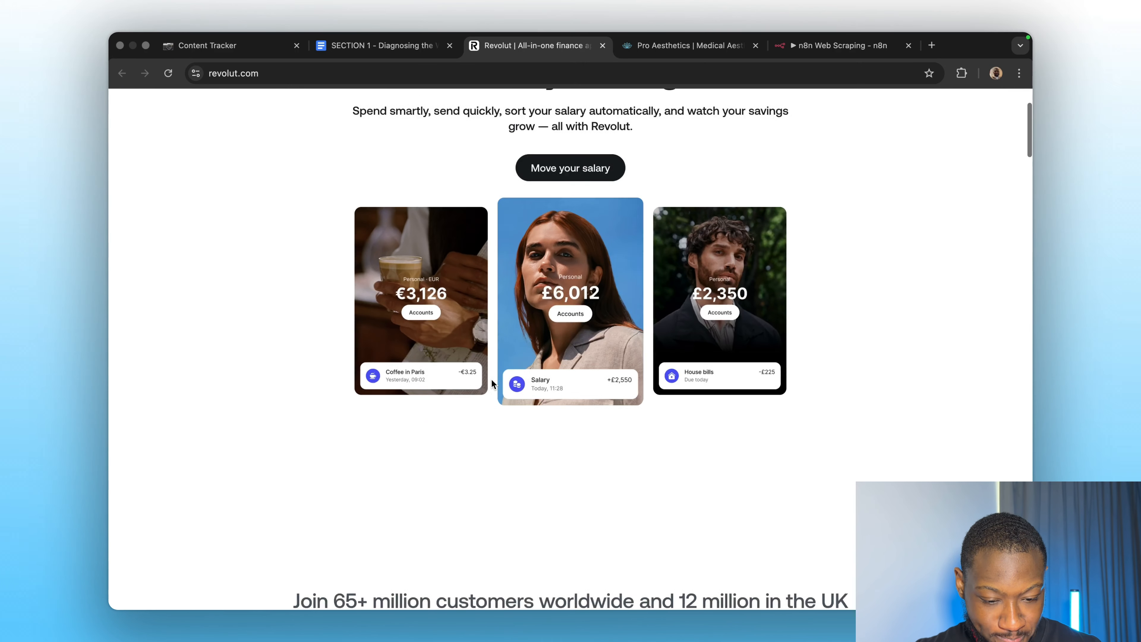
scroll(491, 379, down, 15)
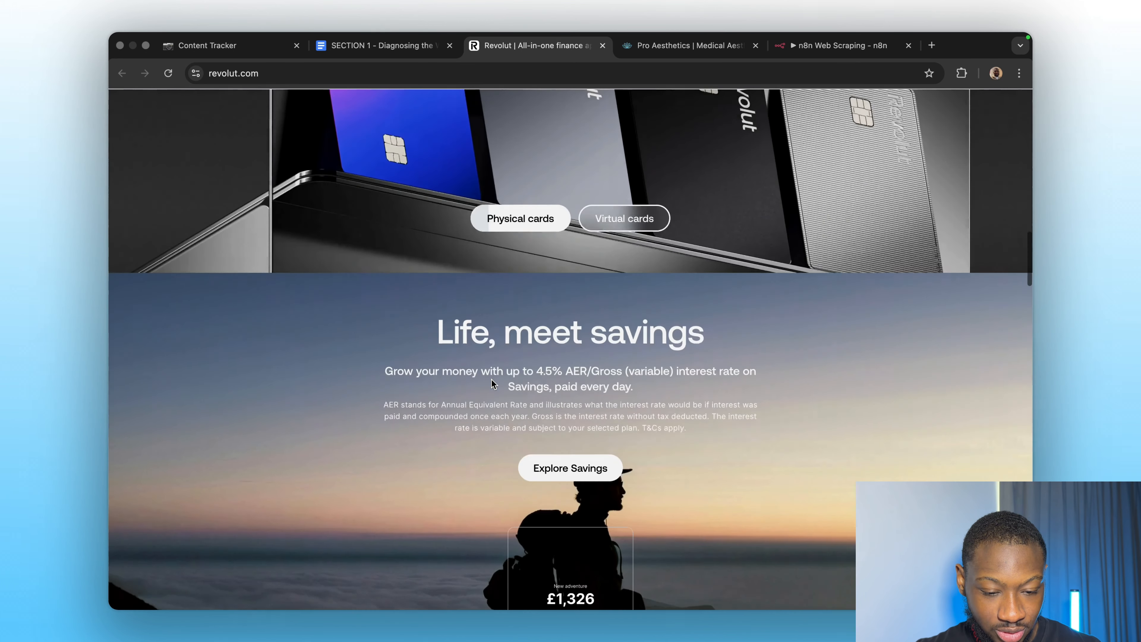
scroll(493, 383, down, 12)
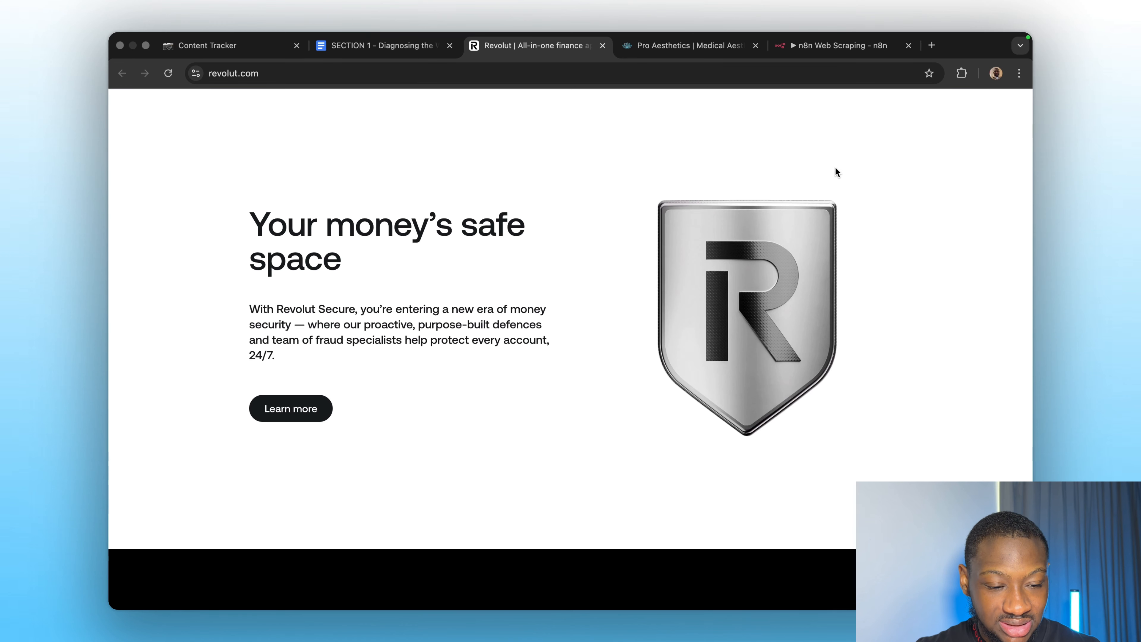
scroll(652, 265, up, 20)
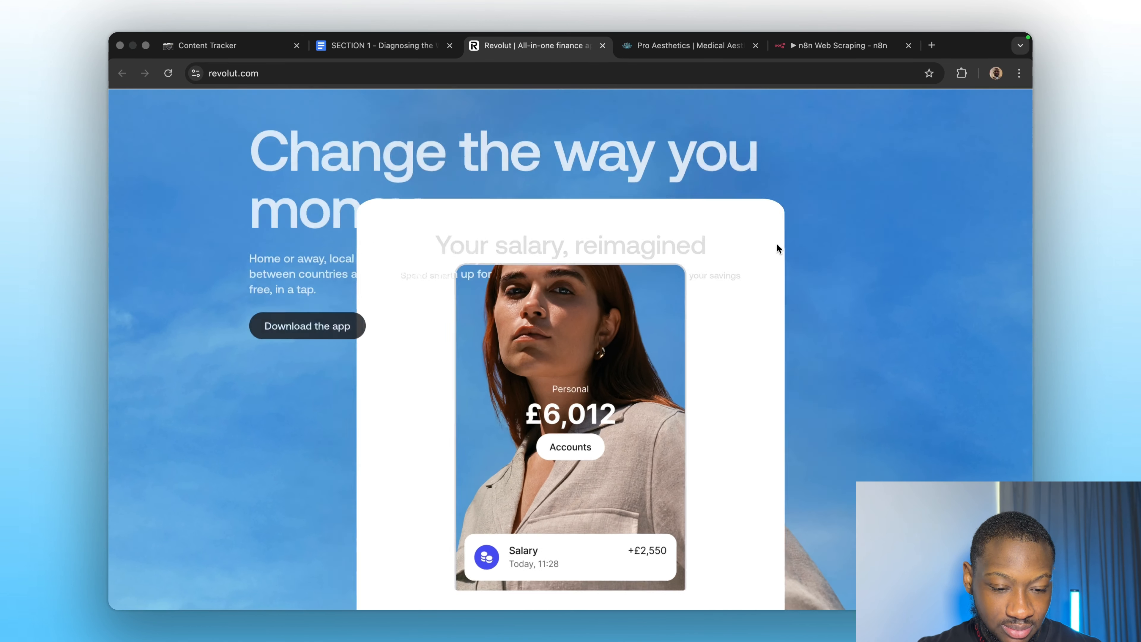
right_click(830, 247)
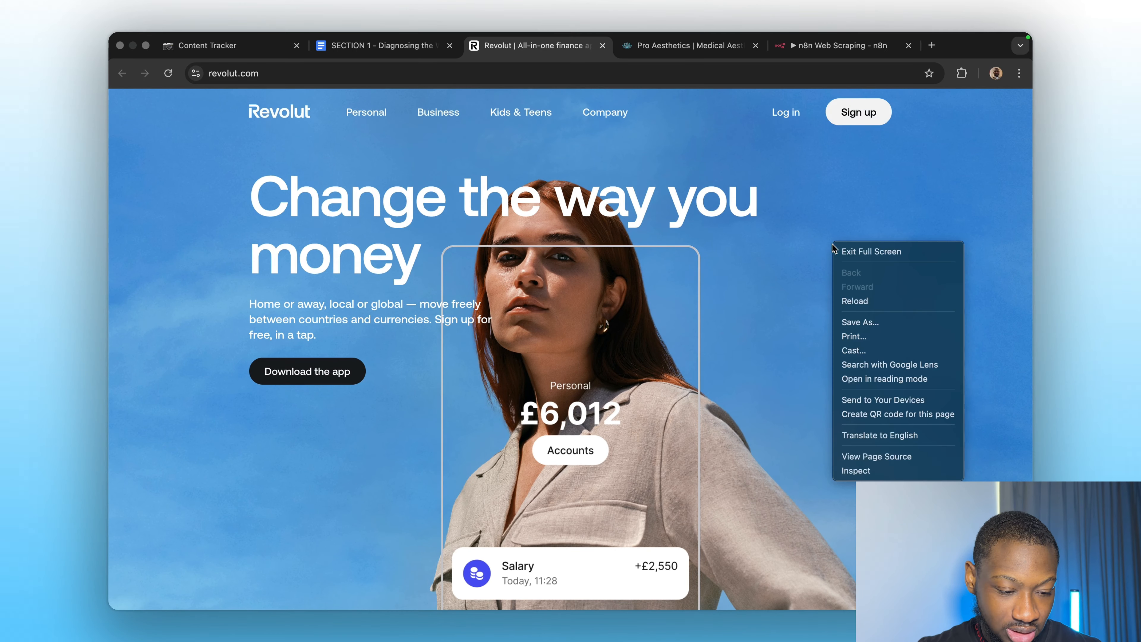
Inspect the Revolut page in DevTools, expand the body element, then return to Pro Aesthetics.
click(852, 470)
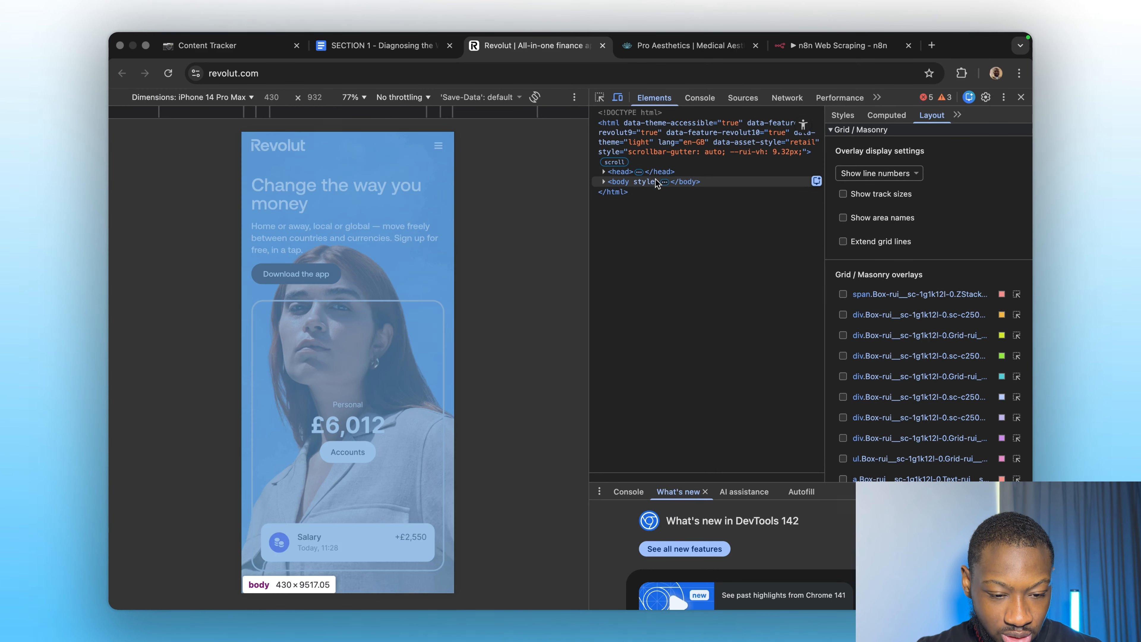
click(605, 182)
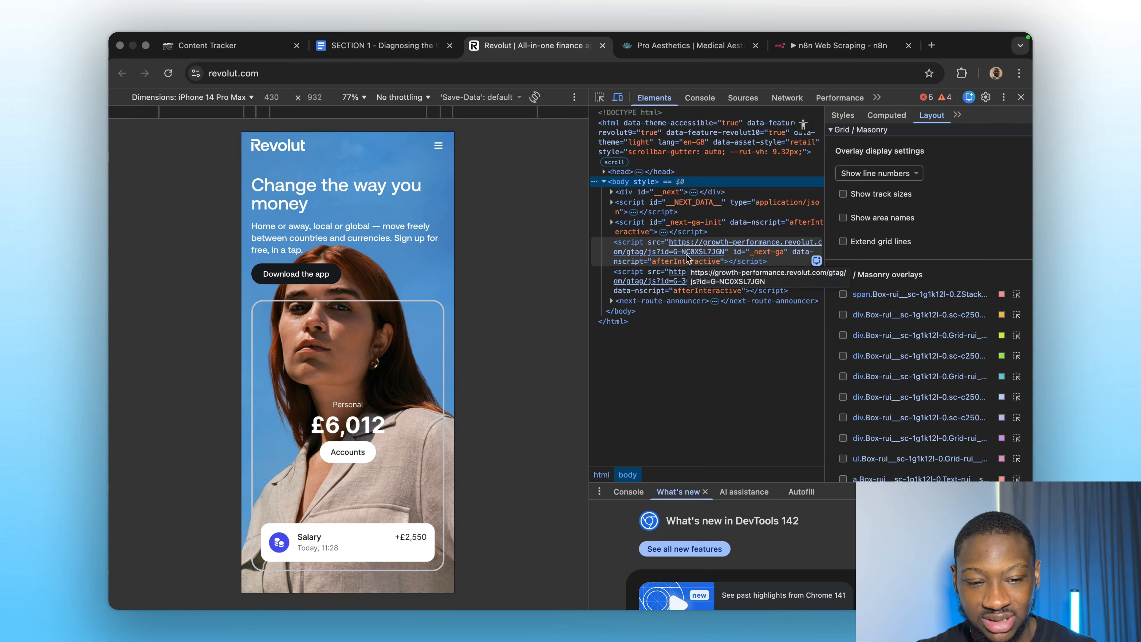
click(670, 48)
Inspect the Thin Lips treatment card and browse the page's body sections in the Elements tree.
right_click(549, 295)
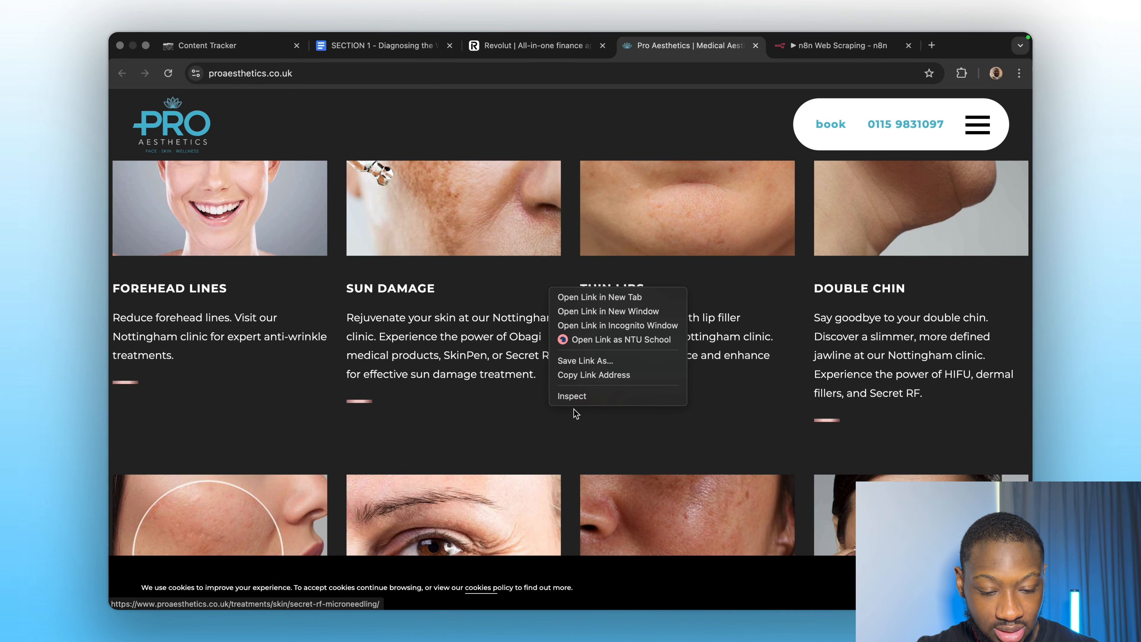
click(575, 396)
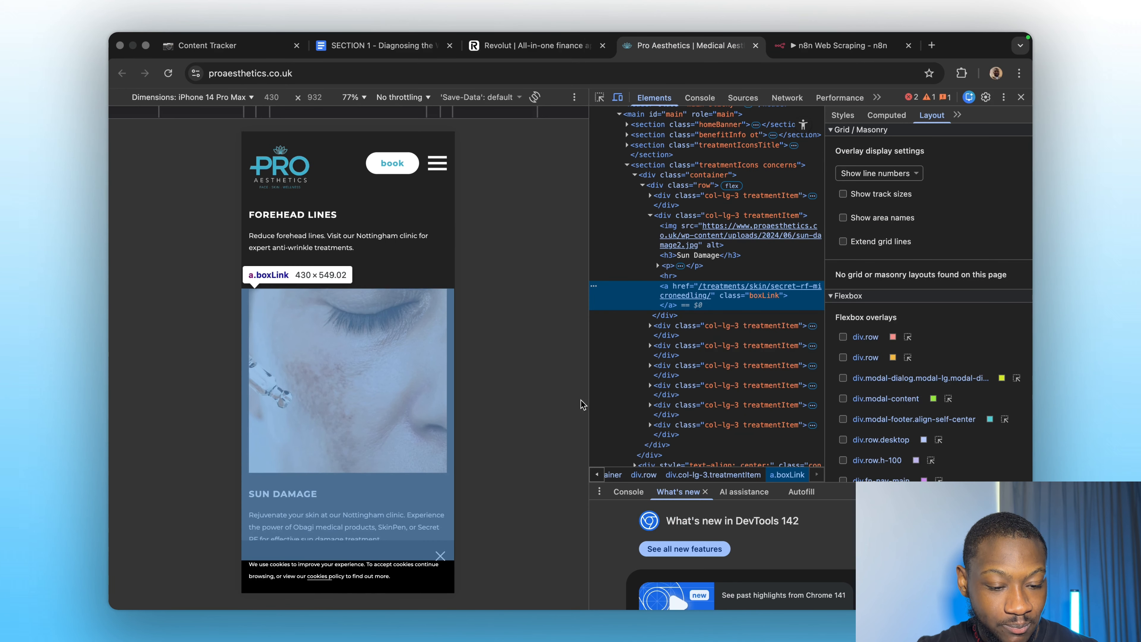
click(628, 166)
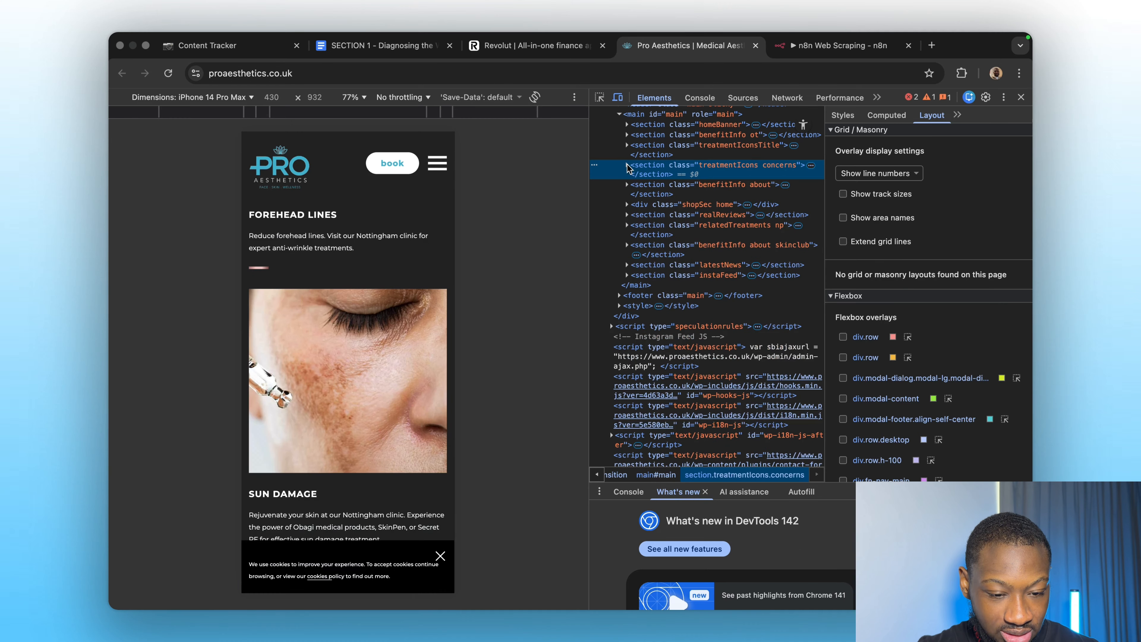
scroll(625, 157, up, 5)
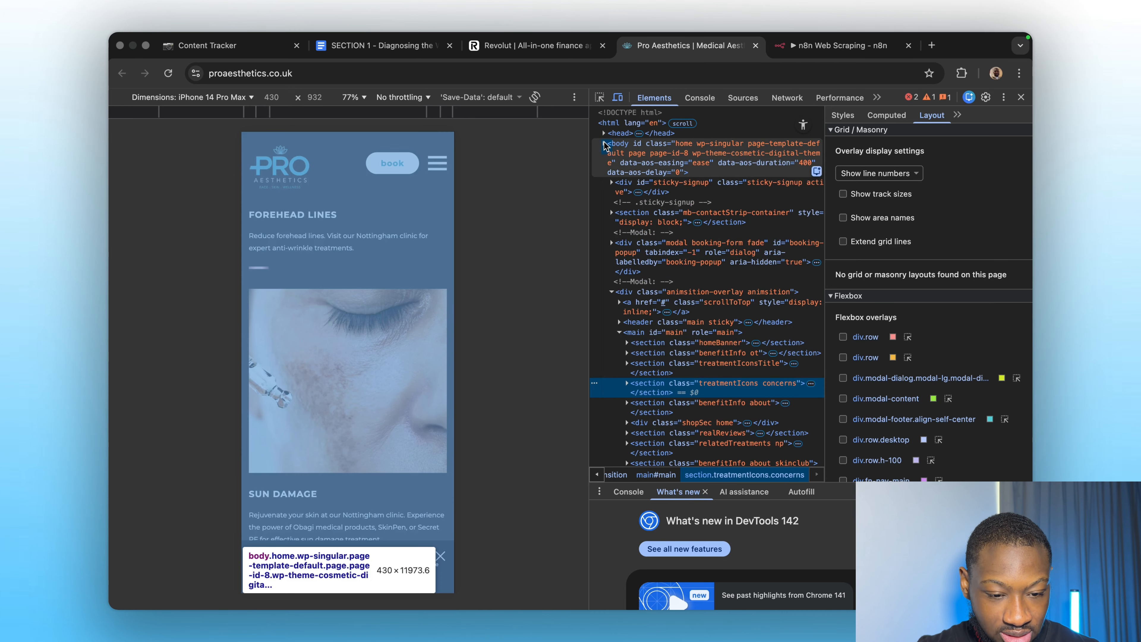
click(605, 145)
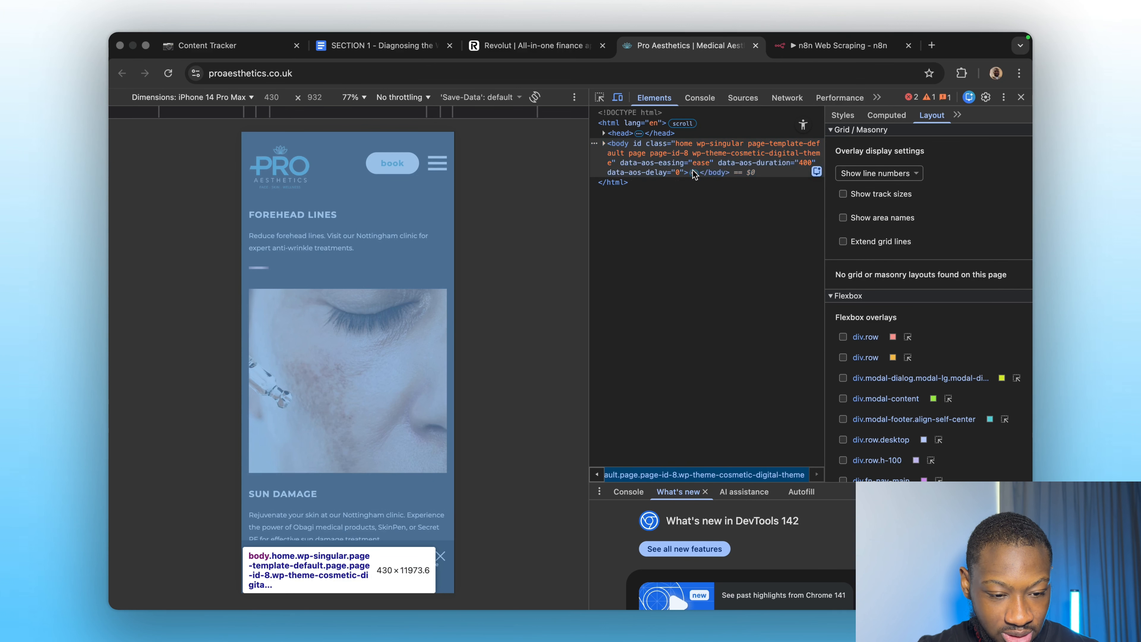
click(690, 172)
scroll(653, 252, down, 5)
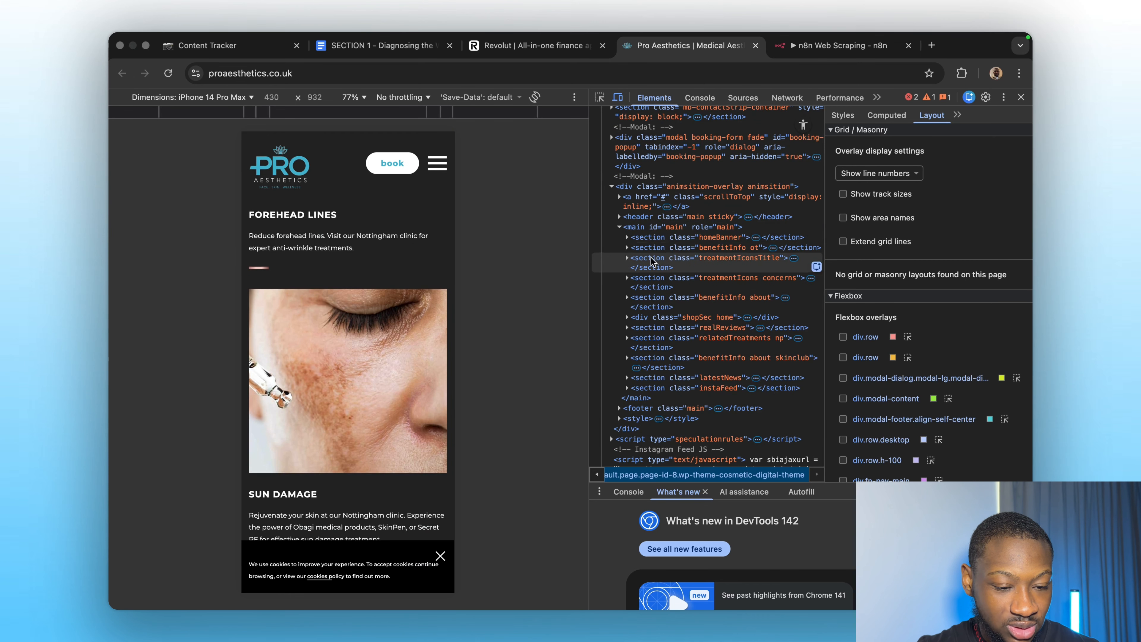
scroll(668, 377, down, 2)
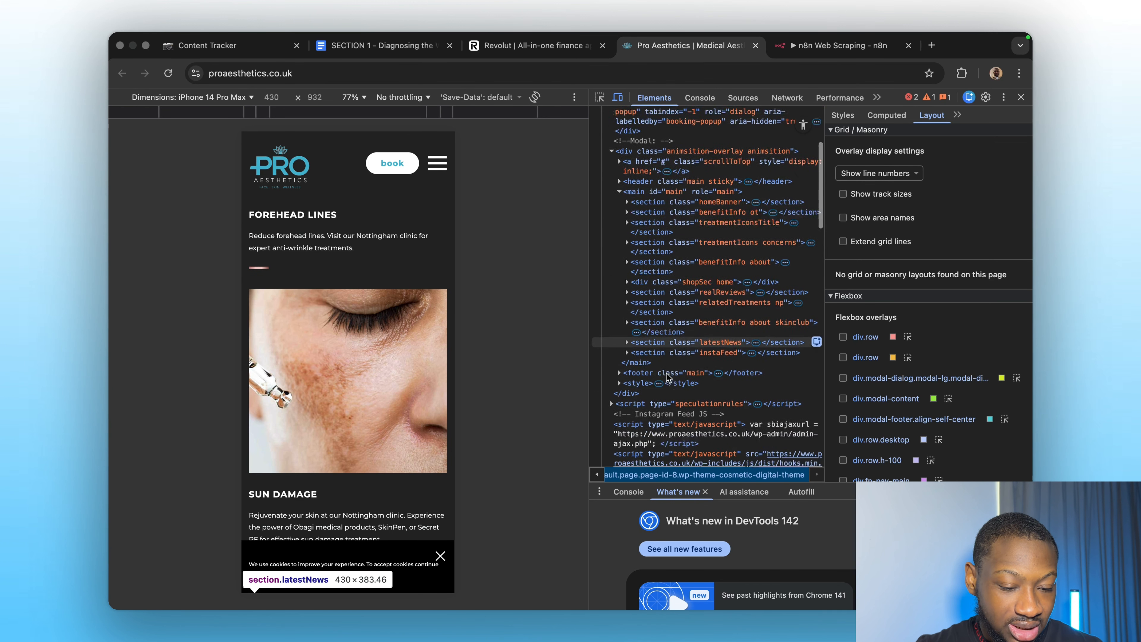
scroll(668, 378, down, 2)
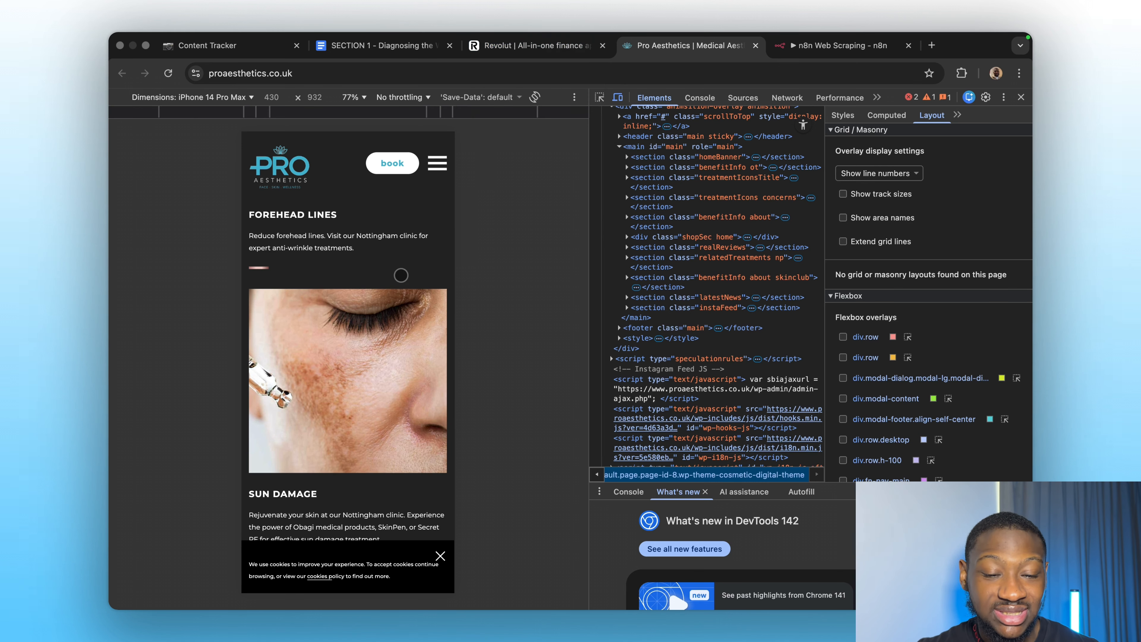
Glance at the Revolut and Pro Aesthetics tabs, then move to the n8n Web Scraping workflow.
click(523, 48)
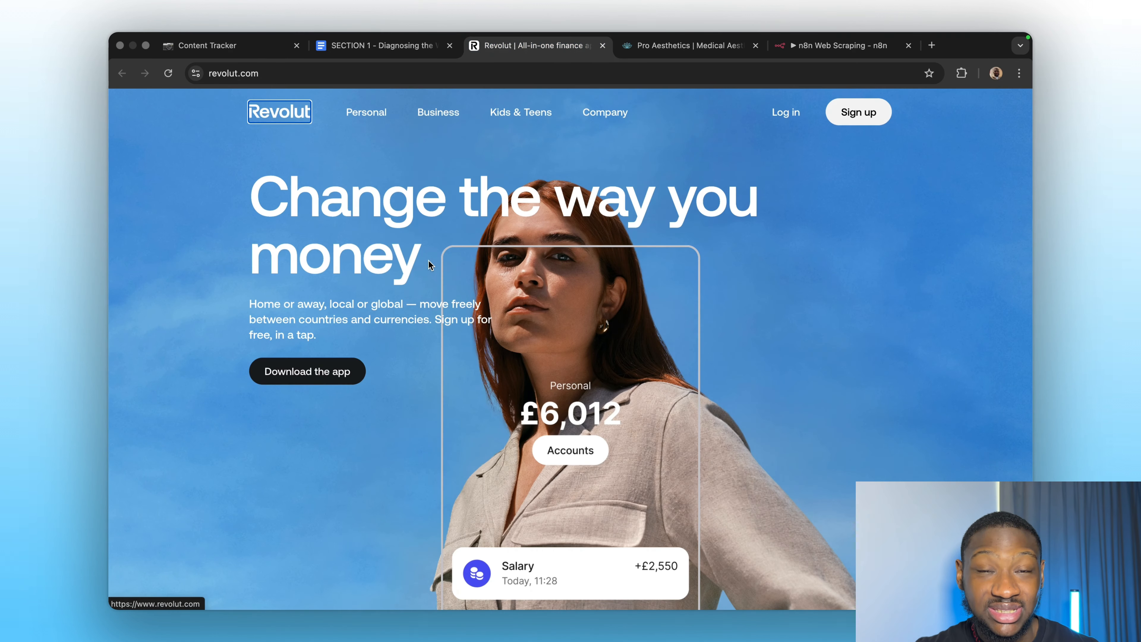
click(688, 45)
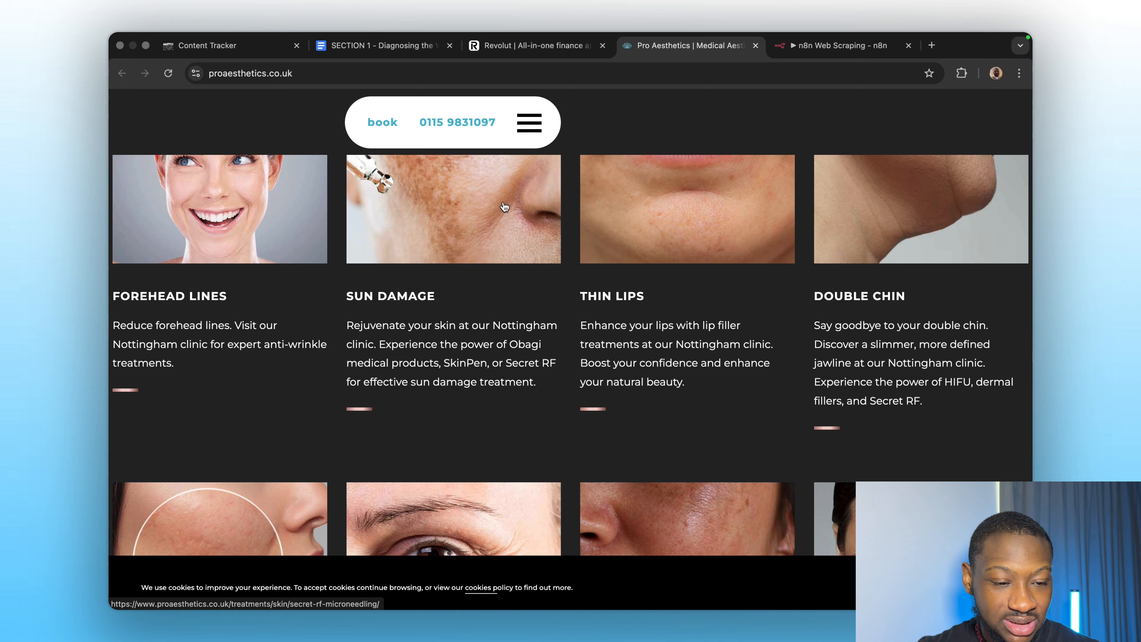
click(835, 46)
scroll(526, 300, up, 5)
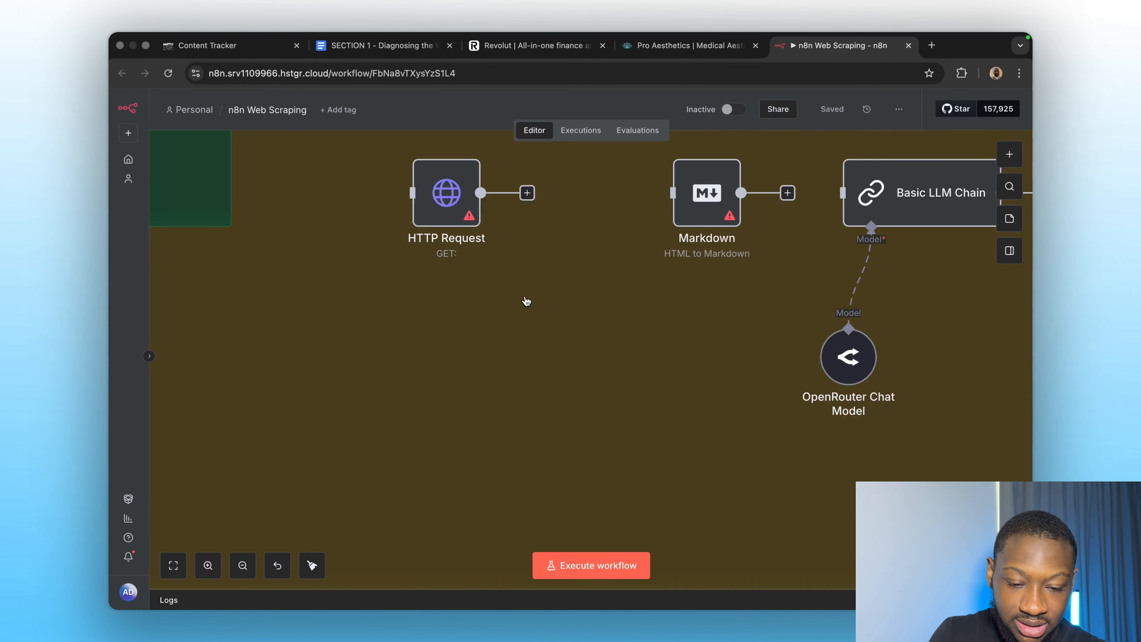
Move the HTTP Request node, set its URL to the Pro Aesthetics address, and run it.
drag(456, 203, 490, 328)
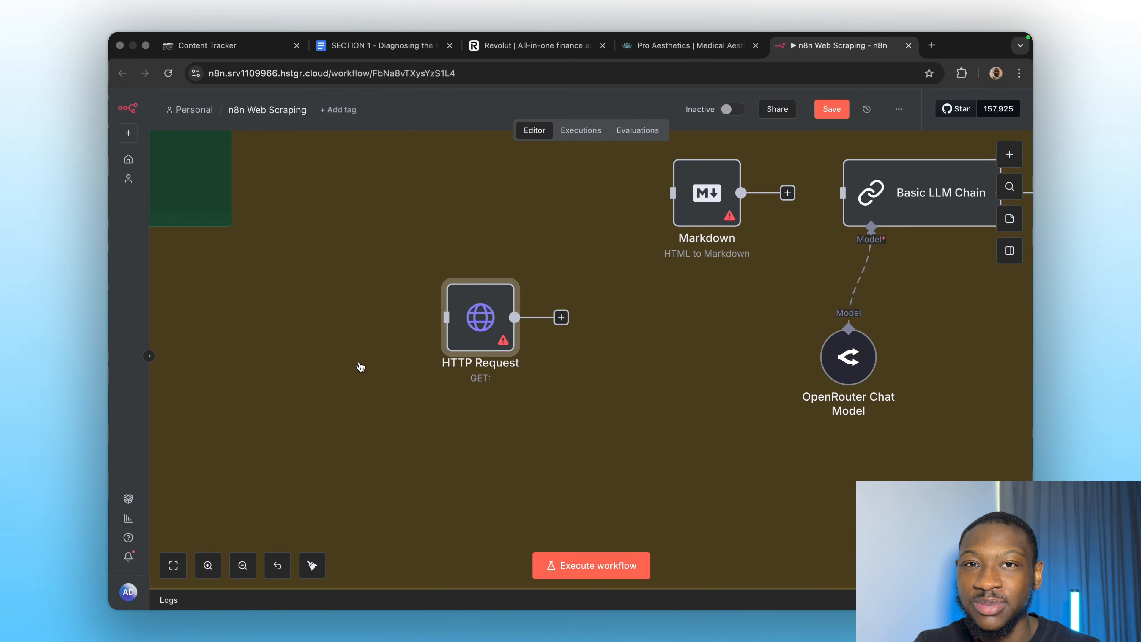
double_click(455, 327)
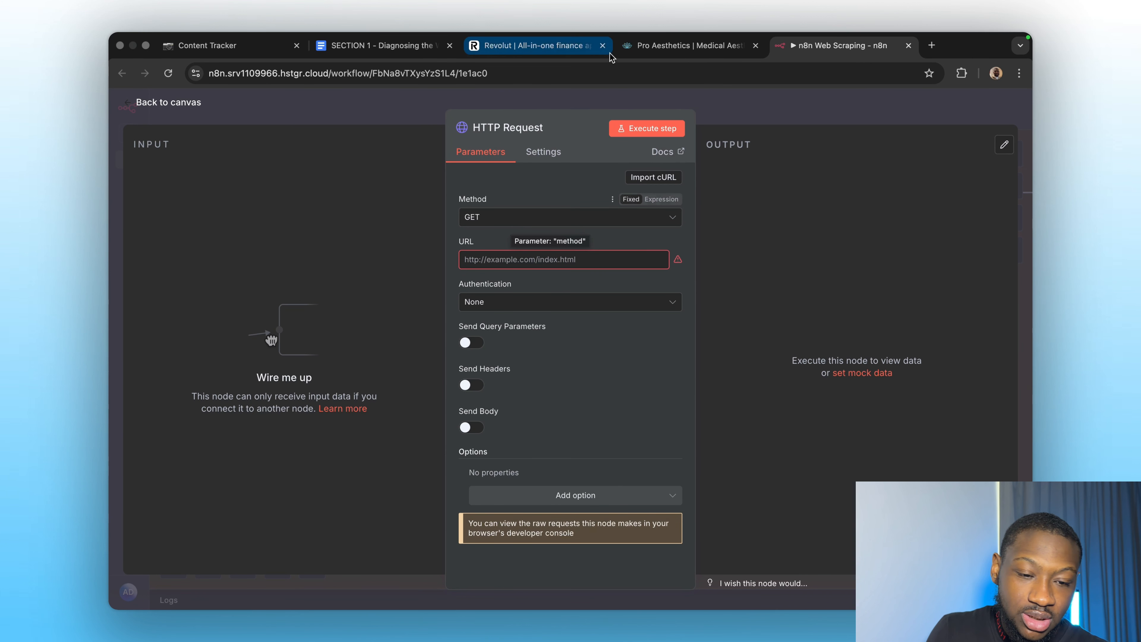
click(683, 45)
click(449, 67)
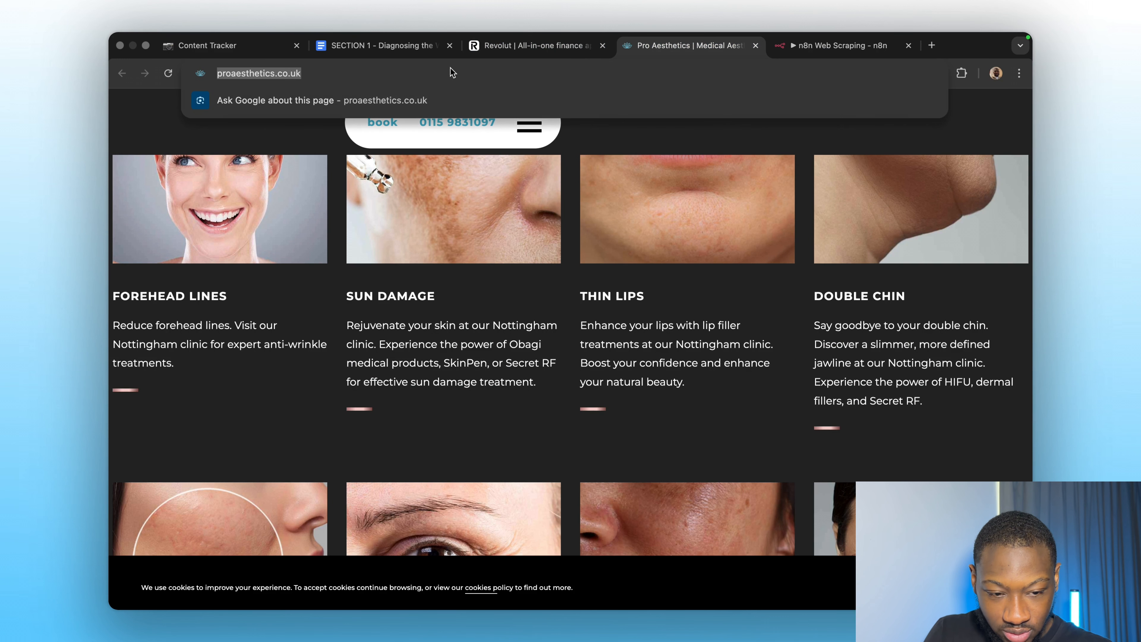
key(super+c)
click(836, 46)
click(487, 260)
key(super+v)
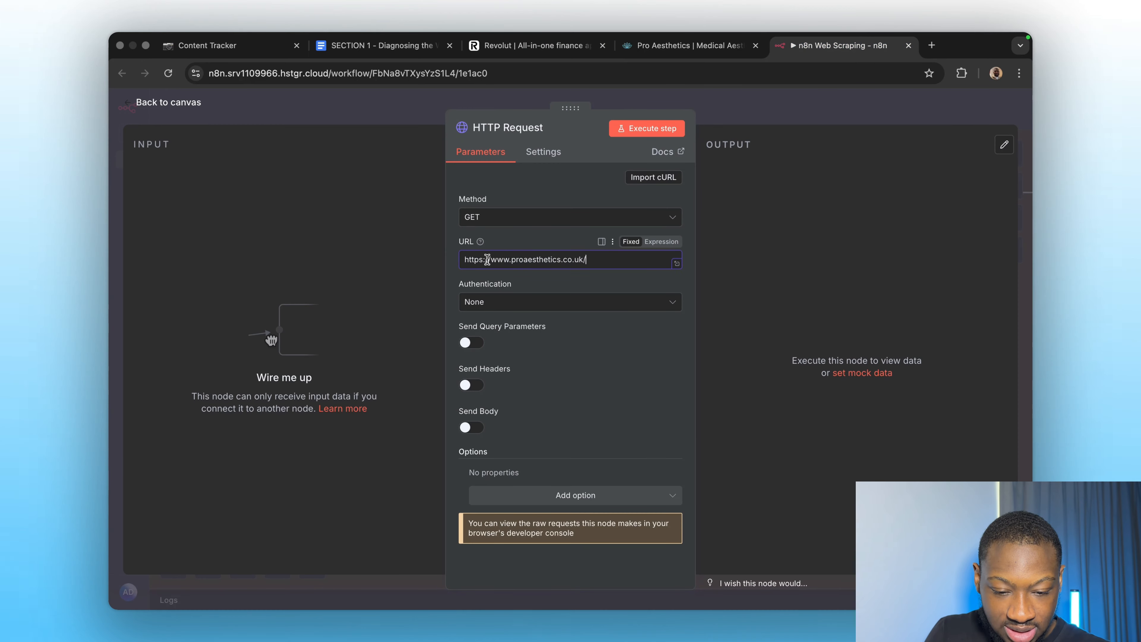
click(657, 131)
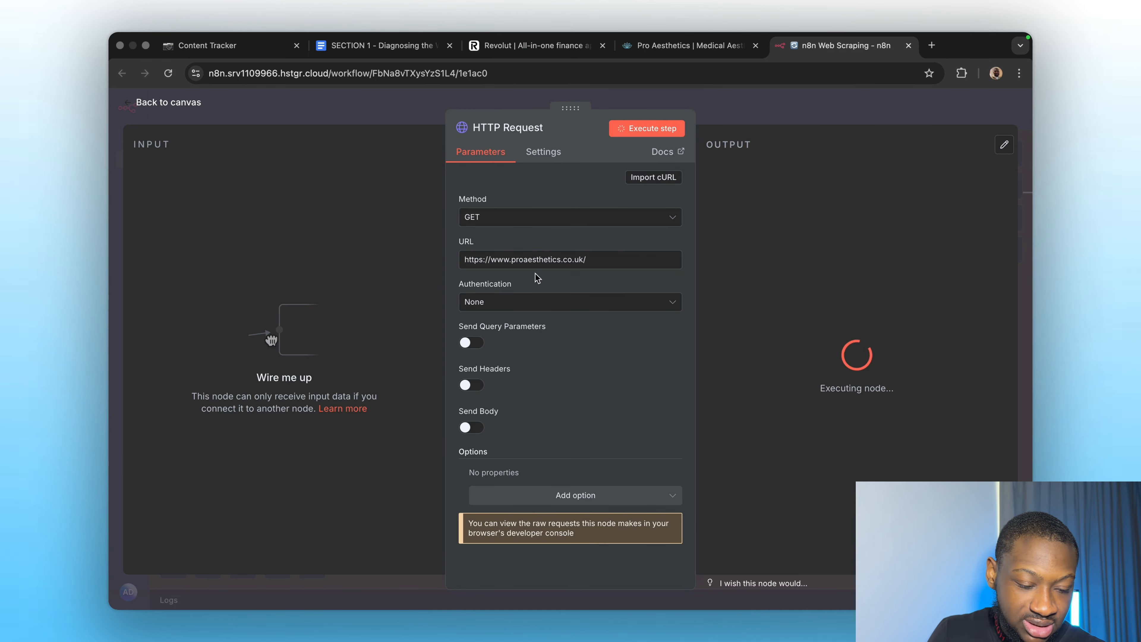
scroll(849, 375, down, 5)
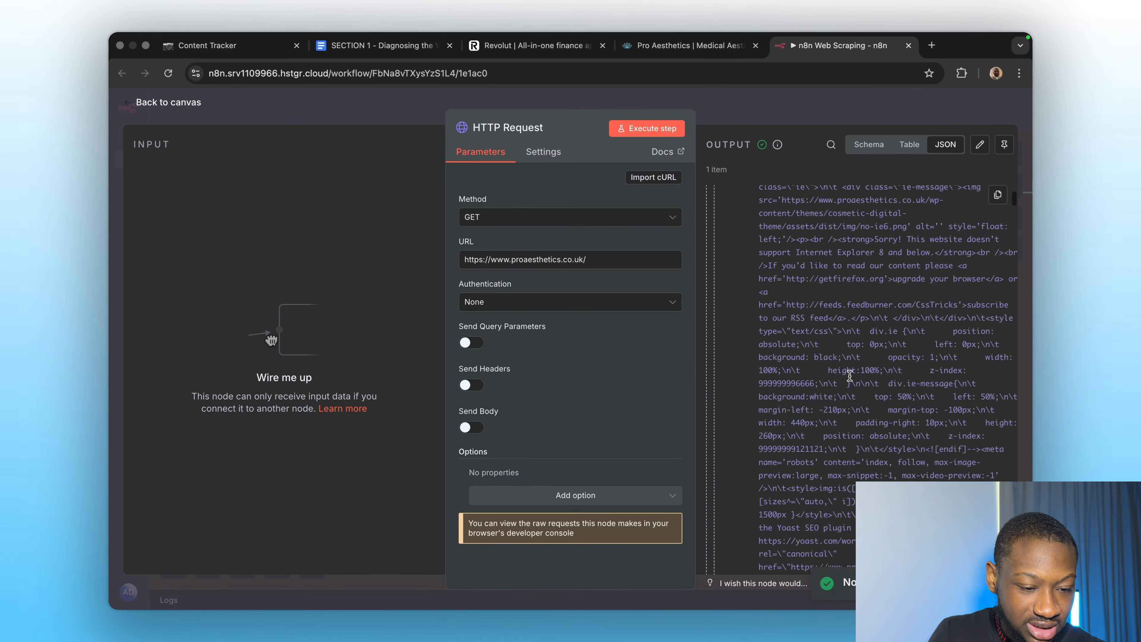
scroll(849, 376, down, 10)
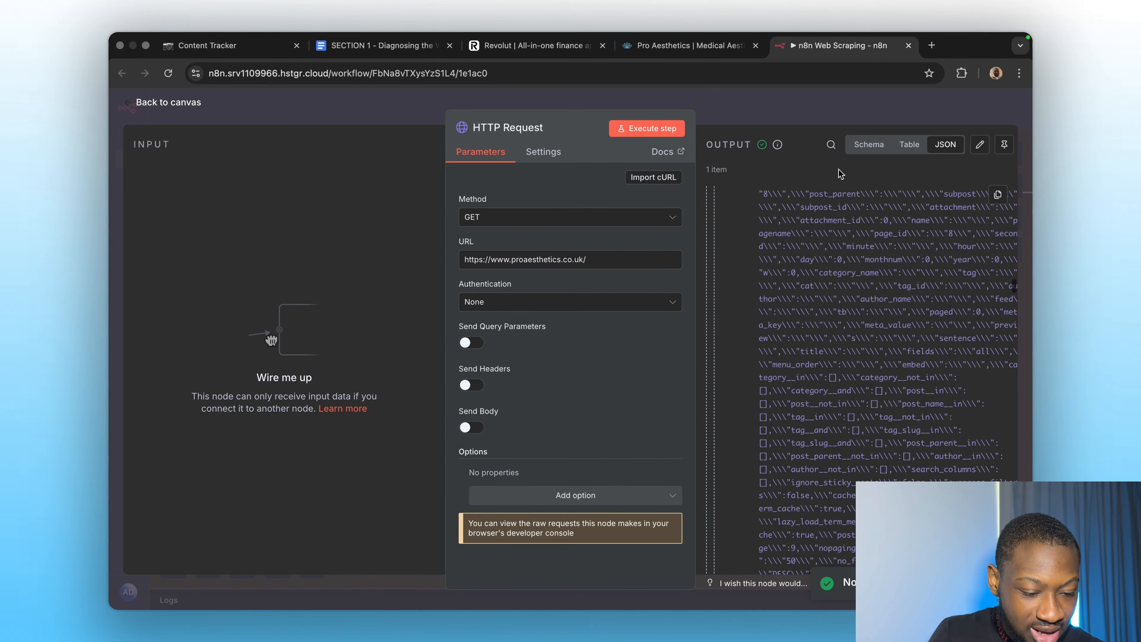
scroll(848, 336, down, 10)
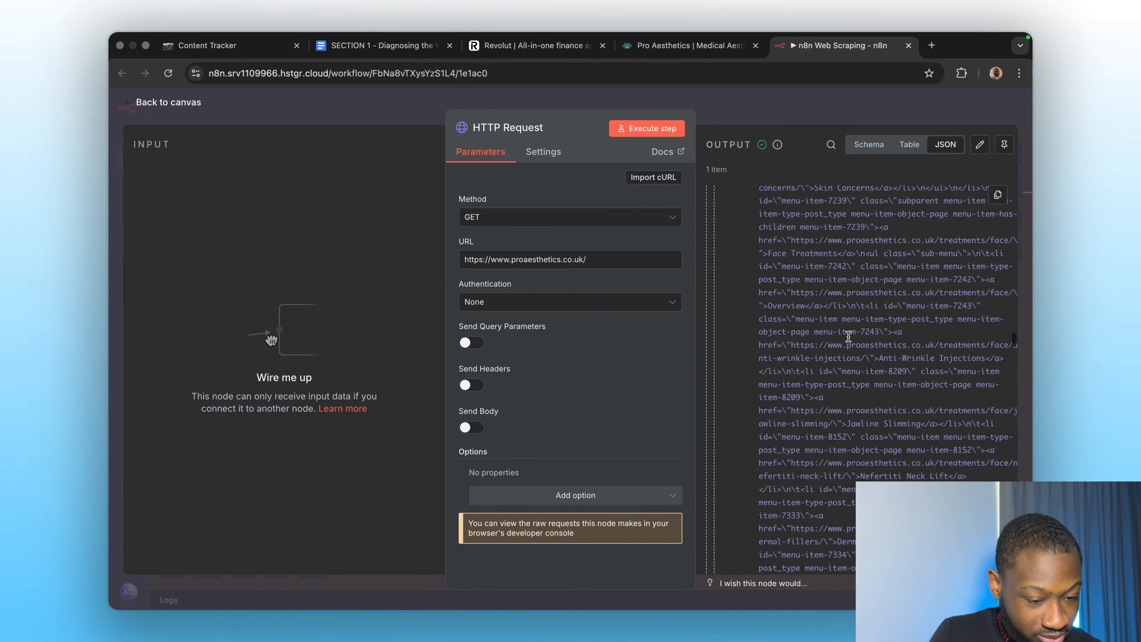
scroll(848, 336, down, 5)
click(485, 46)
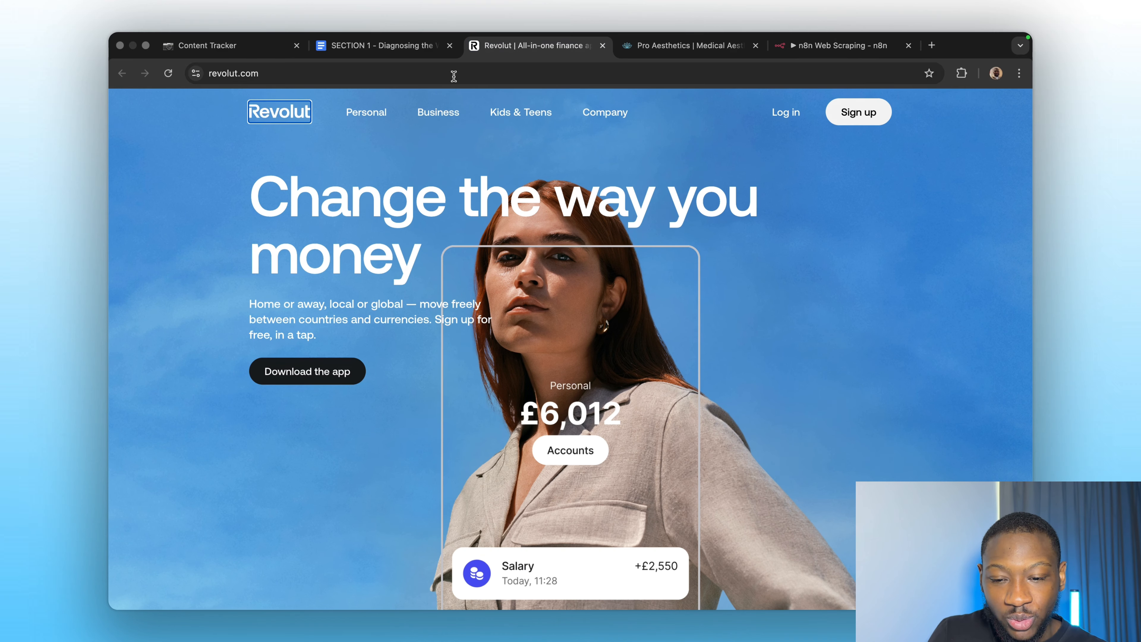
click(390, 77)
key(super+c)
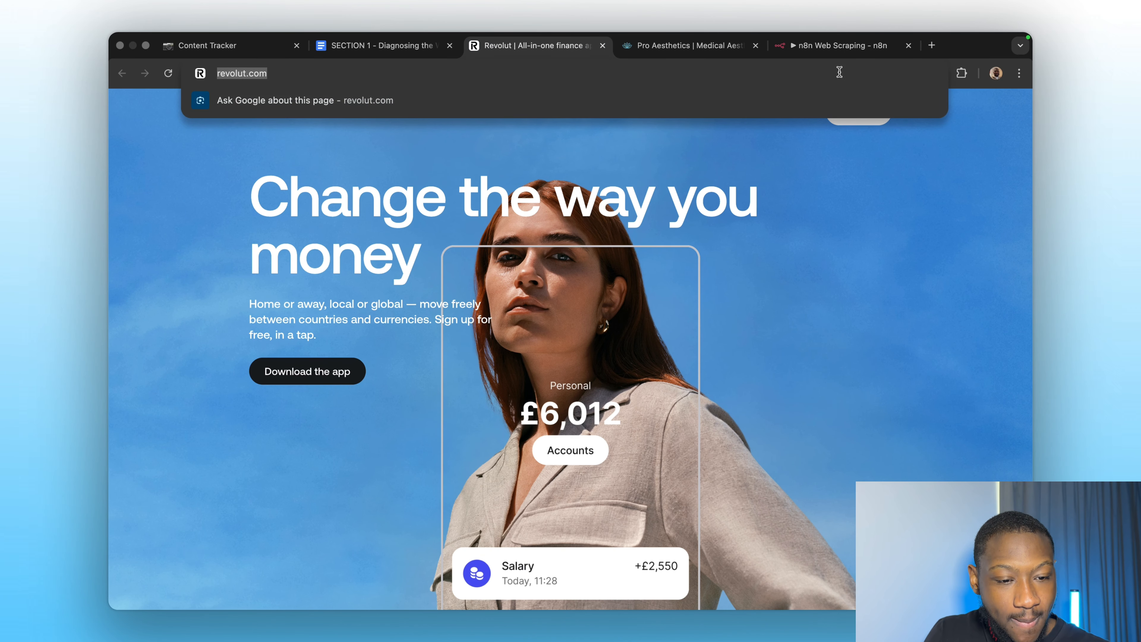
click(836, 45)
triple_click(502, 259)
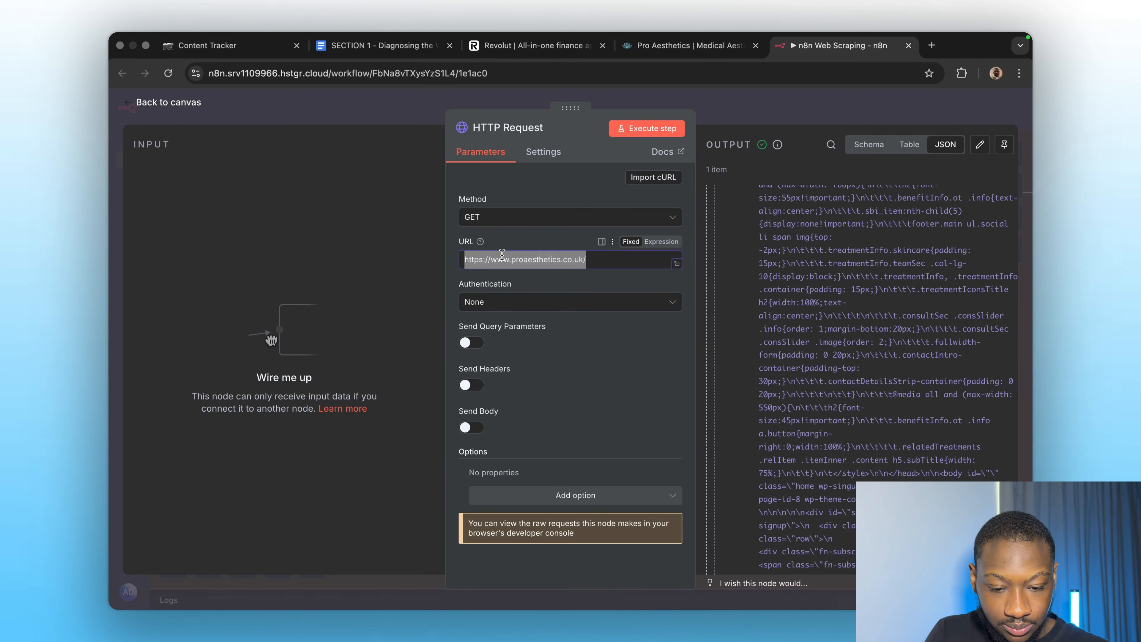
key(super+v)
Run the revolut.com request and review its 'Forbidden - perhaps check your credentials?' error.
click(631, 129)
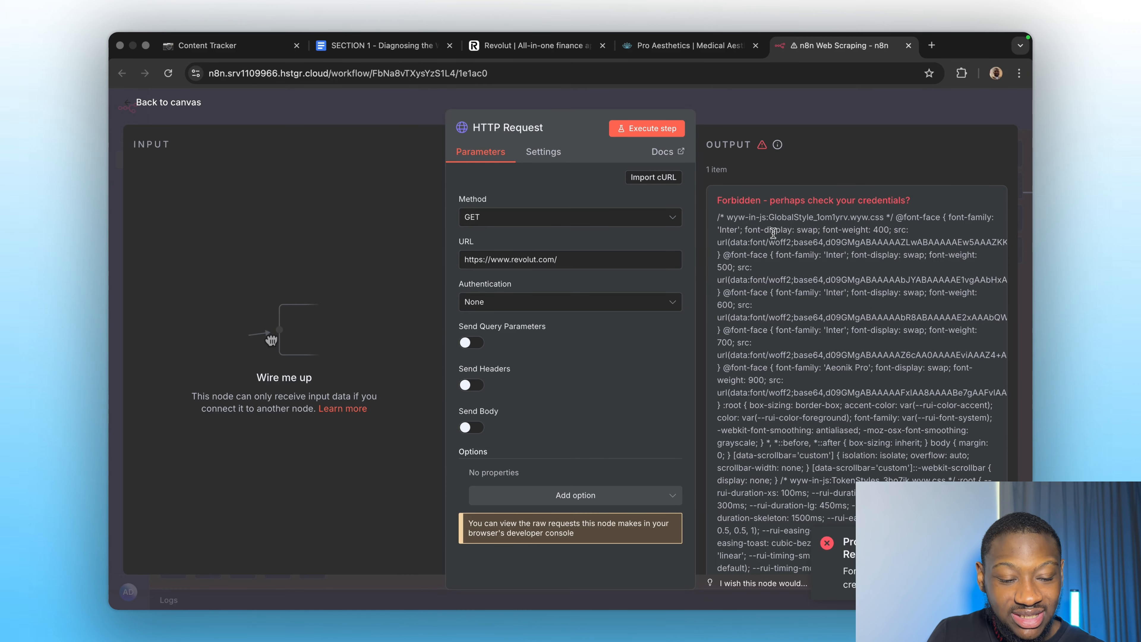
scroll(777, 383, down, 3)
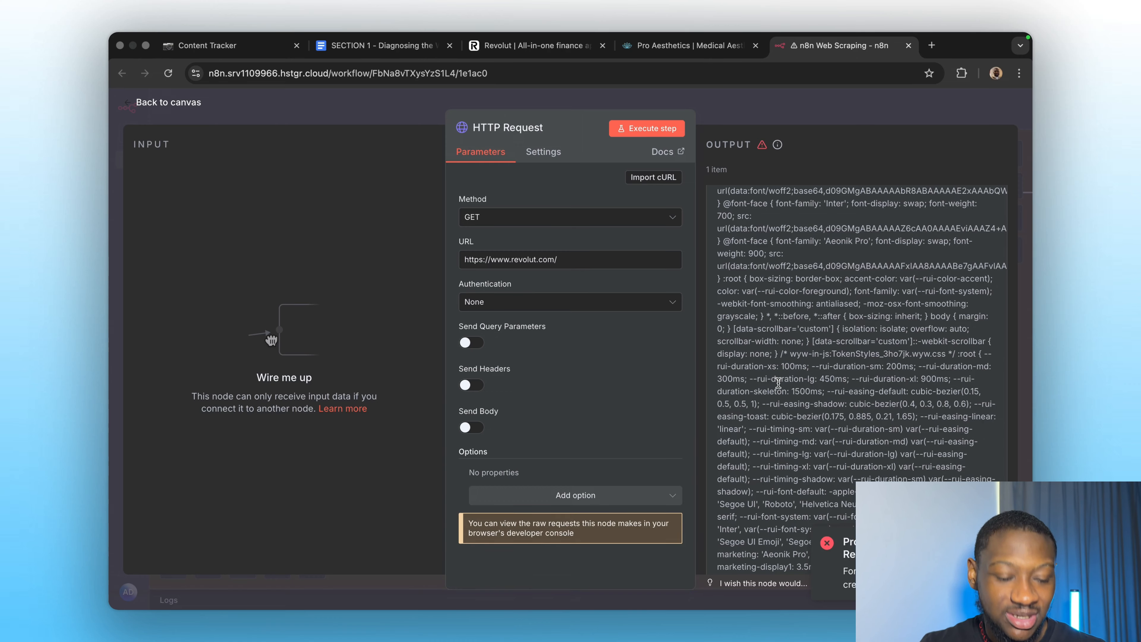
scroll(829, 399, down, 10)
scroll(829, 399, up, 10)
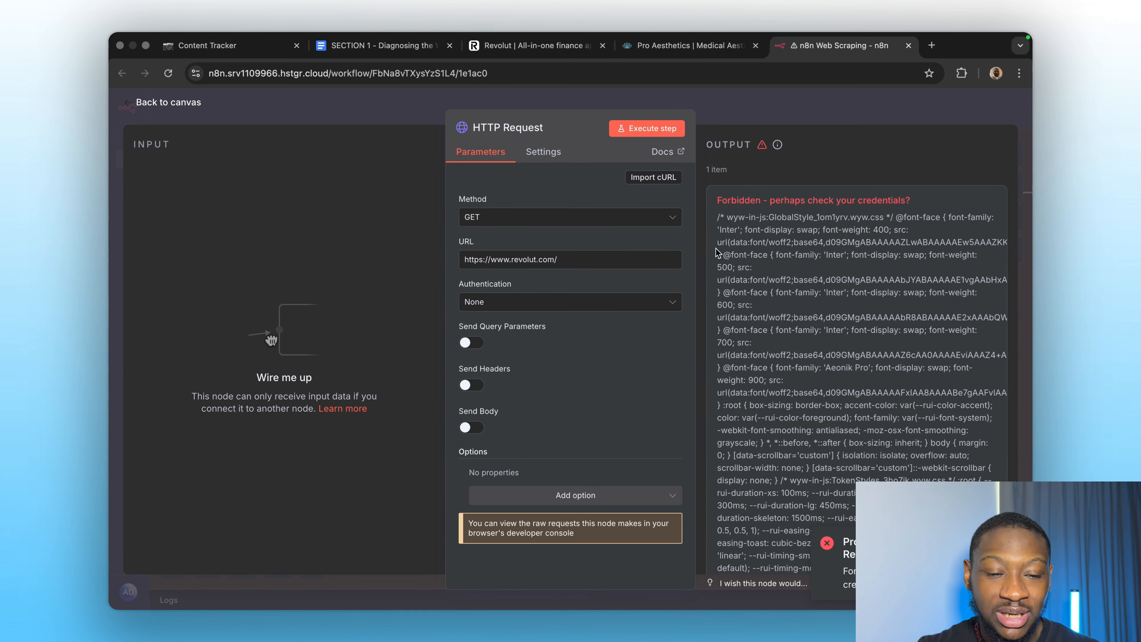
Check the Pro Aesthetics page, then leave the HTTP Request settings for the workflow canvas.
click(647, 40)
scroll(557, 285, up, 5)
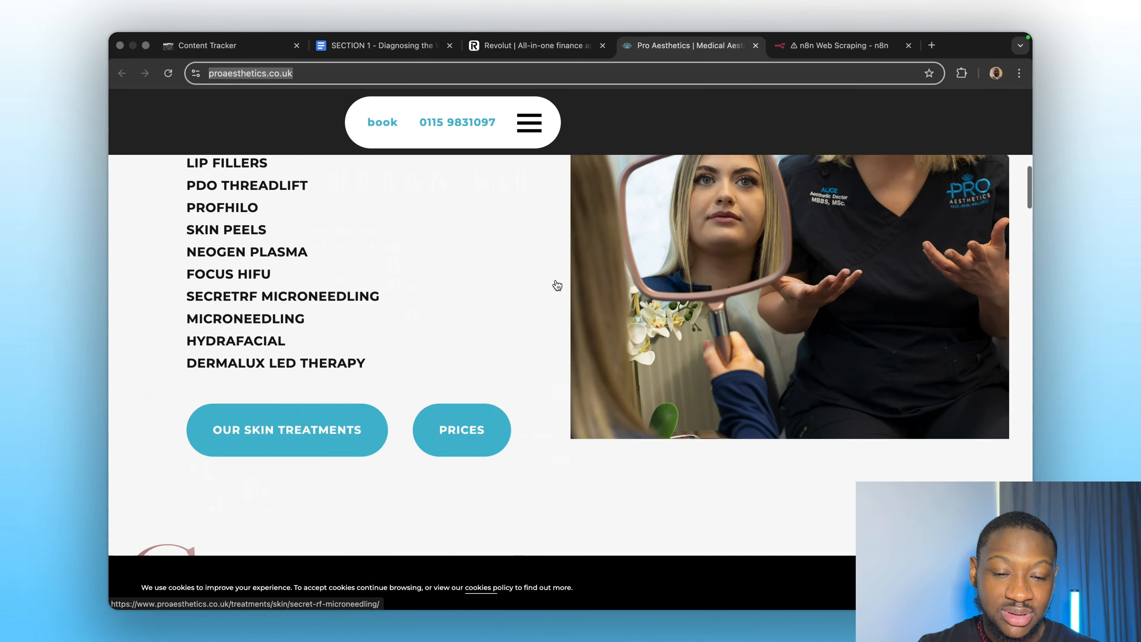
scroll(557, 286, up, 1)
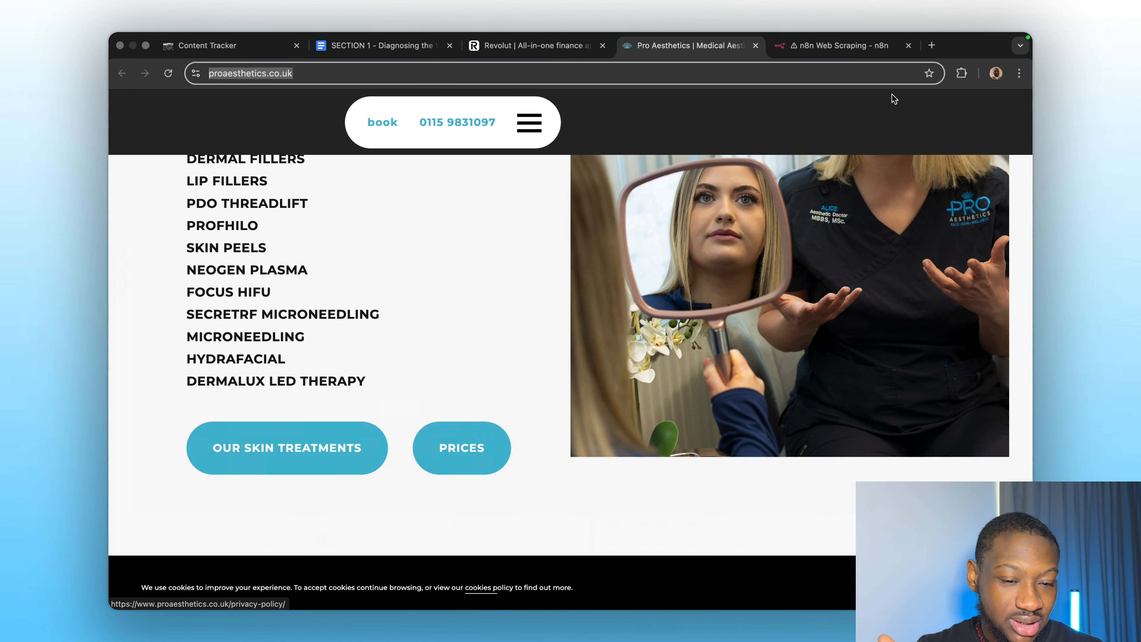
click(795, 46)
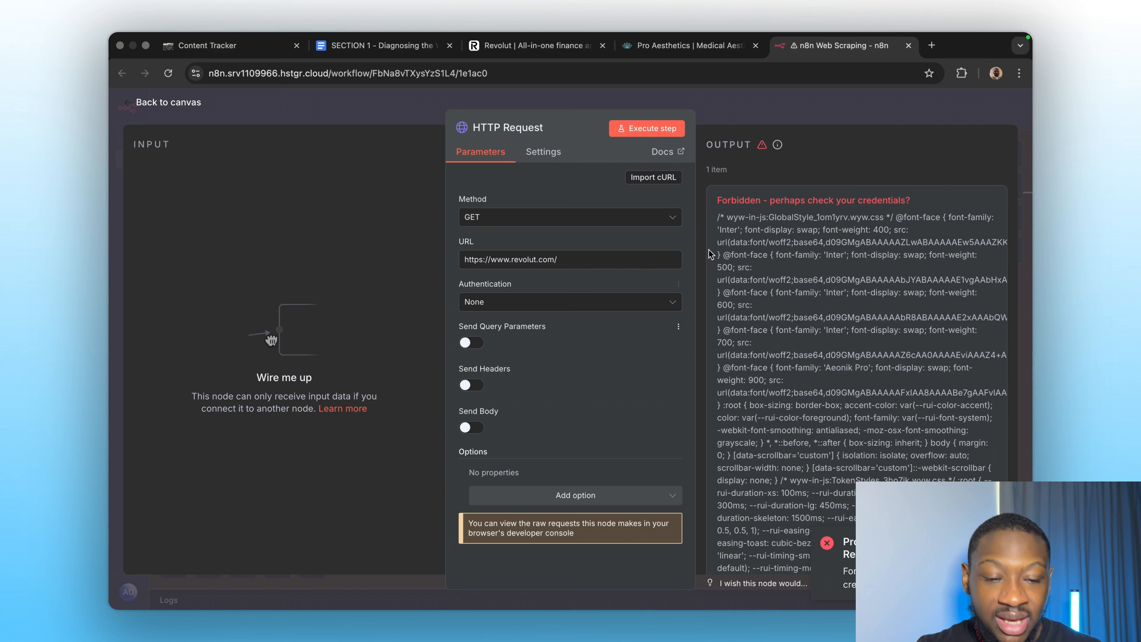
click(741, 120)
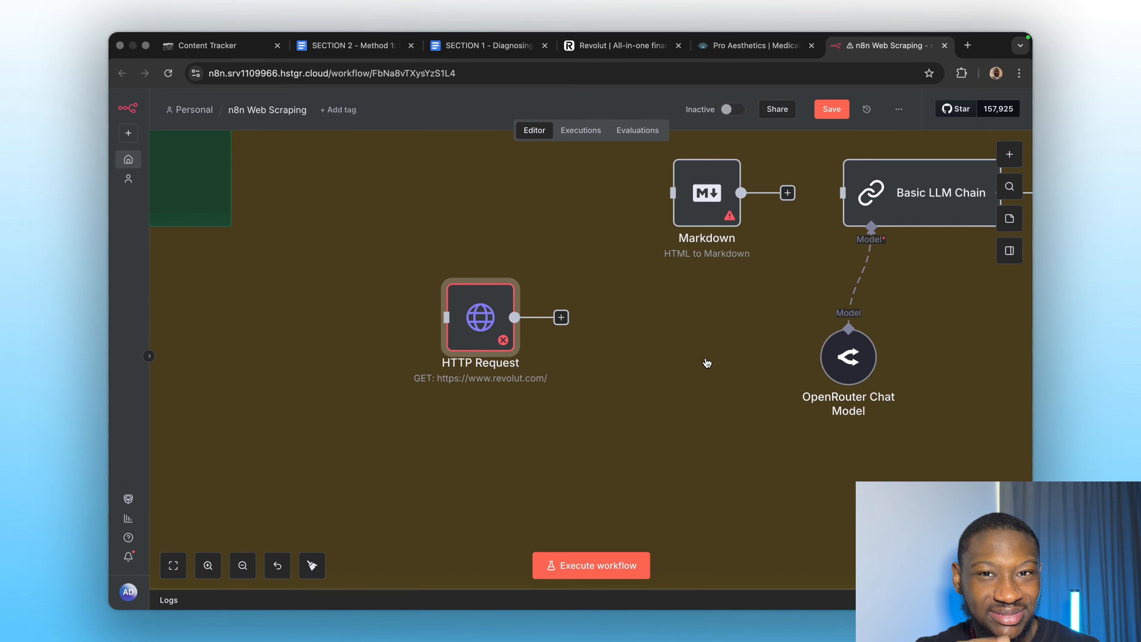
scroll(636, 371, right, 3)
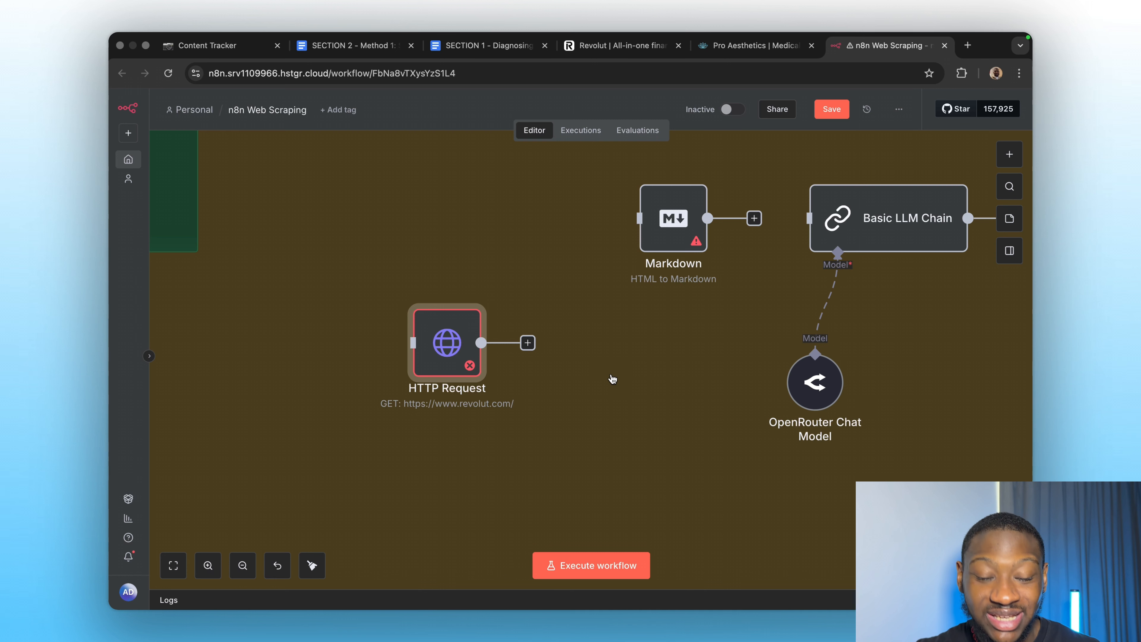
double_click(462, 347)
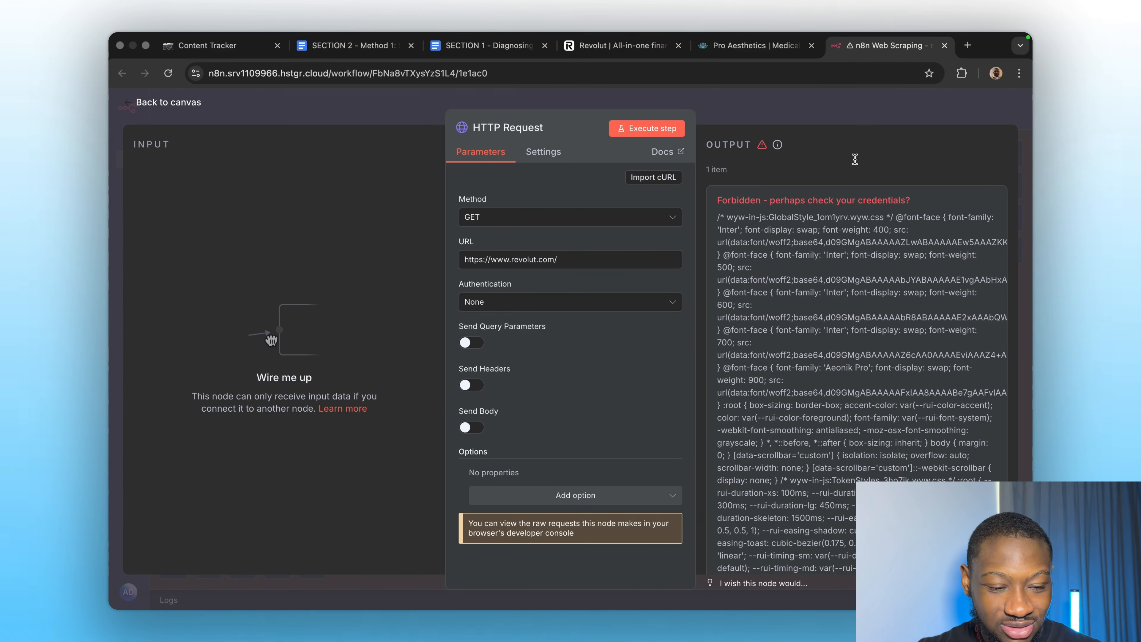
click(738, 40)
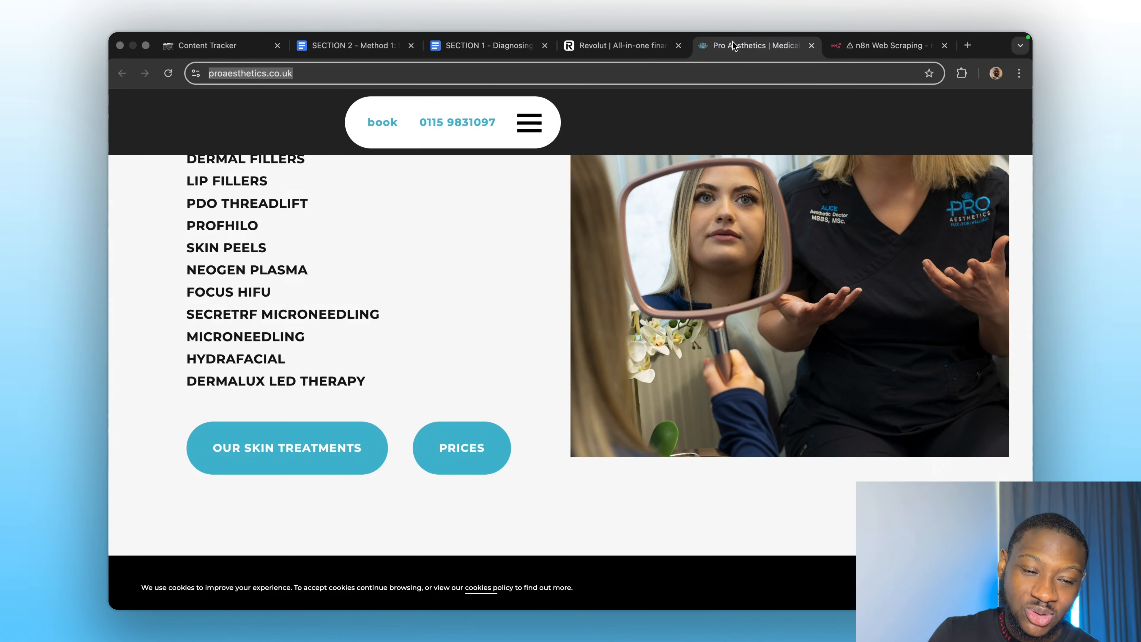
click(871, 40)
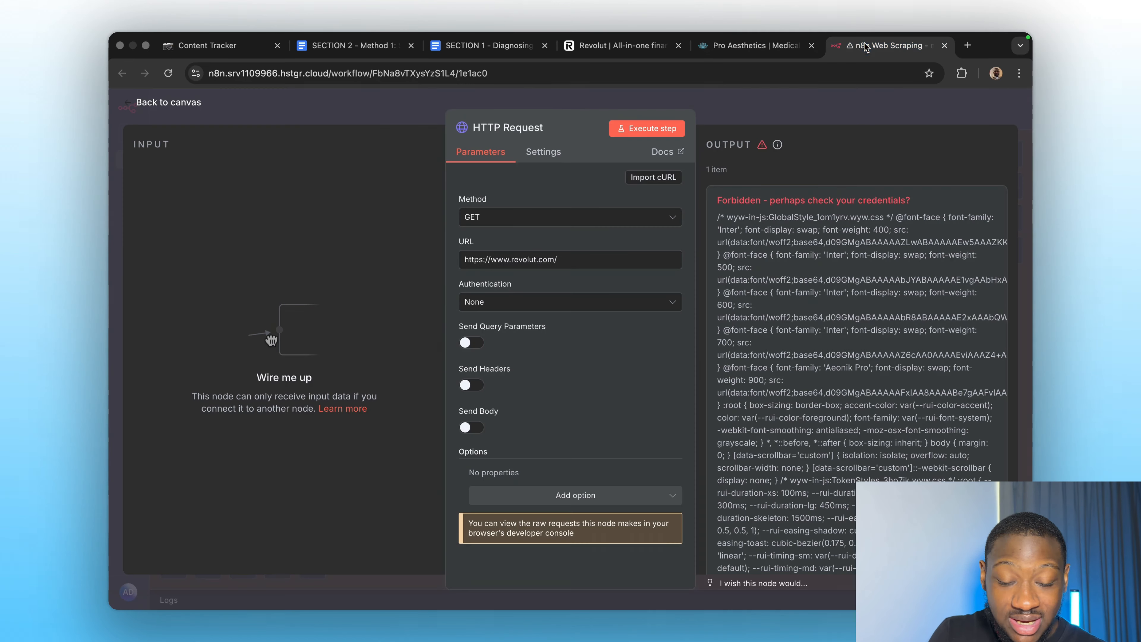
key(super+a)
text(https://www.proaesthetics.co.uk/)
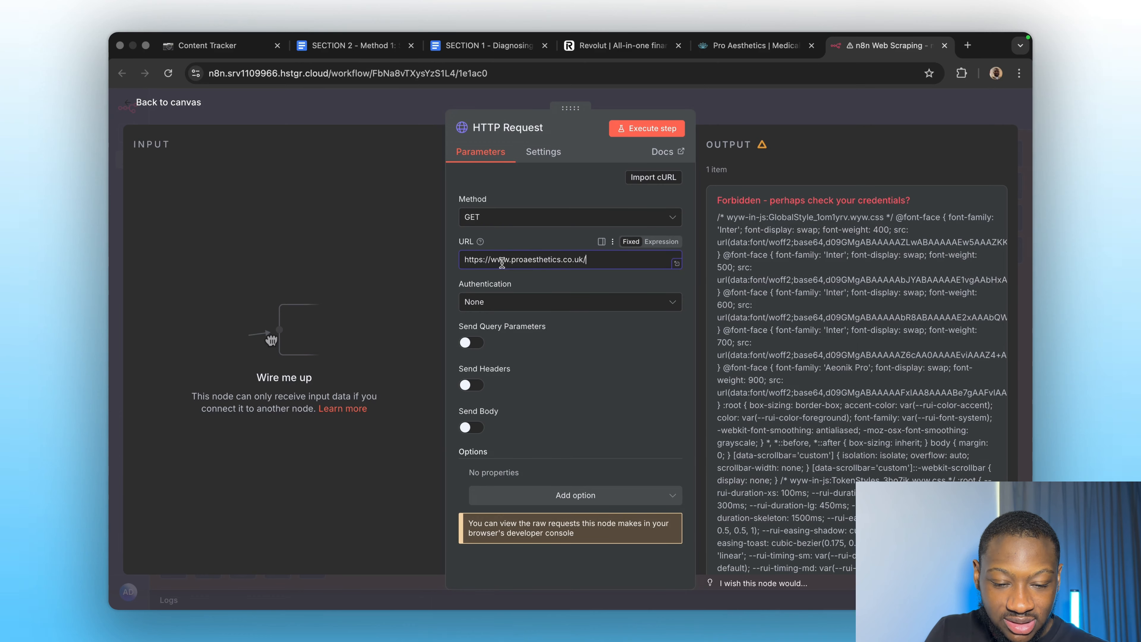
click(636, 129)
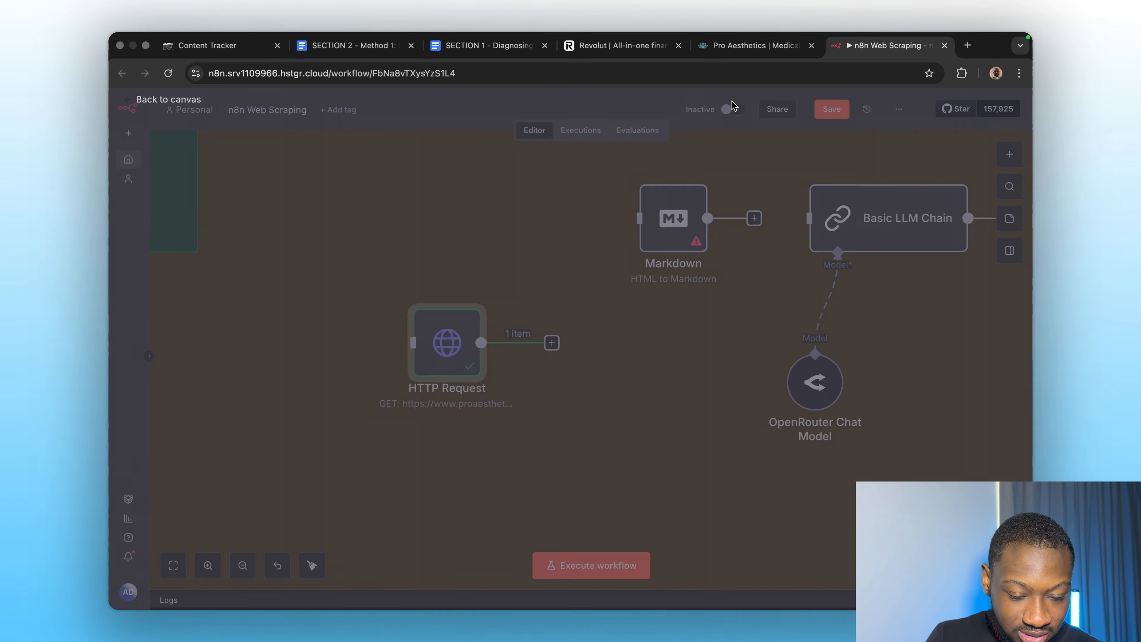
click(728, 124)
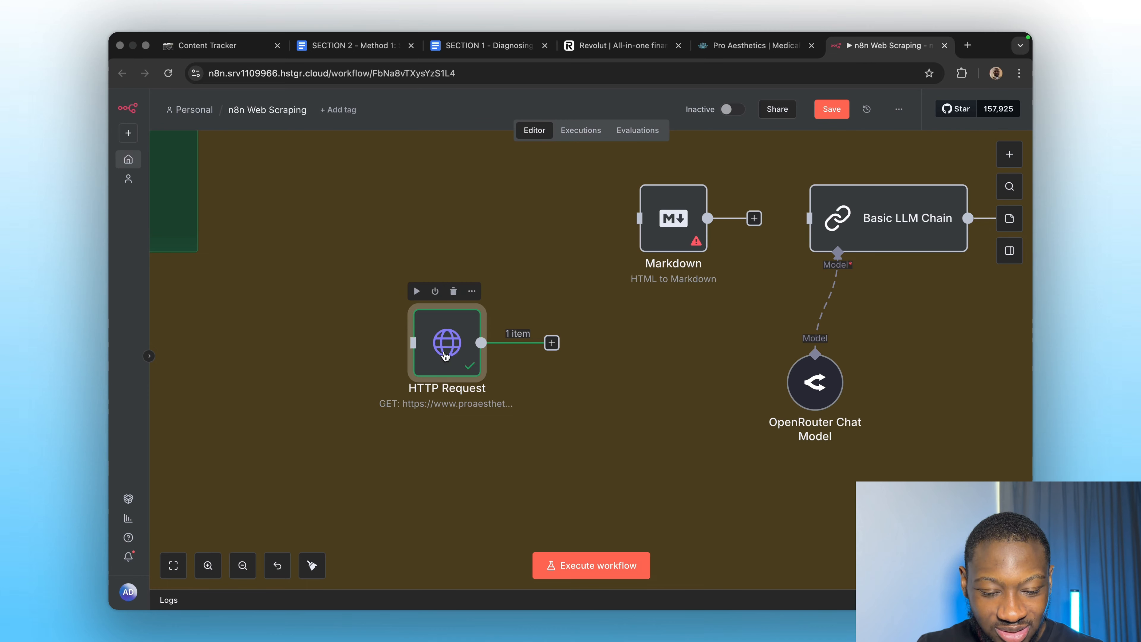
drag(446, 355, 460, 239)
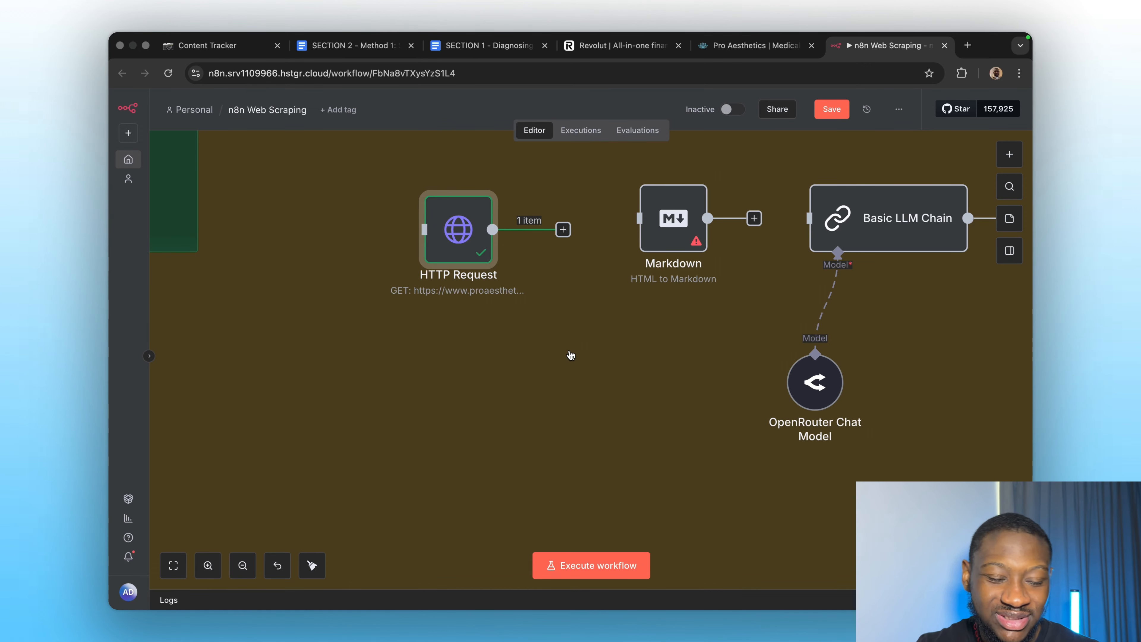
Connect HTTP Request to Markdown, then add an extra Markdown1 node and view its conversion modes.
drag(564, 231, 650, 228)
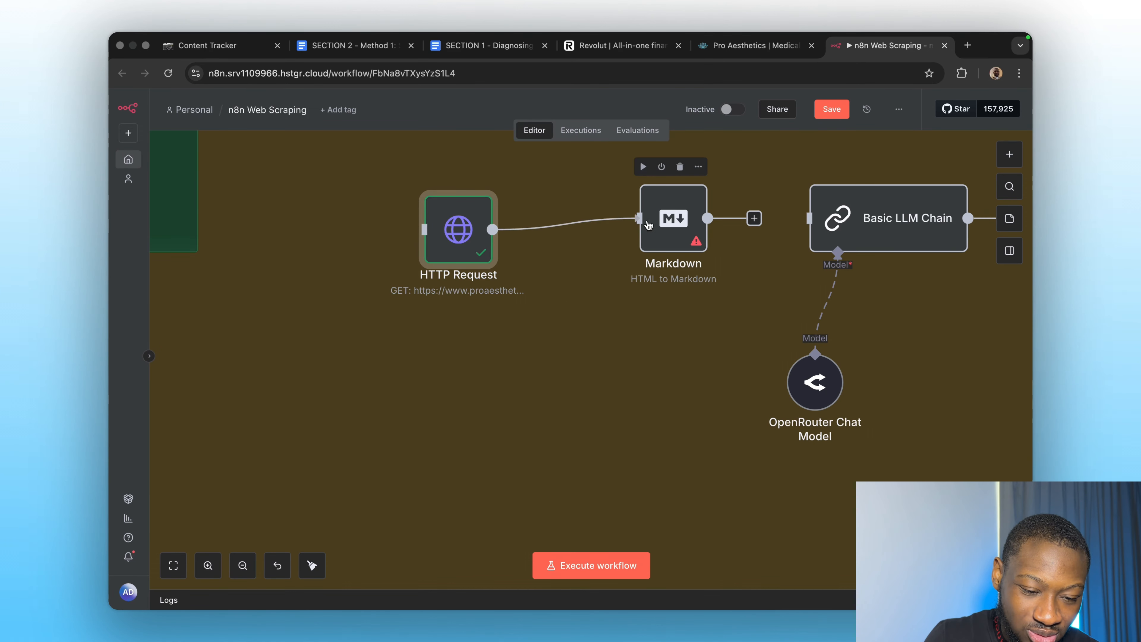
click(1009, 155)
text(mardown)
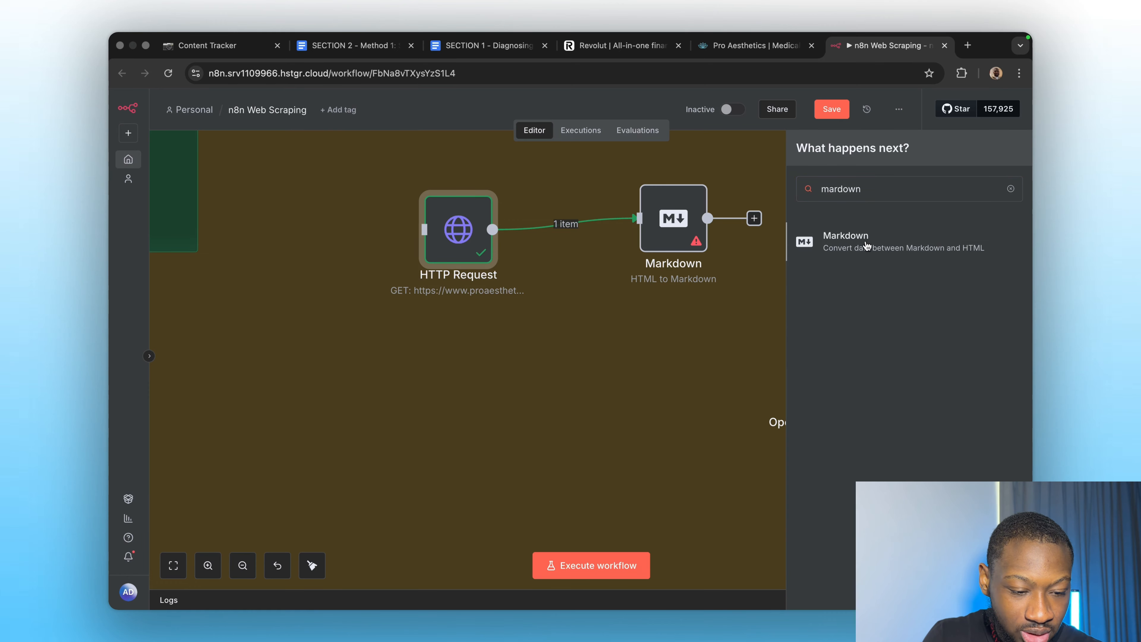
click(866, 246)
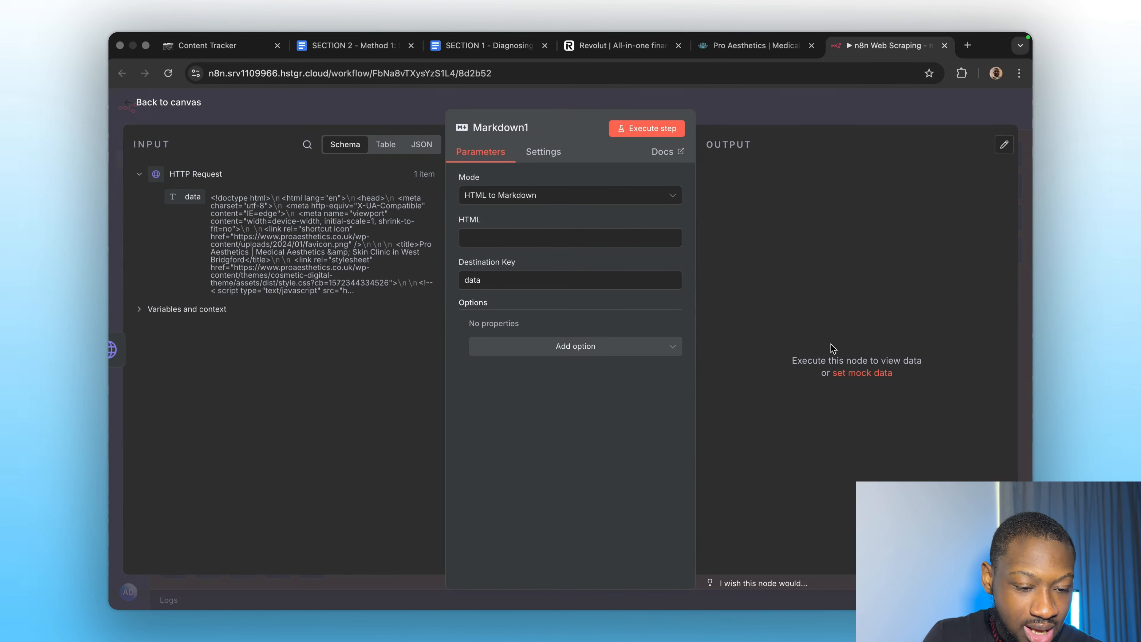
click(498, 195)
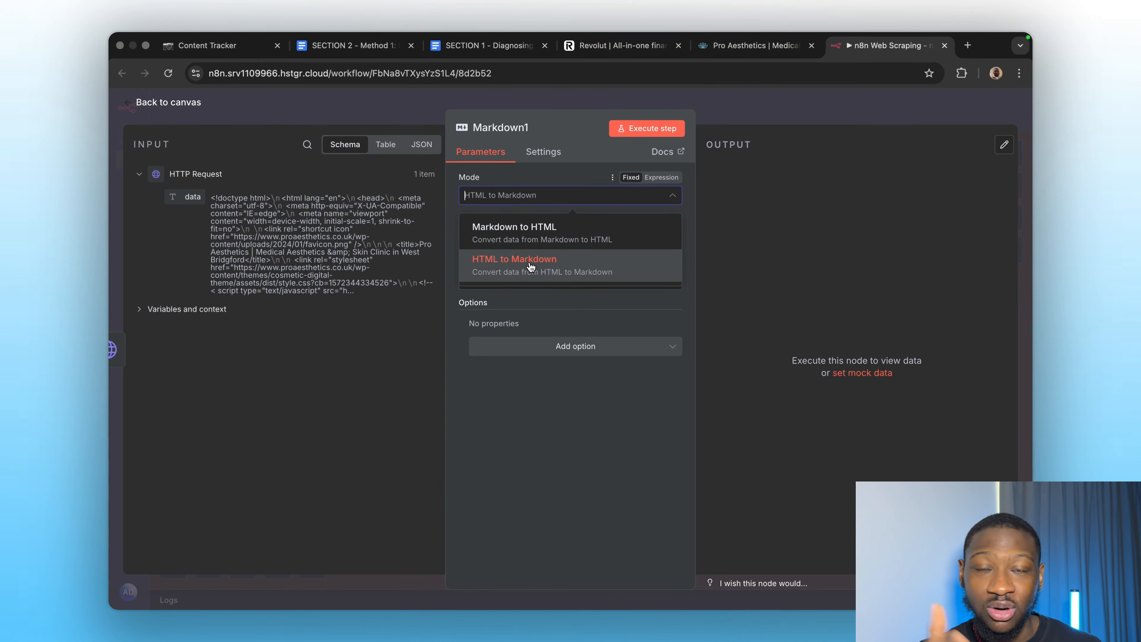
click(781, 96)
Move the extra Markdown1 node aside and delete it from the workflow.
drag(656, 310, 638, 380)
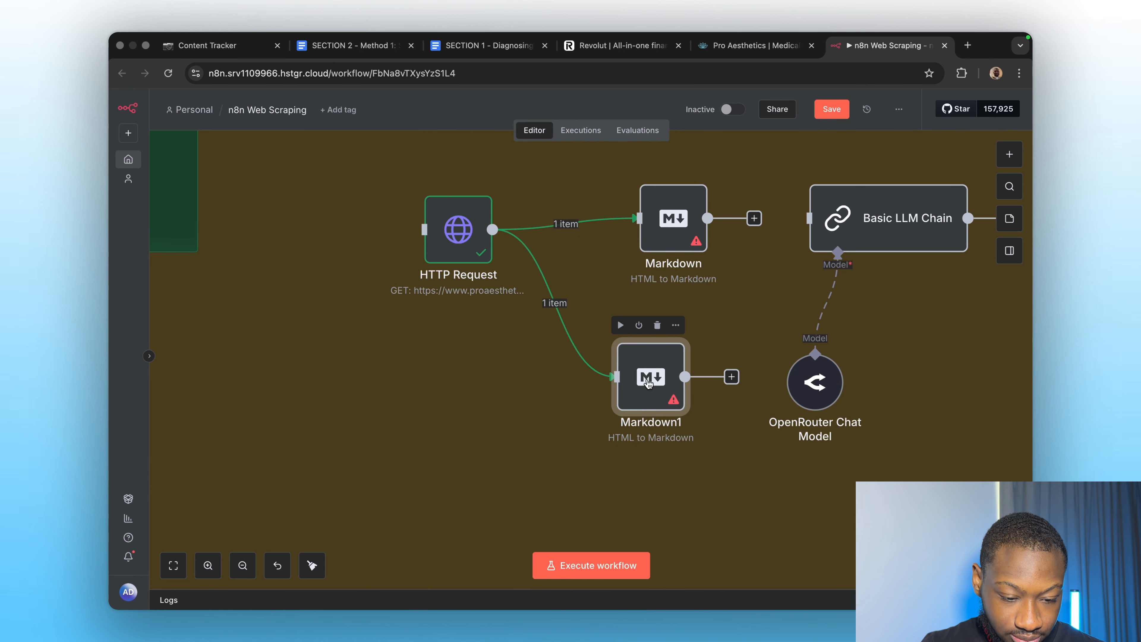
right_click(648, 389)
click(581, 448)
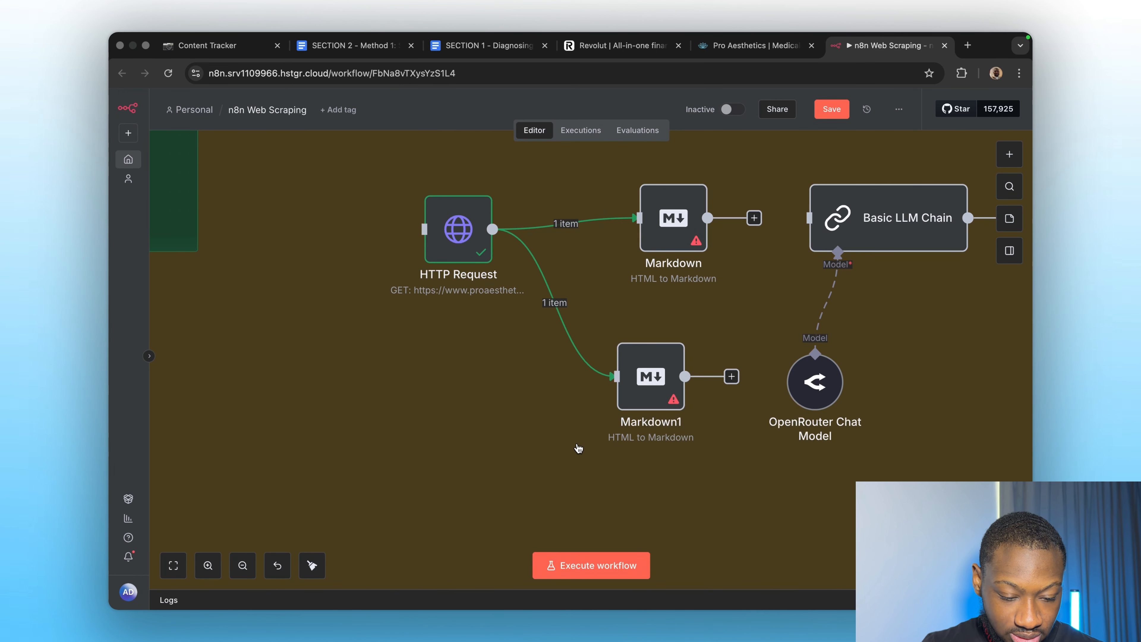
drag(580, 449, 583, 380)
right_click(627, 302)
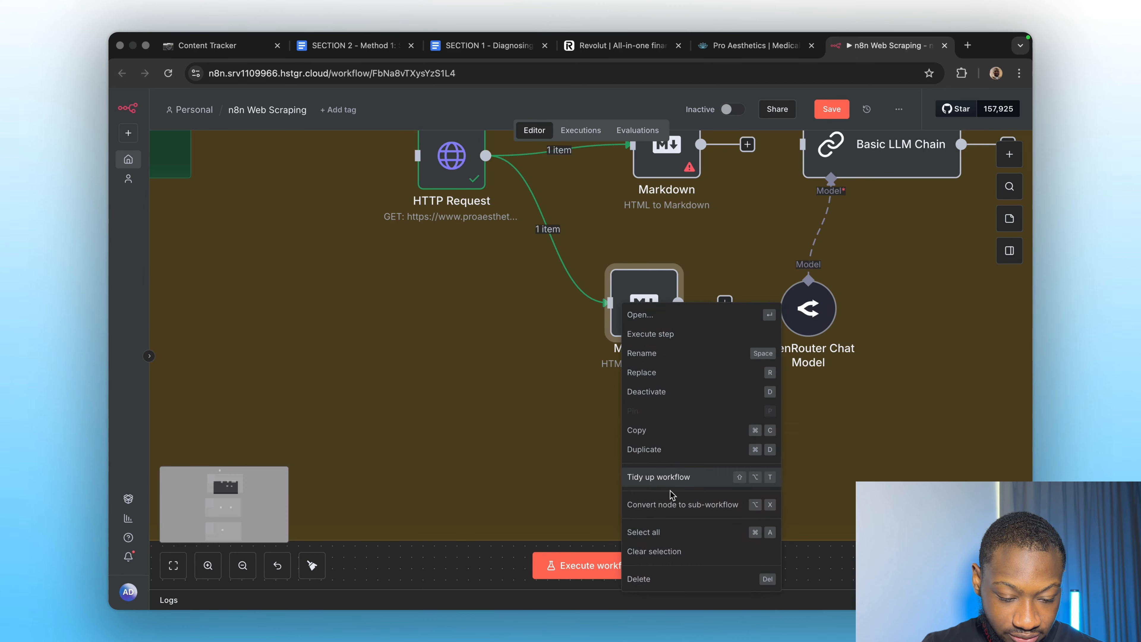
click(657, 580)
scroll(654, 423, up, 6)
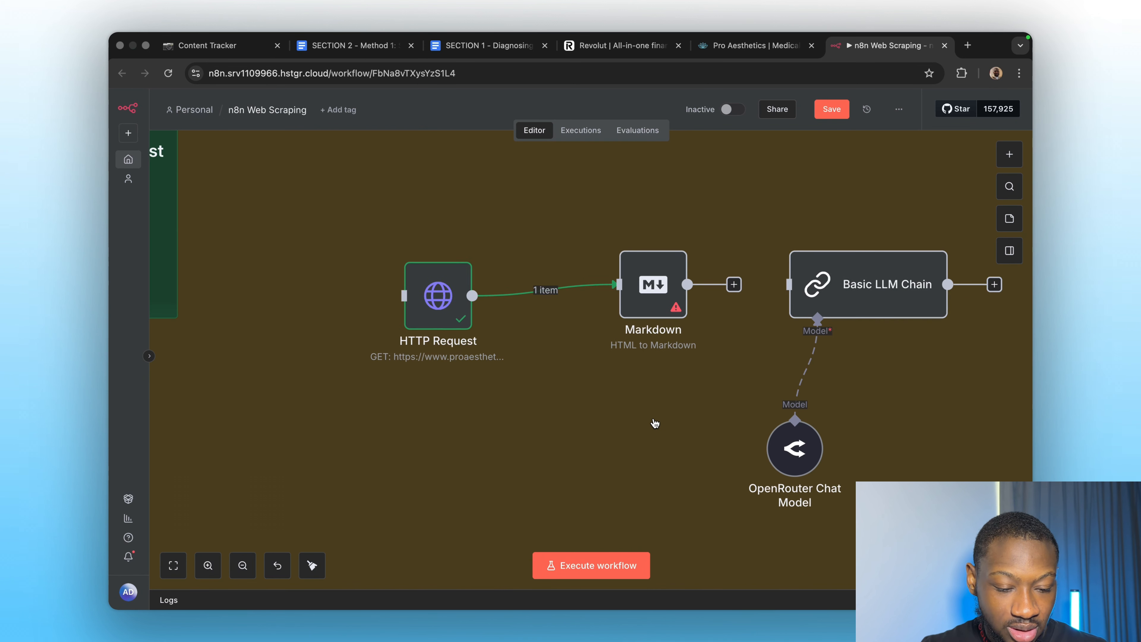
Run the HTTP Request node to fetch the clinic's web page.
scroll(654, 423, right, 2)
click(573, 237)
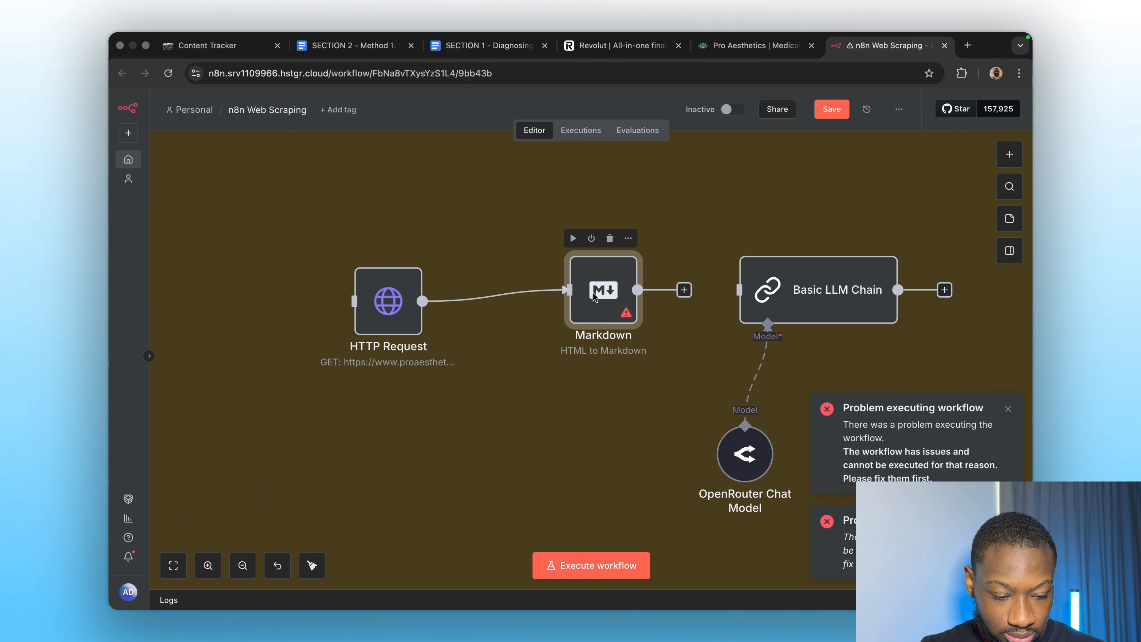
double_click(594, 292)
click(726, 112)
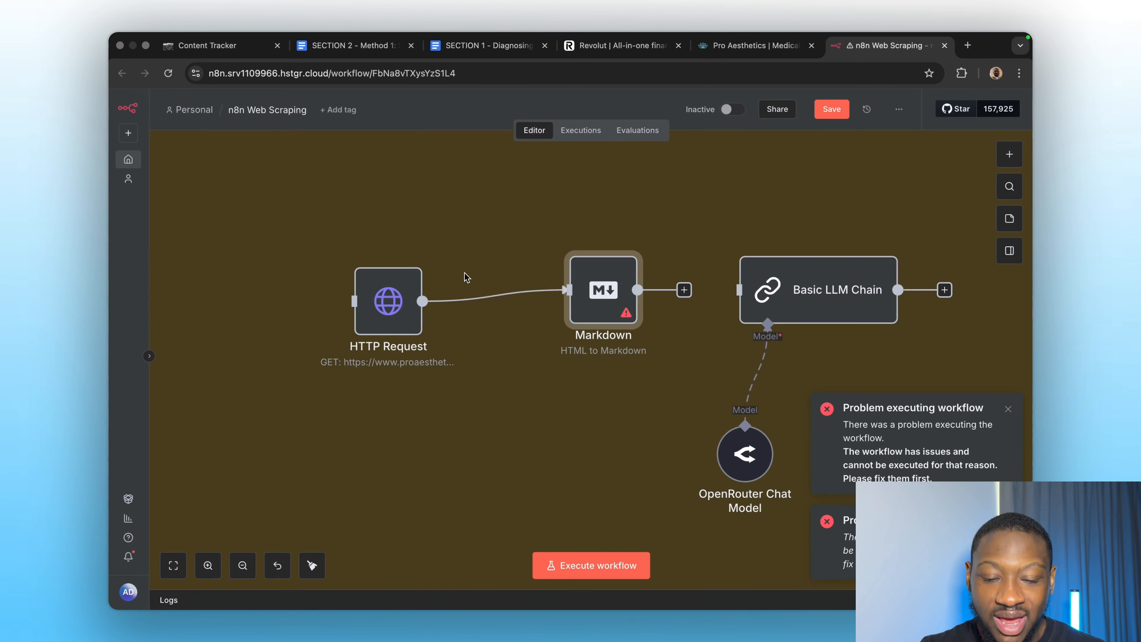
double_click(388, 298)
click(647, 128)
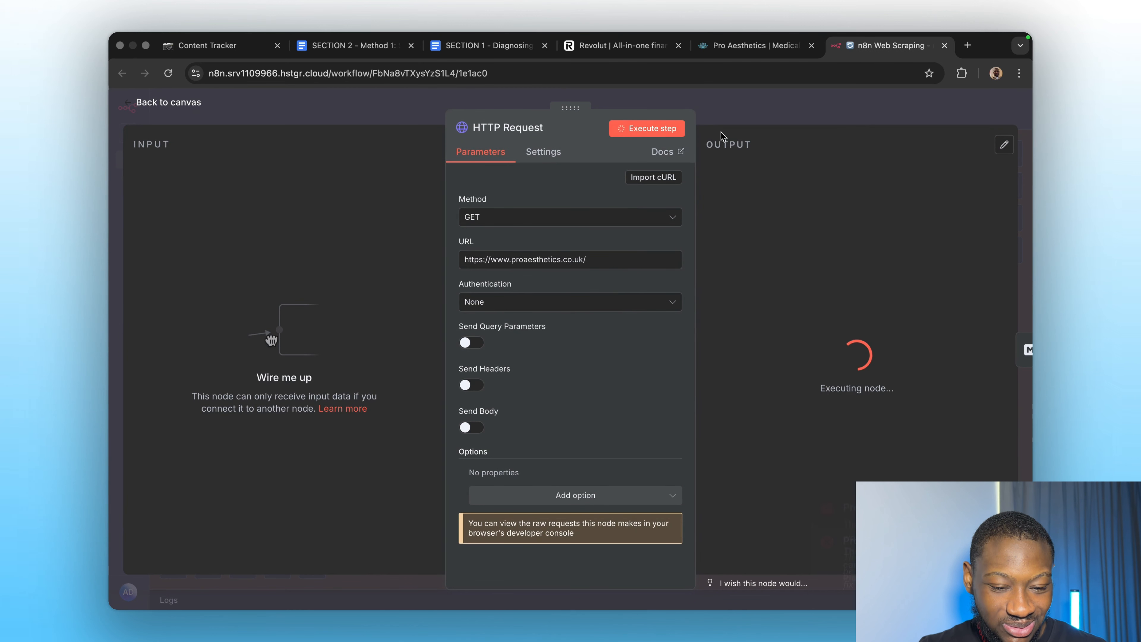
click(794, 100)
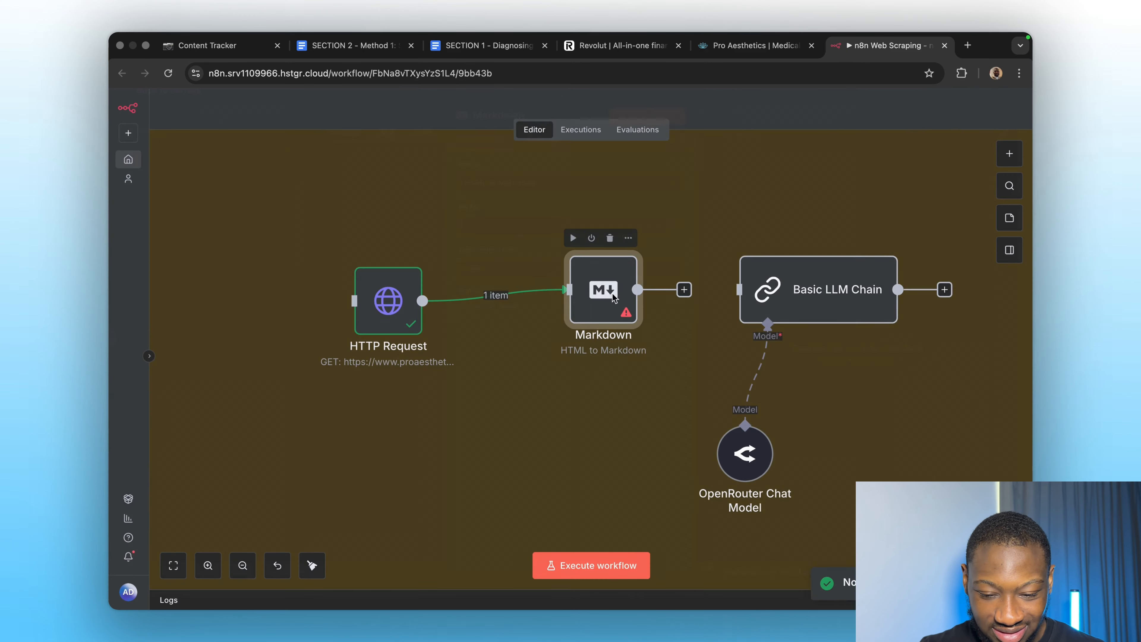
Map the fetched data field into Markdown's HTML input and run the conversion, outputting 1 item.
double_click(612, 293)
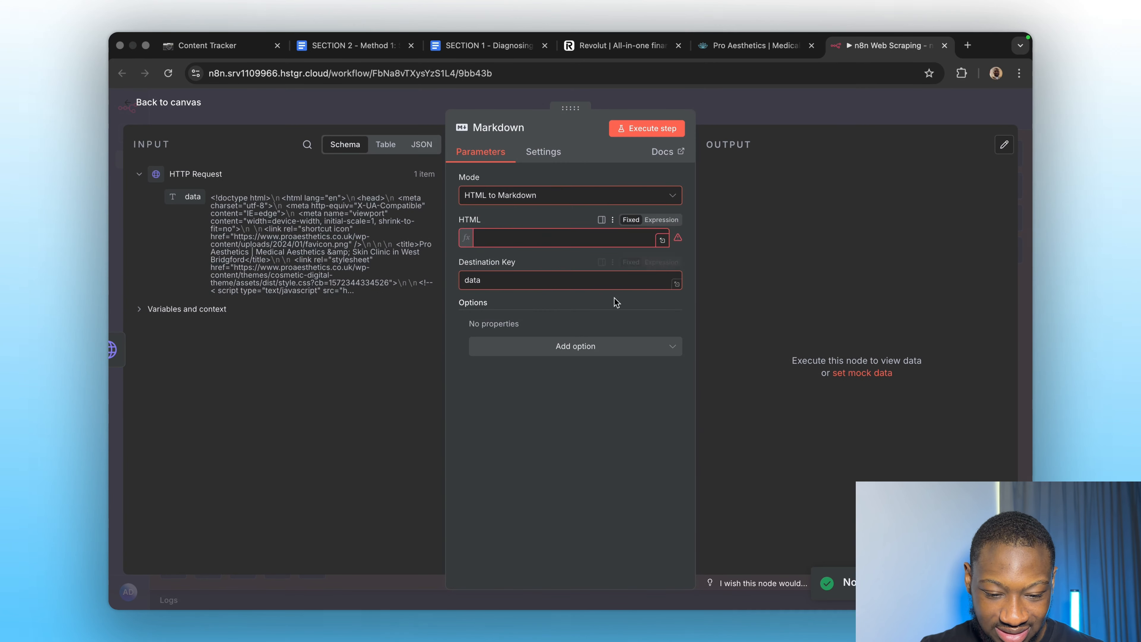
drag(616, 302, 562, 237)
click(647, 128)
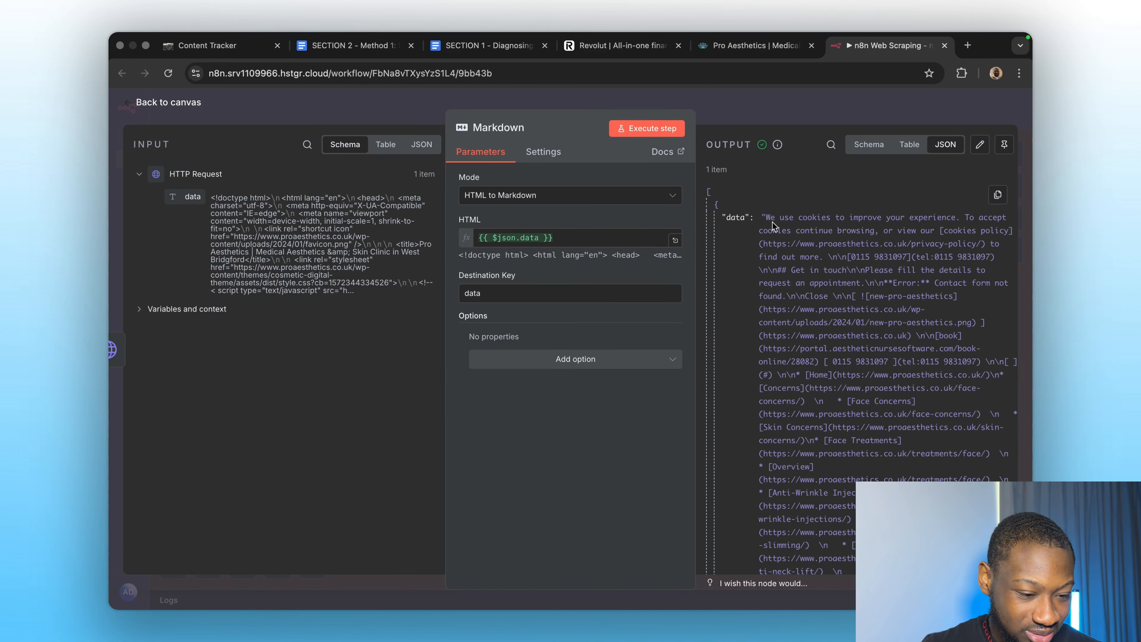
scroll(773, 404, down, 5)
click(772, 107)
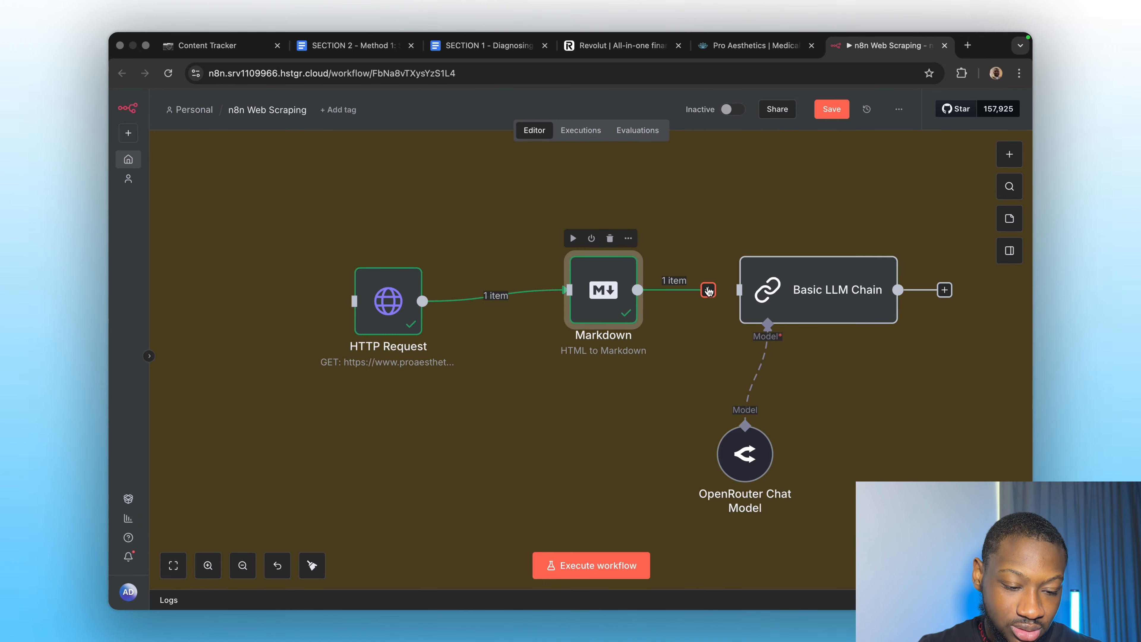
Connect Markdown to the Basic LLM Chain and add a Code in JavaScript node.
drag(731, 288, 740, 289)
scroll(680, 433, right, 2)
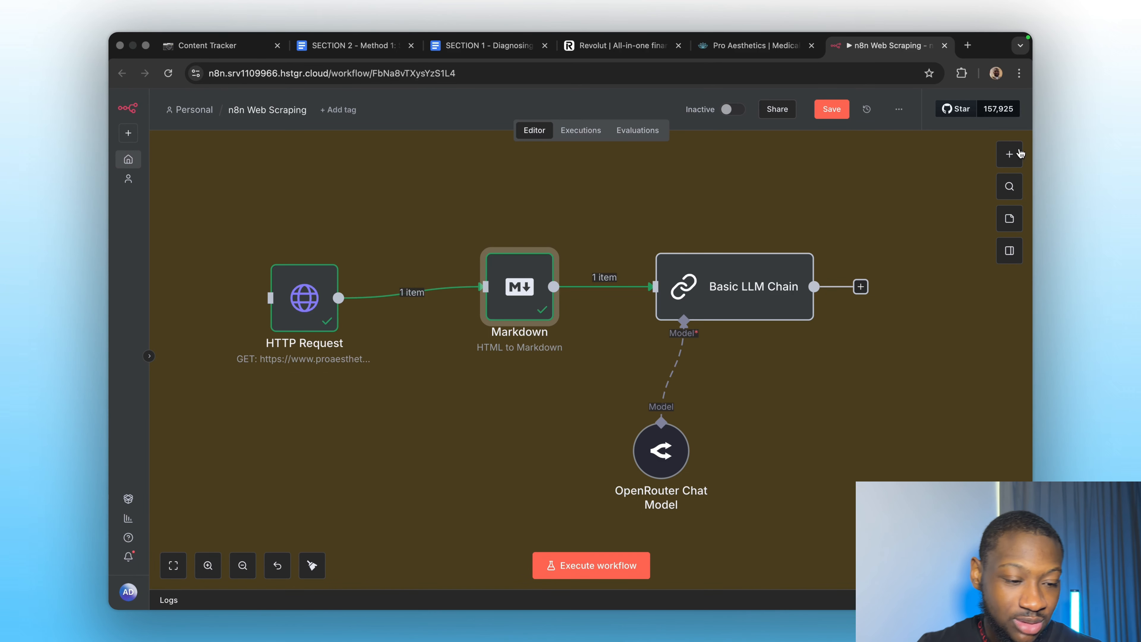
click(1010, 154)
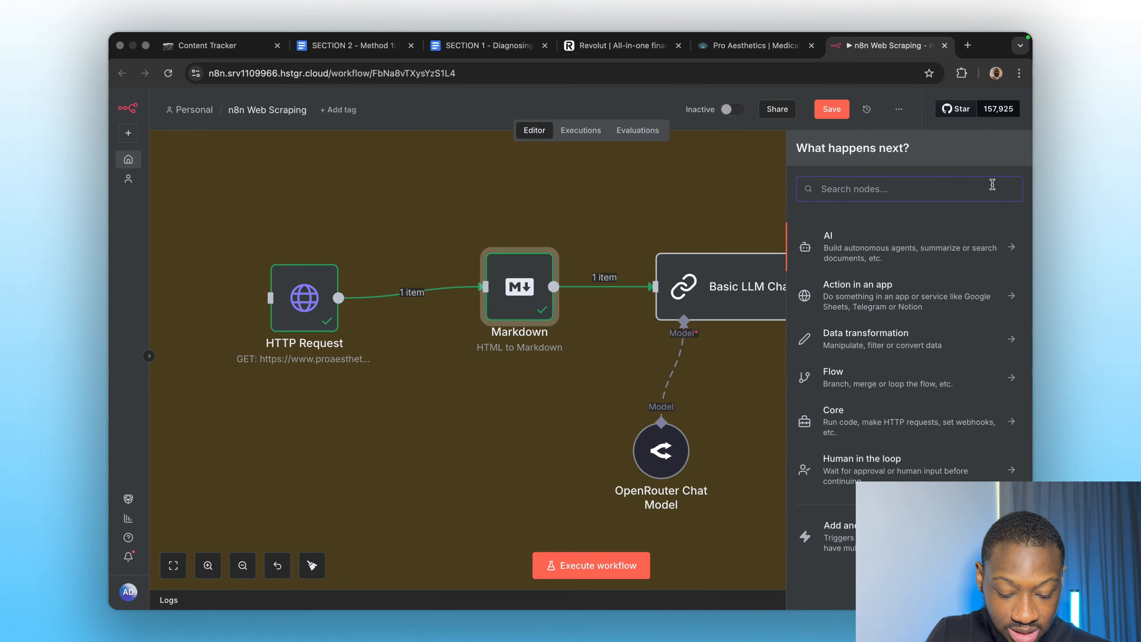
text(code)
click(829, 239)
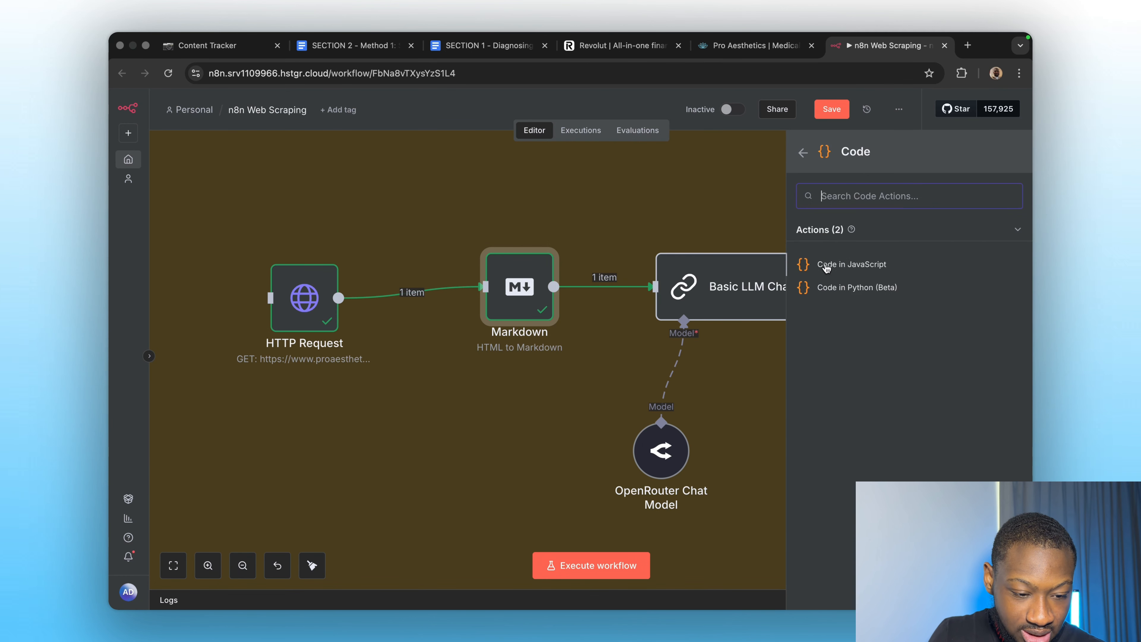
click(827, 265)
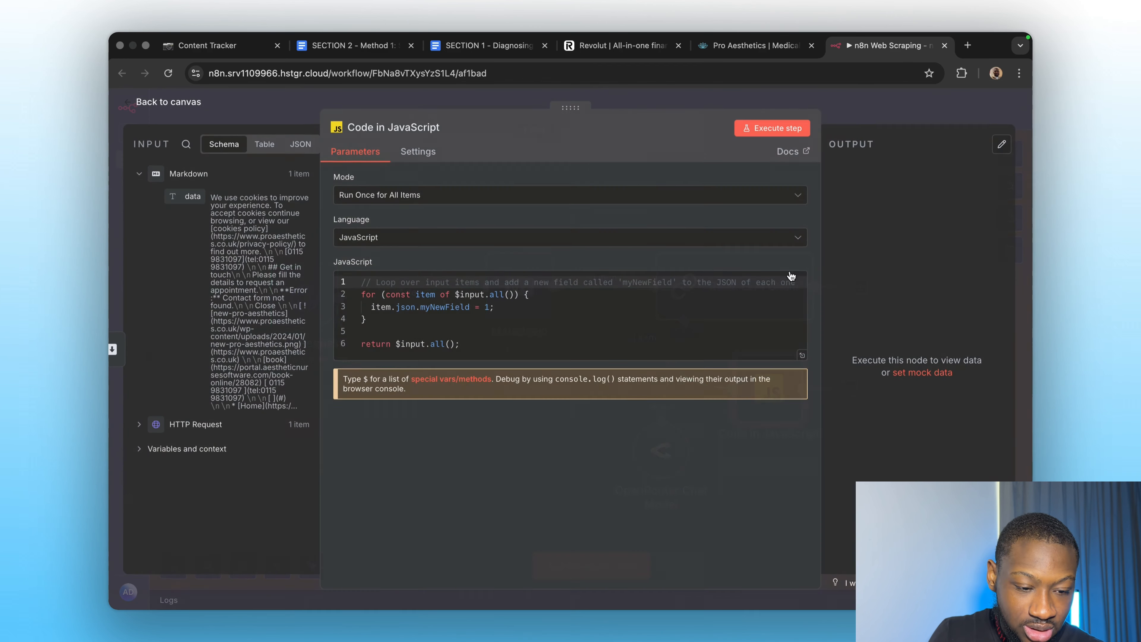
click(869, 111)
Disconnect the Code in JavaScript node from Markdown and place it left of the chat model.
right_click(765, 400)
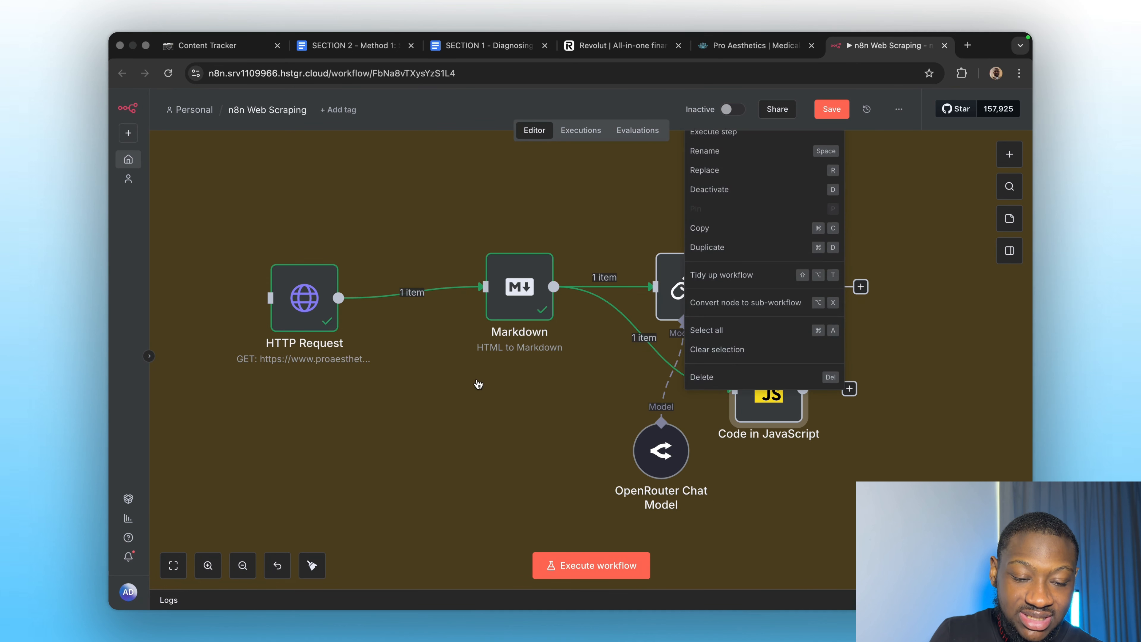
click(477, 384)
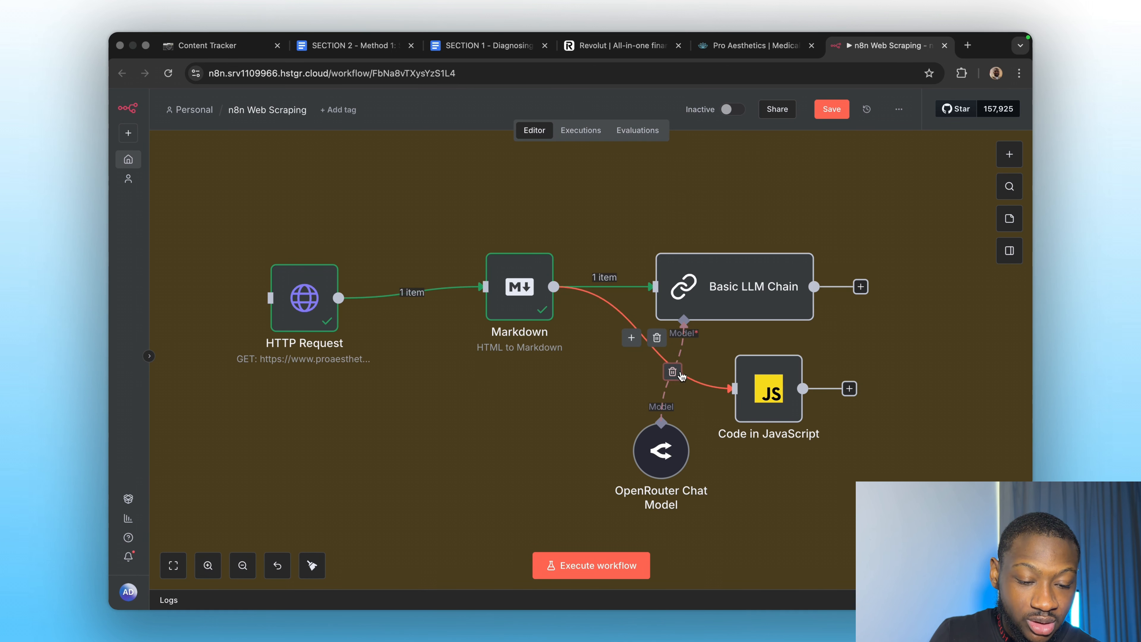
drag(764, 382, 515, 484)
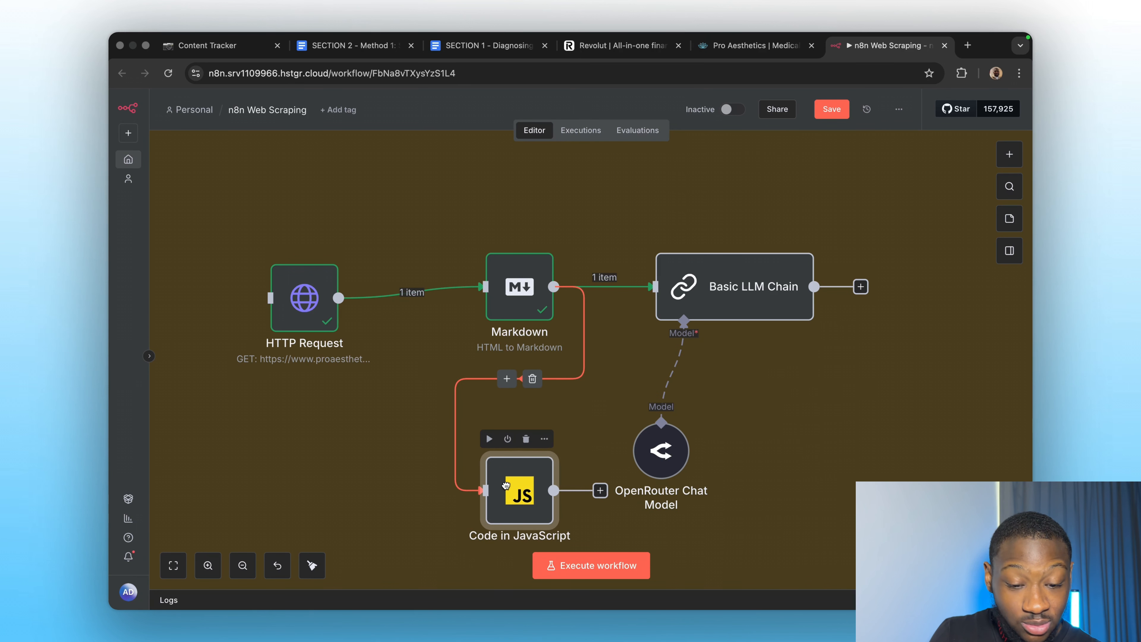
click(532, 379)
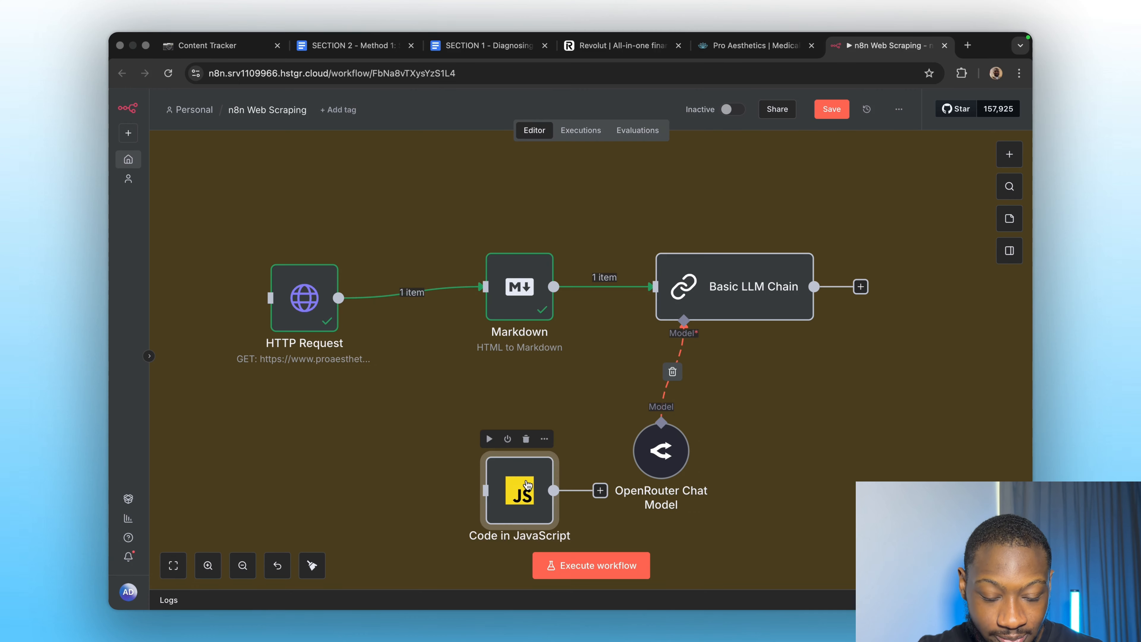
drag(526, 484, 446, 437)
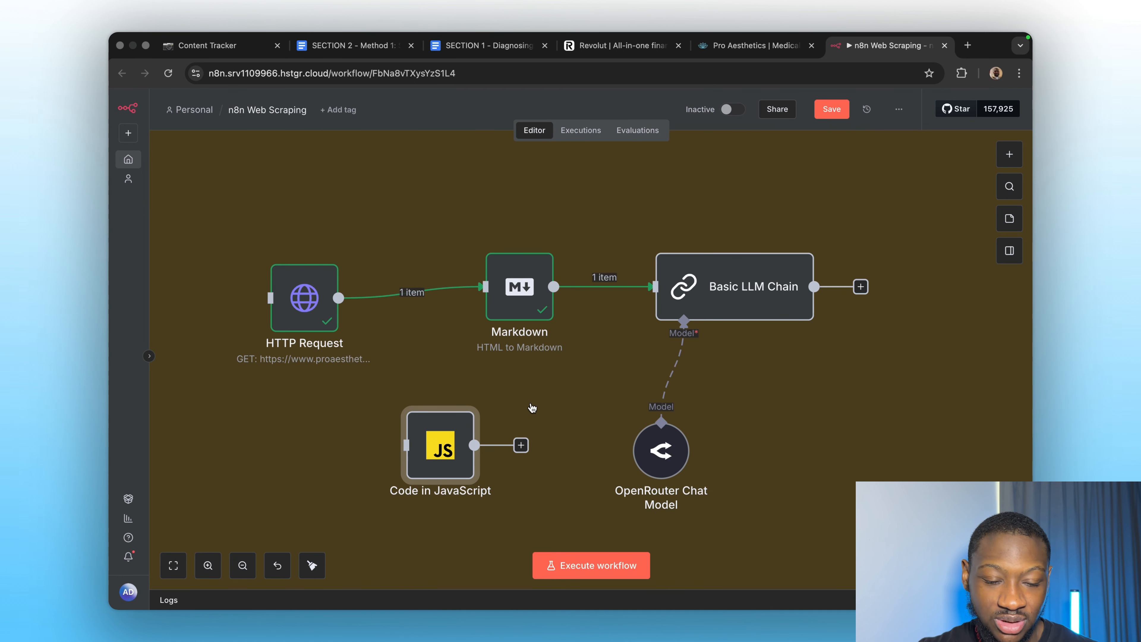
Run the Basic LLM Chain on the Markdown and review its JSON summary of the clinic's details, contacts and treatments.
double_click(707, 301)
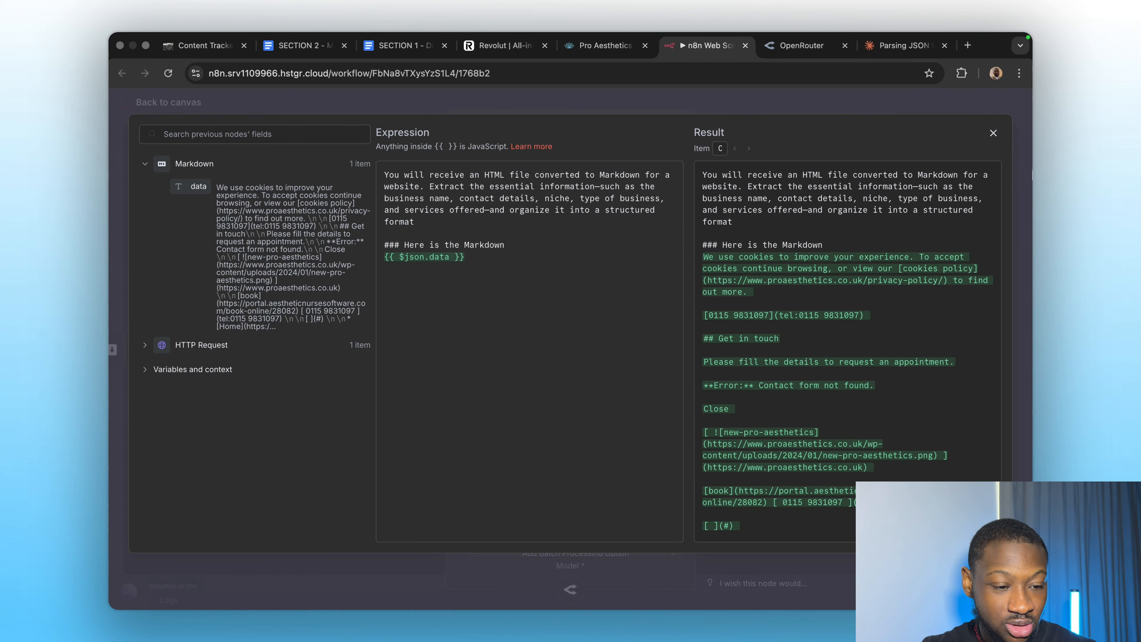
click(992, 135)
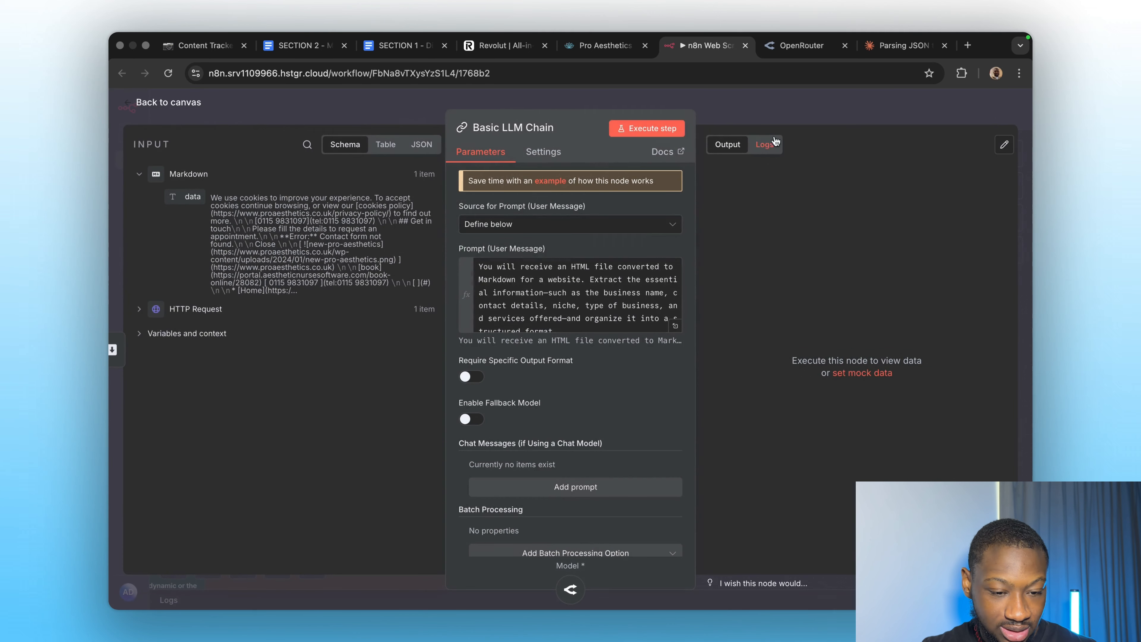
click(650, 129)
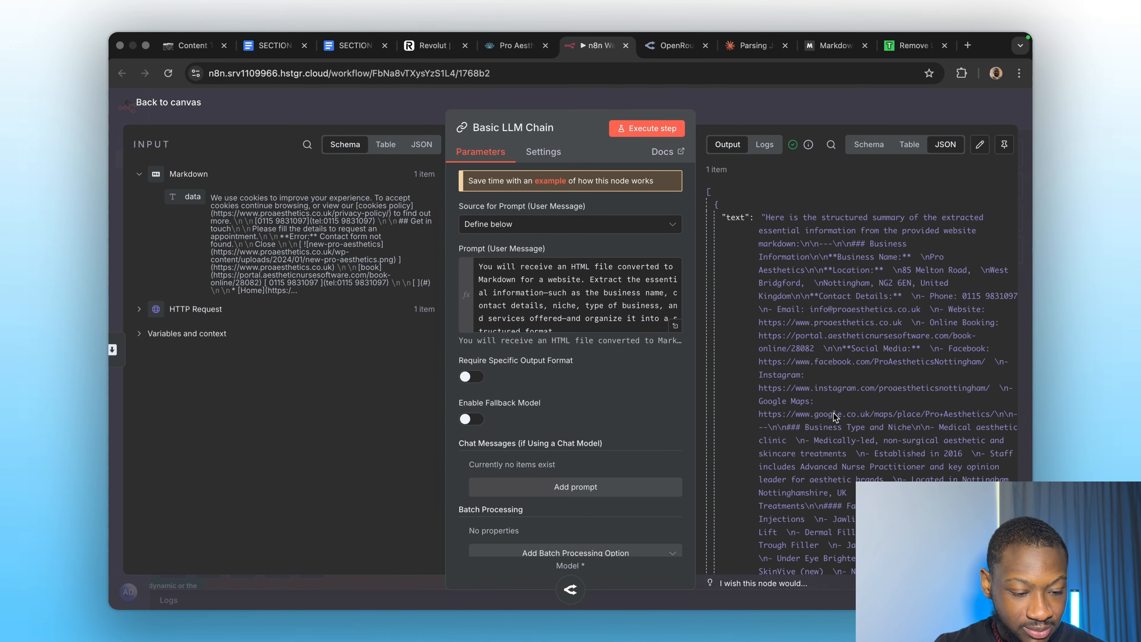
scroll(871, 456, down, 5)
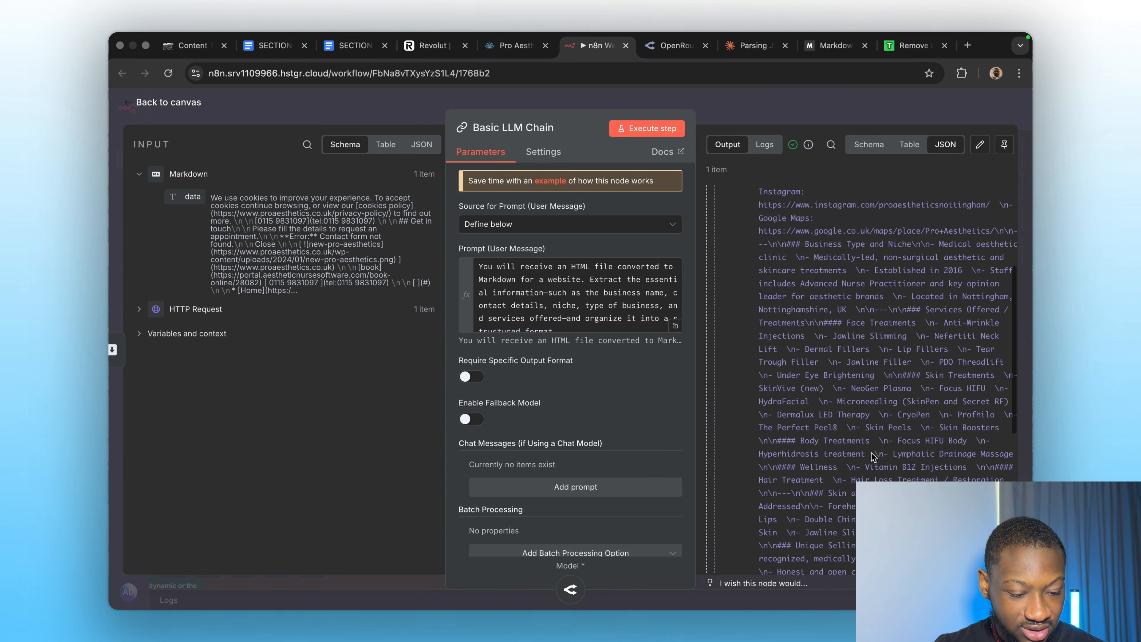
scroll(872, 456, down, 9)
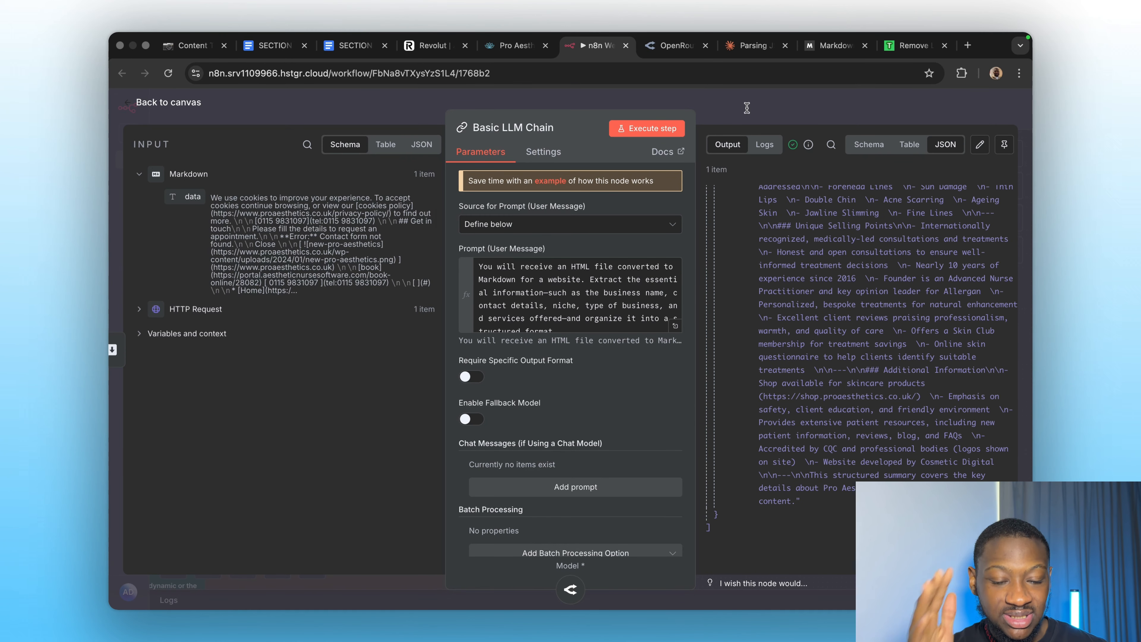
click(729, 106)
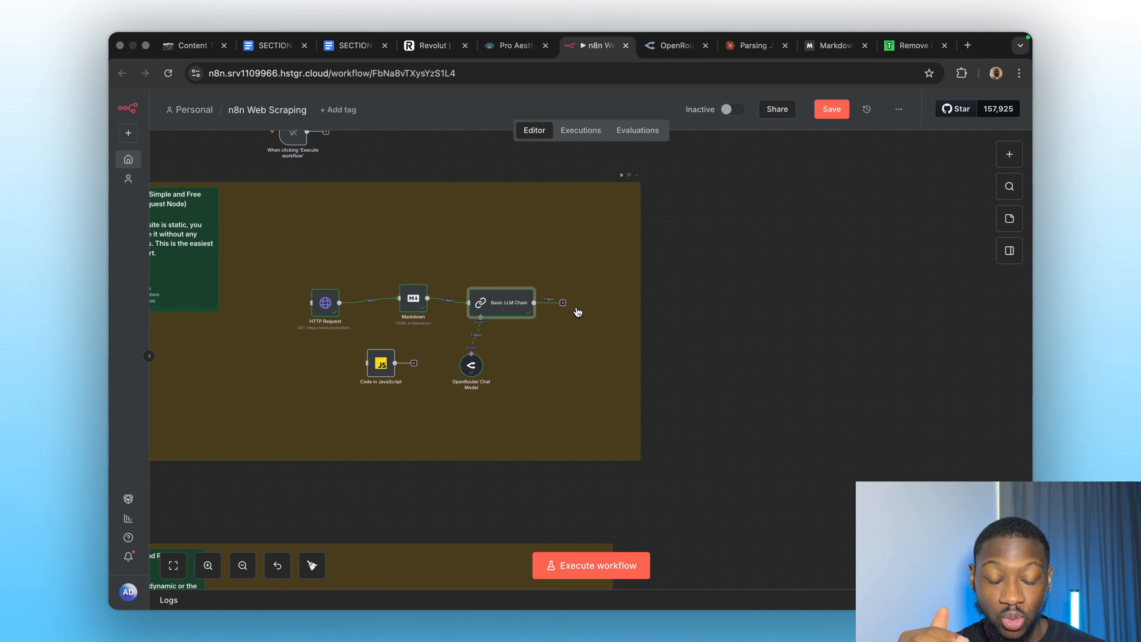
Scroll the canvas past Method 1 to the Method 2 Firecrawl group with its Scrape and Extract Data nodes.
scroll(577, 312, left, 5)
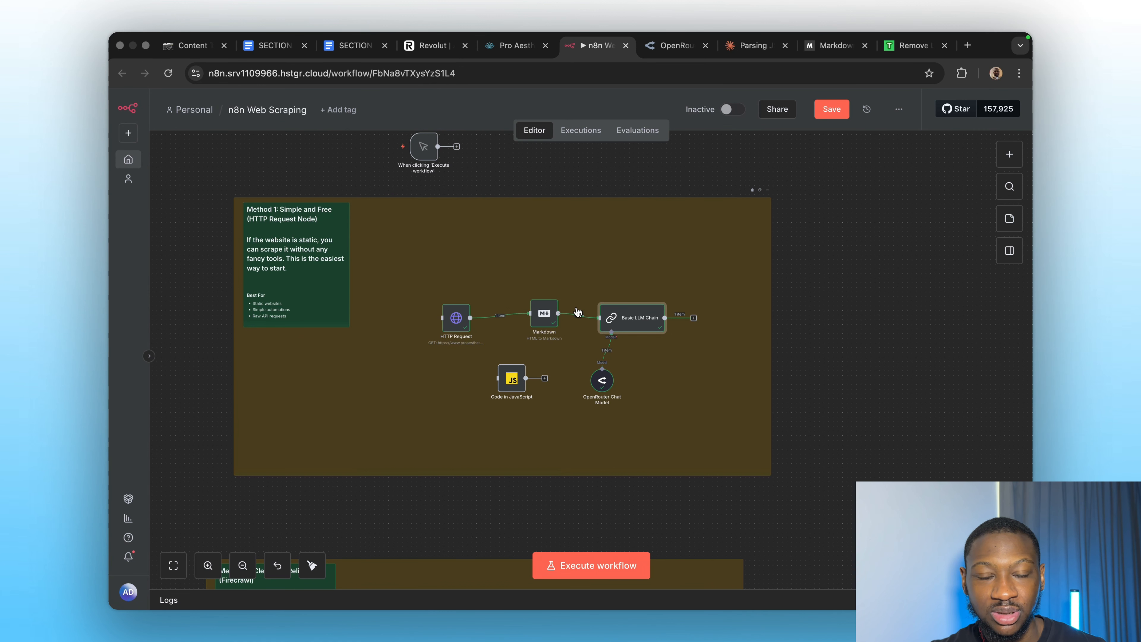
scroll(579, 312, down, 8)
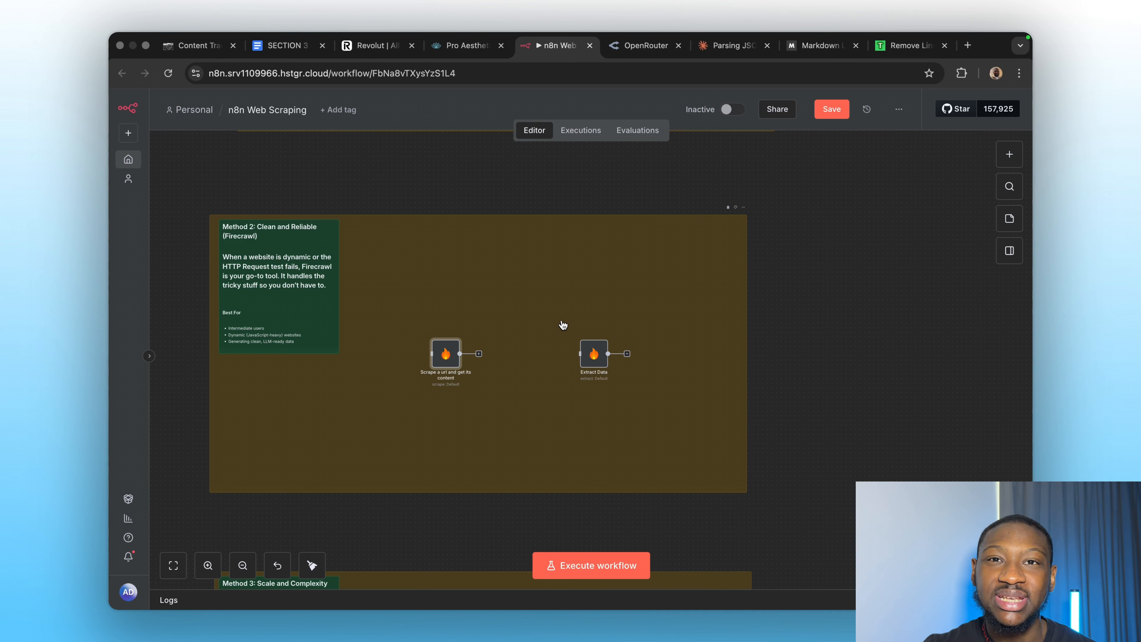
Search Google for firecrawl, visit the firecrawl.dev homepage in a new tab, then return to n8n.
click(964, 50)
text(fire)
key(Return)
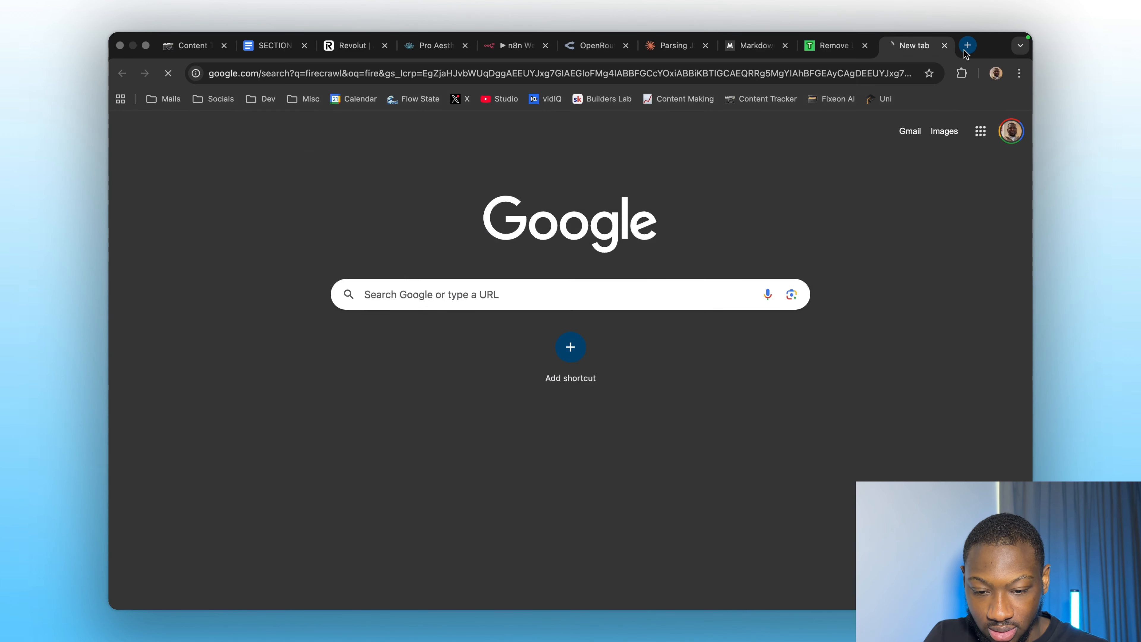
click(363, 261)
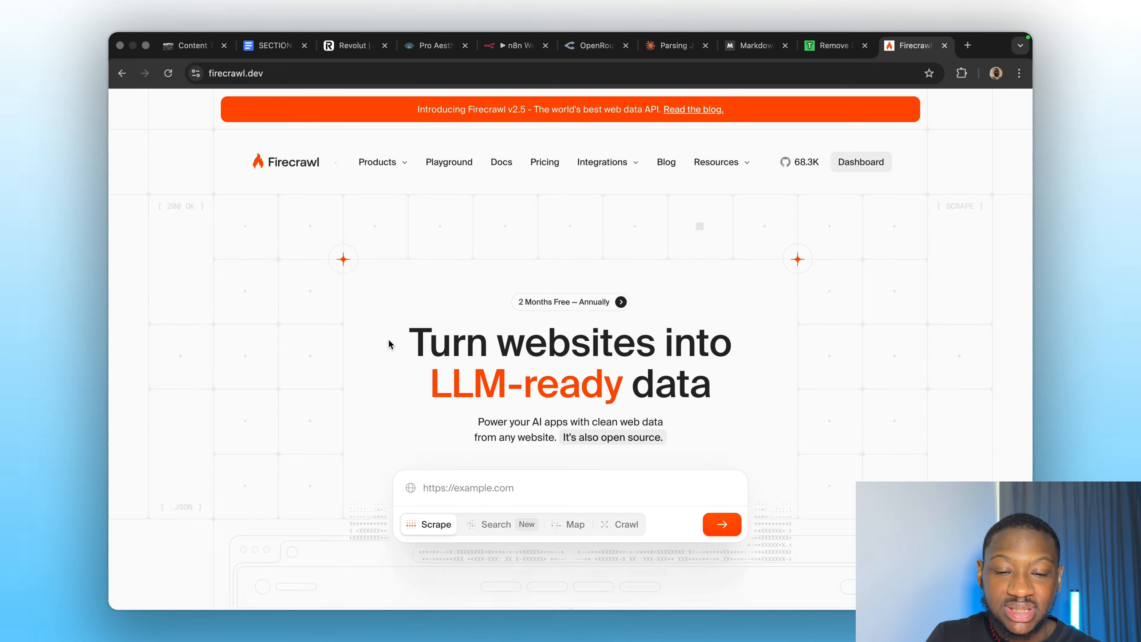
scroll(424, 394, down, 2)
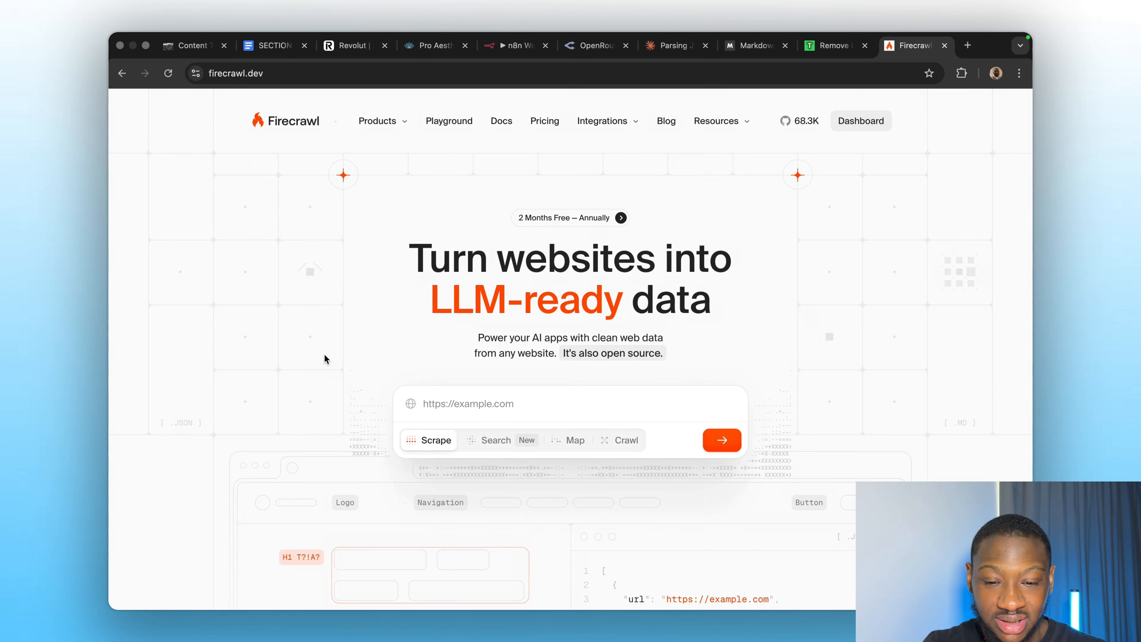
click(505, 47)
scroll(471, 237, down, 5)
scroll(471, 237, up, 1)
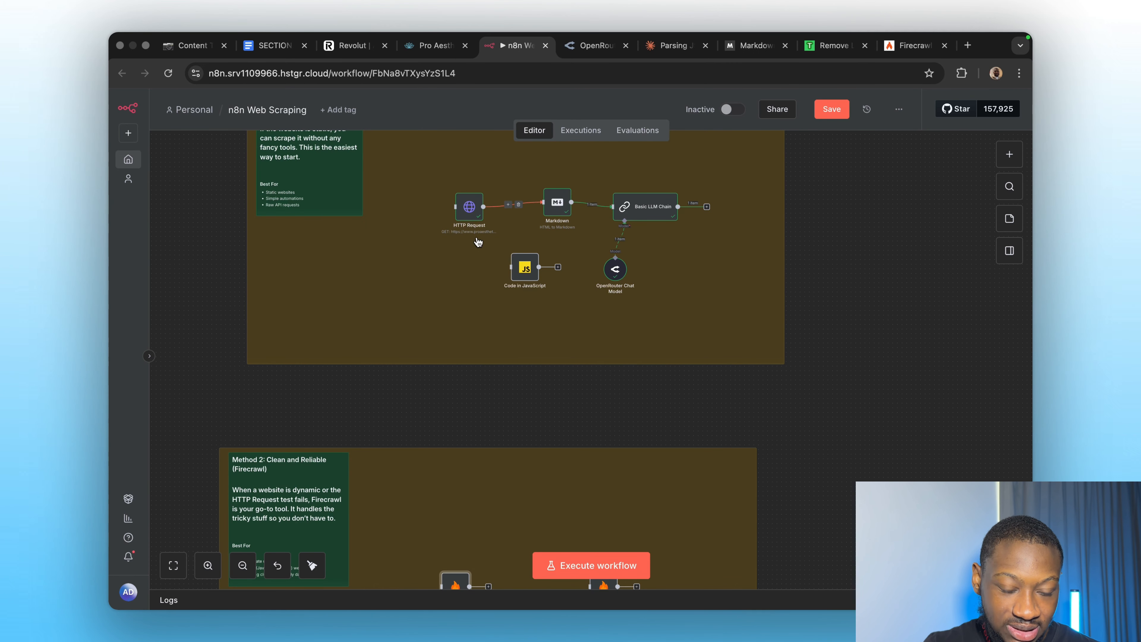
Scroll the canvas to the Method 2 Firecrawl nodes, glance at the Firecrawl tab, then return to n8n.
scroll(471, 423, down, 5)
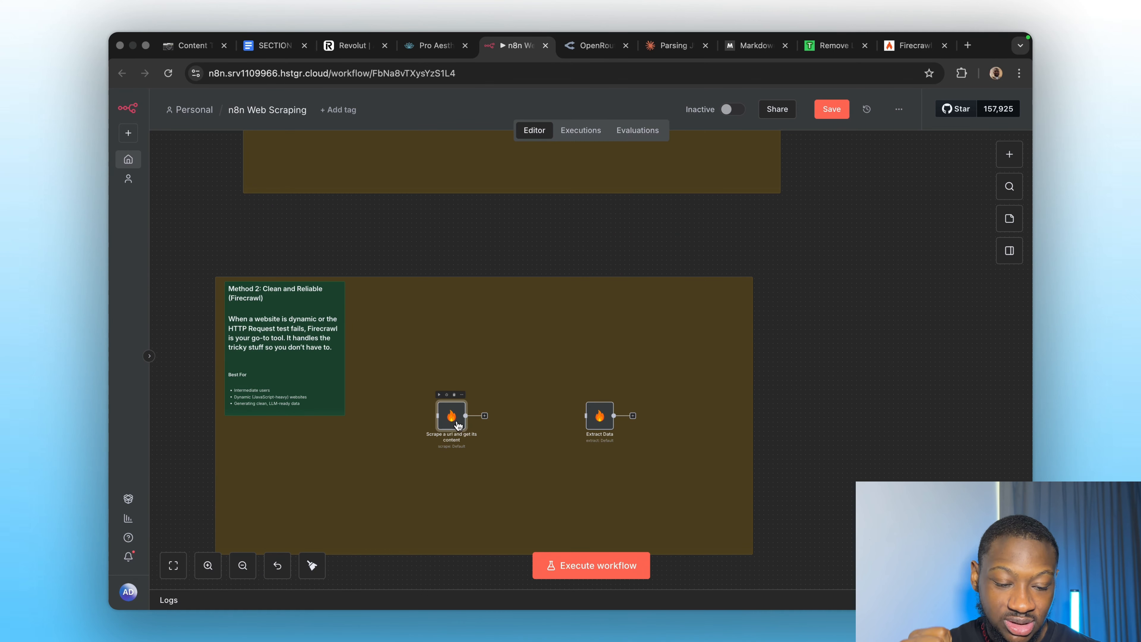
scroll(509, 433, up, 5)
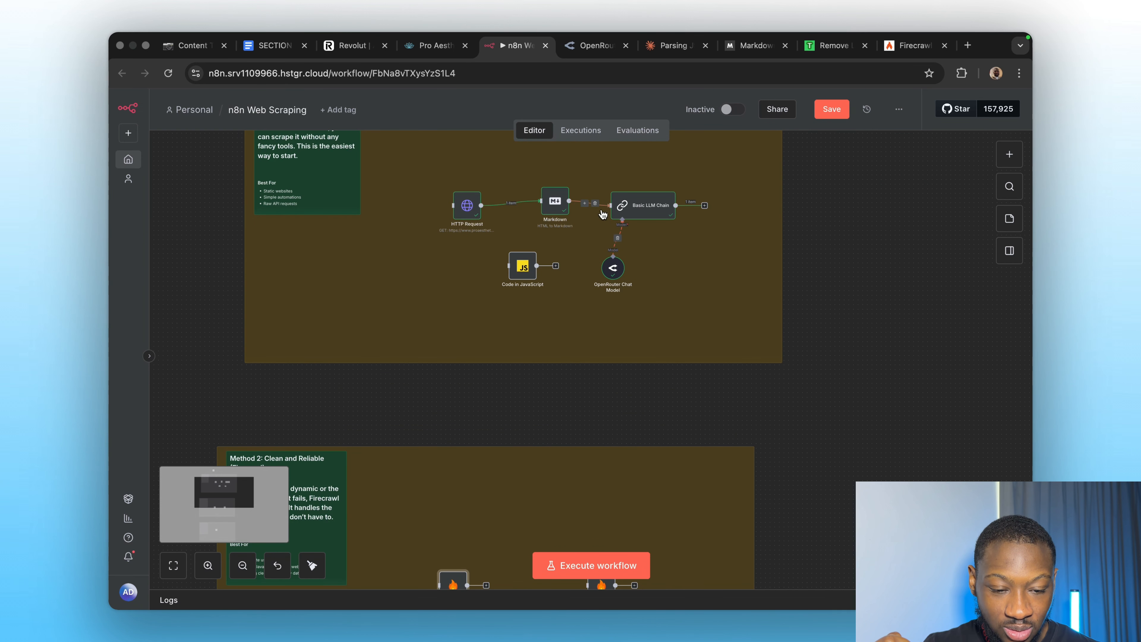
scroll(522, 407, down, 3)
scroll(522, 407, up, 3)
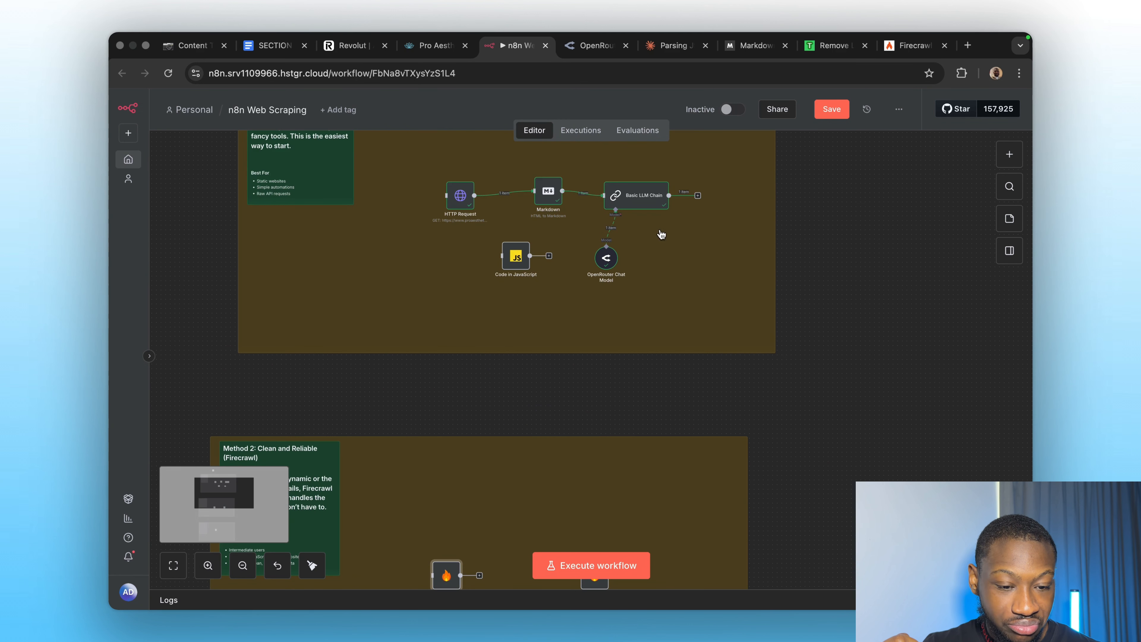
scroll(537, 391, down, 4)
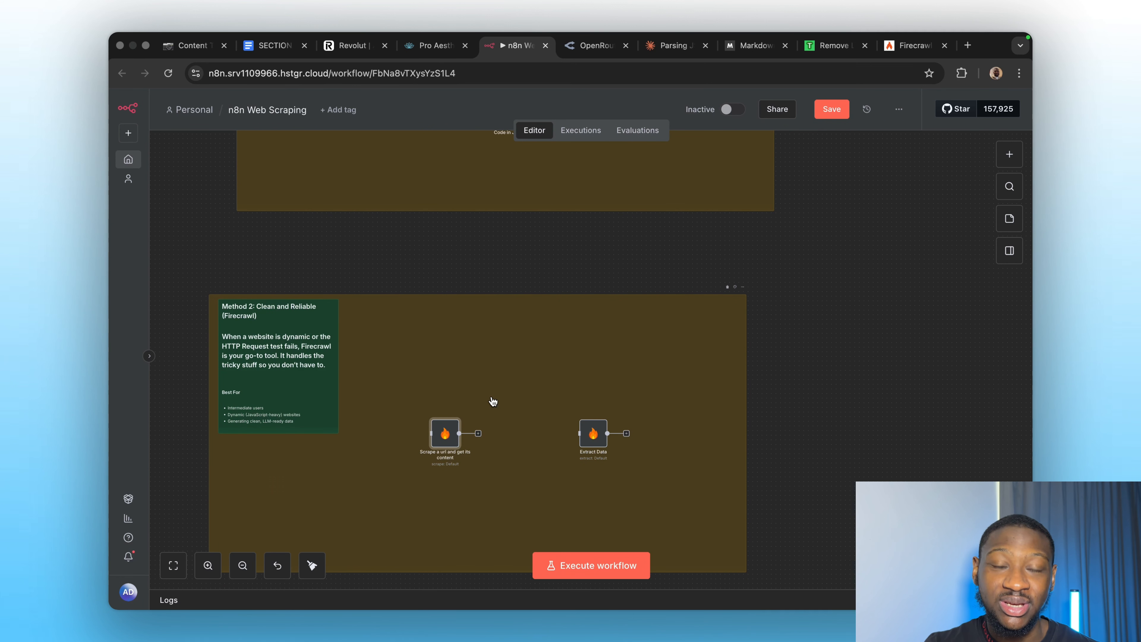
scroll(493, 401, up, 3)
scroll(564, 314, down, 4)
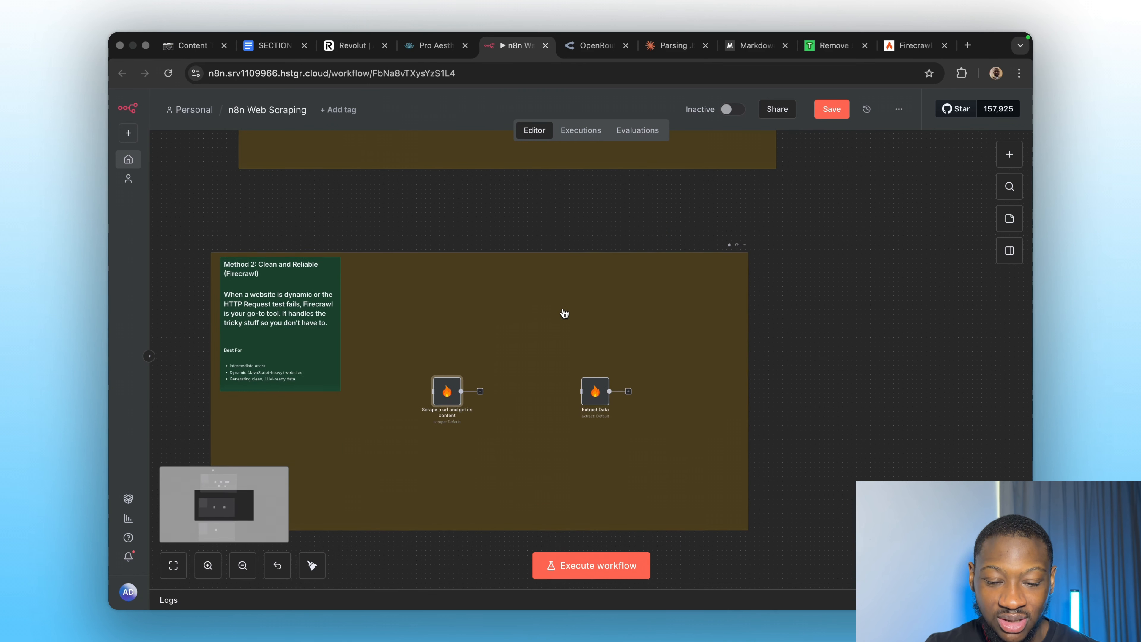
click(896, 49)
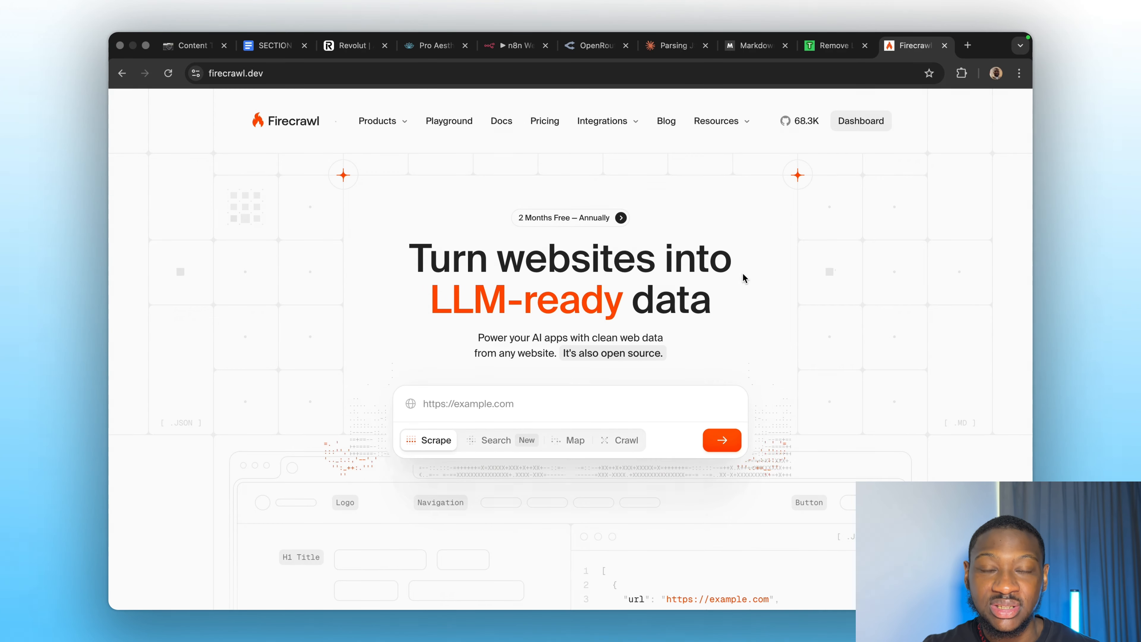
click(498, 41)
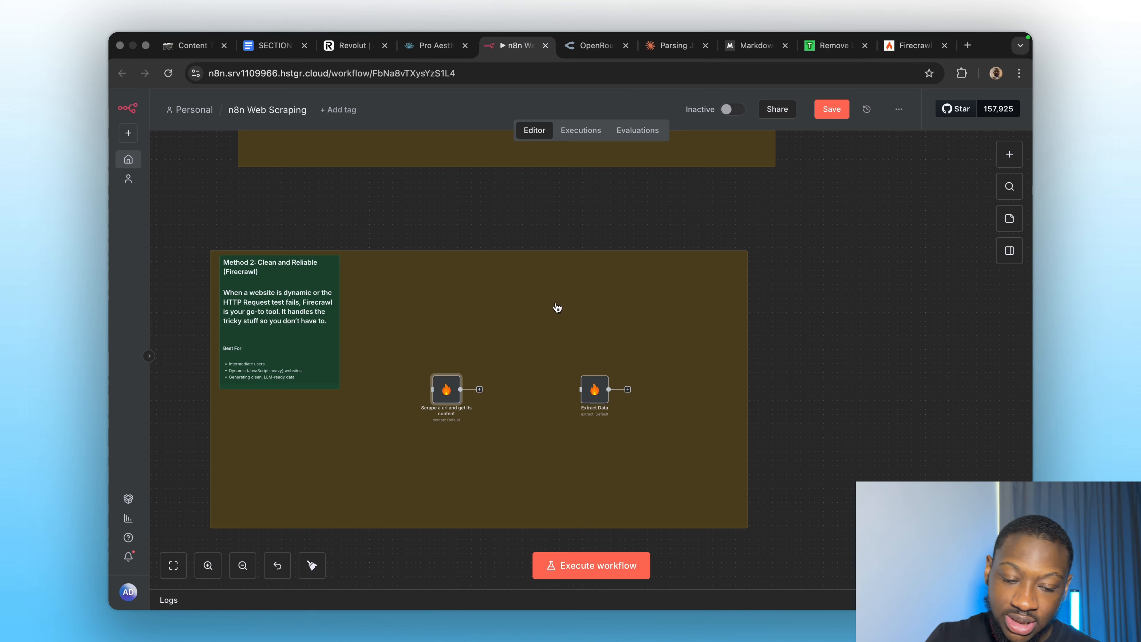
Add a second Firecrawl 'Scrape a url and get its content' node, then open the original scrape node.
click(1003, 154)
text(firew)
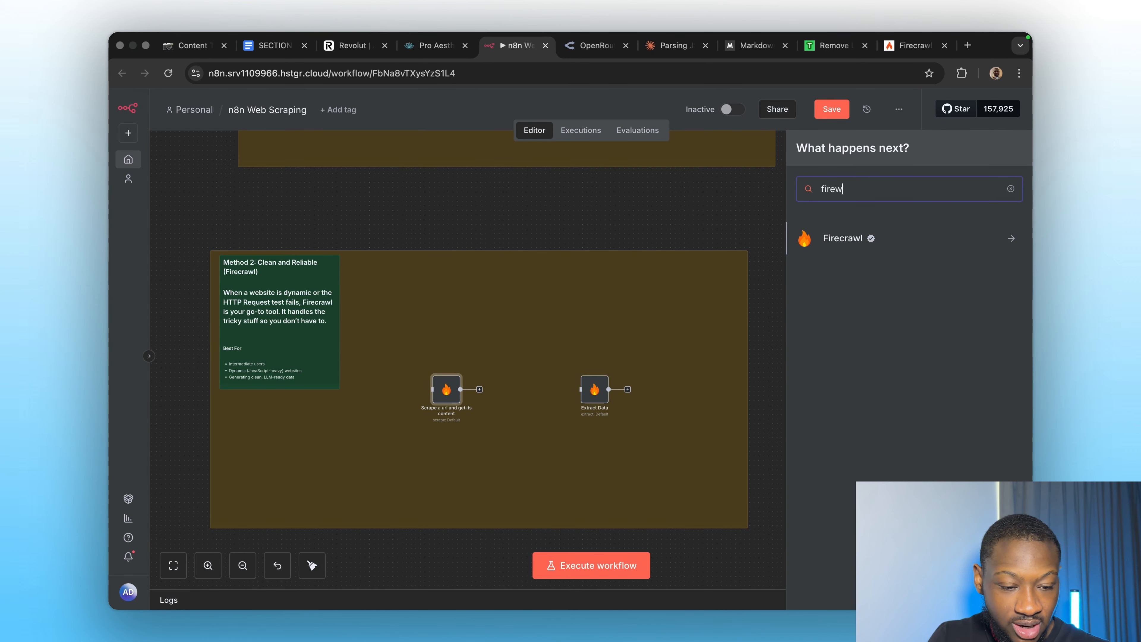
click(889, 243)
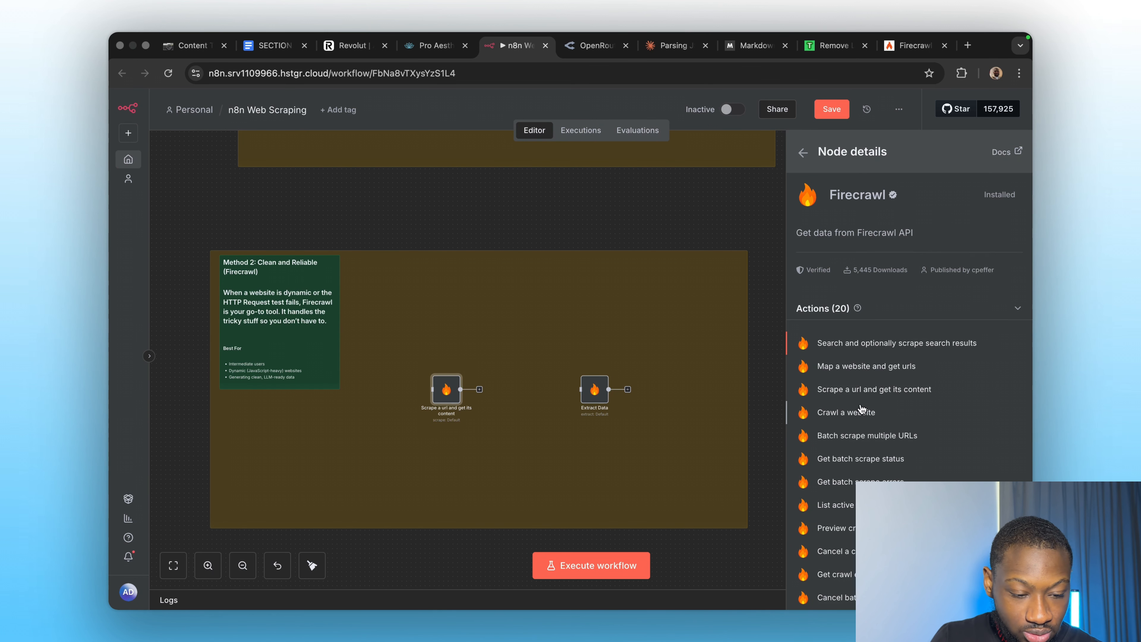
scroll(860, 396, down, 1)
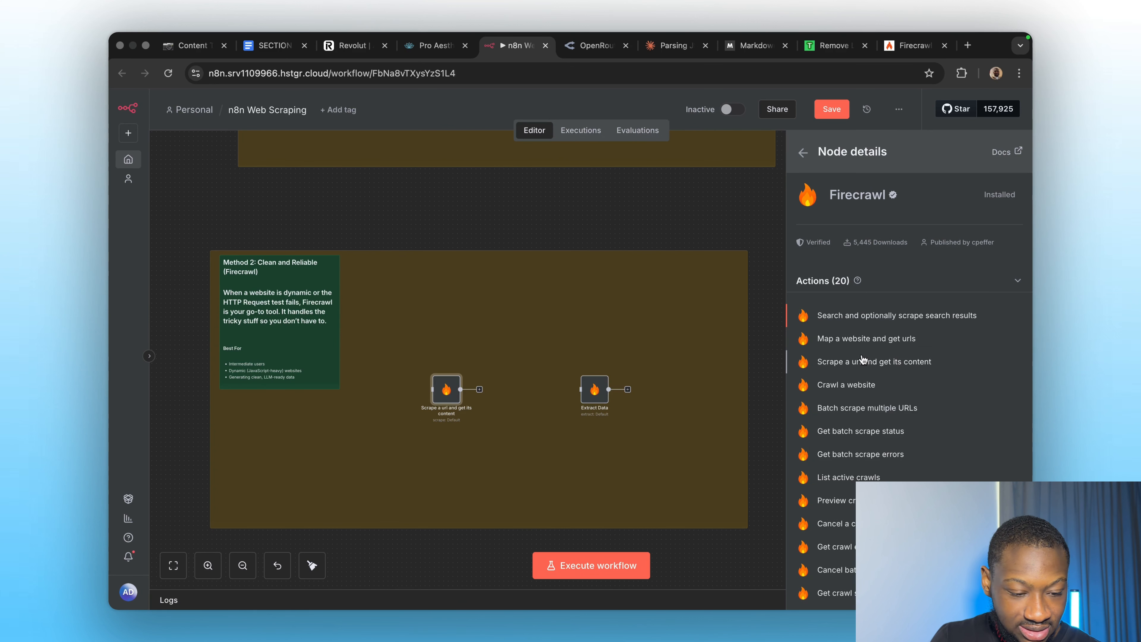
click(858, 367)
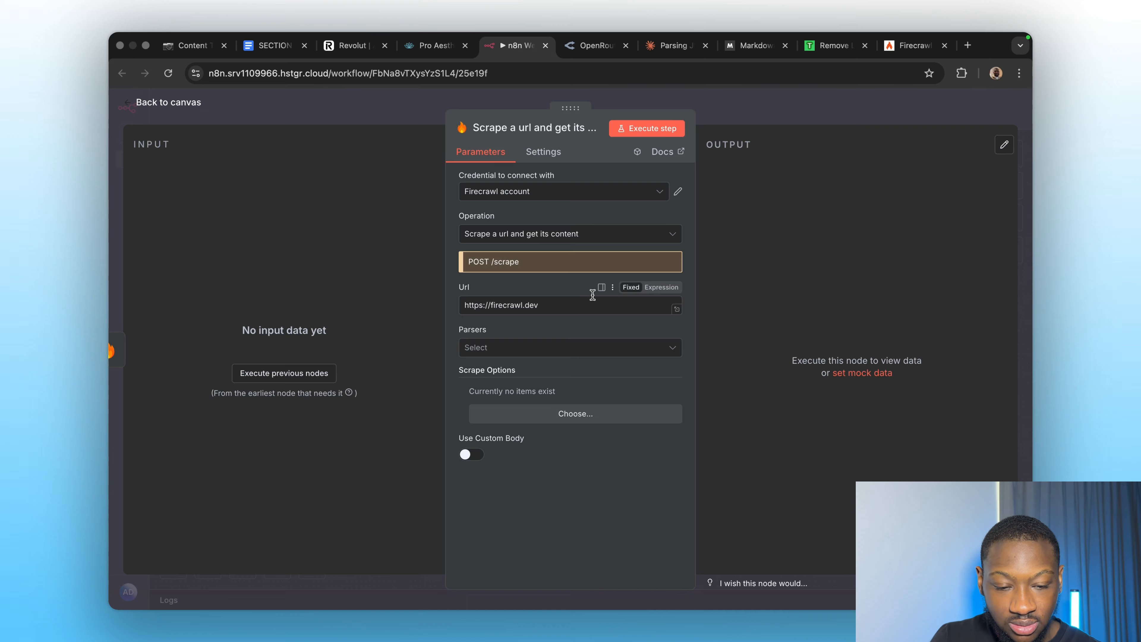
click(740, 119)
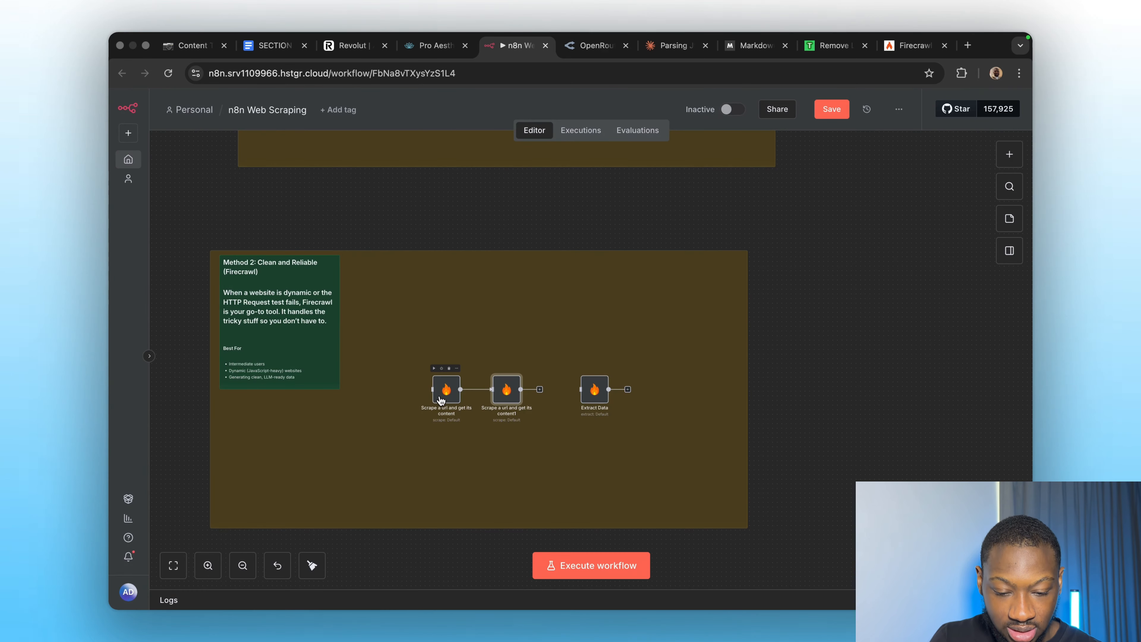
double_click(458, 384)
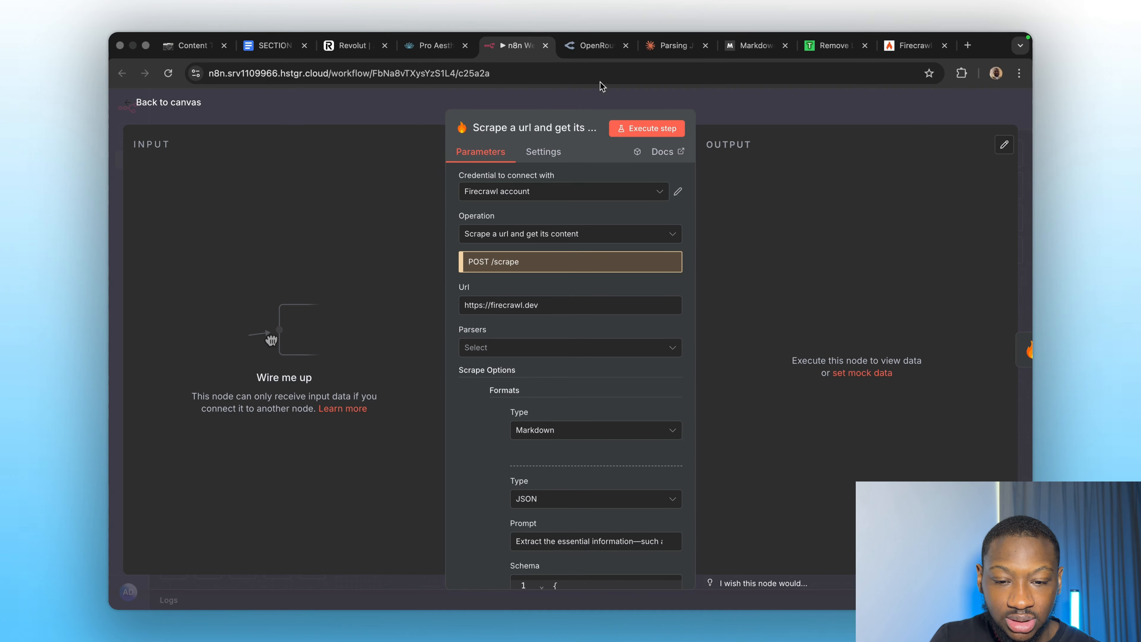
click(341, 47)
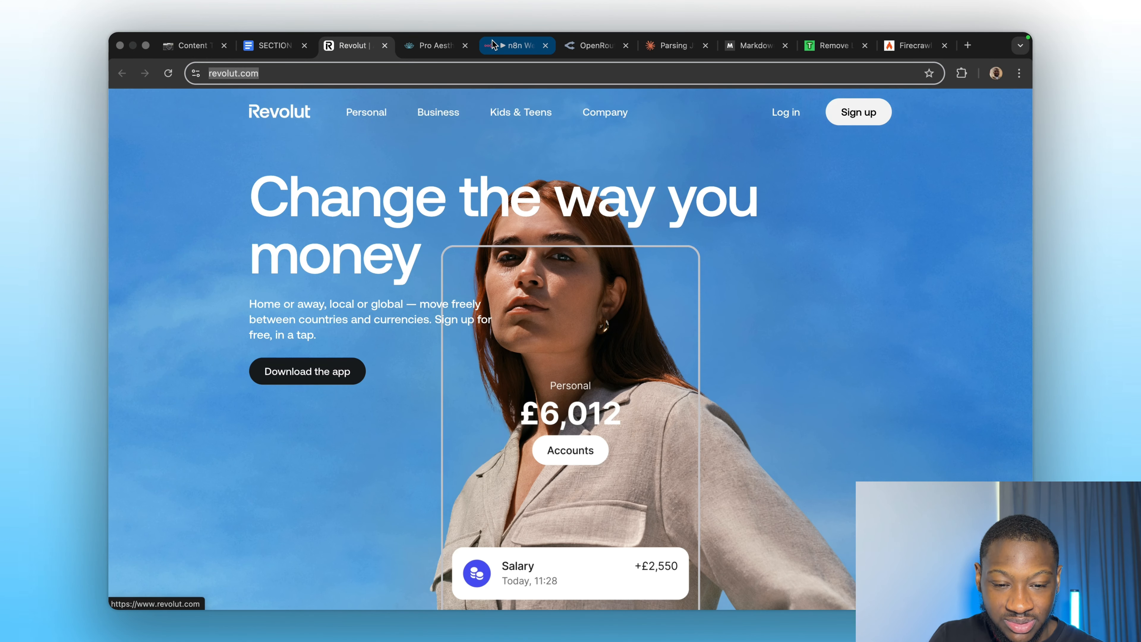
click(493, 44)
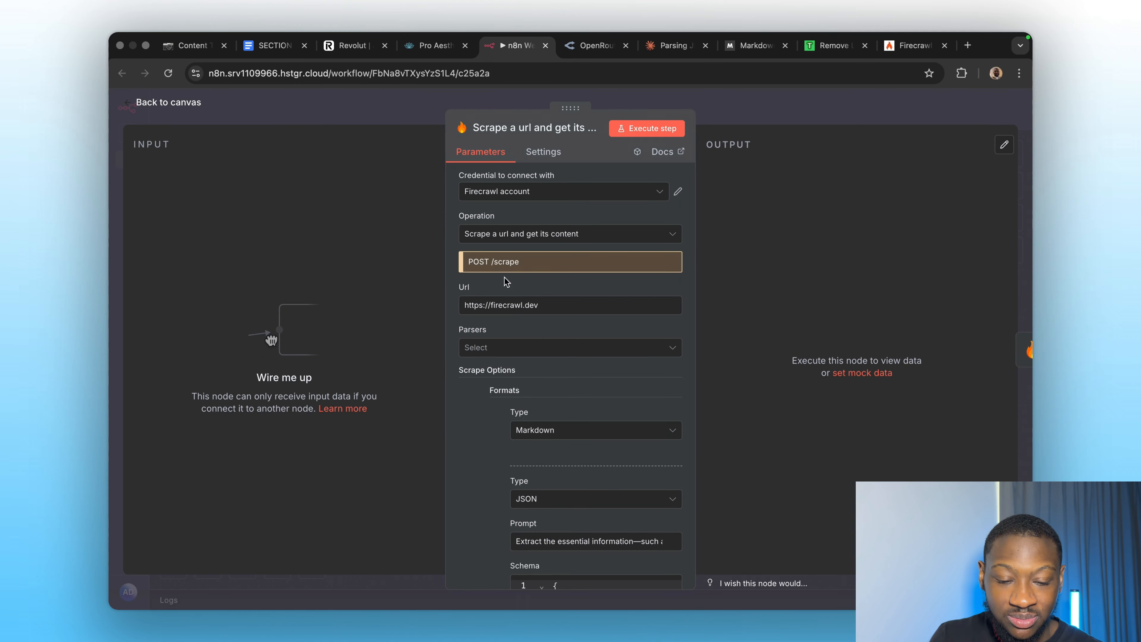
click(520, 309)
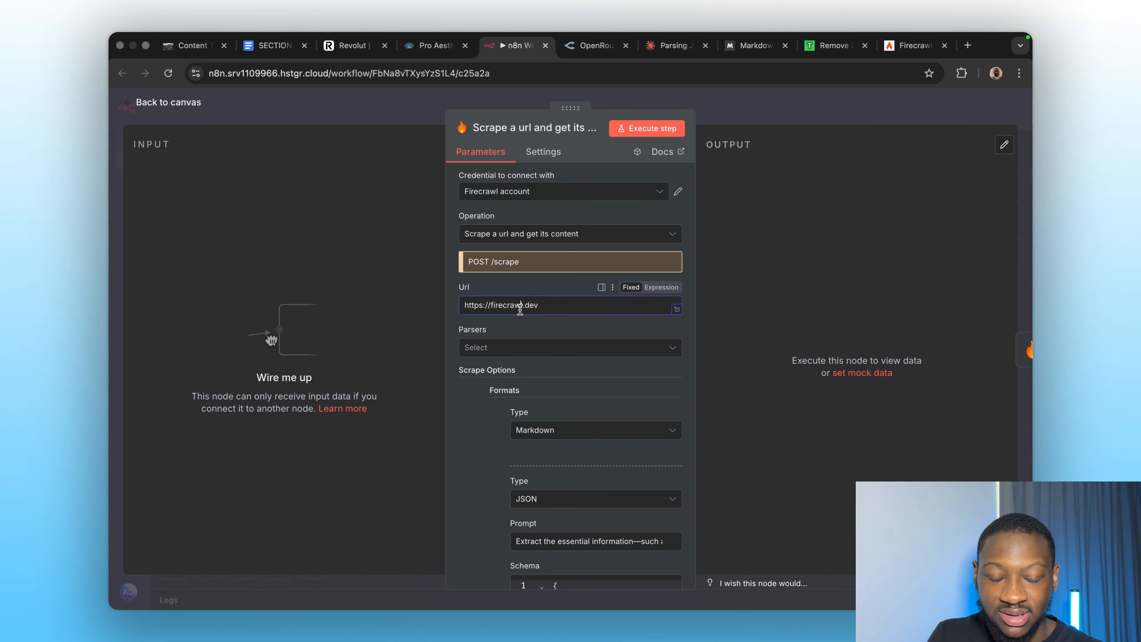
key(super+a)
key(BackSpace)
text(https://www.revolut.com/)
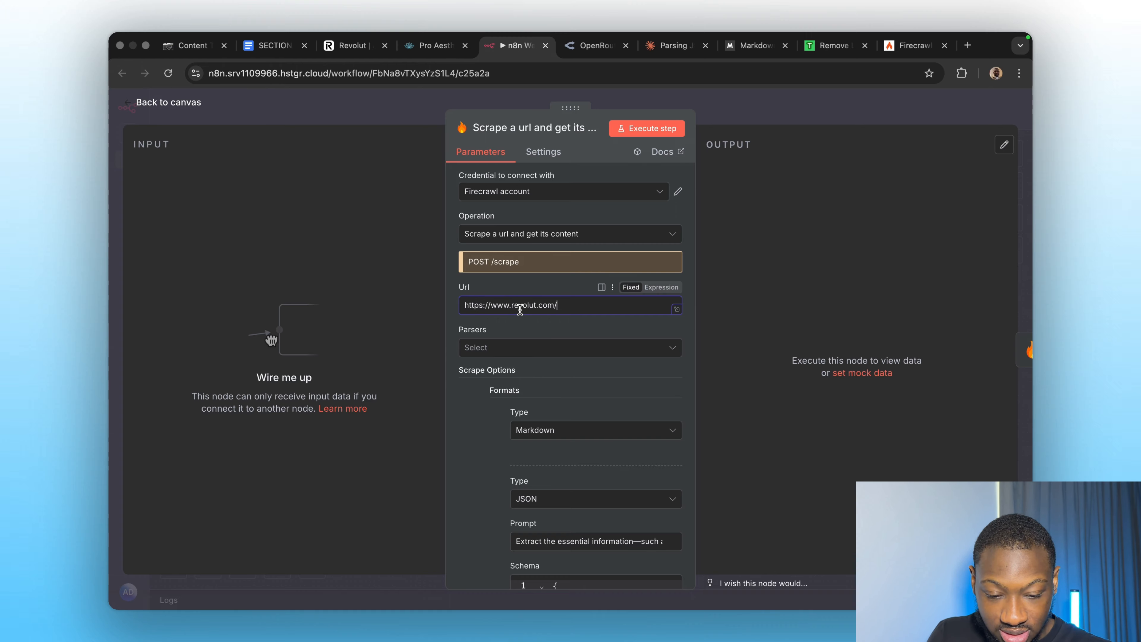
Check the Parsers list without choosing one and review the JSON schema for business name, type, niche, contacts and offerings.
click(570, 342)
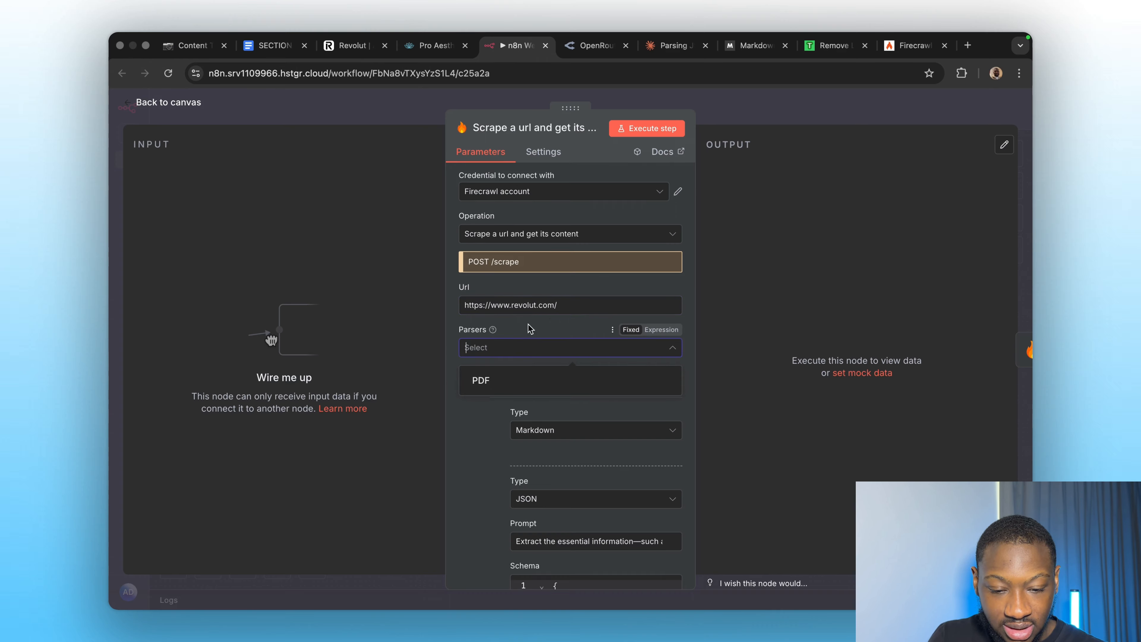
click(512, 285)
scroll(527, 455, down, 2)
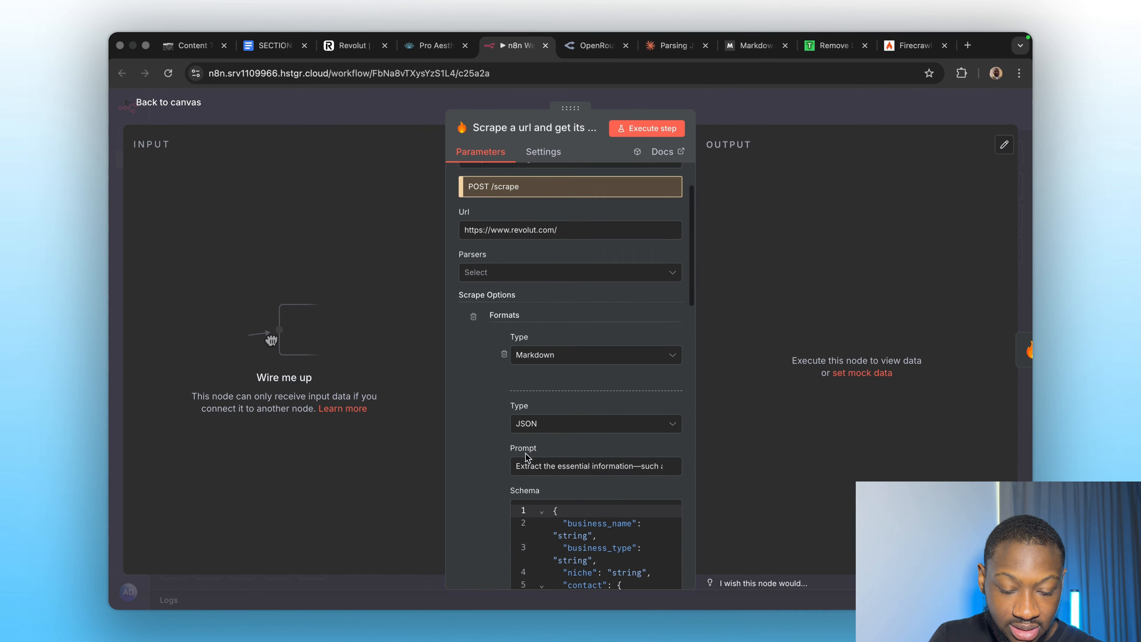
scroll(471, 436, down, 3)
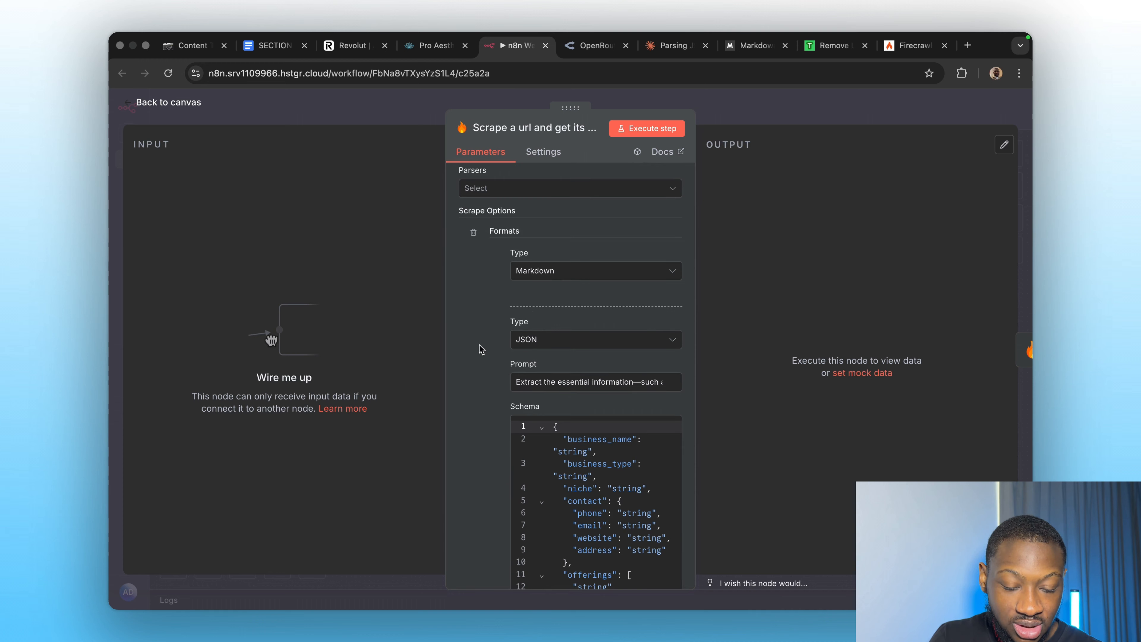
scroll(480, 270, up, 2)
scroll(483, 279, up, 1)
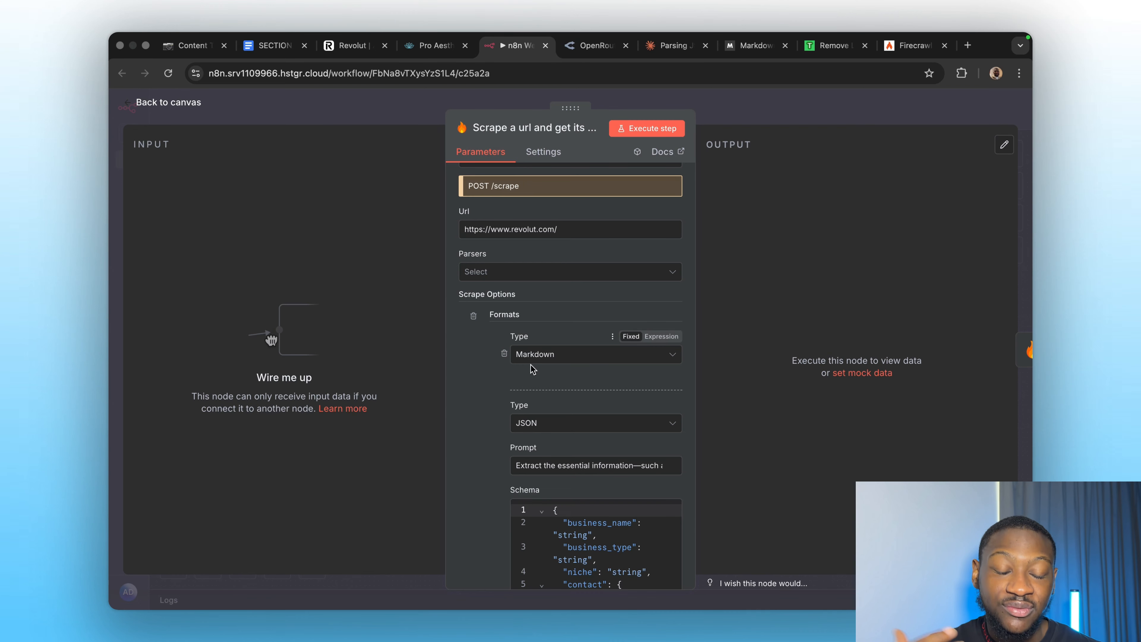
scroll(526, 369, down, 3)
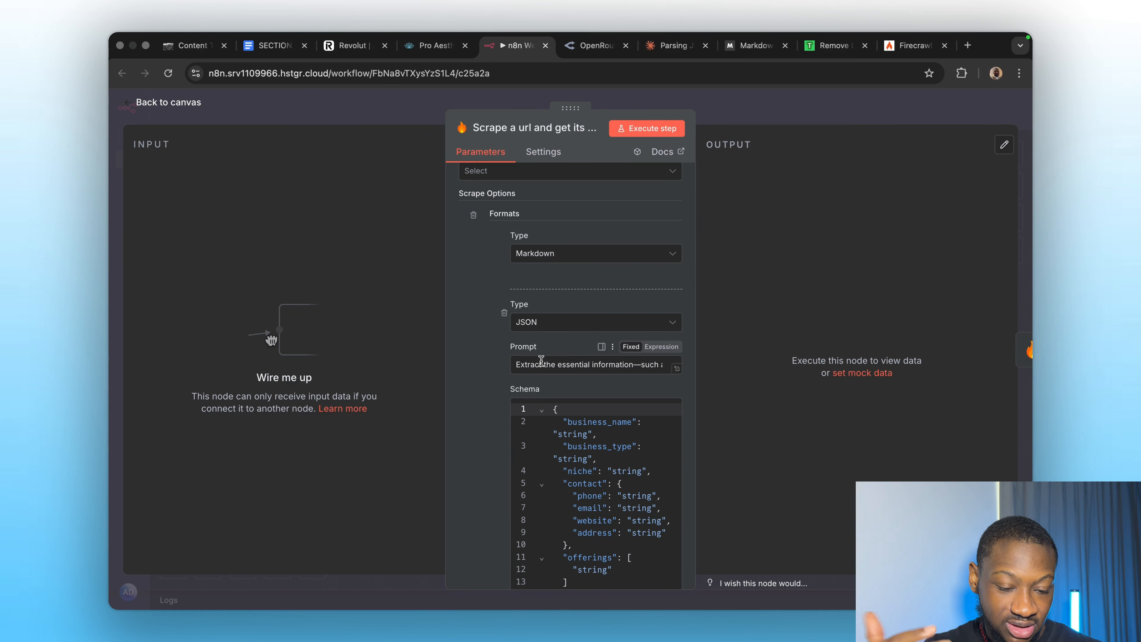
scroll(484, 445, down, 3)
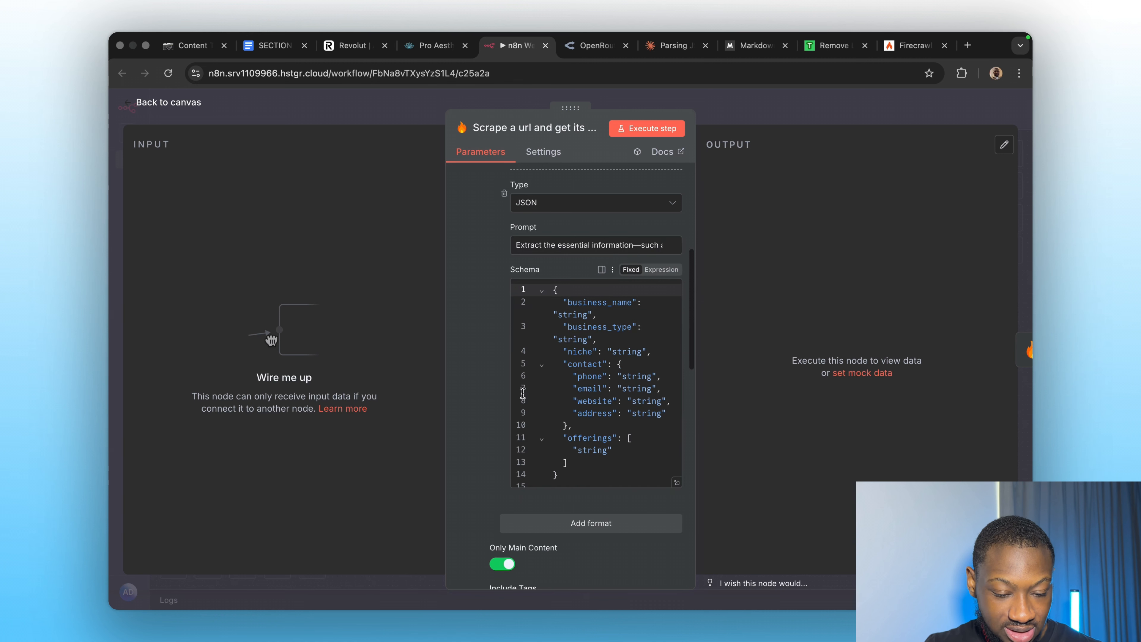
scroll(543, 400, down, 1)
scroll(467, 483, down, 1)
scroll(465, 483, down, 6)
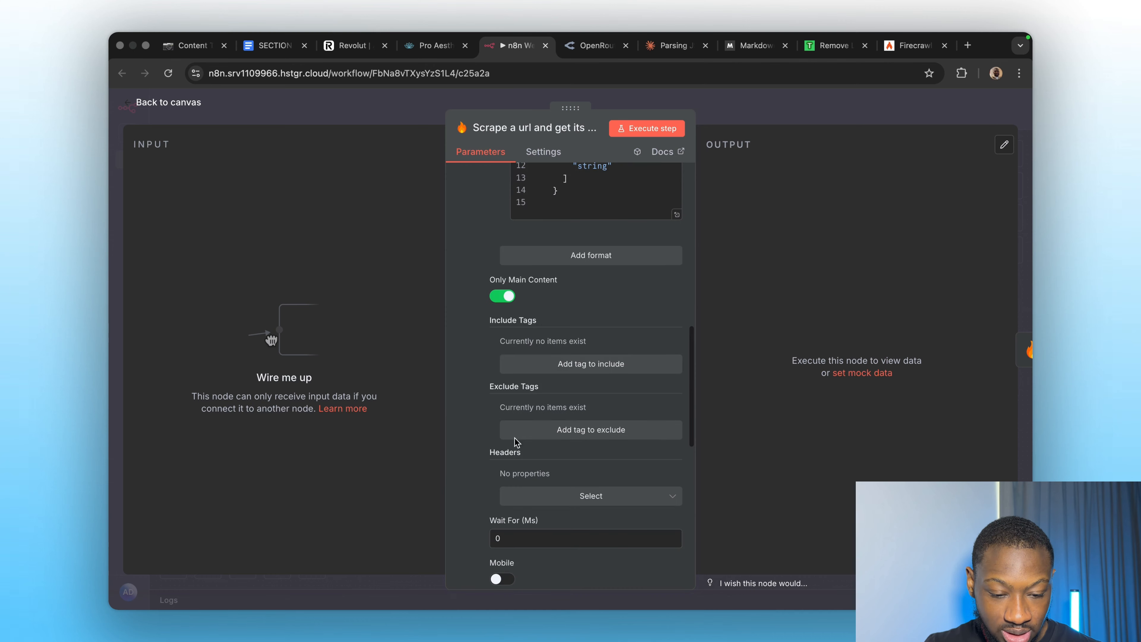
scroll(559, 316, up, 4)
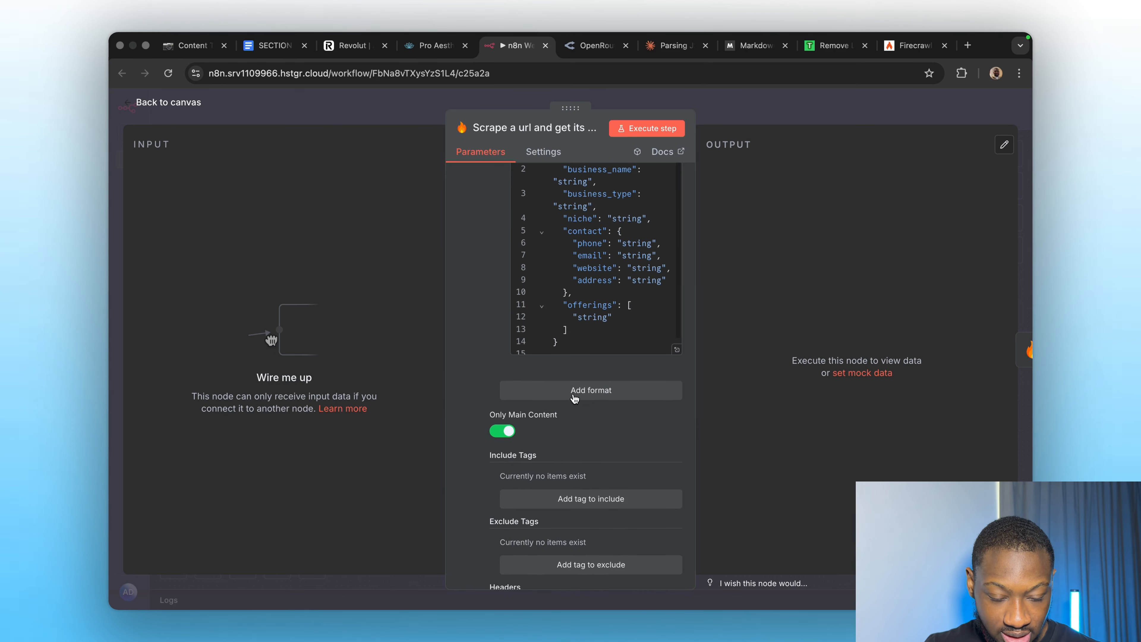
Add an extra output format of type Summary to the Firecrawl scrape node.
click(558, 389)
click(558, 415)
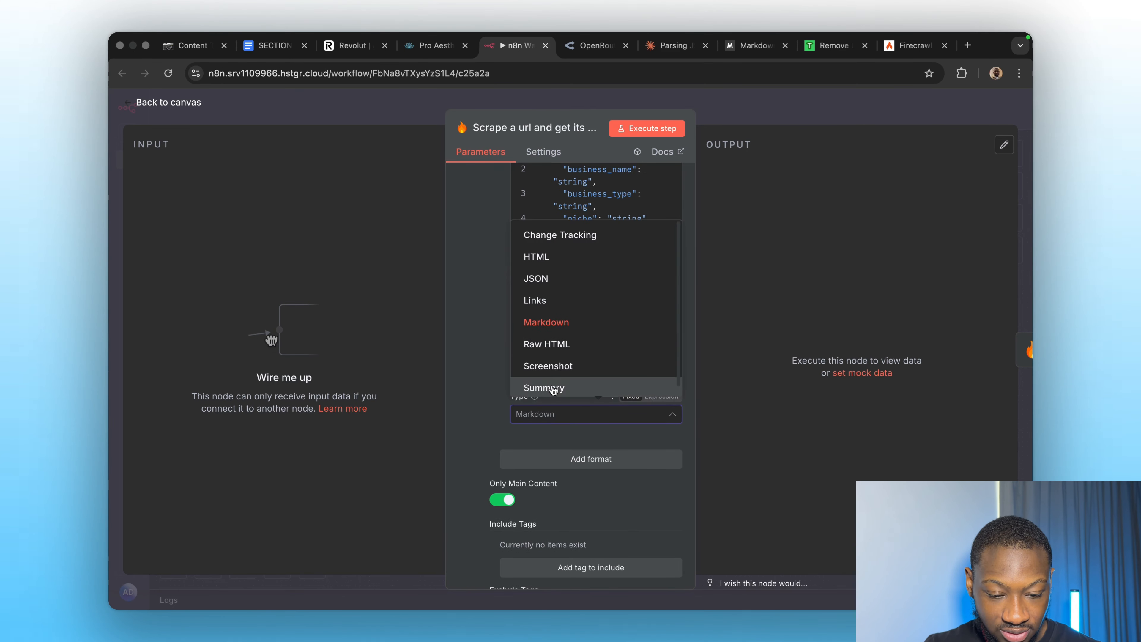
scroll(549, 385, down, 1)
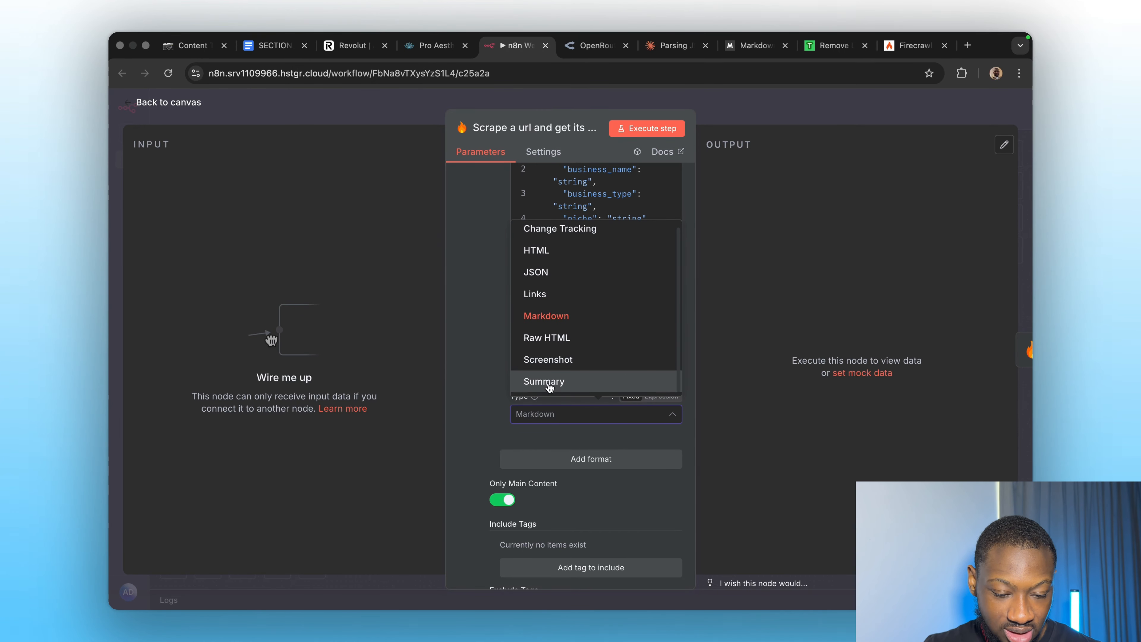
click(564, 380)
Execute the Firecrawl step, getting 1 item of Revolut page content, and copy its output.
scroll(538, 444, down, 15)
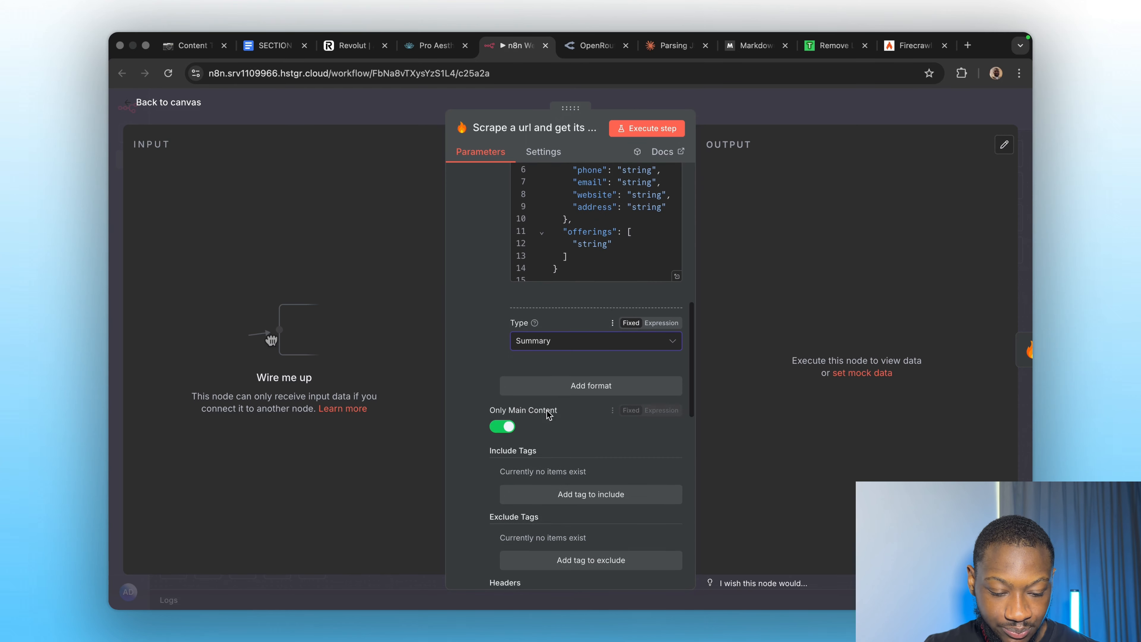
scroll(560, 398, up, 4)
scroll(559, 398, up, 10)
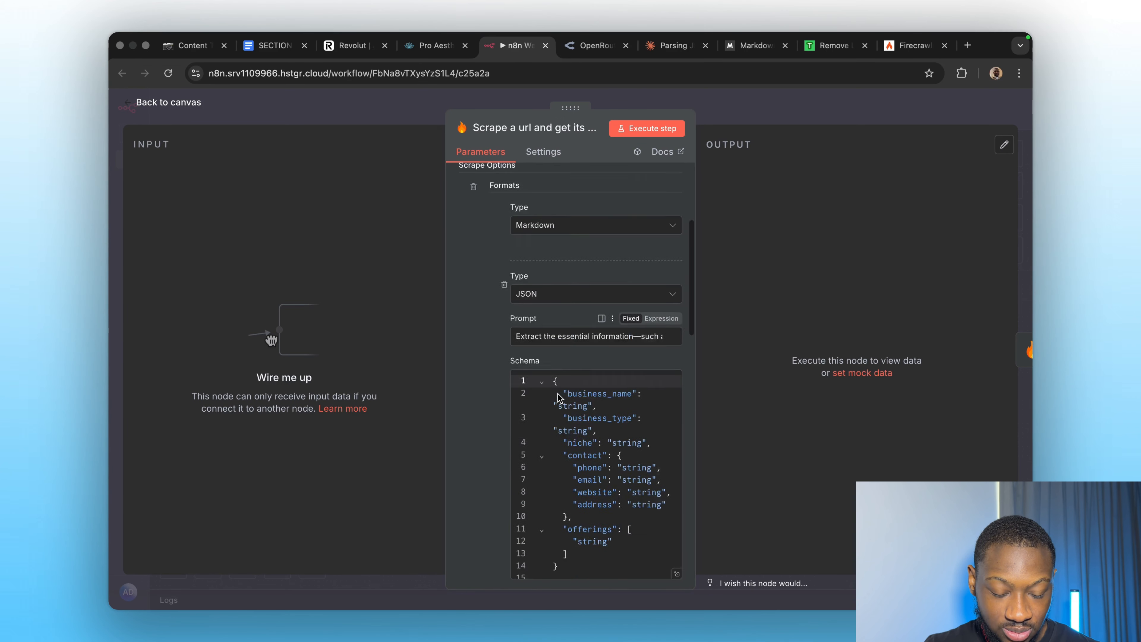
scroll(559, 398, down, 15)
scroll(559, 398, up, 8)
scroll(559, 398, up, 10)
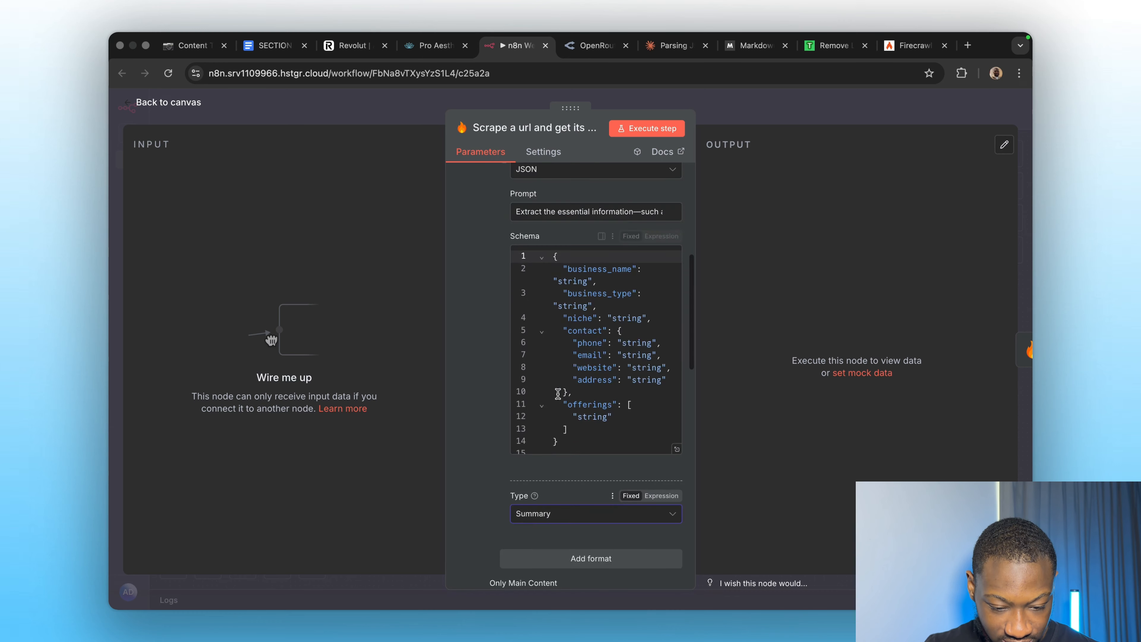
click(621, 129)
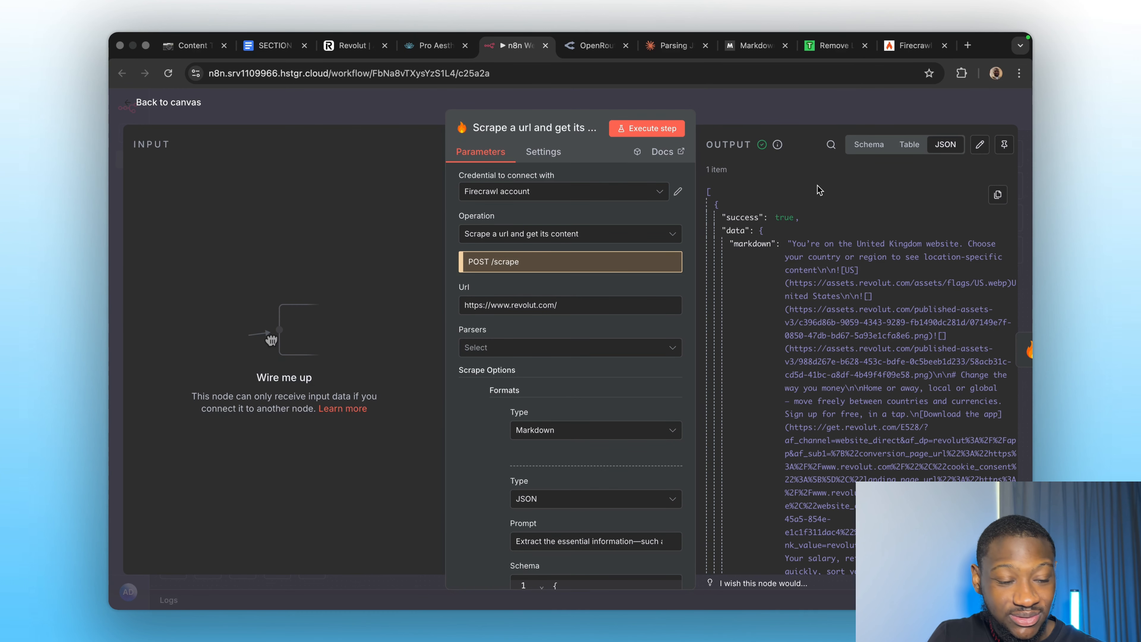
click(998, 194)
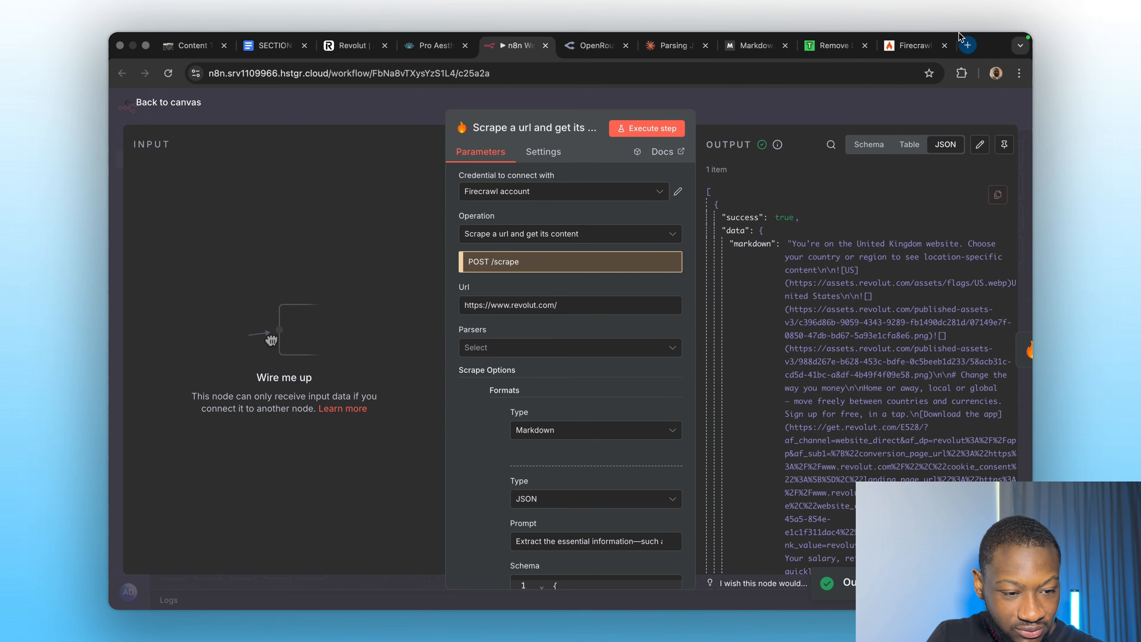
Paste the copied Firecrawl output into a new JSON Editor Online document.
click(967, 45)
text(json)
key(Return)
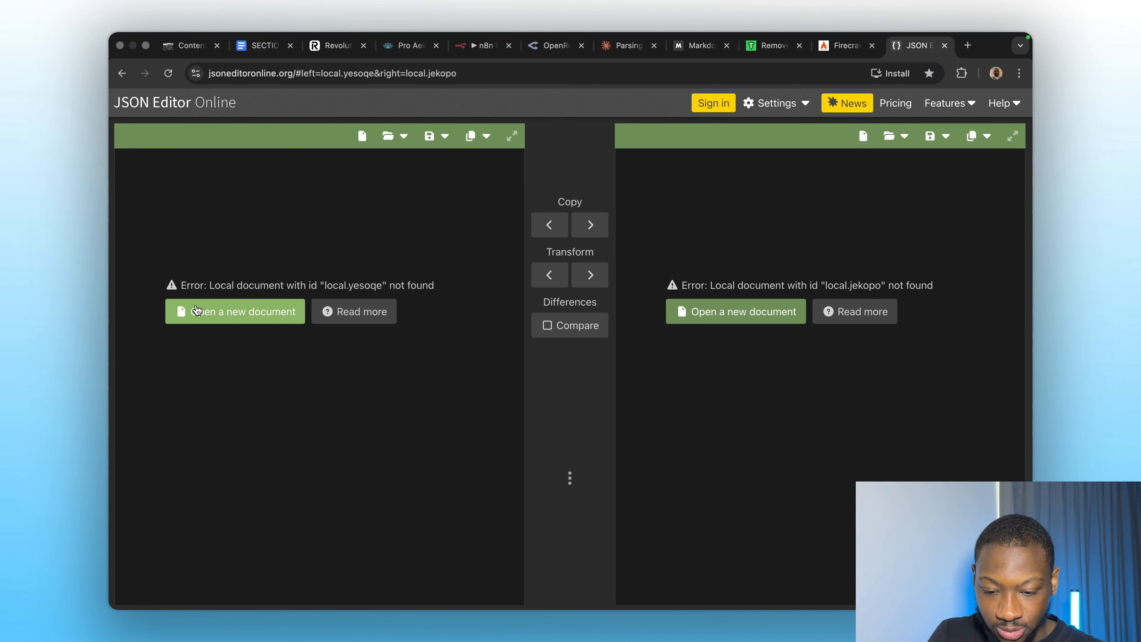
click(184, 312)
key(super+v)
Read through the 64-line result's markdown, metadata, json block and summary, then return to n8n.
scroll(228, 330, up, 20)
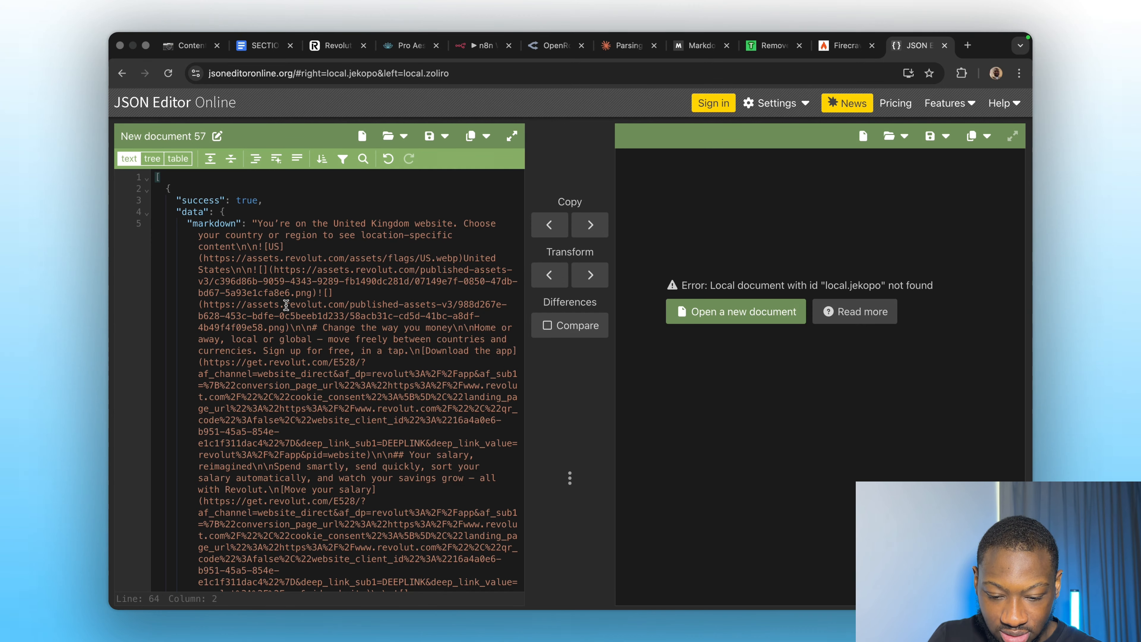
scroll(297, 360, down, 10)
scroll(298, 360, down, 15)
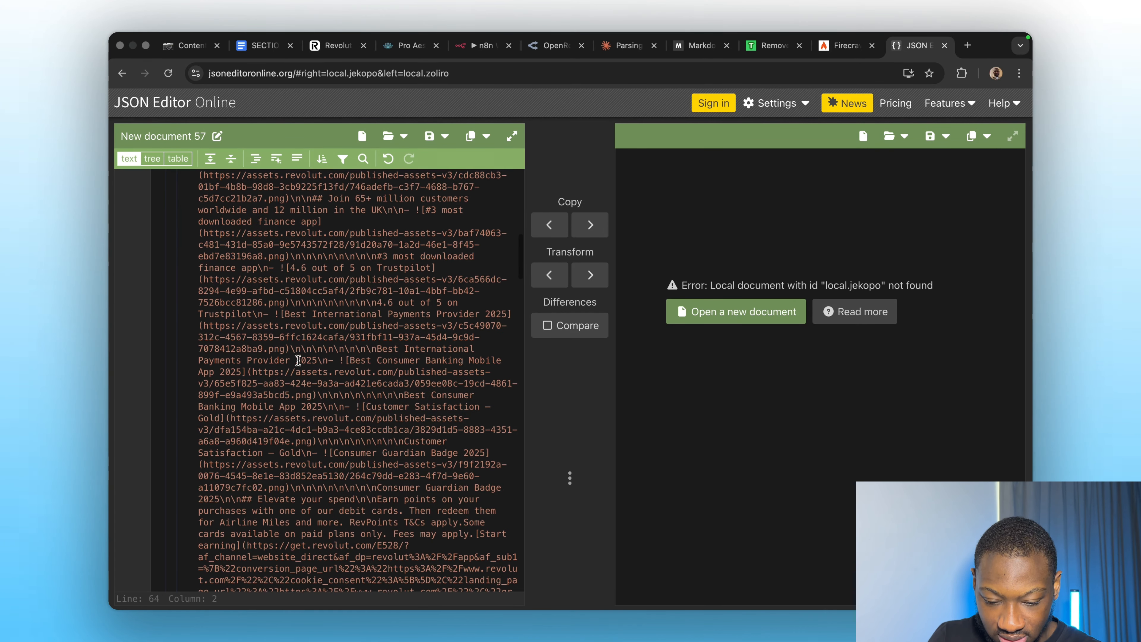
scroll(298, 360, down, 15)
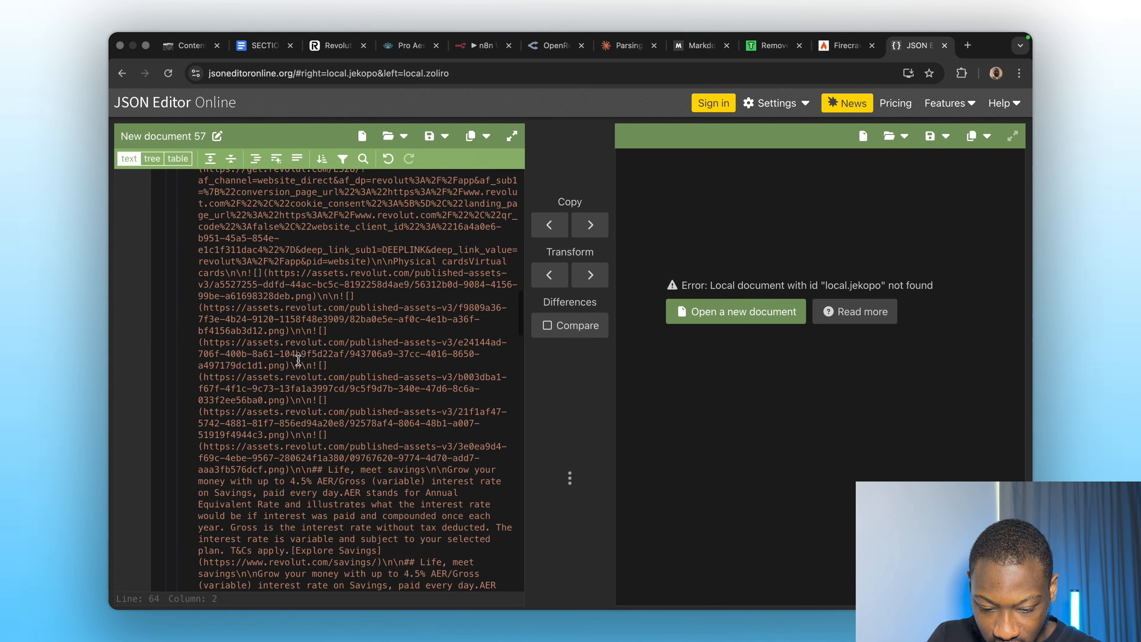
scroll(297, 360, down, 15)
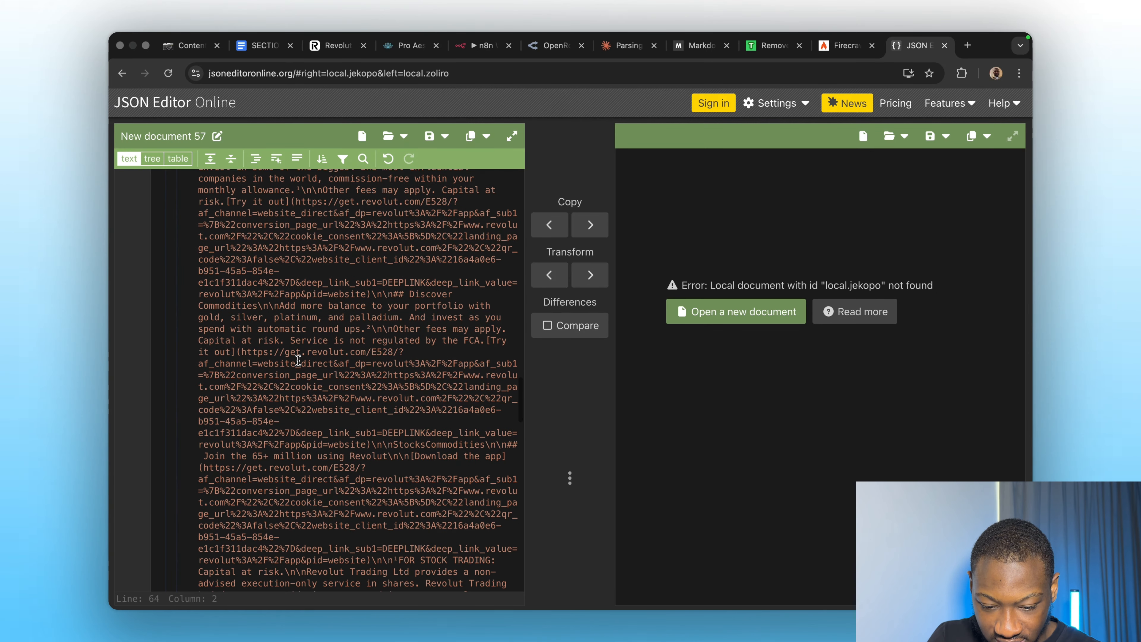
scroll(297, 360, down, 2)
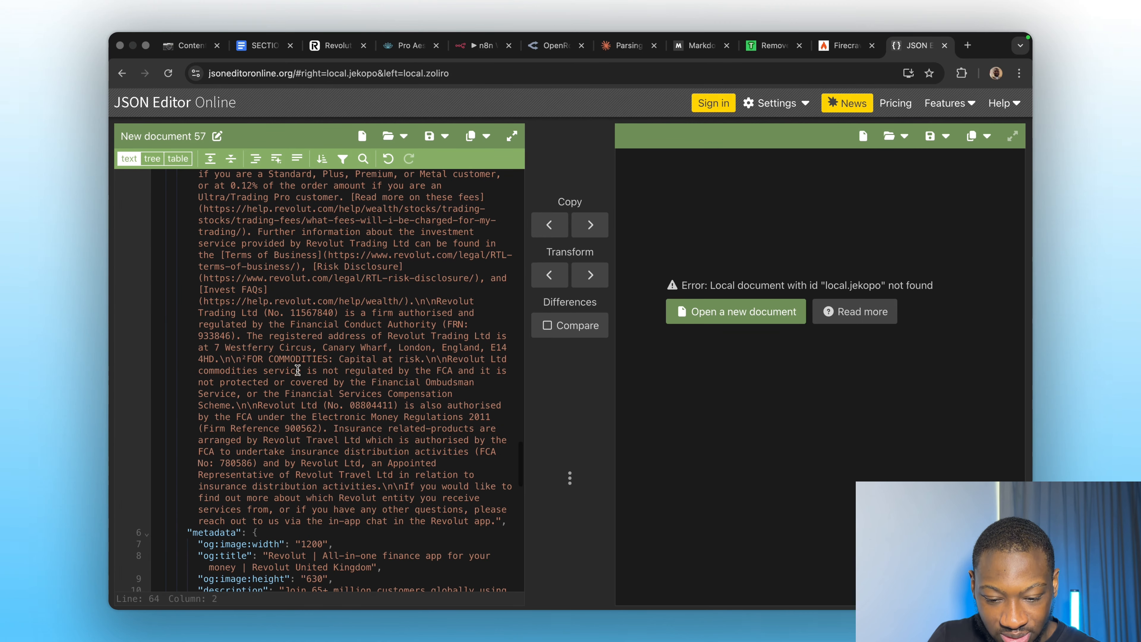
scroll(317, 398, down, 8)
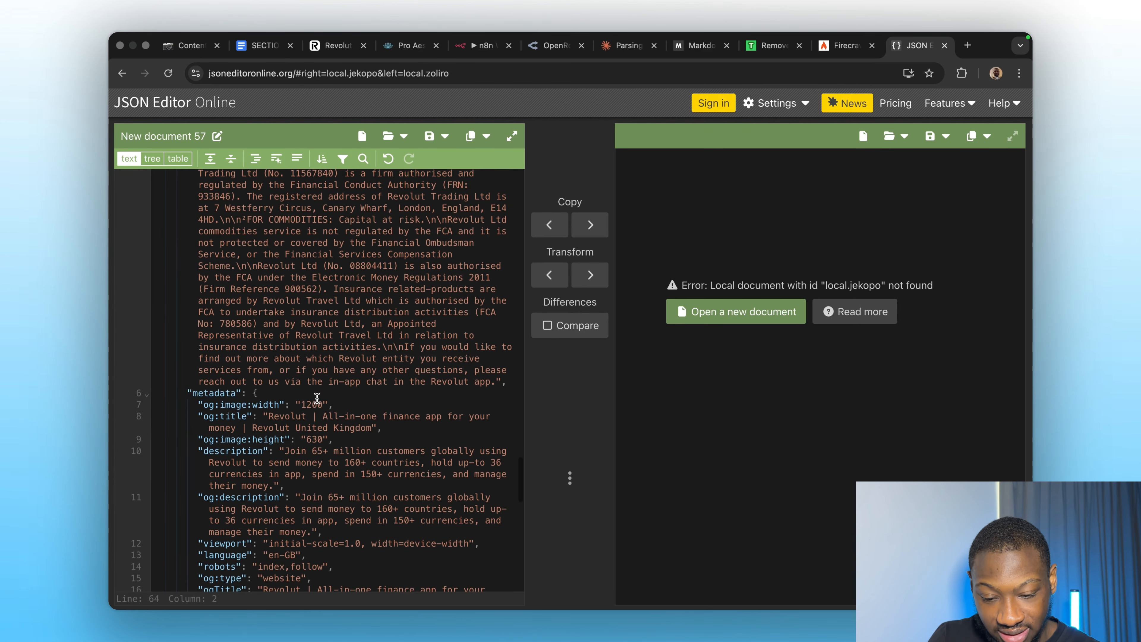
scroll(302, 393, down, 5)
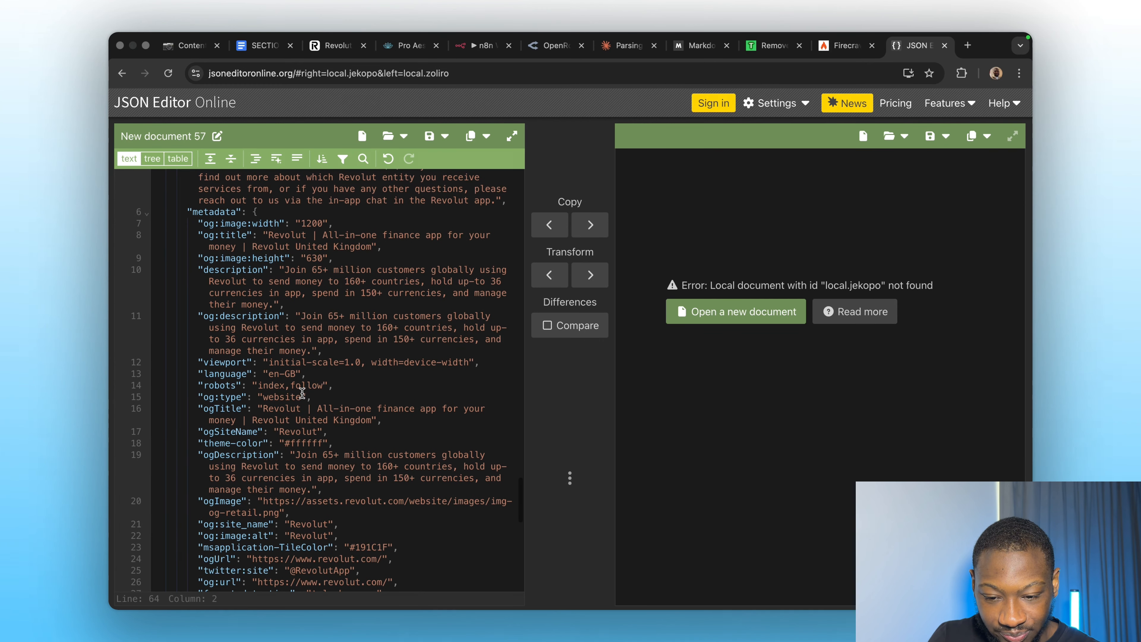
scroll(302, 393, down, 5)
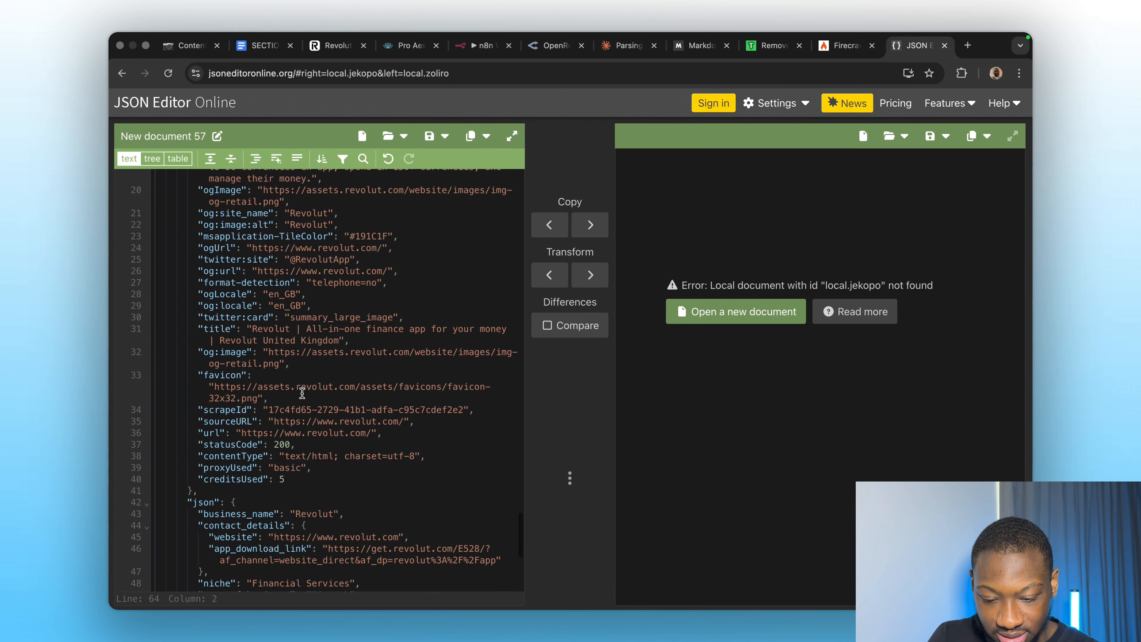
scroll(256, 483, down, 3)
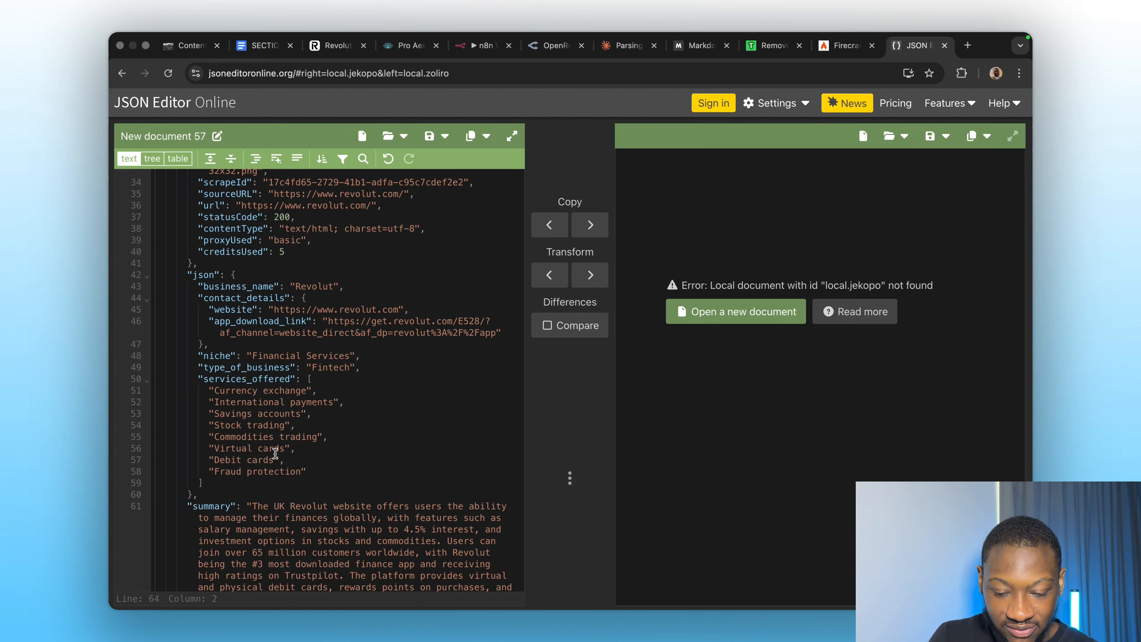
scroll(274, 454, down, 3)
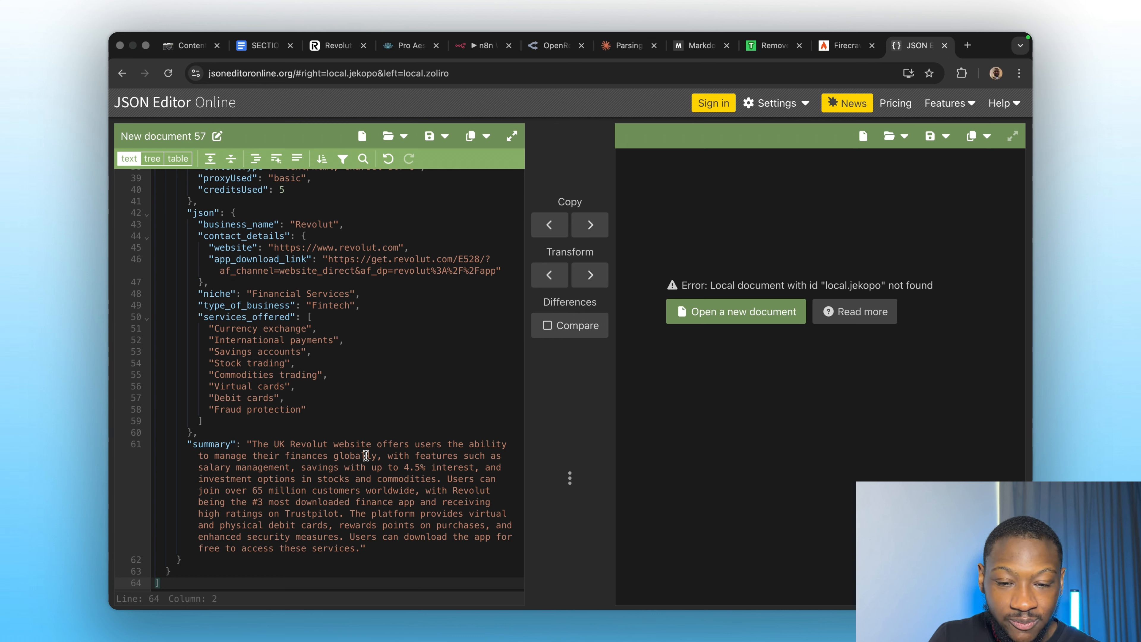
scroll(366, 456, up, 2)
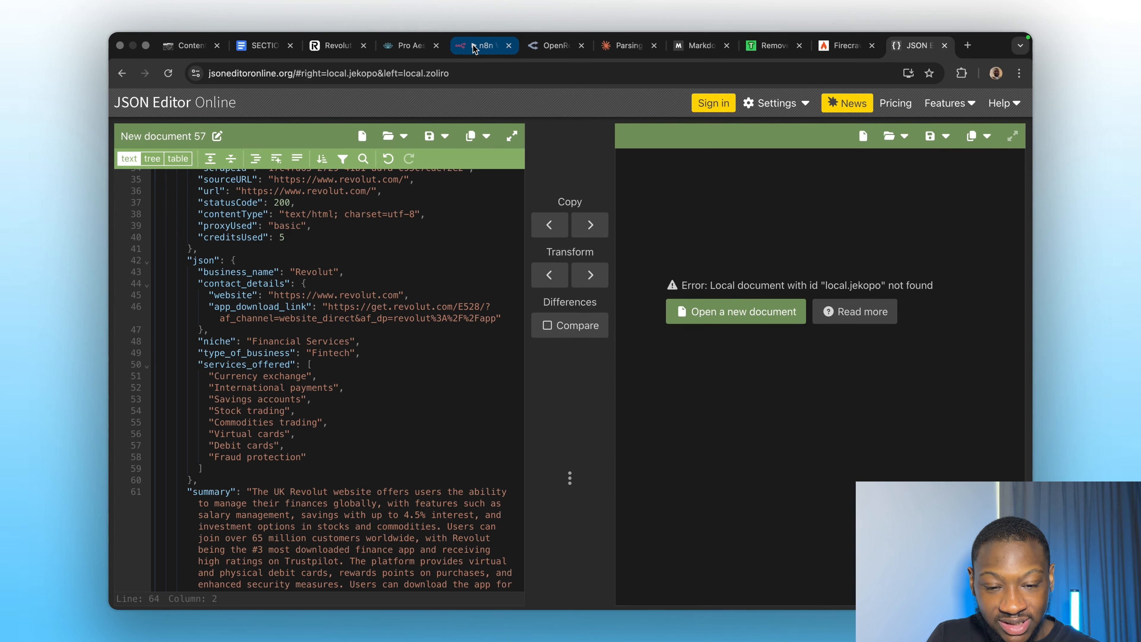
click(474, 48)
Close the node panel and bring the three Firecrawl nodes of Method 2 into view.
key(Escape)
scroll(585, 270, up, 4)
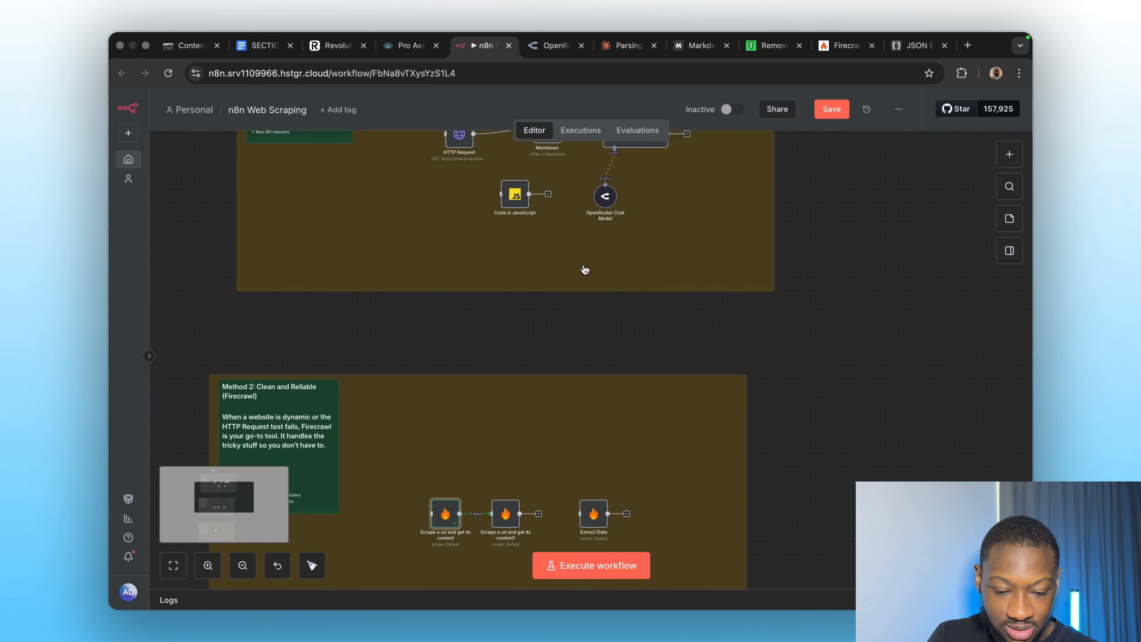
scroll(584, 269, up, 3)
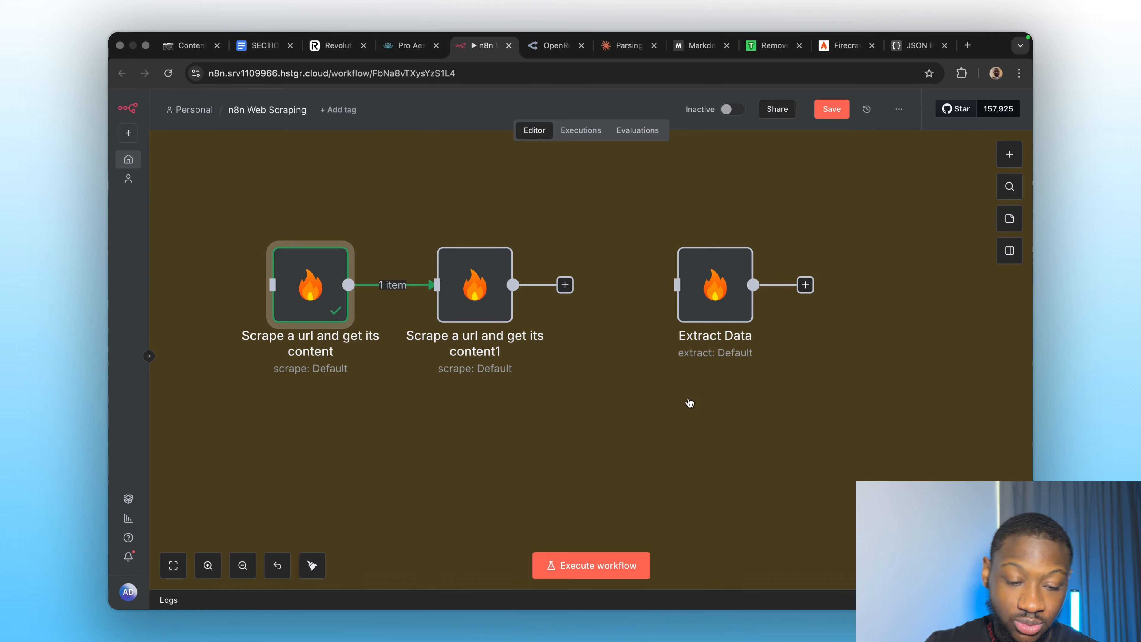
scroll(617, 441, right, 5)
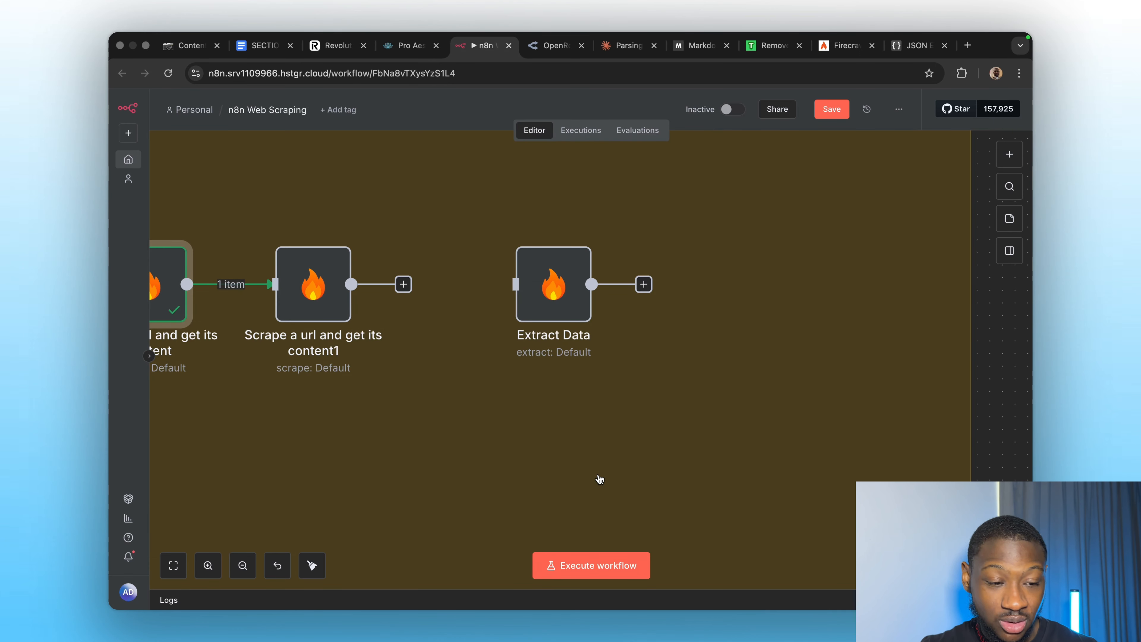
Search the node panel for Firecrawl and browse its available actions without adding one.
click(1009, 154)
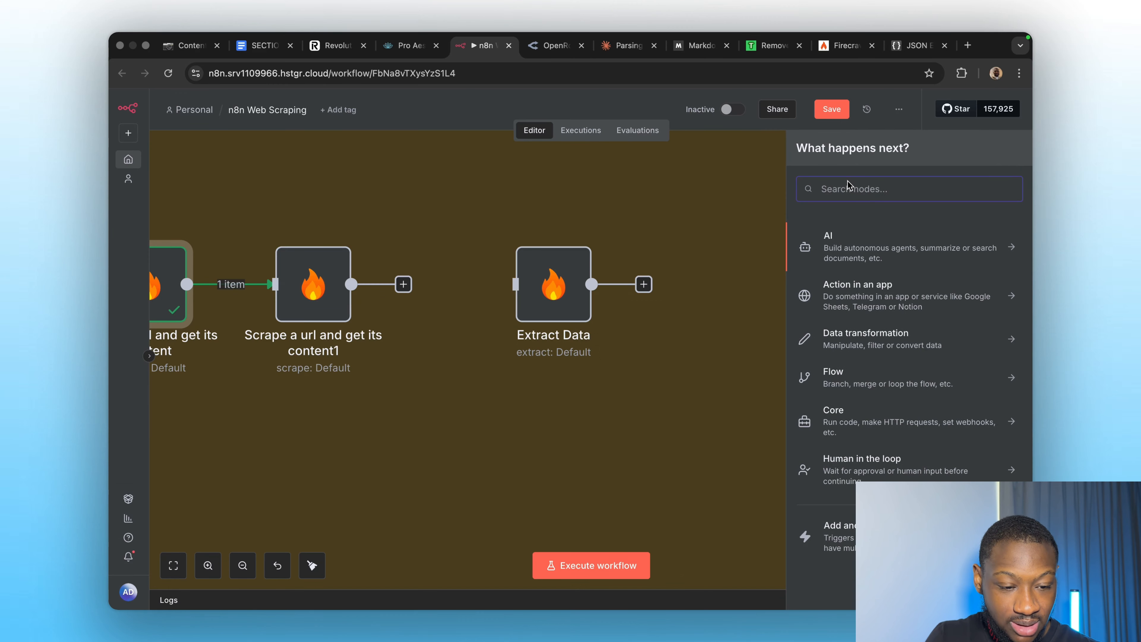
text(ex)
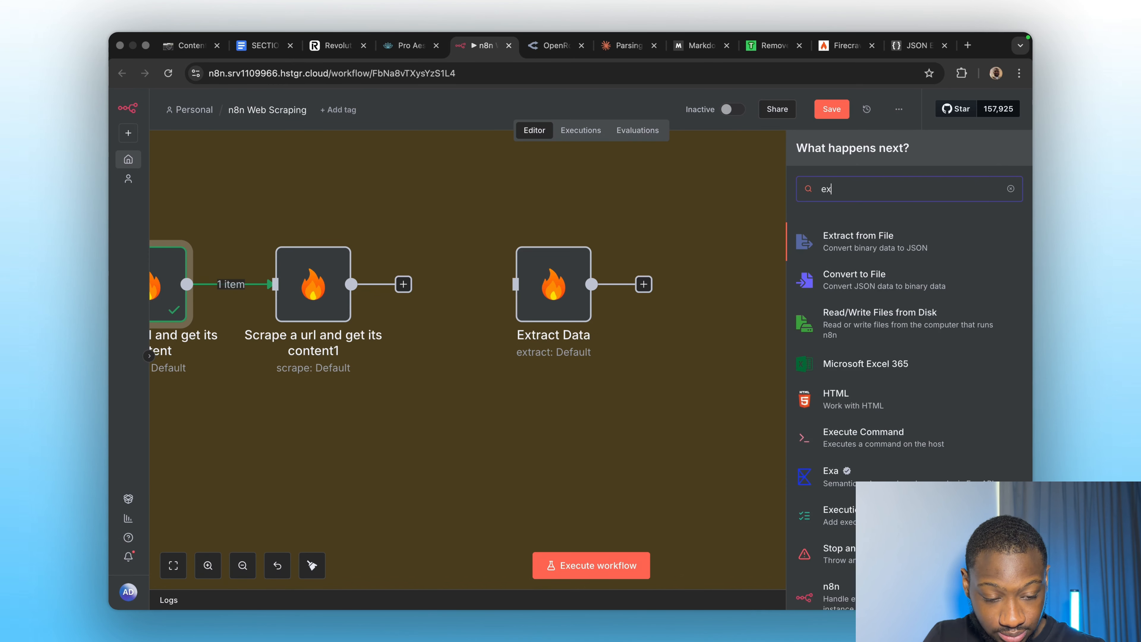
text(tract data)
key(super+a)
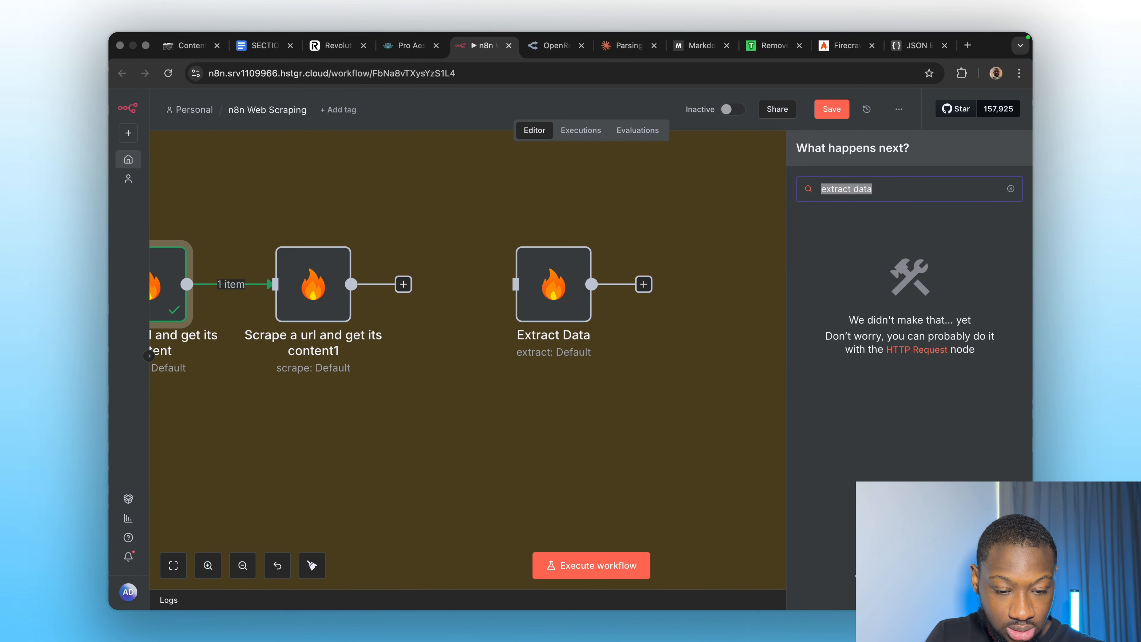
key(BackSpace)
text(fire)
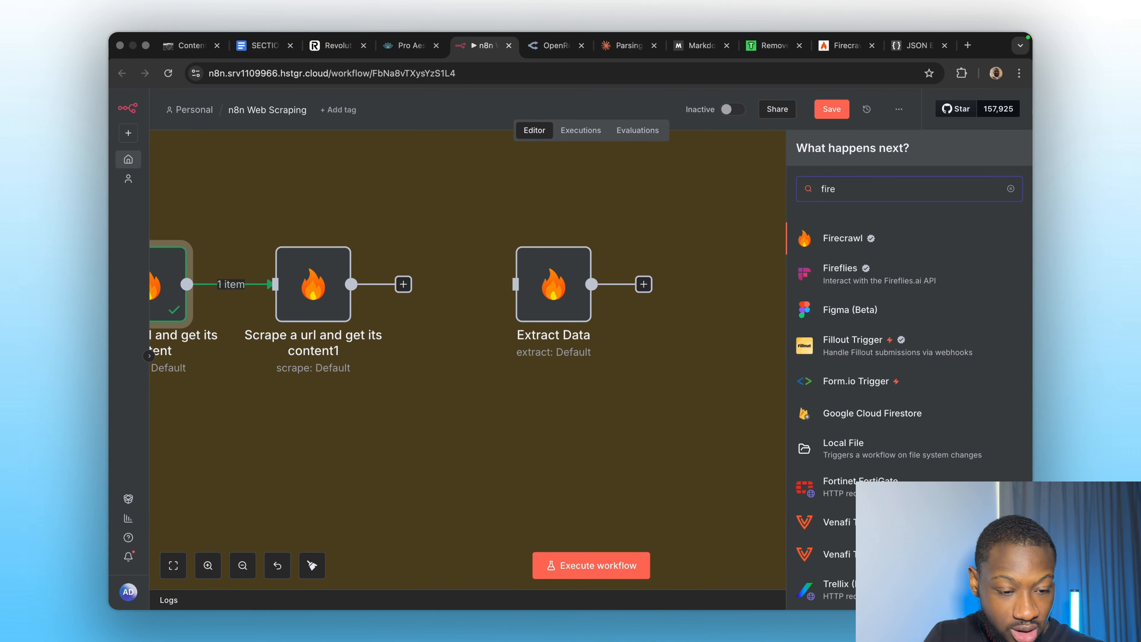
click(902, 245)
scroll(859, 418, down, 3)
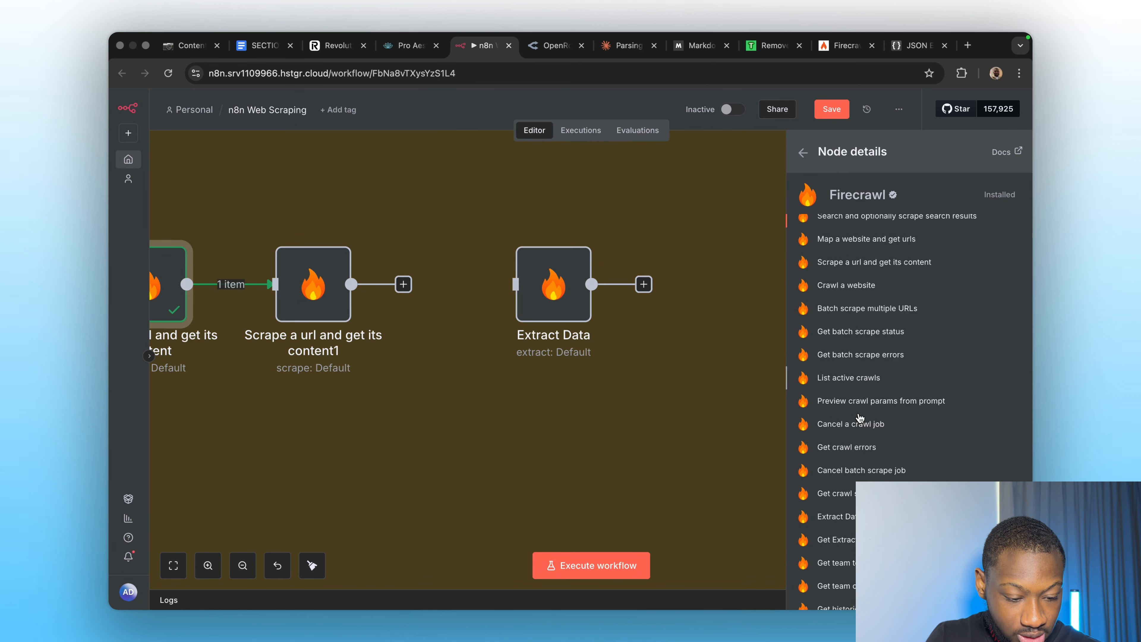
scroll(860, 418, down, 2)
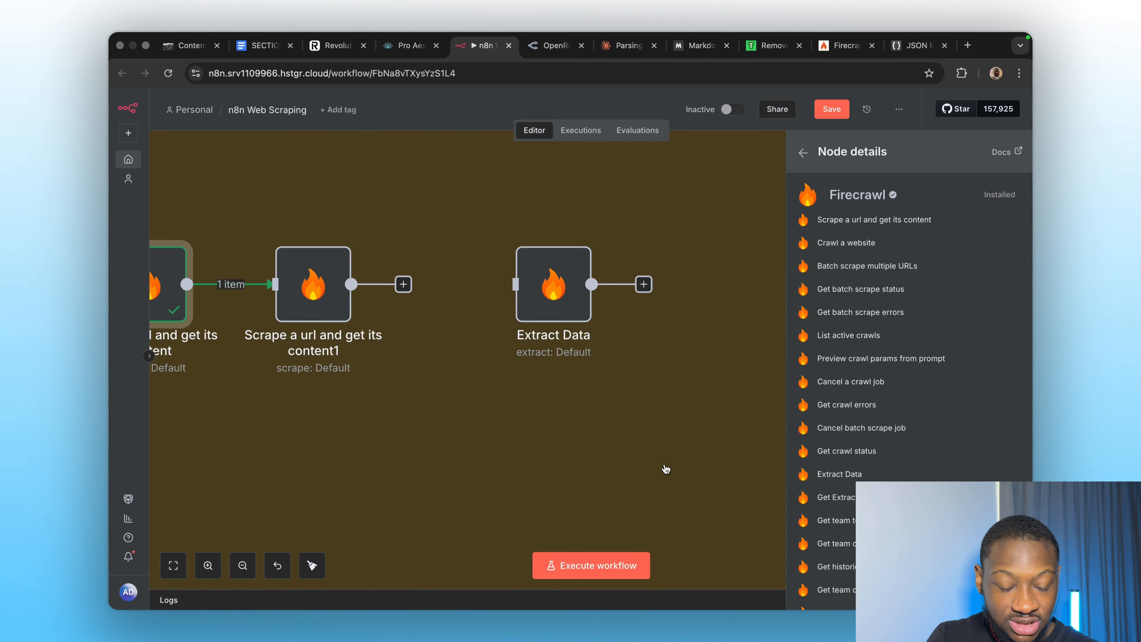
click(395, 433)
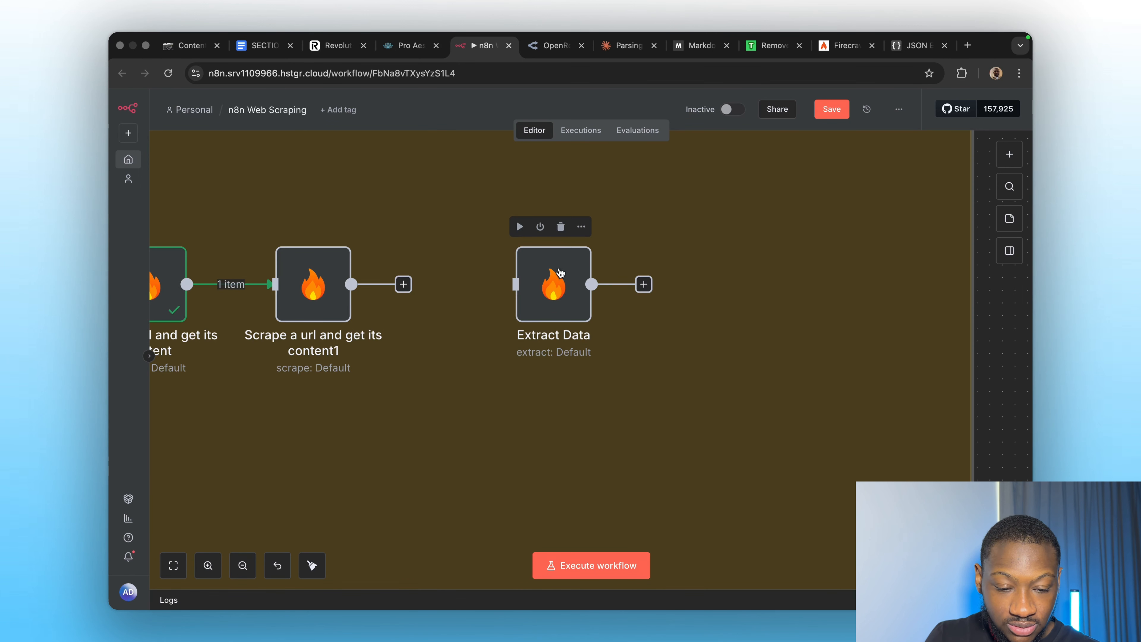
double_click(550, 287)
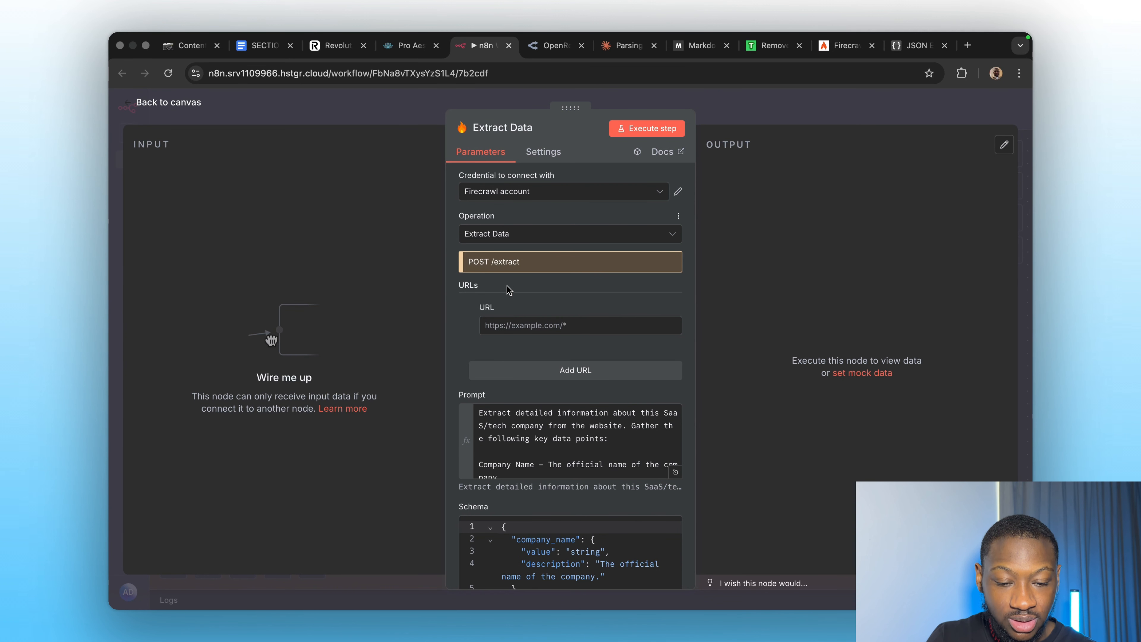
scroll(510, 290, down, 2)
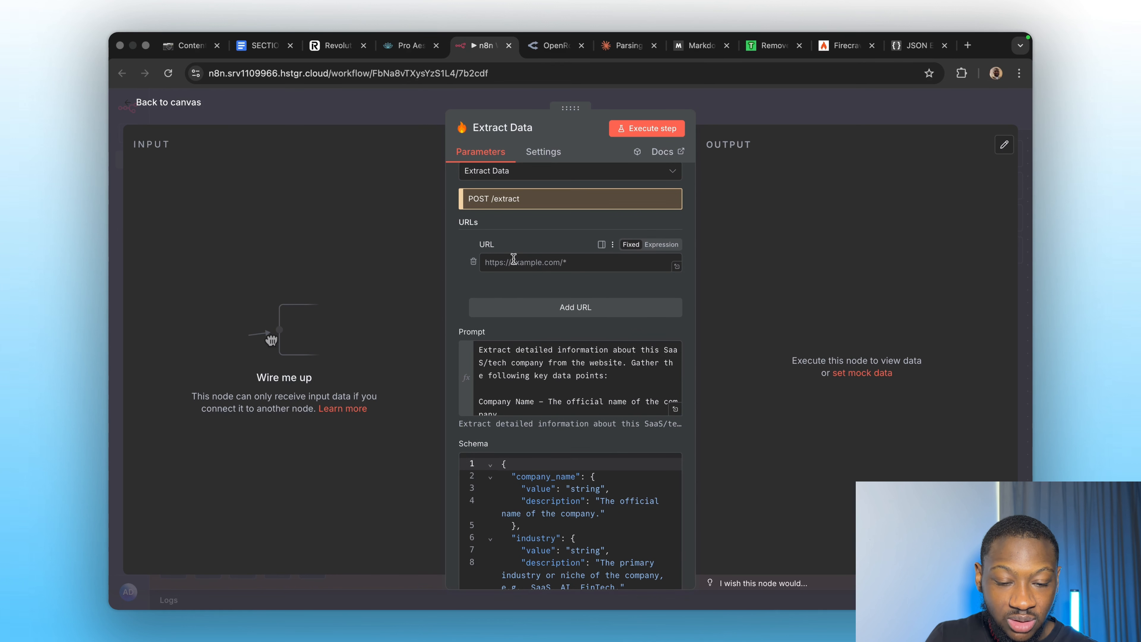
click(335, 45)
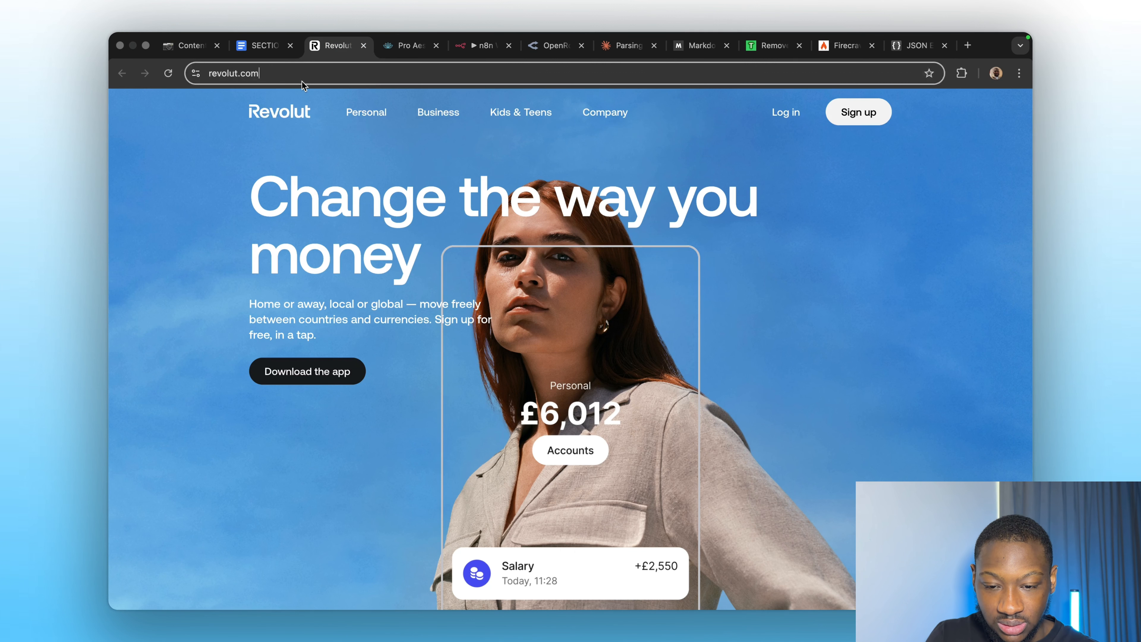
click(302, 81)
key(super+c)
click(476, 45)
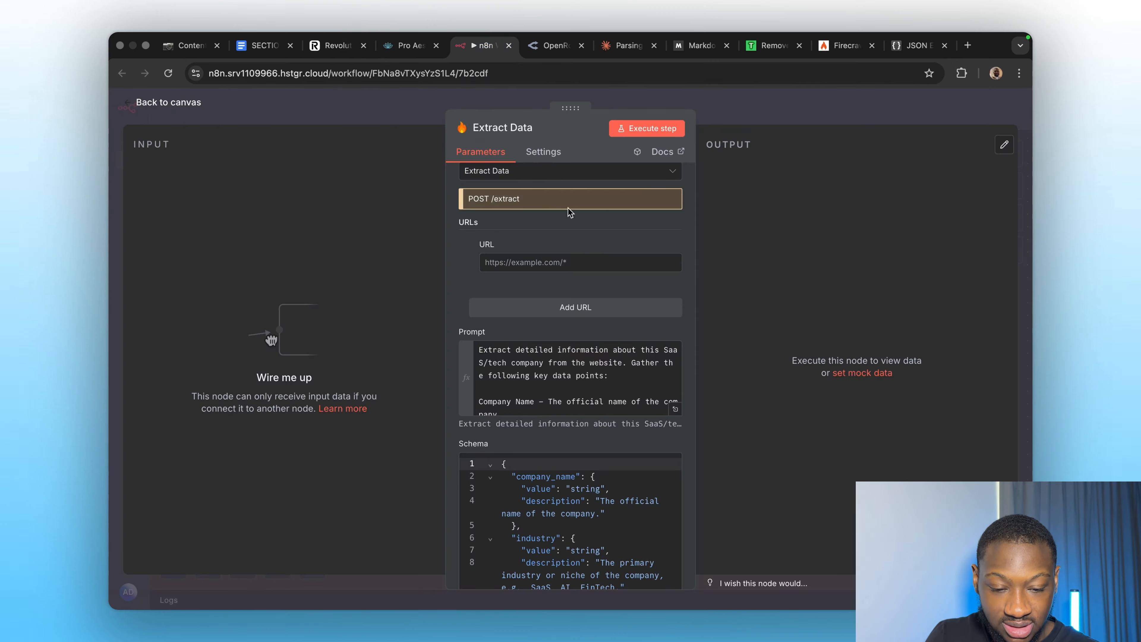
click(527, 264)
key(super+v)
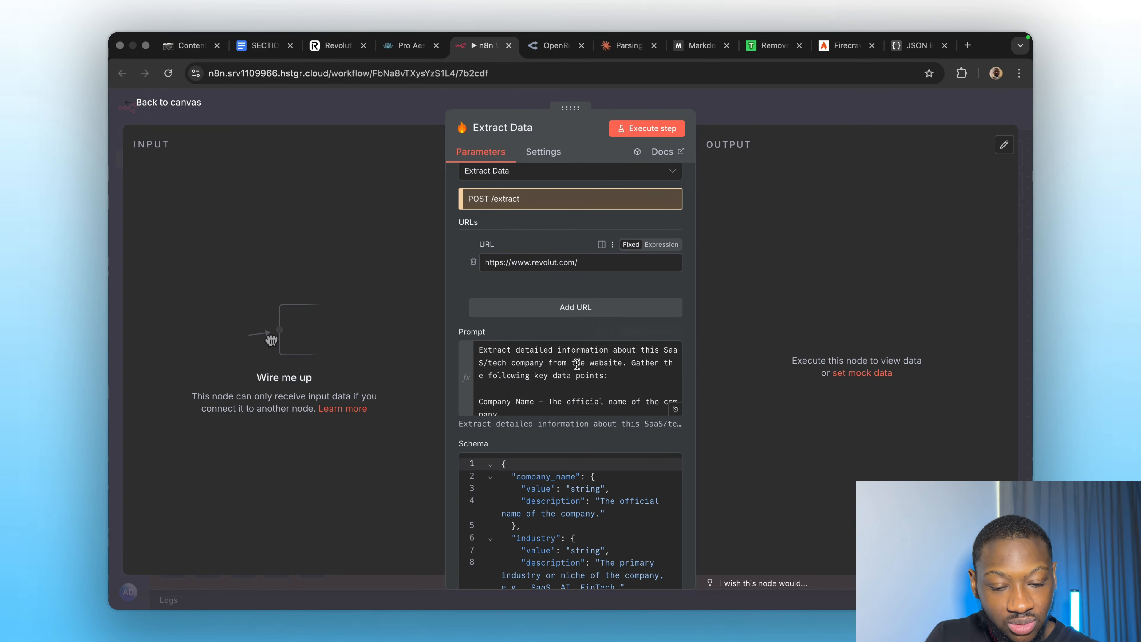
click(675, 412)
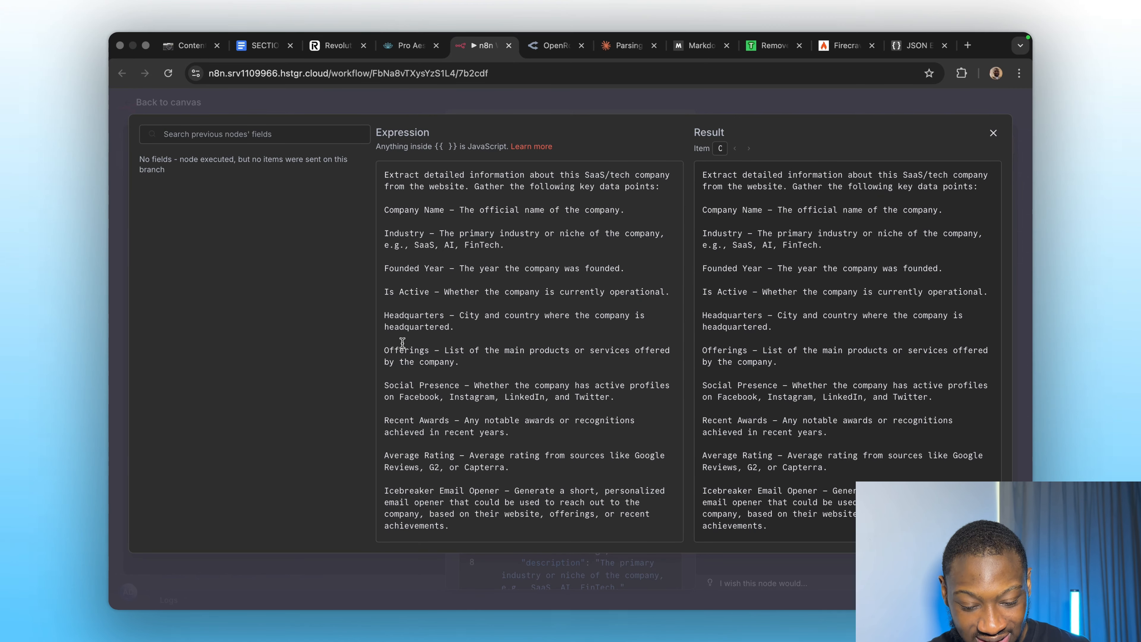
Close the prompt editor and review the Extract Data schema in the full-size editor.
click(992, 134)
scroll(574, 434, down, 3)
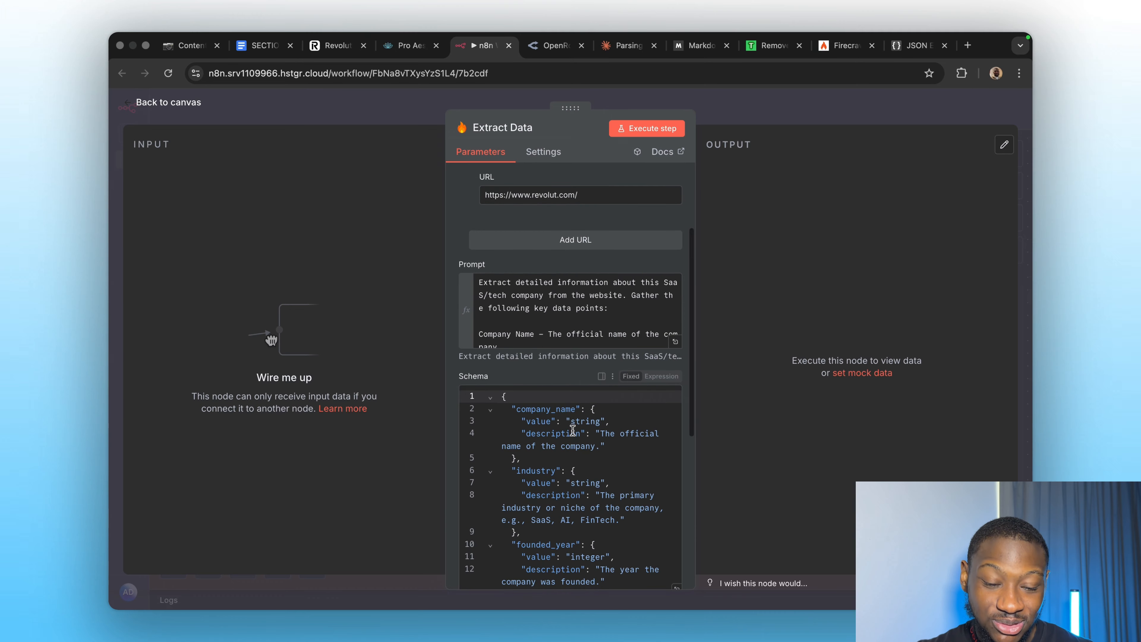
scroll(562, 383, down, 4)
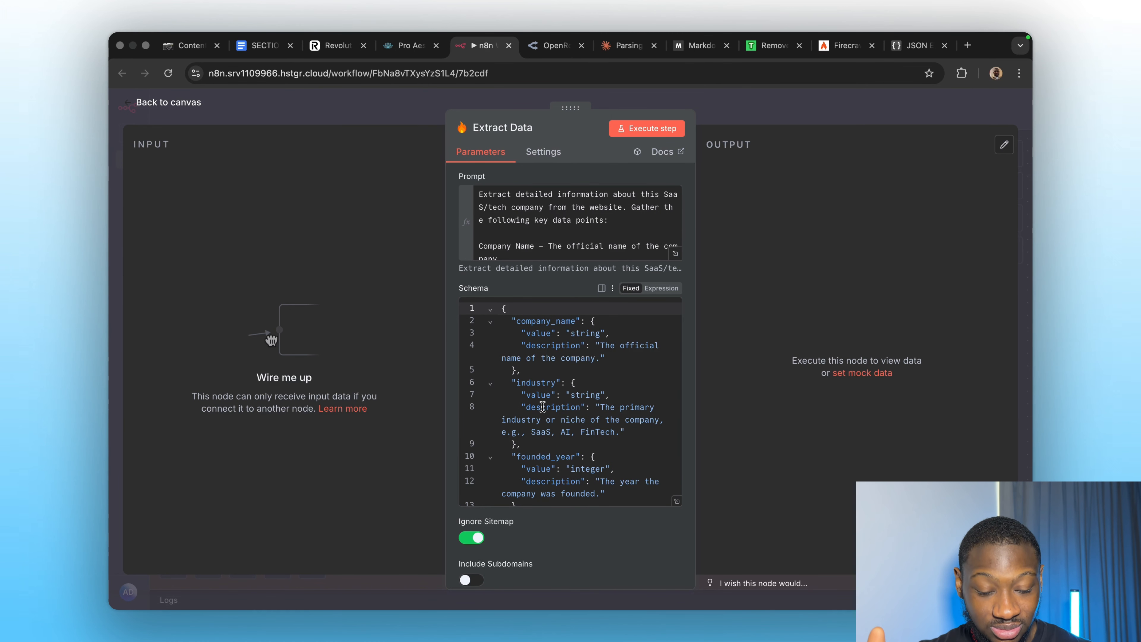
click(677, 500)
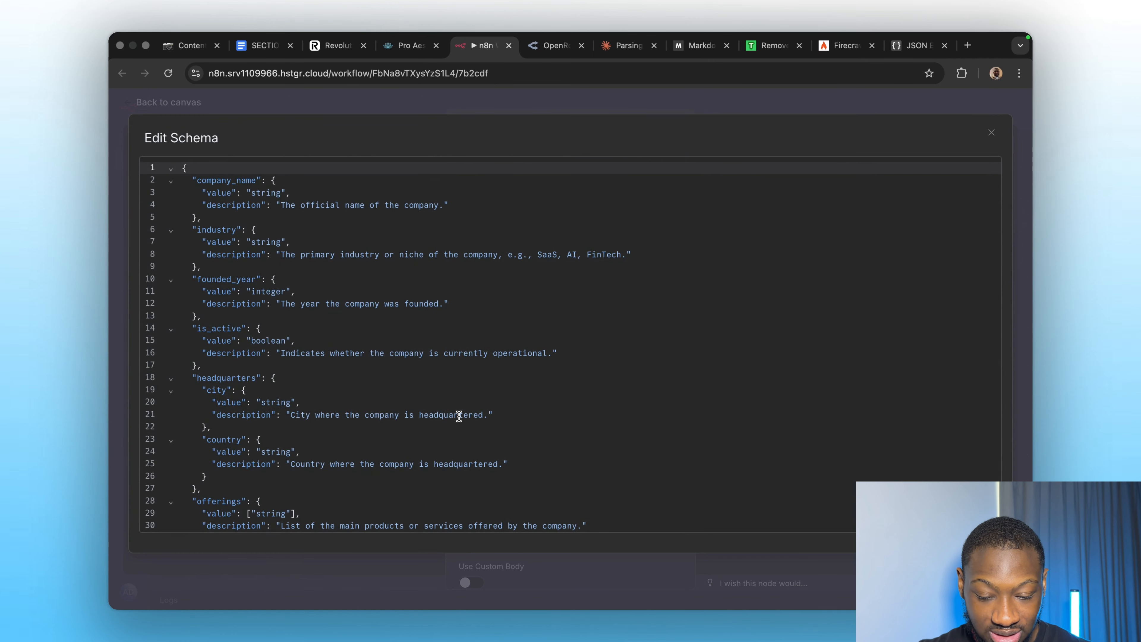
scroll(458, 413, down, 10)
scroll(458, 414, up, 10)
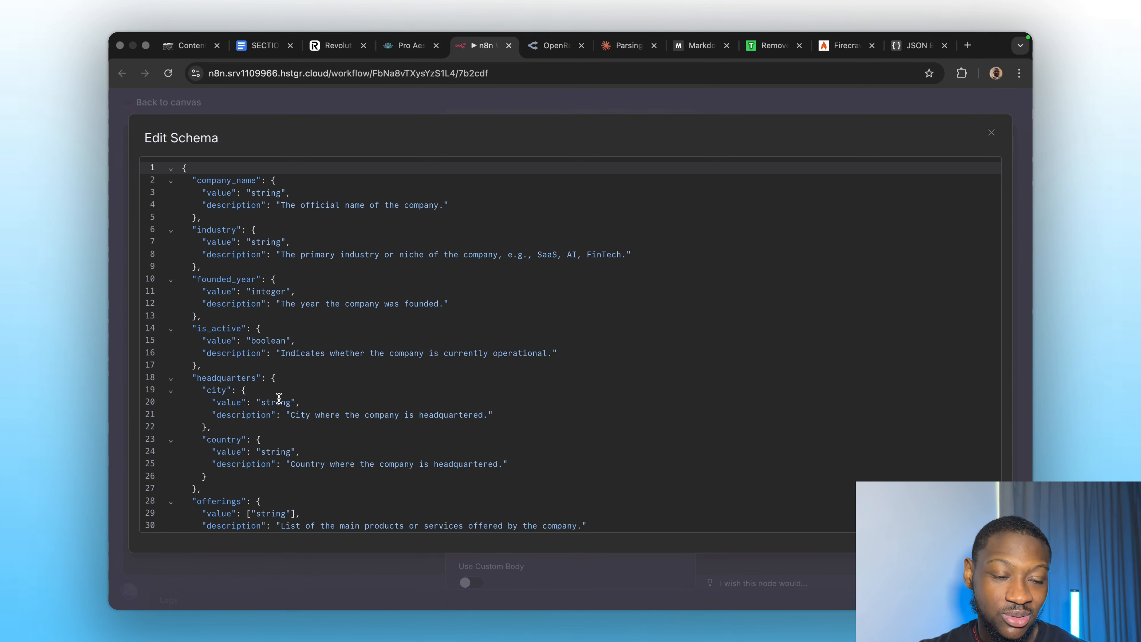
click(992, 133)
Switch on Enable Web Search for the Firecrawl extraction.
scroll(570, 404, down, 5)
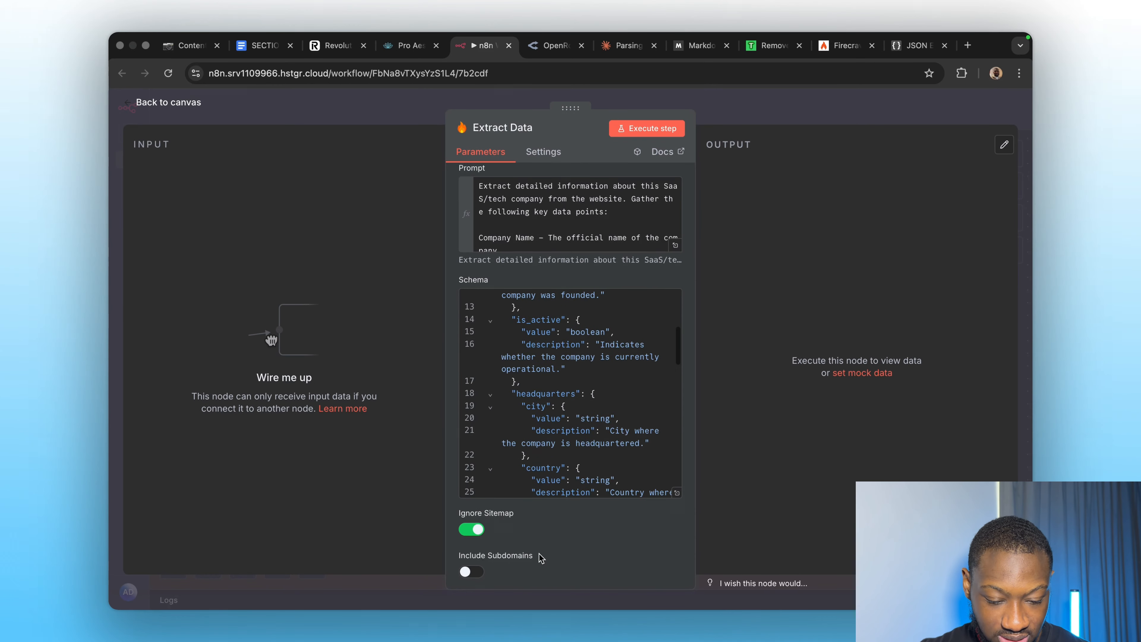
scroll(537, 555, down, 5)
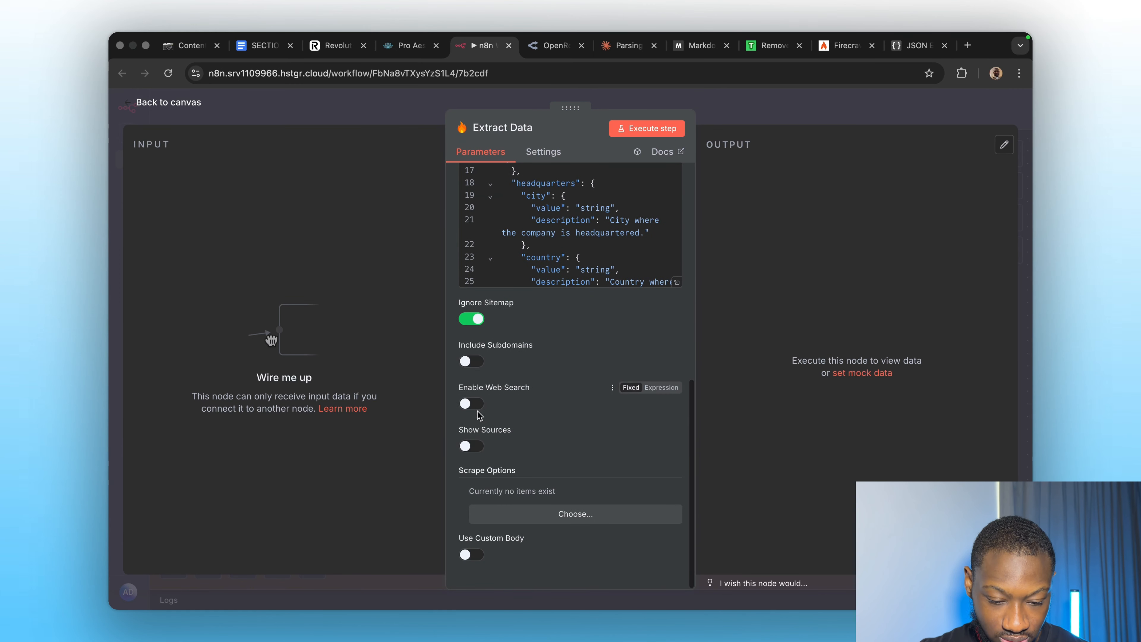
click(467, 403)
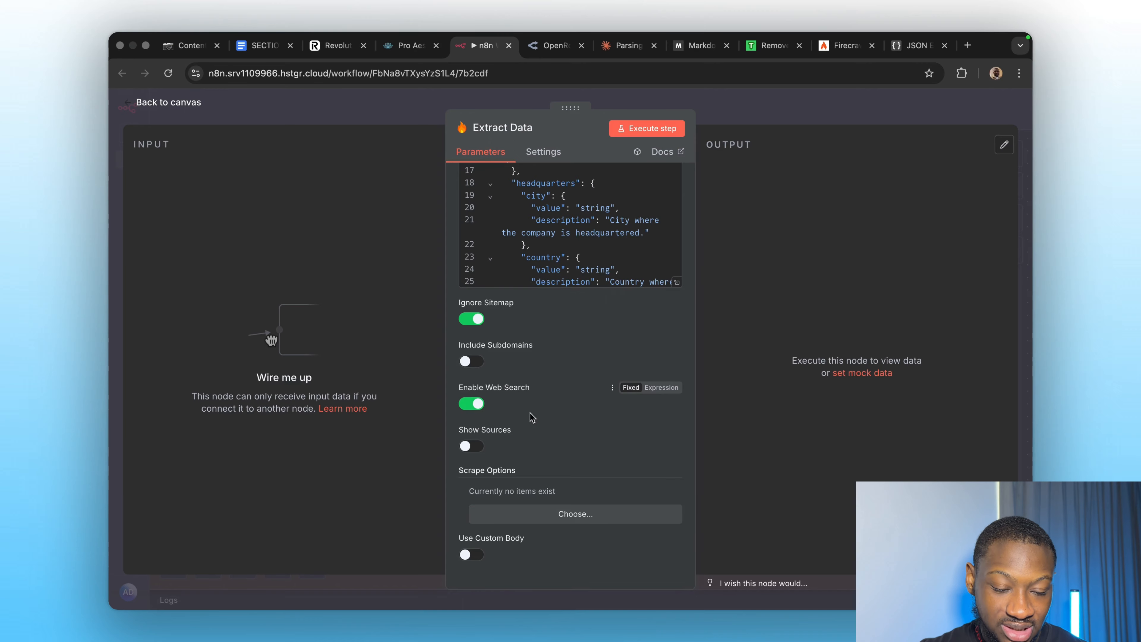
scroll(539, 382, up, 2)
scroll(544, 358, up, 1)
scroll(541, 504, down, 2)
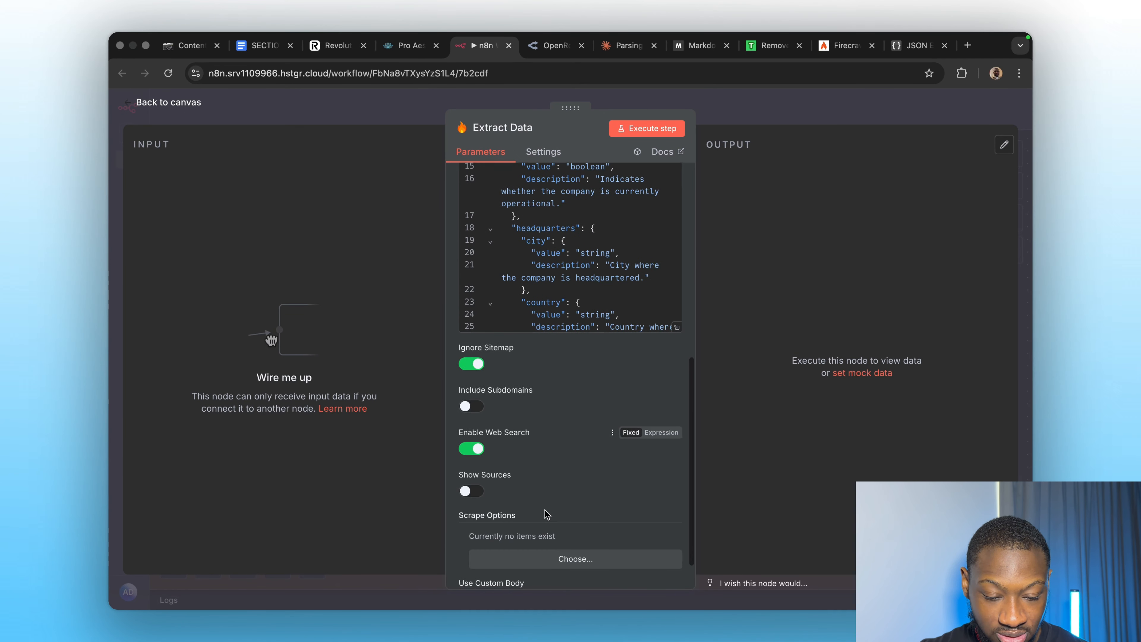
scroll(545, 449, up, 5)
scroll(549, 396, up, 4)
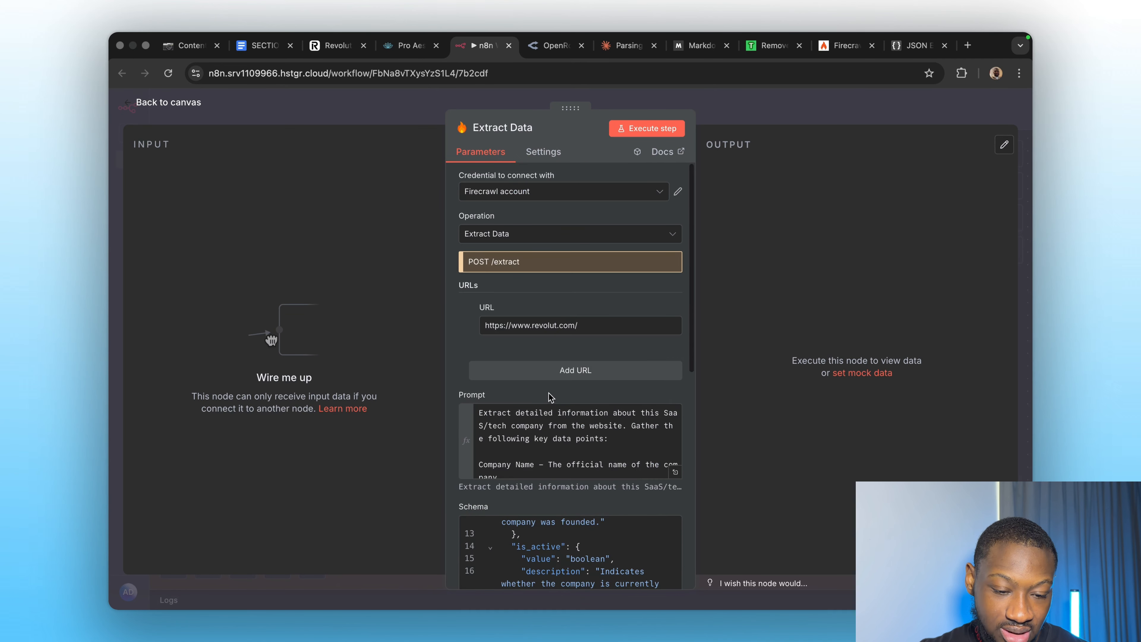
Run Extract Data and expand the Firecrawl 400 'Invalid JSON schema' error details.
click(630, 131)
scroll(575, 443, down, 3)
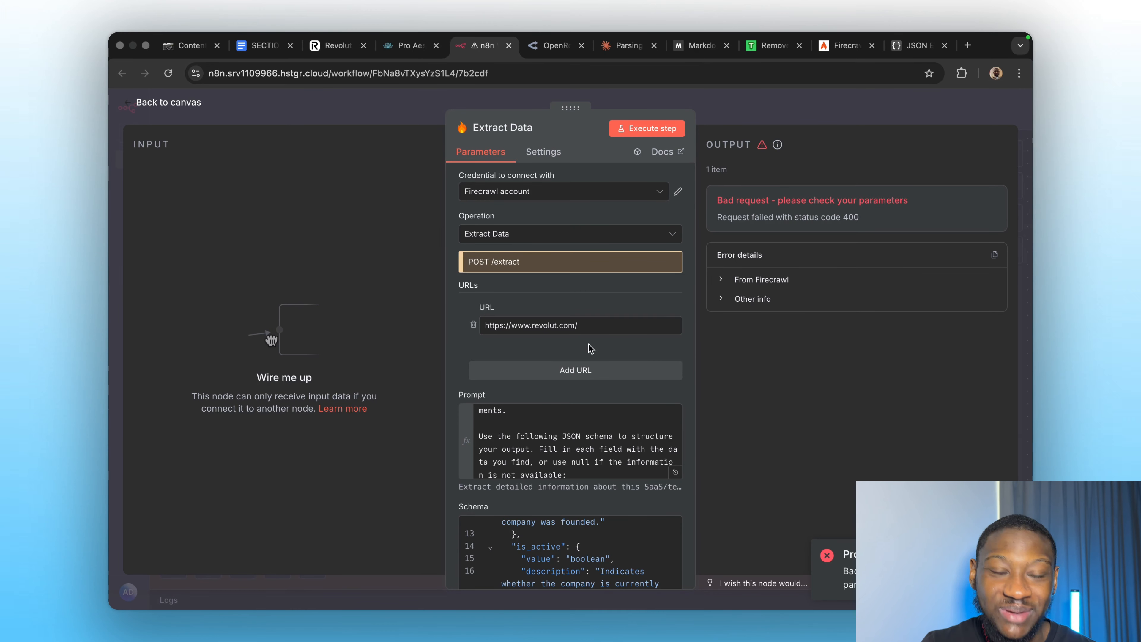
click(721, 279)
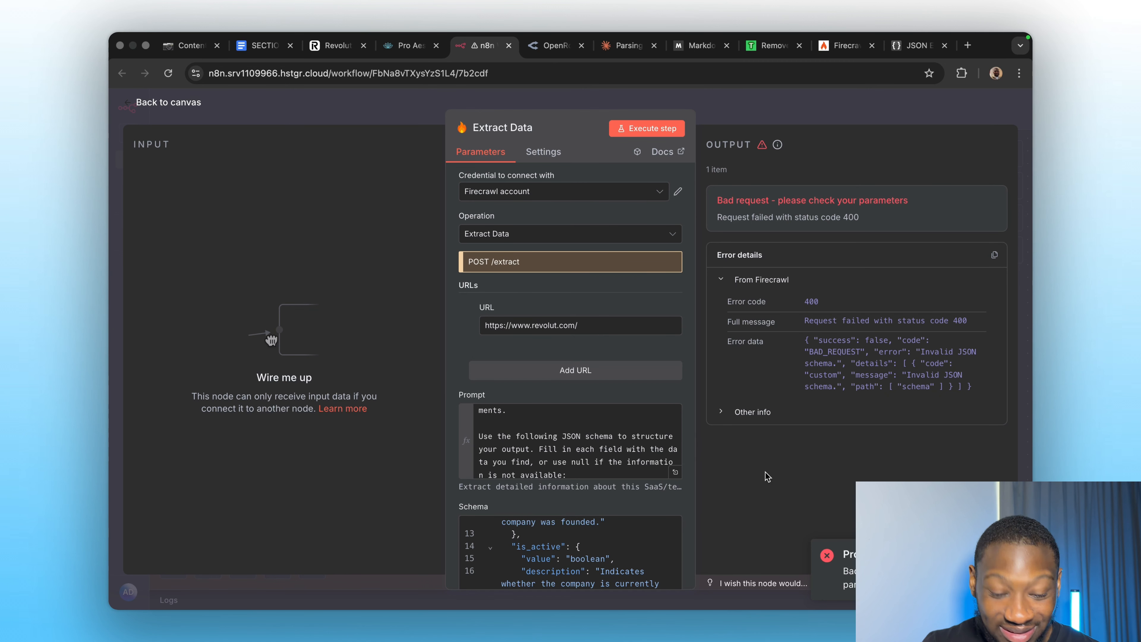
Select and copy the entire schema from the full-size Schema editor.
mouse_move(649, 507)
scroll(579, 539, down, 5)
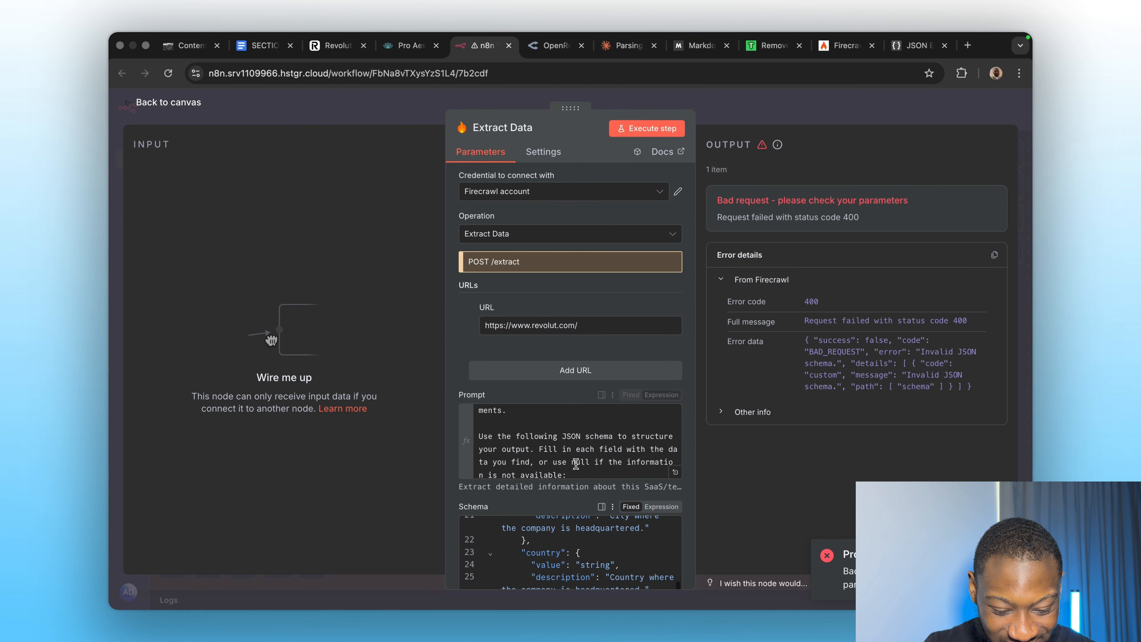
scroll(575, 431, down, 2)
scroll(571, 508, down, 4)
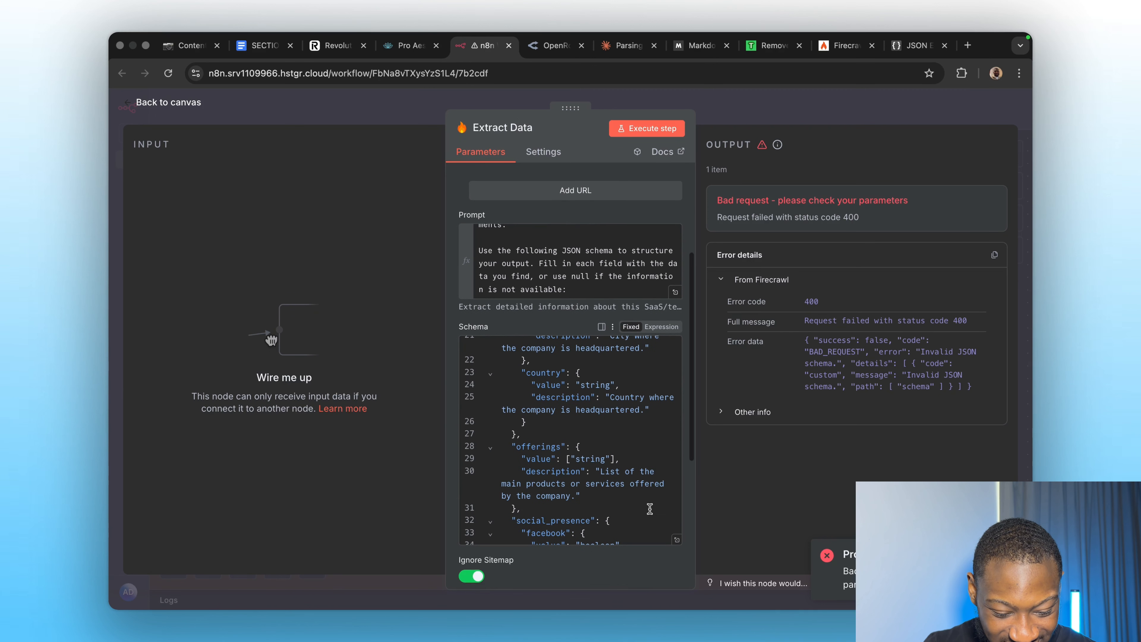
click(675, 540)
click(528, 427)
key(super+a)
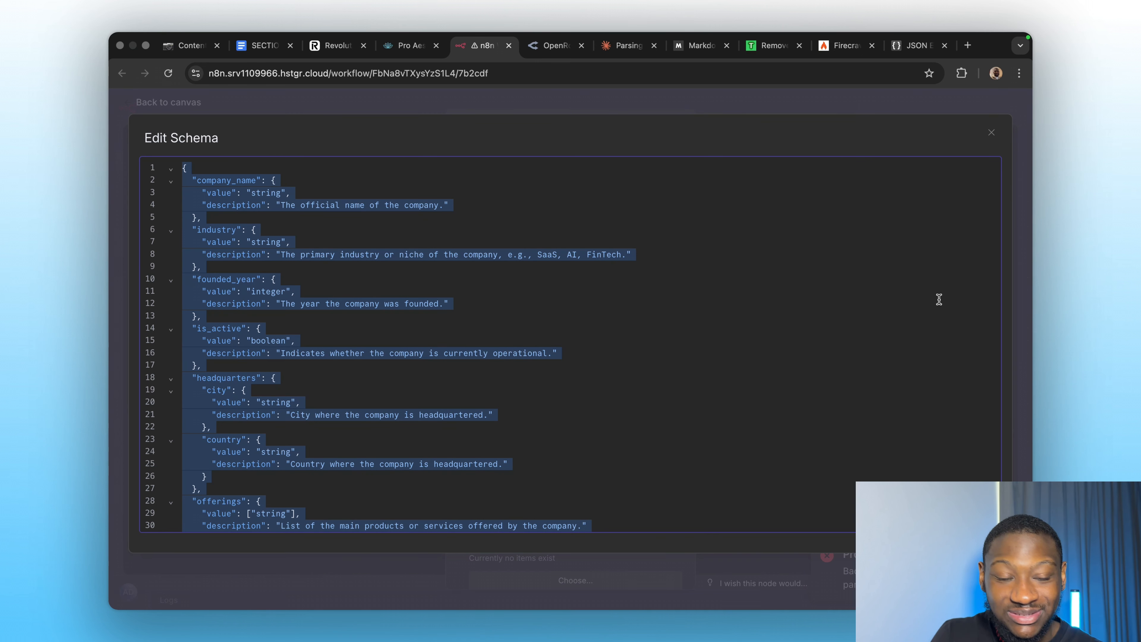
click(967, 45)
Have Claude turn the pasted schema into a proper Draft-07 JSON schema and copy it.
text(claude.ai)
key(Return)
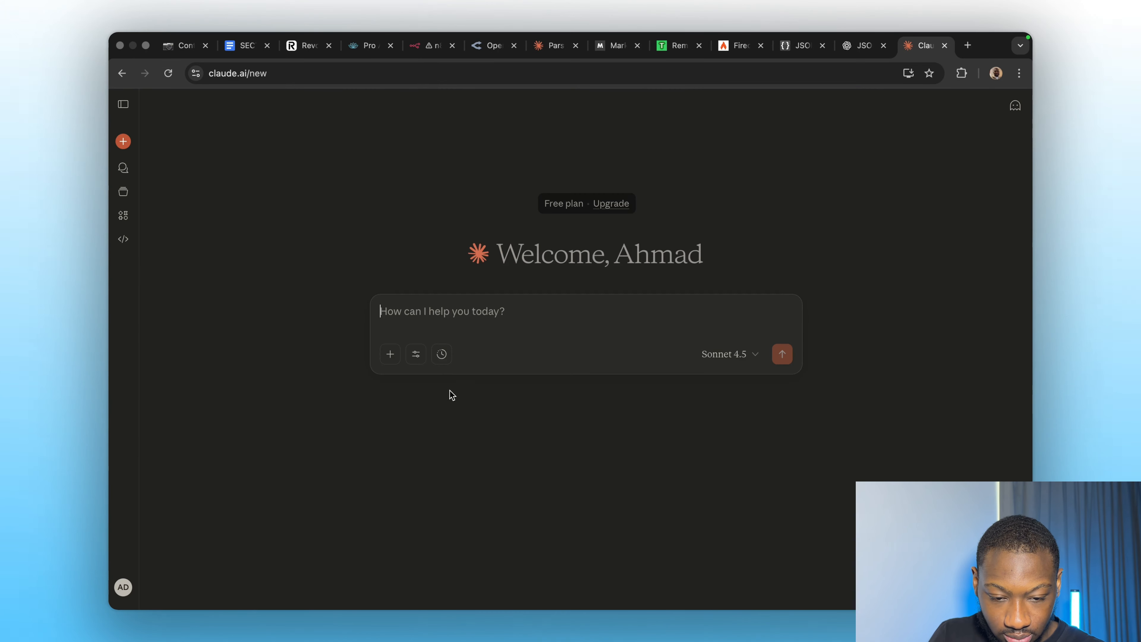
key(super+v)
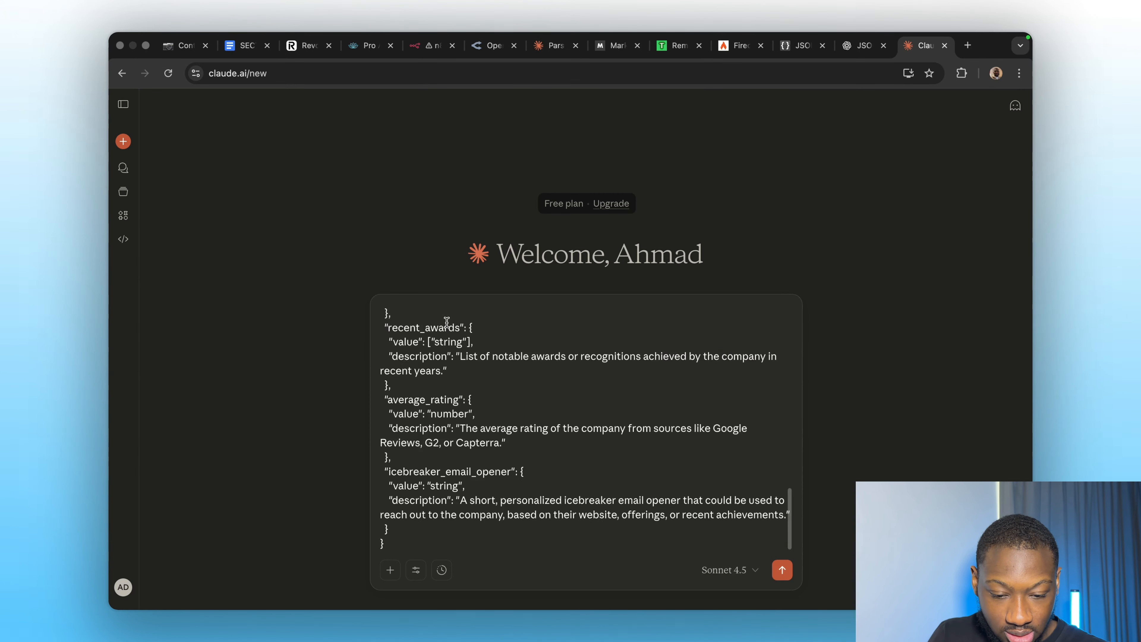
key(Return)
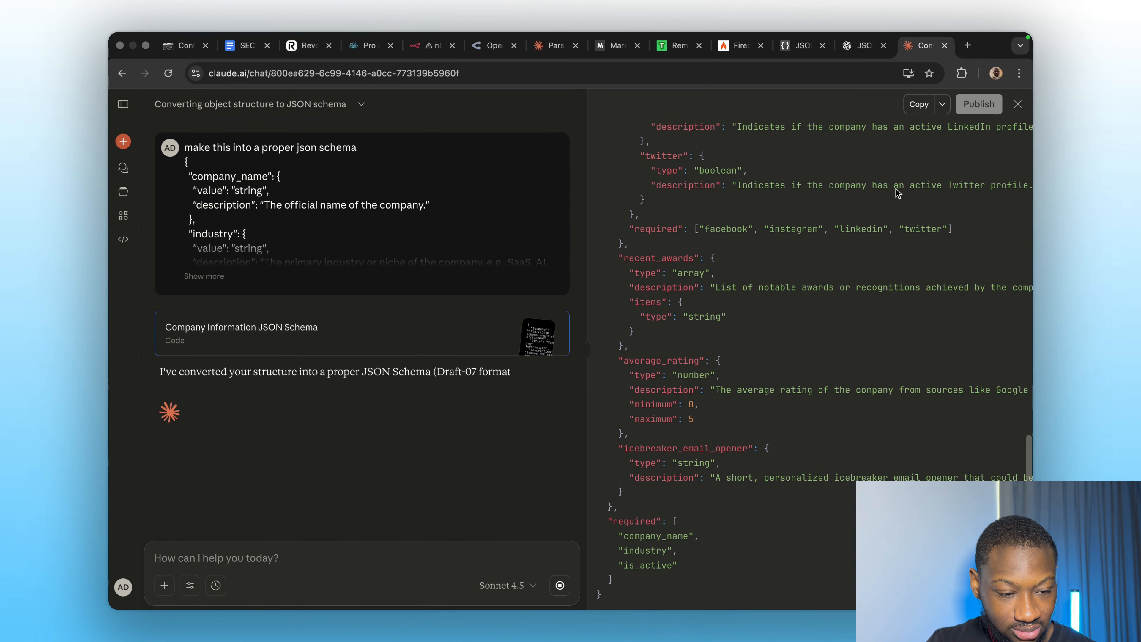
click(917, 104)
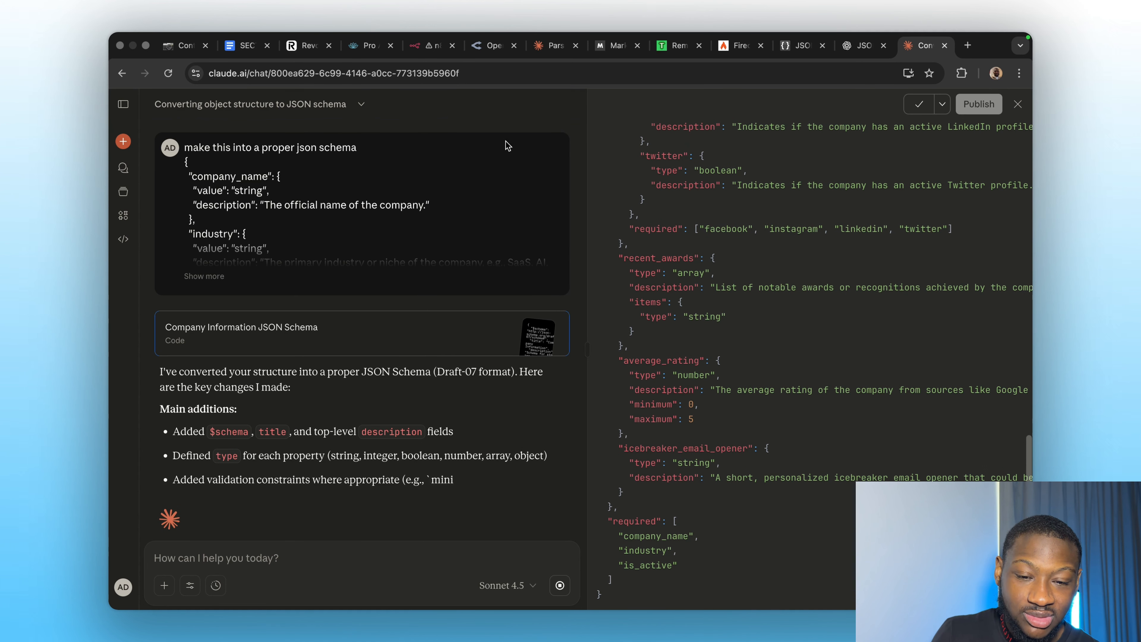
click(429, 46)
Replace the old schema with Claude's Draft-07 schema and rerun Extract Data successfully.
click(543, 368)
key(ctrl+a)
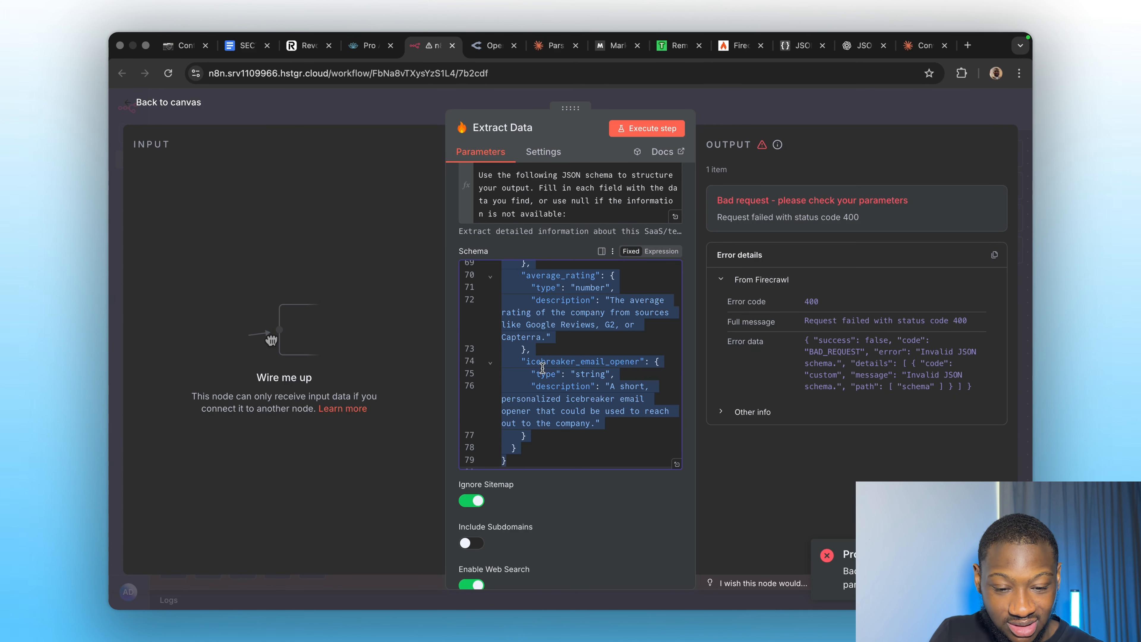
key(BackSpace)
key(ctrl+v)
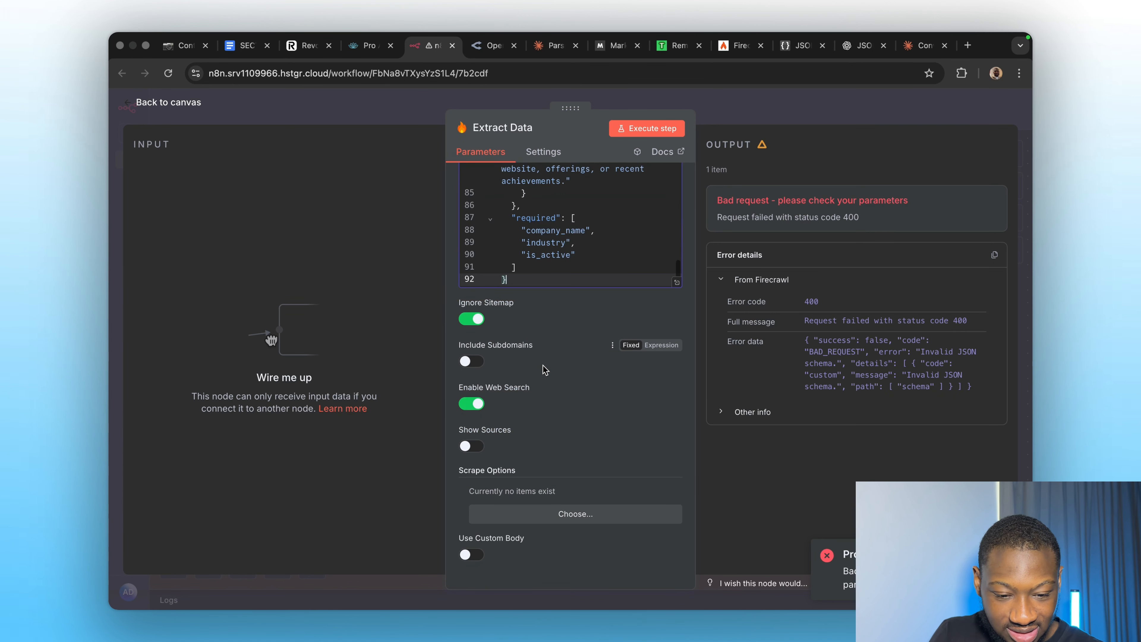
scroll(573, 230, up, 10)
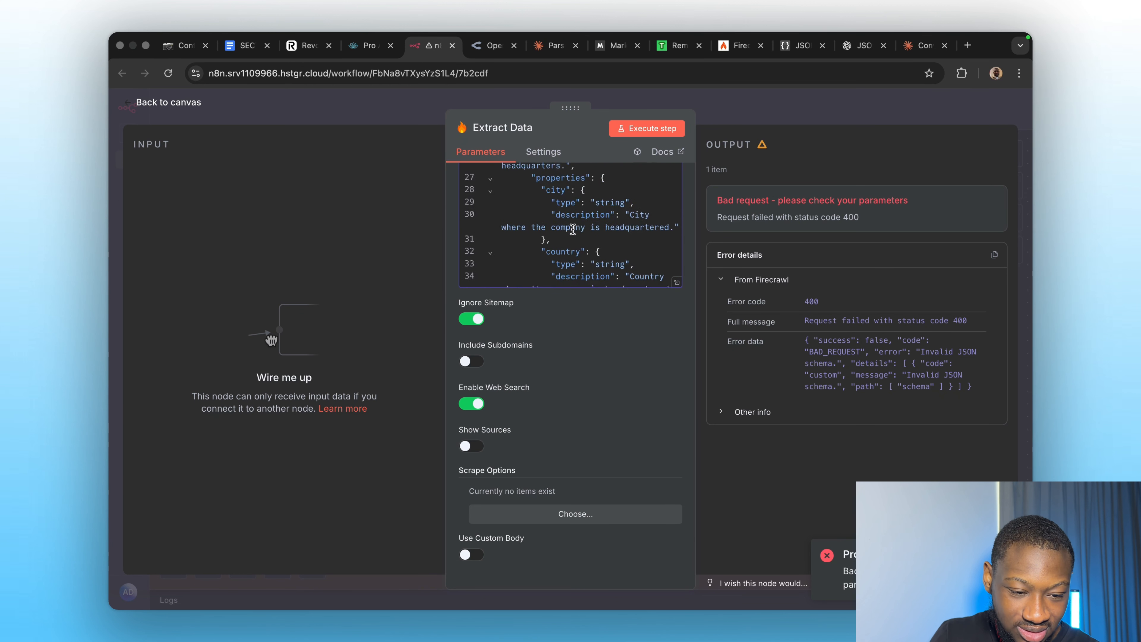
scroll(573, 229, up, 15)
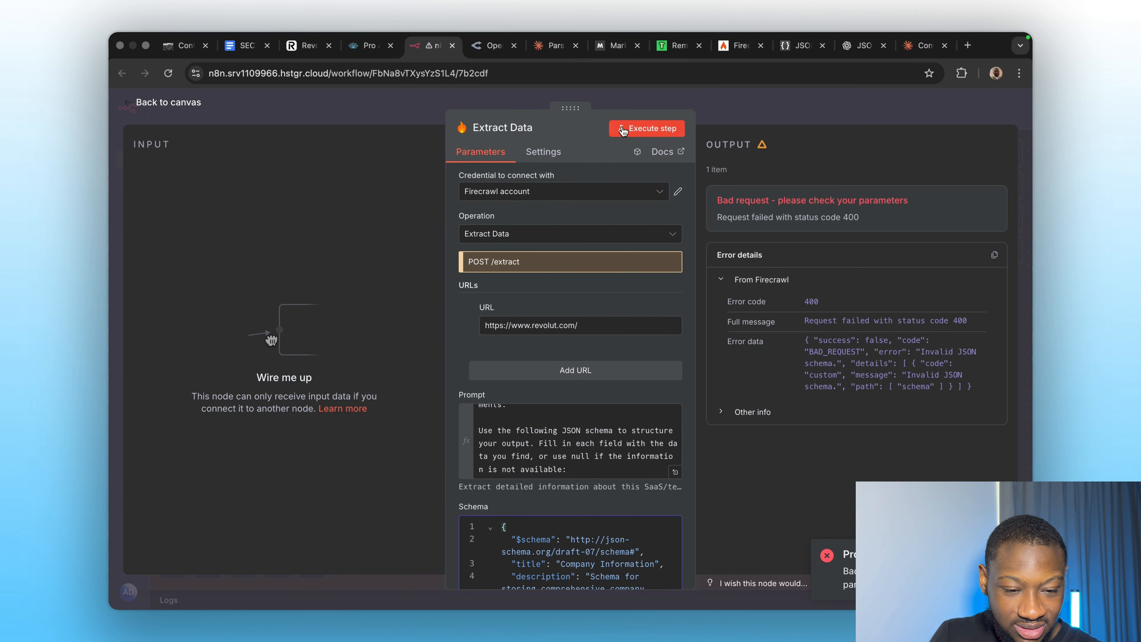
click(623, 129)
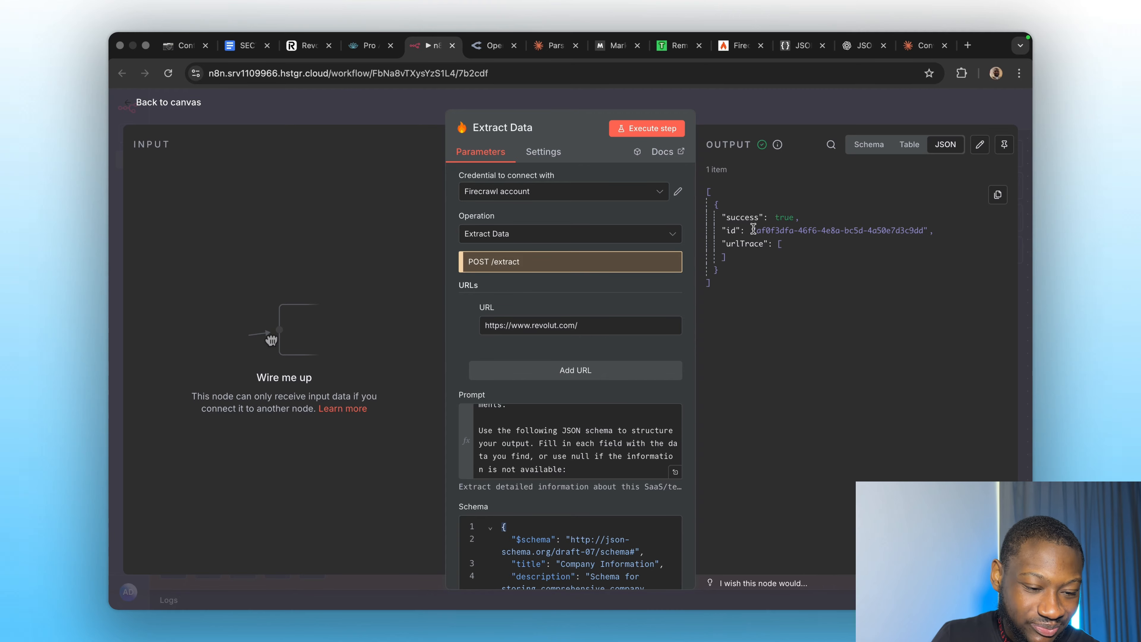
click(769, 90)
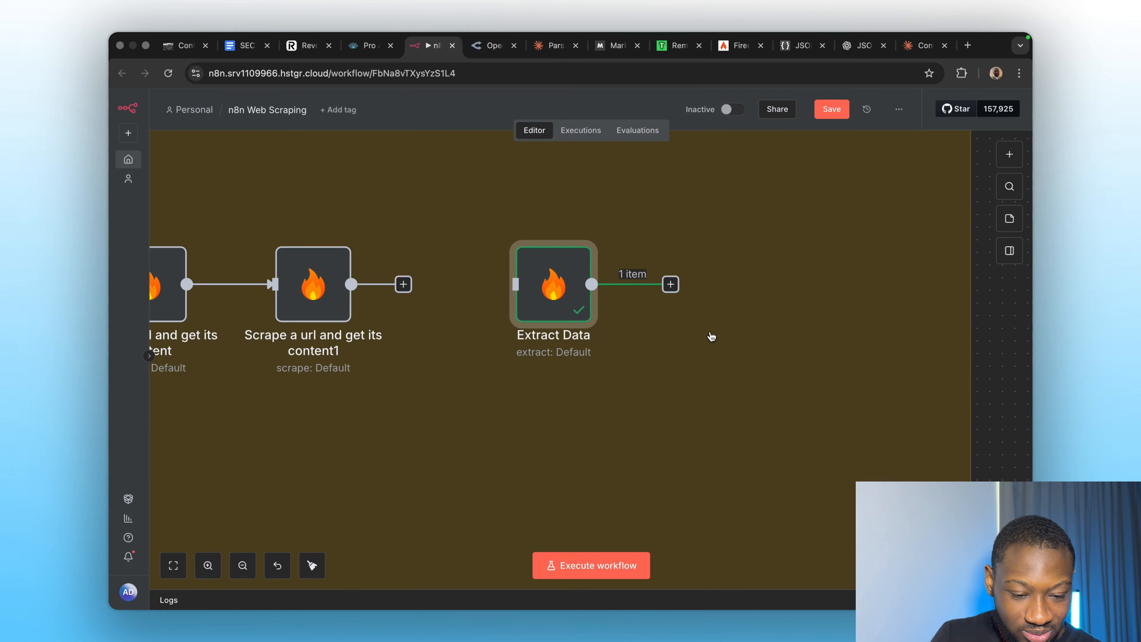
Add a Firecrawl Get Extract Status node after Extract Data.
click(671, 284)
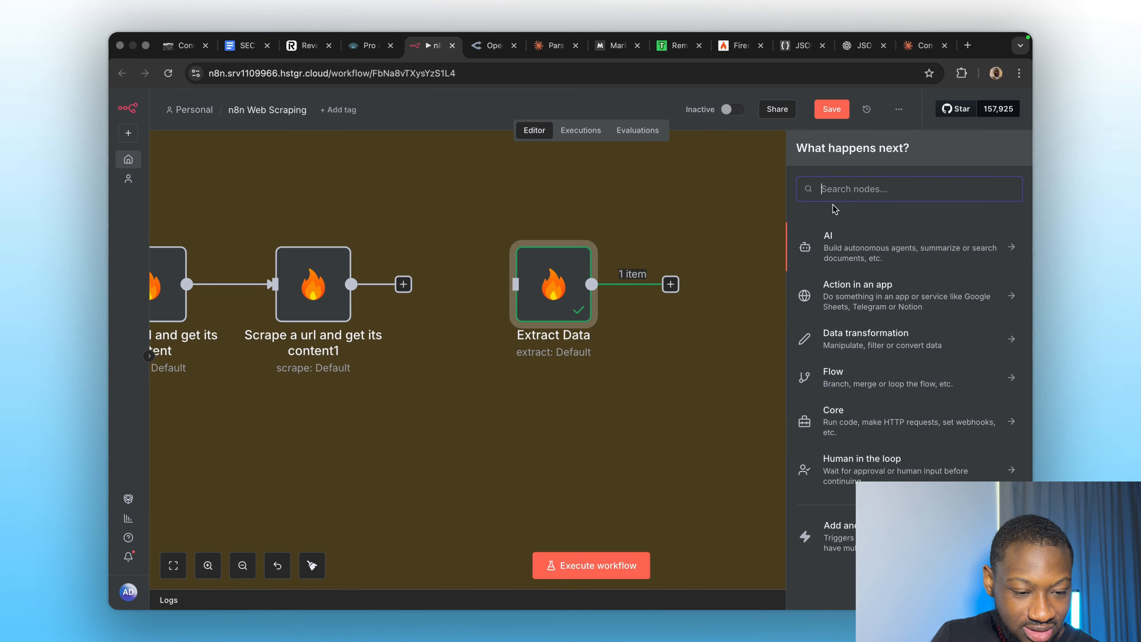
text(fire)
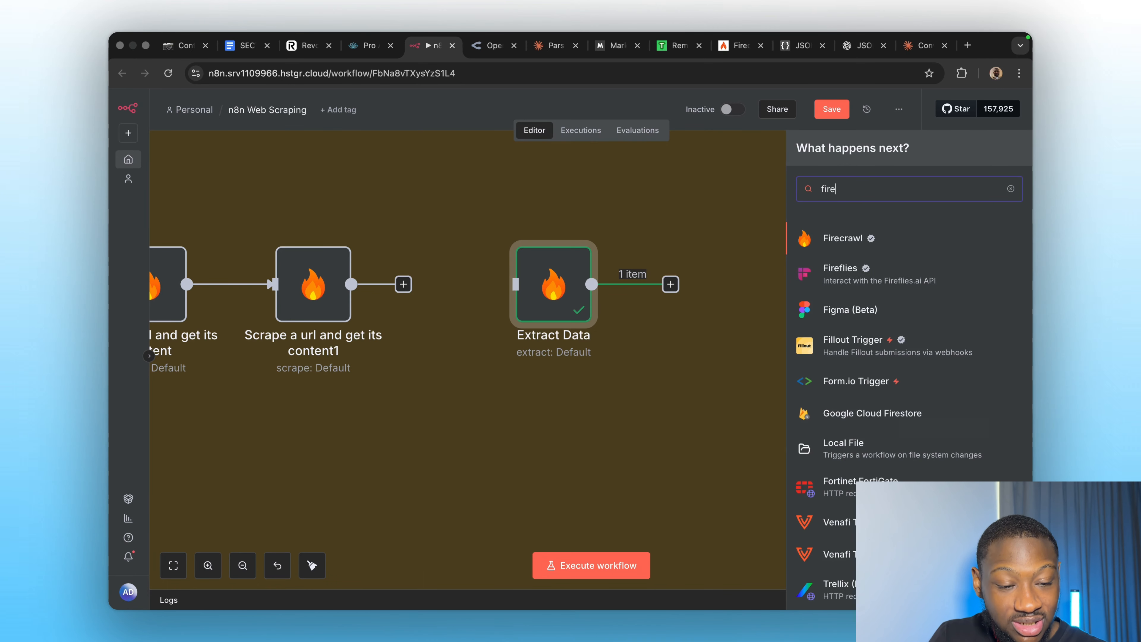
click(871, 240)
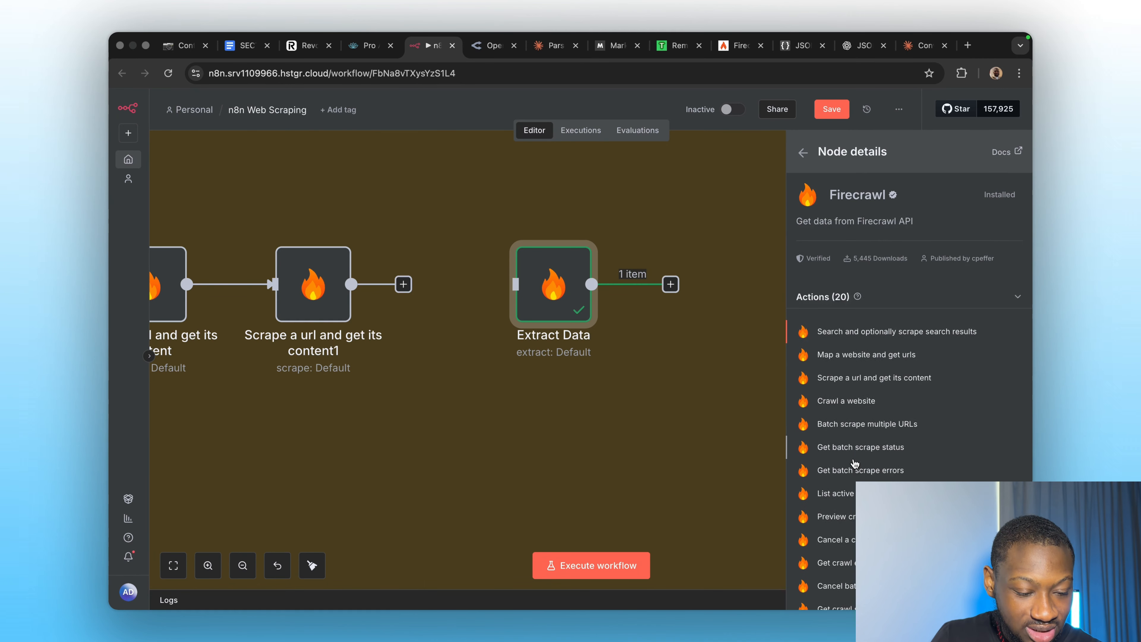
scroll(853, 458, down, 3)
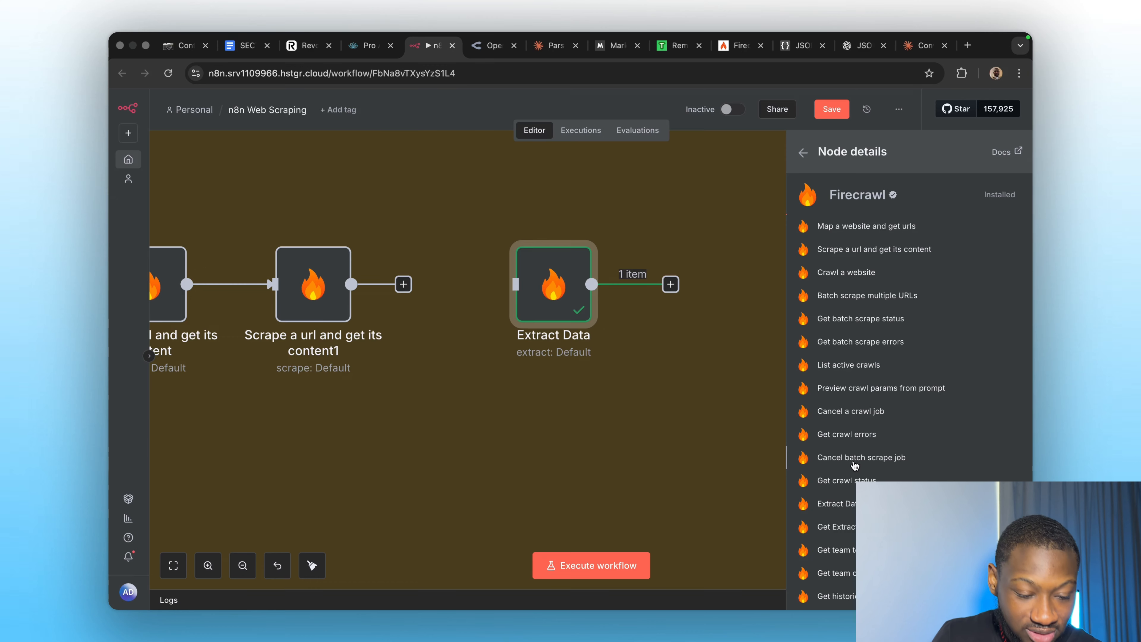
click(835, 526)
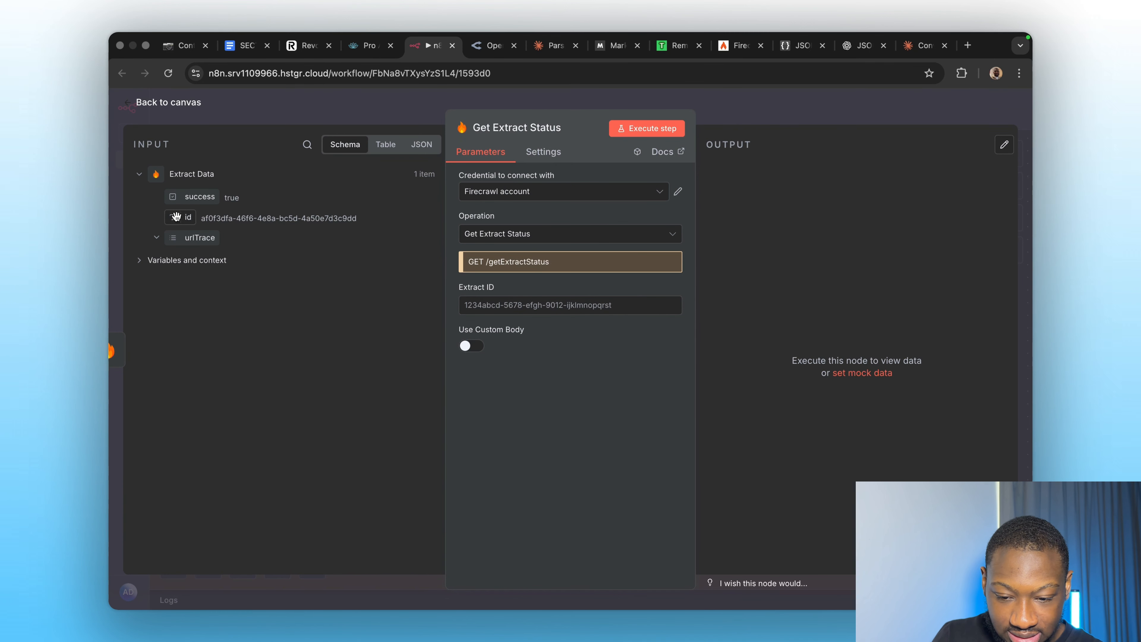
Map the incoming id into Extract ID, run the node, and copy its JSON output.
drag(188, 217, 499, 307)
click(572, 445)
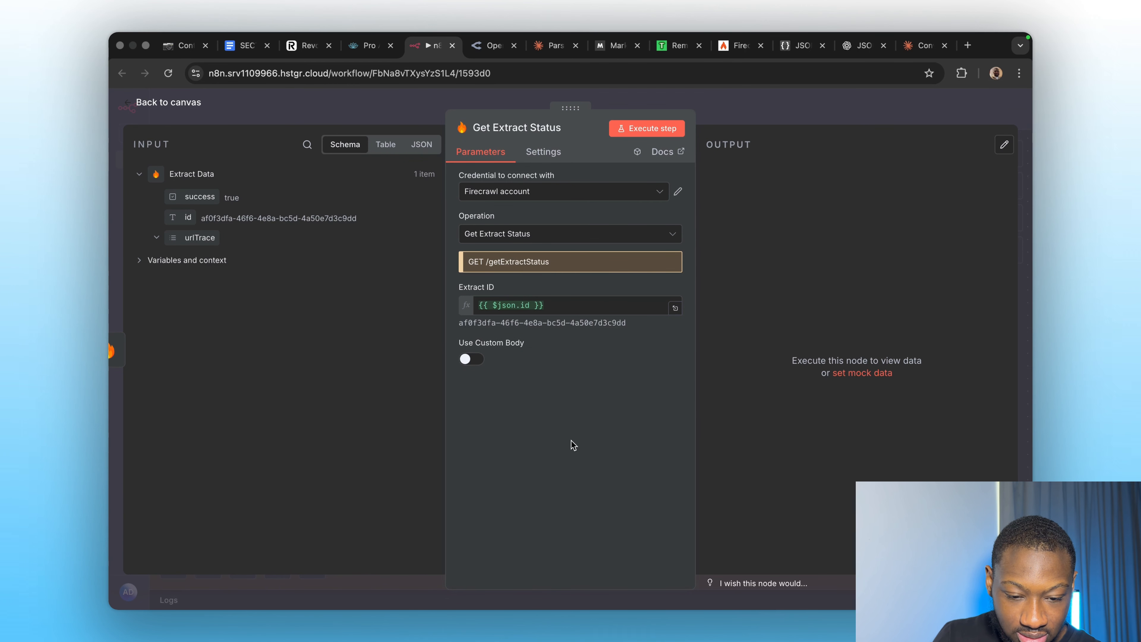
click(647, 128)
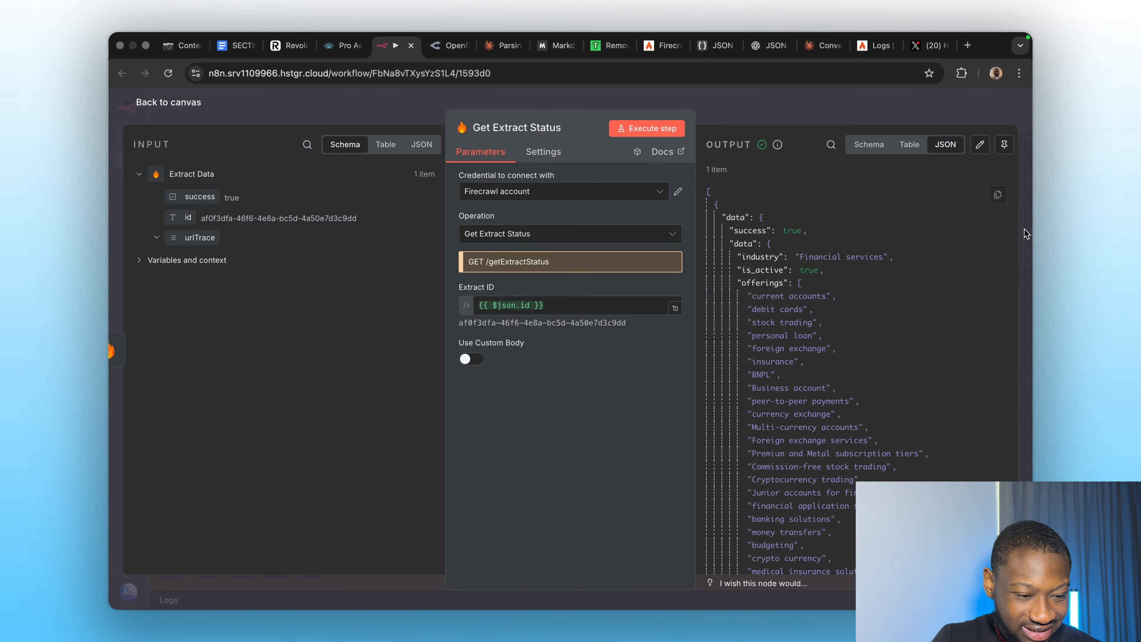
click(998, 195)
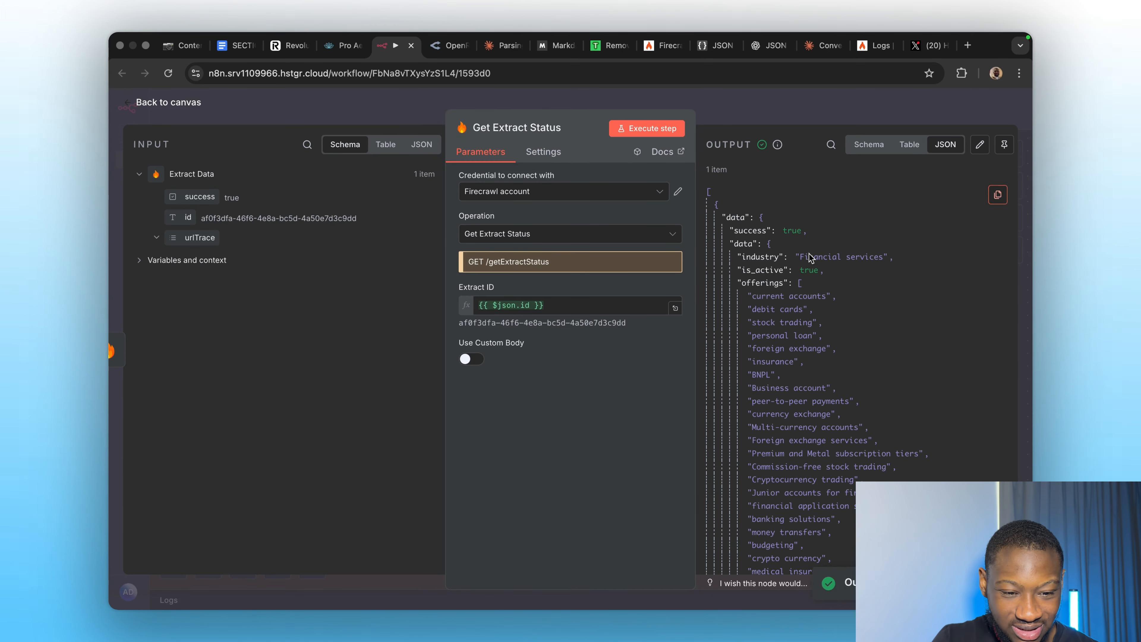
Paste the extraction output into JSON Editor Online and review the 201-line Revolut result.
click(712, 61)
key(super+a)
key(super+v)
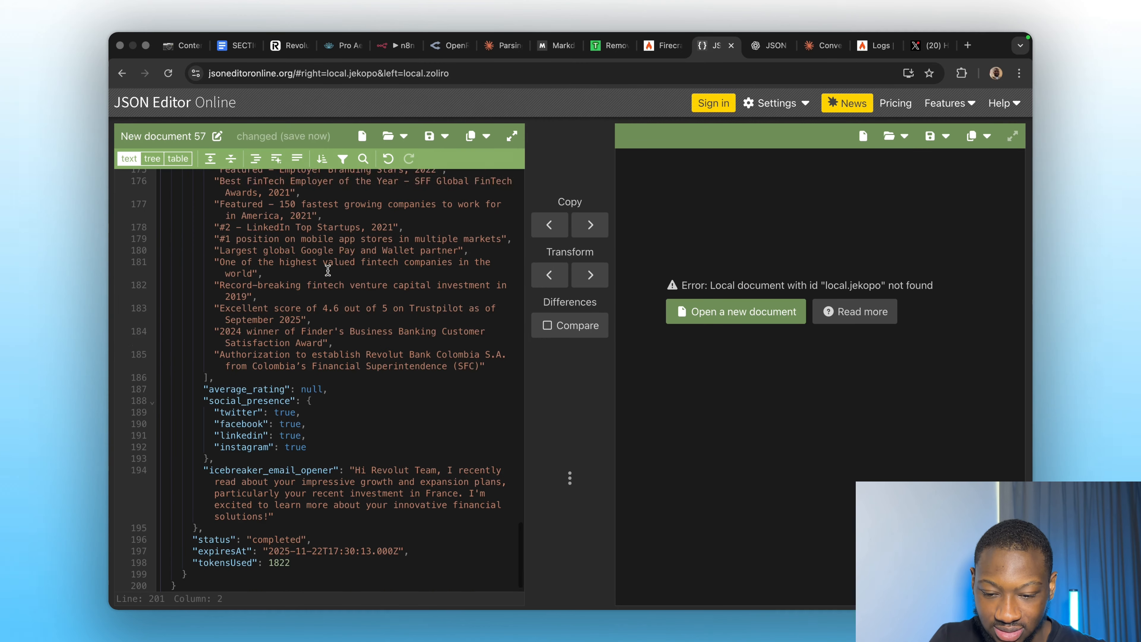
scroll(328, 270, up, 20)
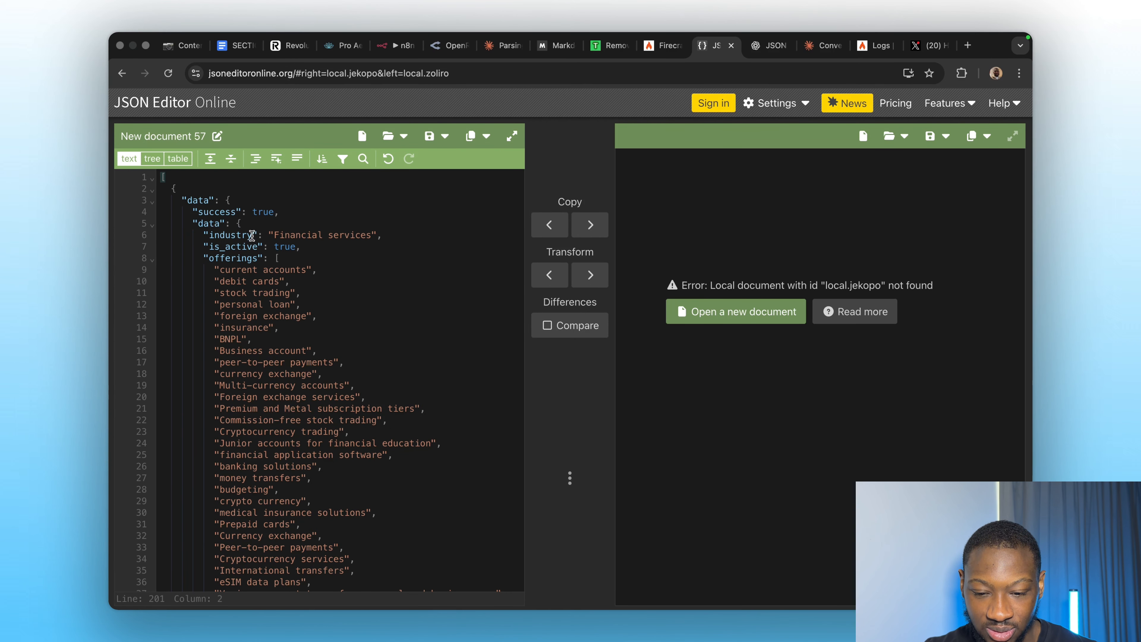
scroll(277, 385, down, 20)
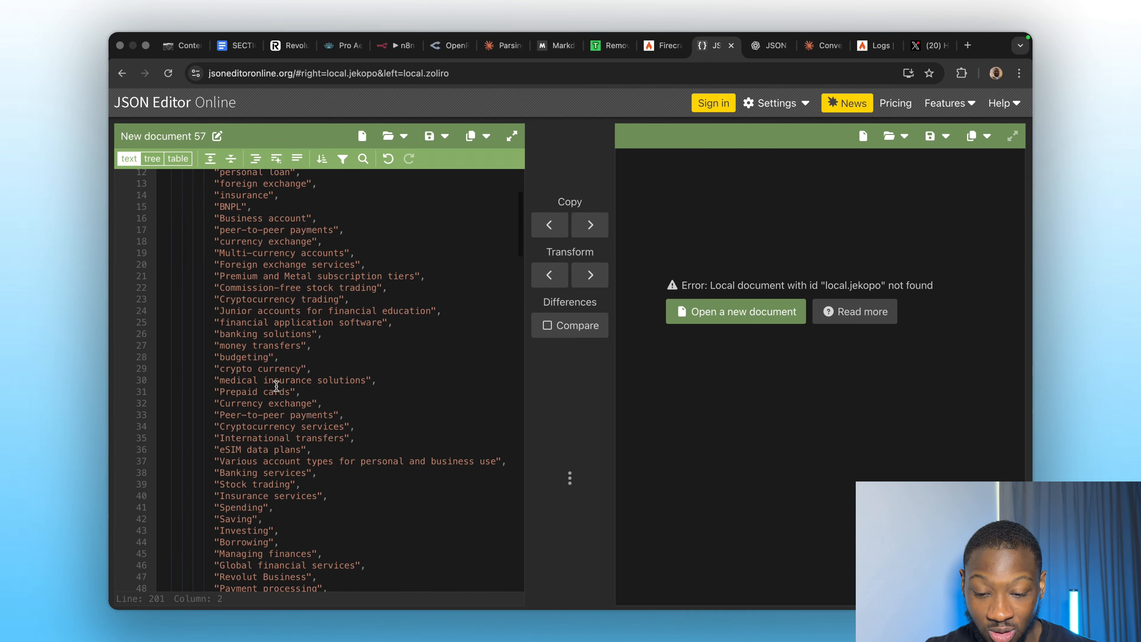
scroll(276, 386, down, 12)
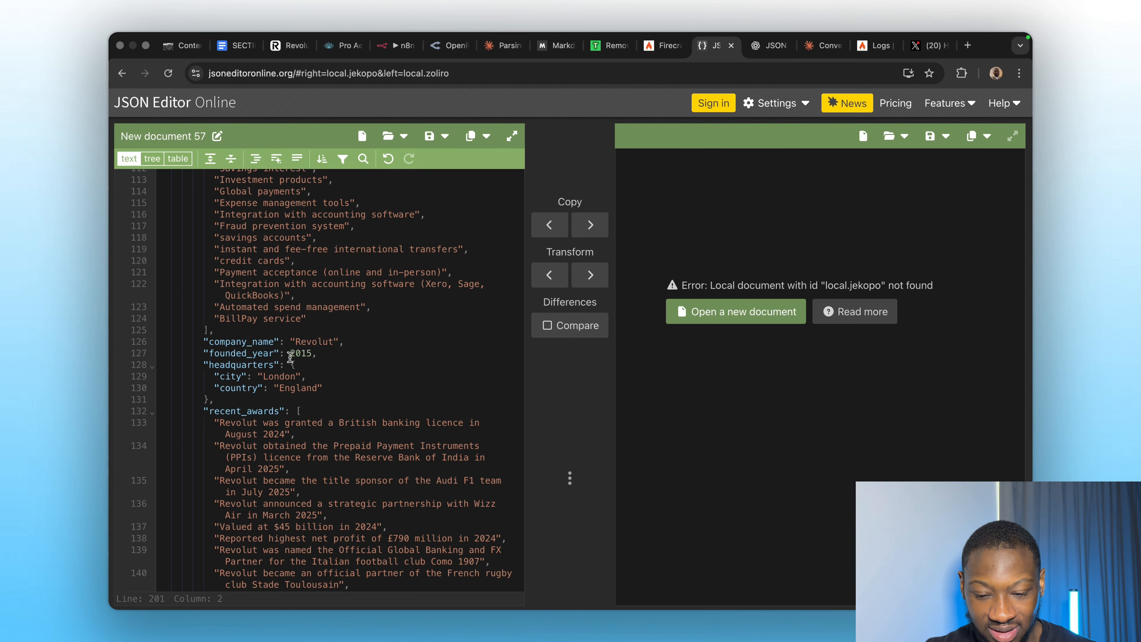
scroll(288, 388, down, 3)
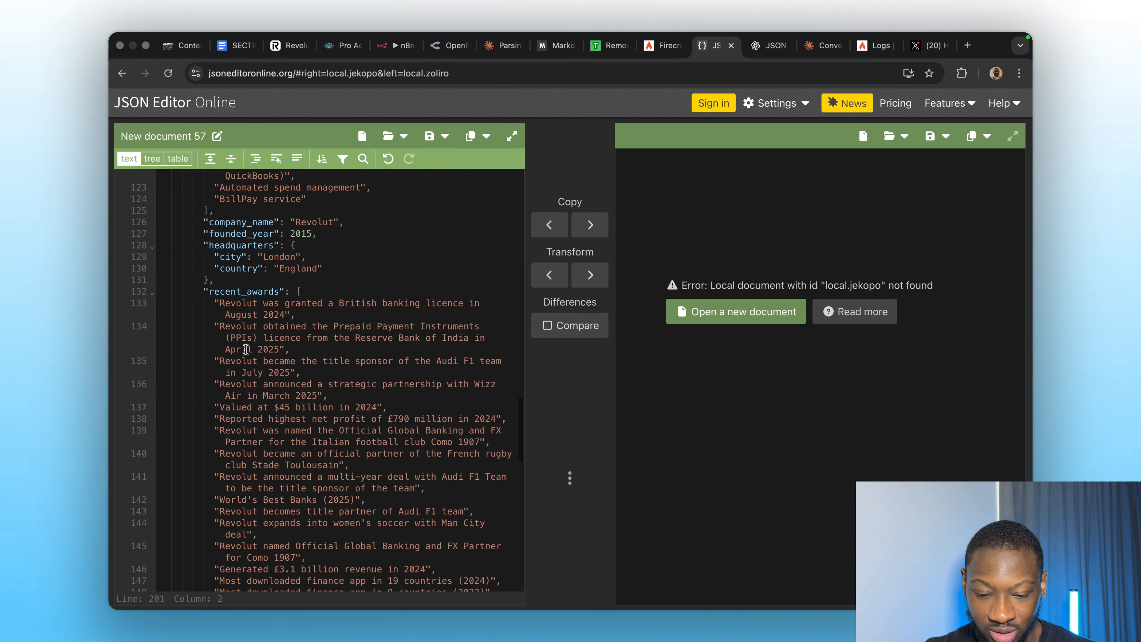
scroll(279, 387, down, 10)
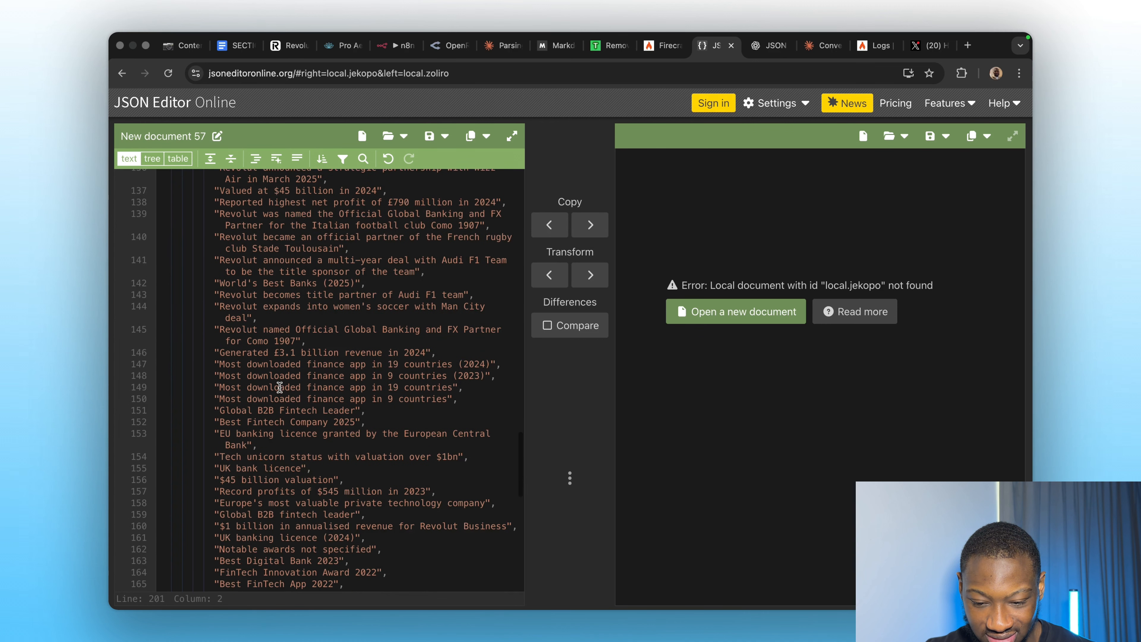
scroll(279, 388, down, 8)
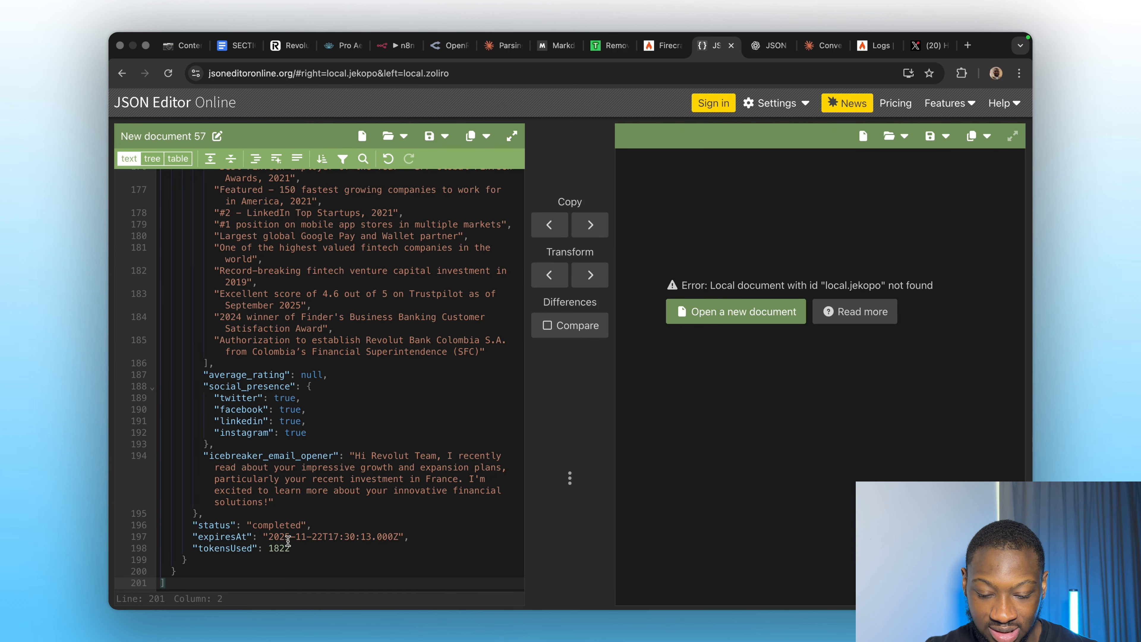
scroll(272, 443, up, 20)
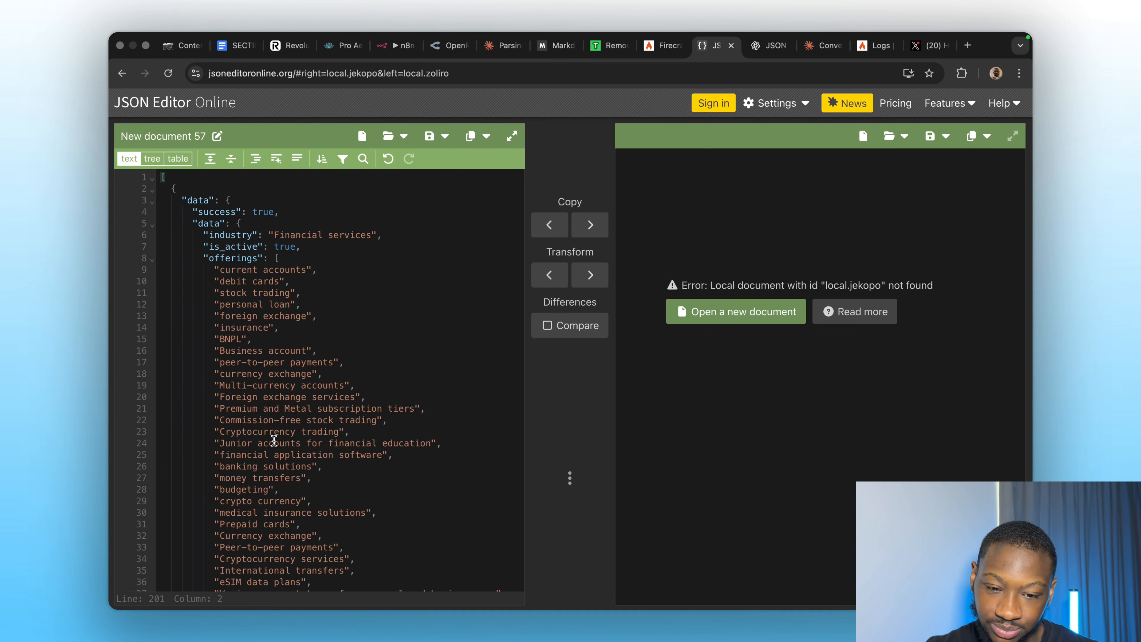
click(397, 50)
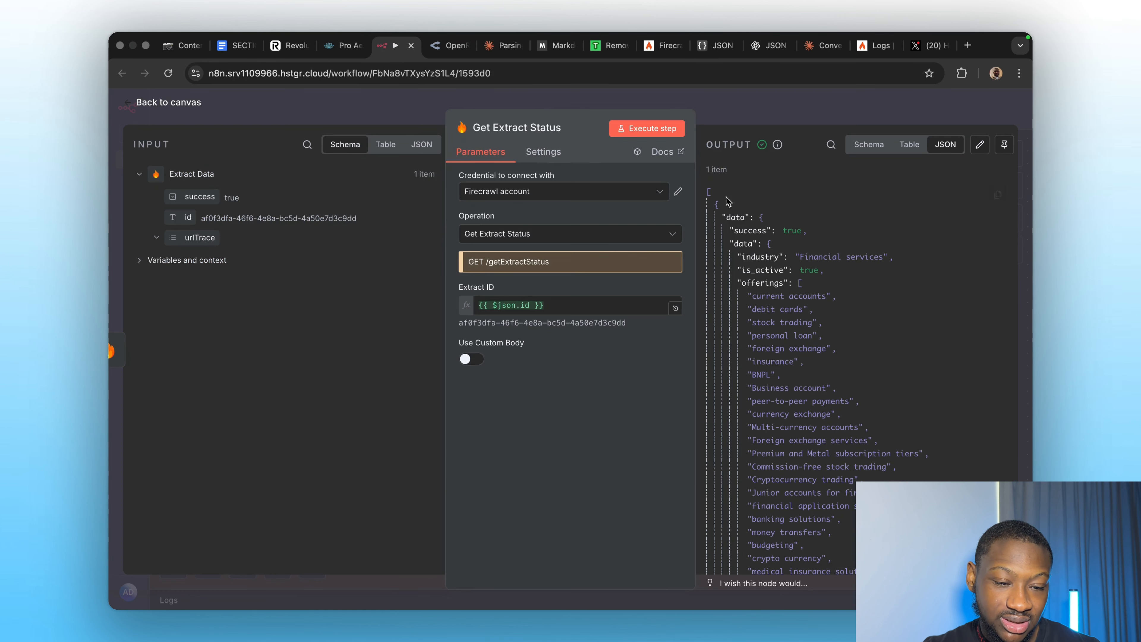
Close the Get Extract Status panel and survey the Method 1 and Method 2 groups.
click(759, 115)
scroll(634, 387, down, 5)
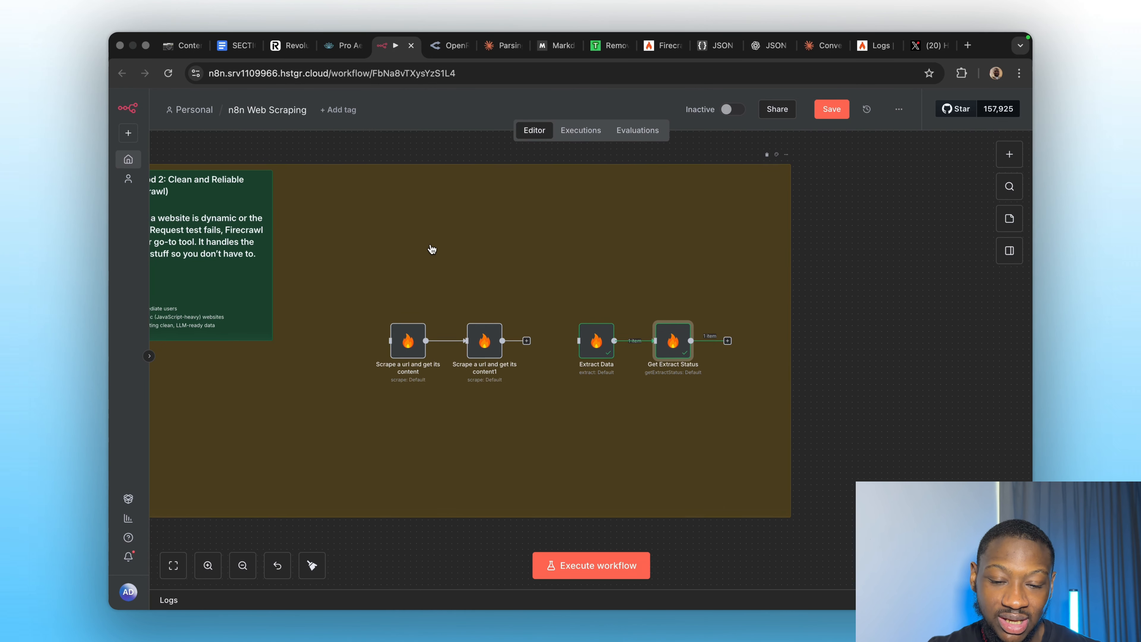
scroll(432, 247, left, 3)
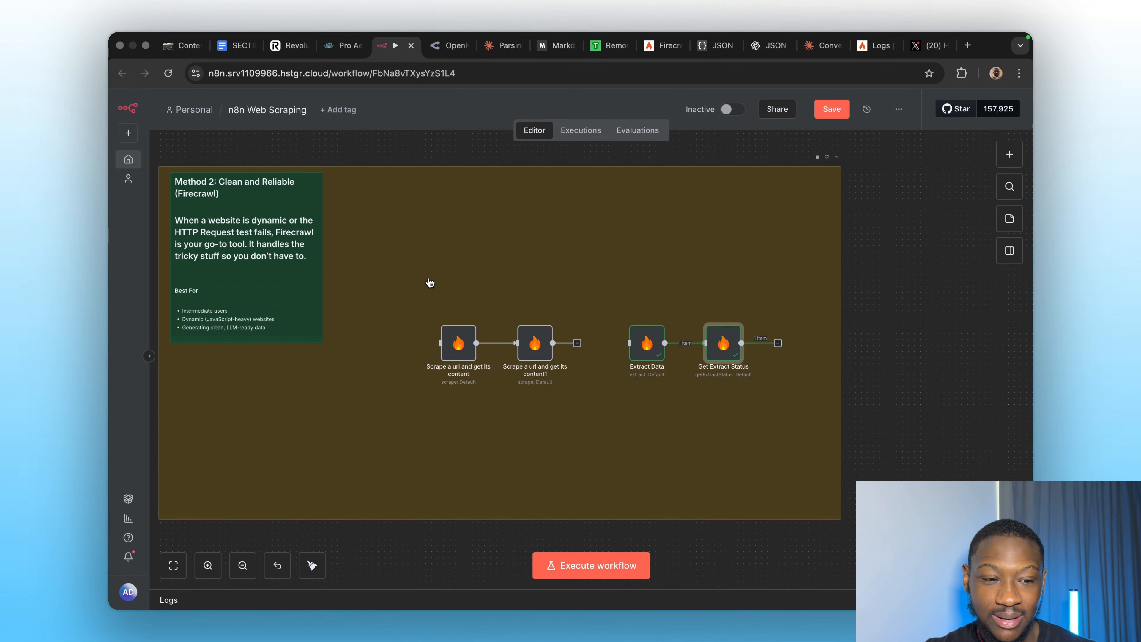
scroll(430, 281, up, 10)
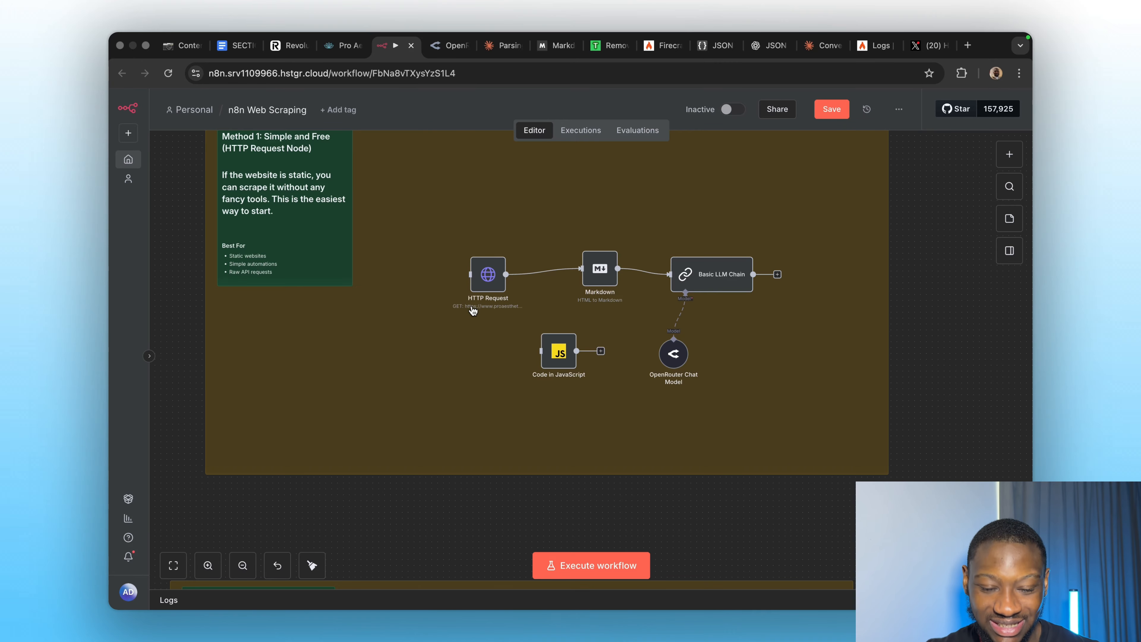
scroll(491, 378, down, 5)
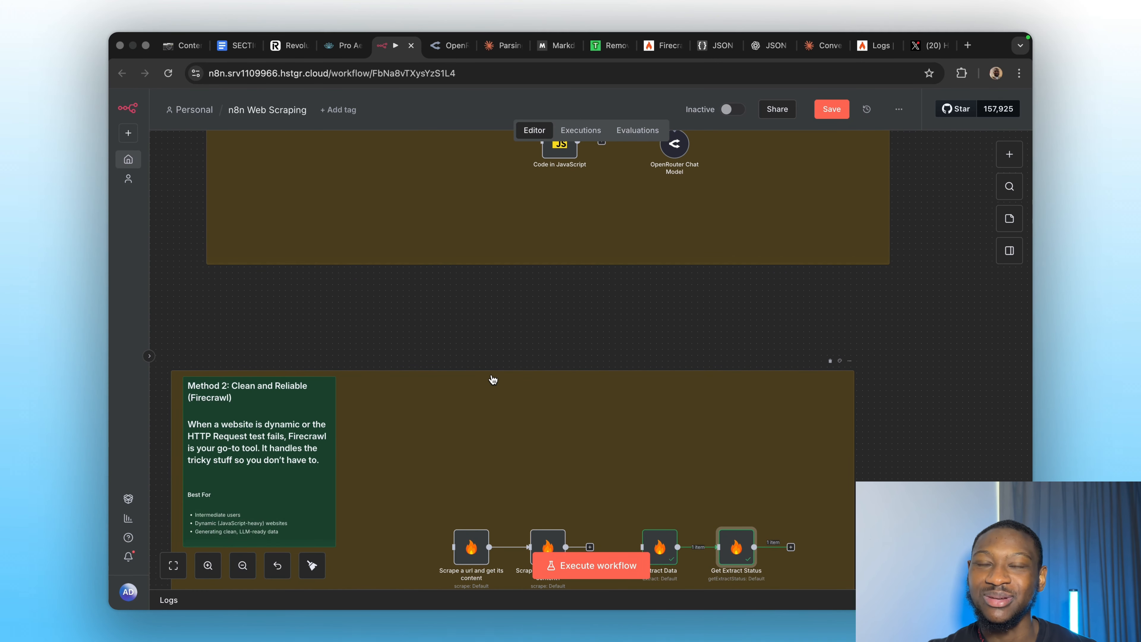
Load a LinkedIn profile page in a new tab and copy its URL.
click(967, 45)
key(Return)
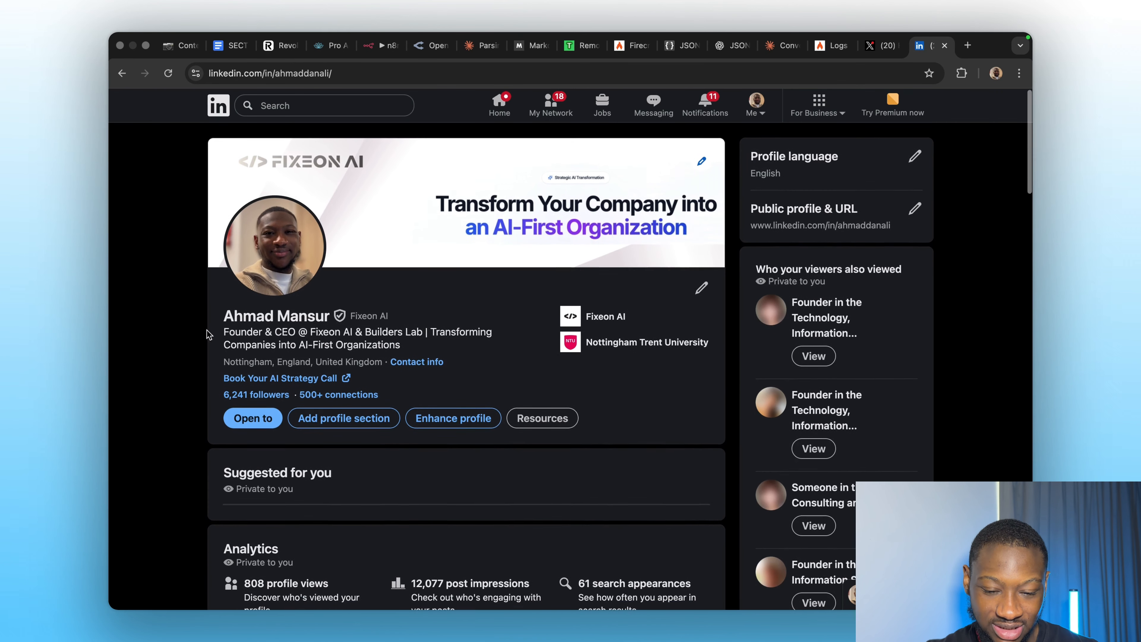
scroll(498, 410, down, 5)
scroll(498, 410, up, 5)
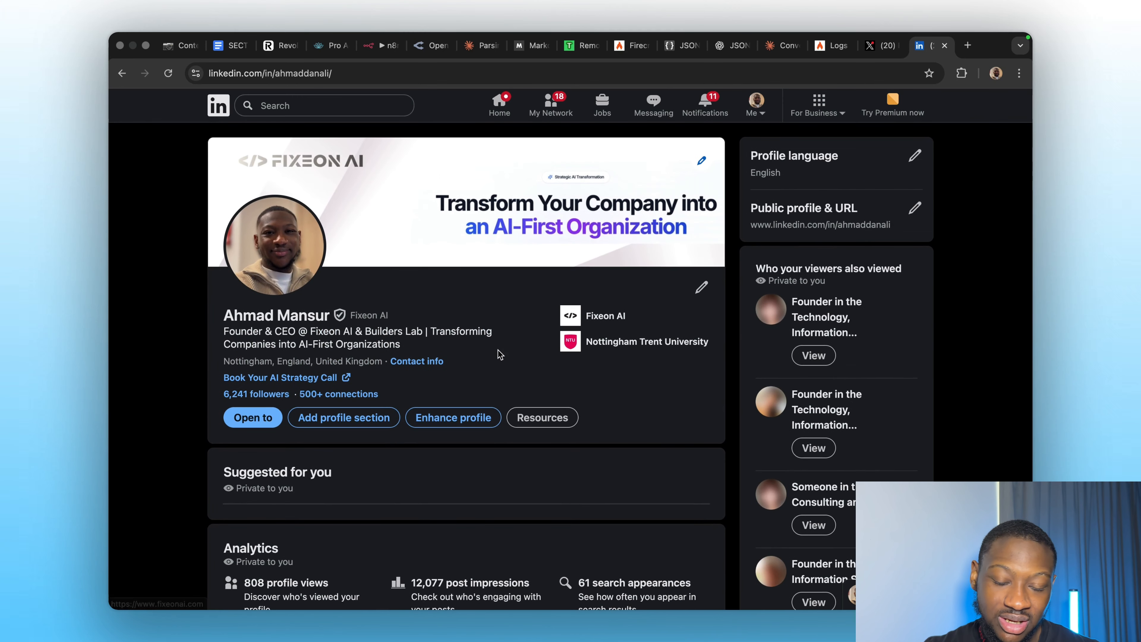
click(293, 73)
key(ctrl+c)
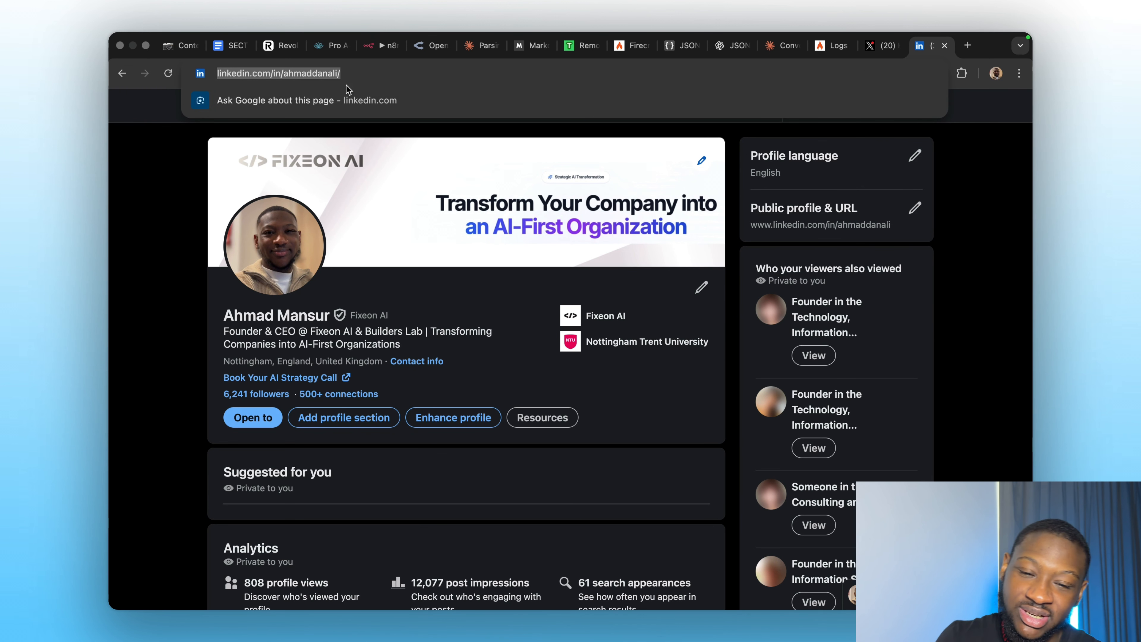
click(385, 50)
scroll(461, 351, up, 10)
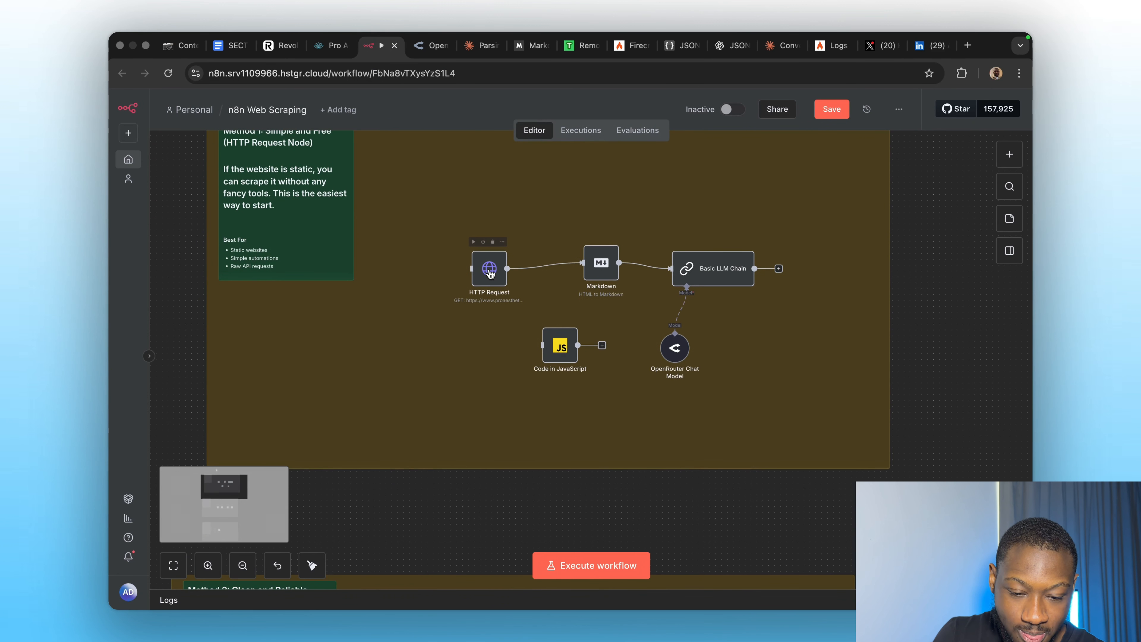
Point the Method 1 HTTP Request at the LinkedIn profile URL and run it.
double_click(490, 273)
triple_click(523, 257)
key(ctrl+v)
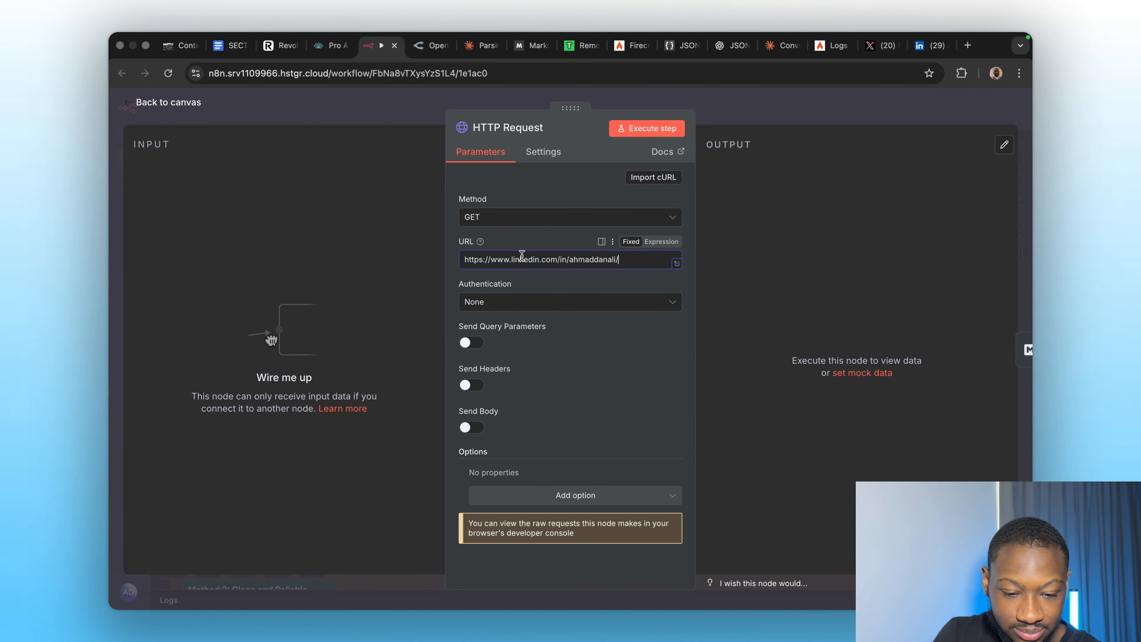
click(645, 131)
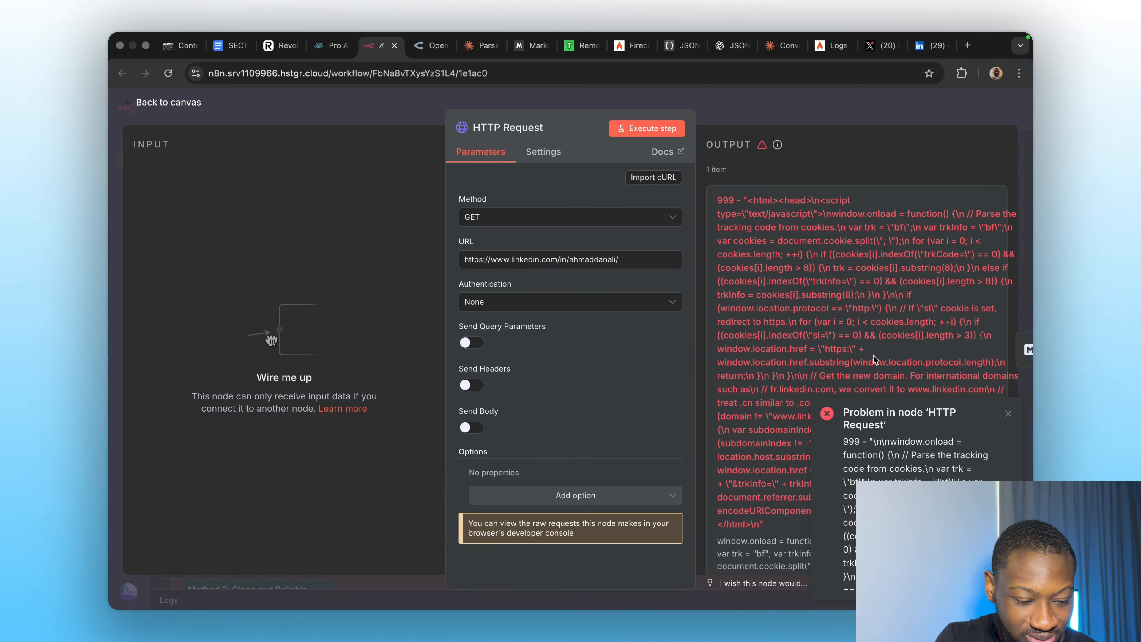
click(814, 115)
Swap the Firecrawl scrape URL from revolut.com to the LinkedIn profile and inspect the resulting error.
scroll(559, 446, down, 5)
scroll(558, 446, down, 3)
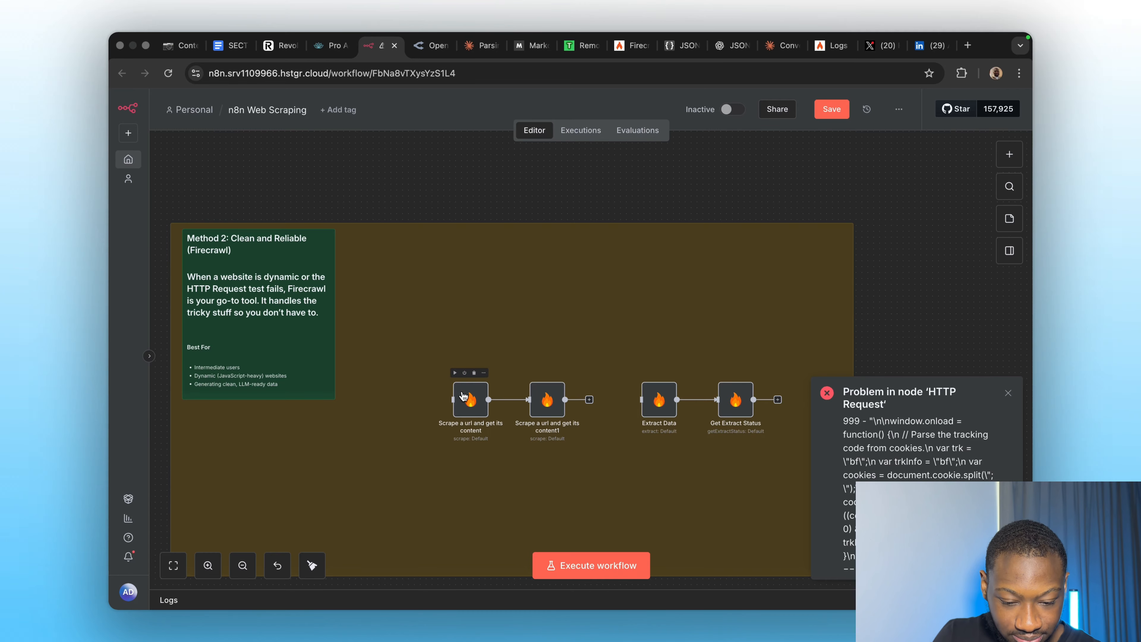
double_click(467, 398)
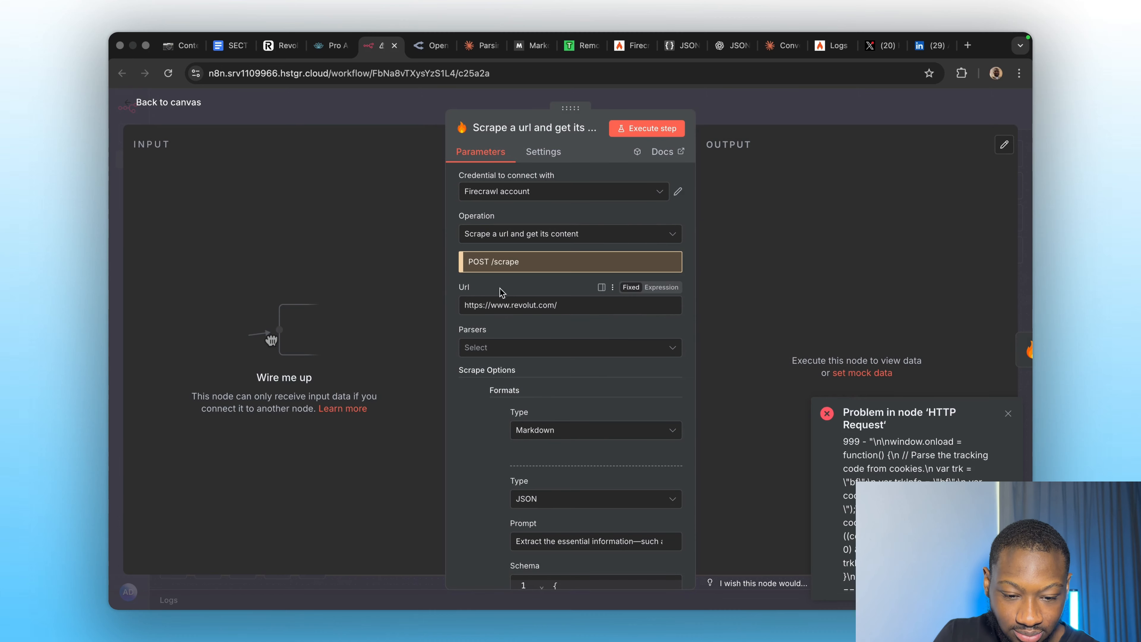
triple_click(501, 308)
click(493, 347)
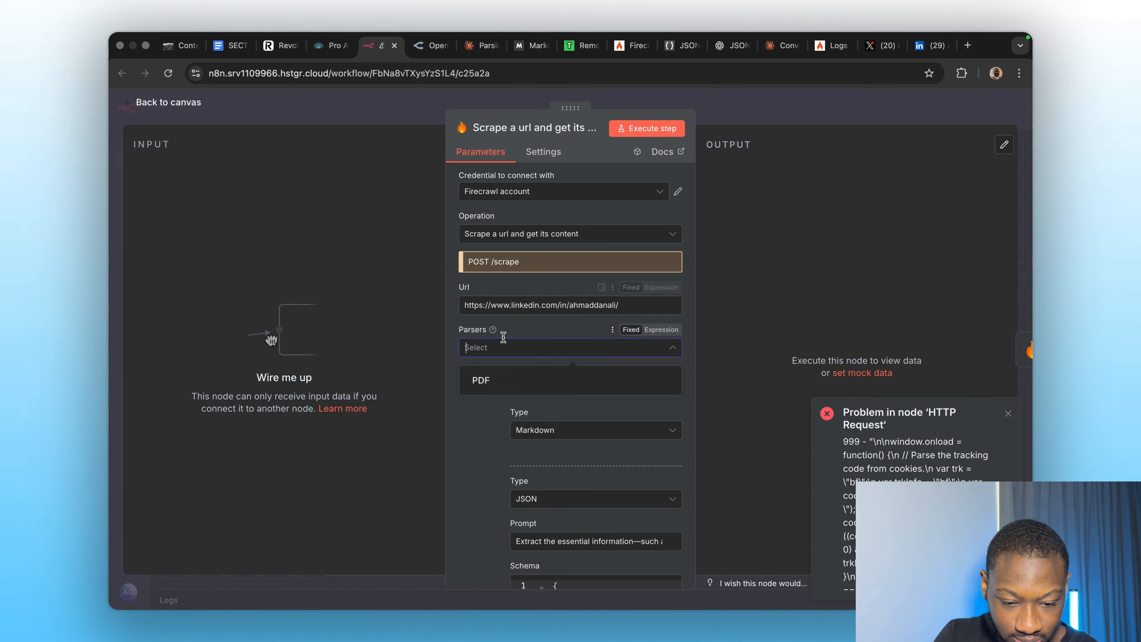
click(529, 355)
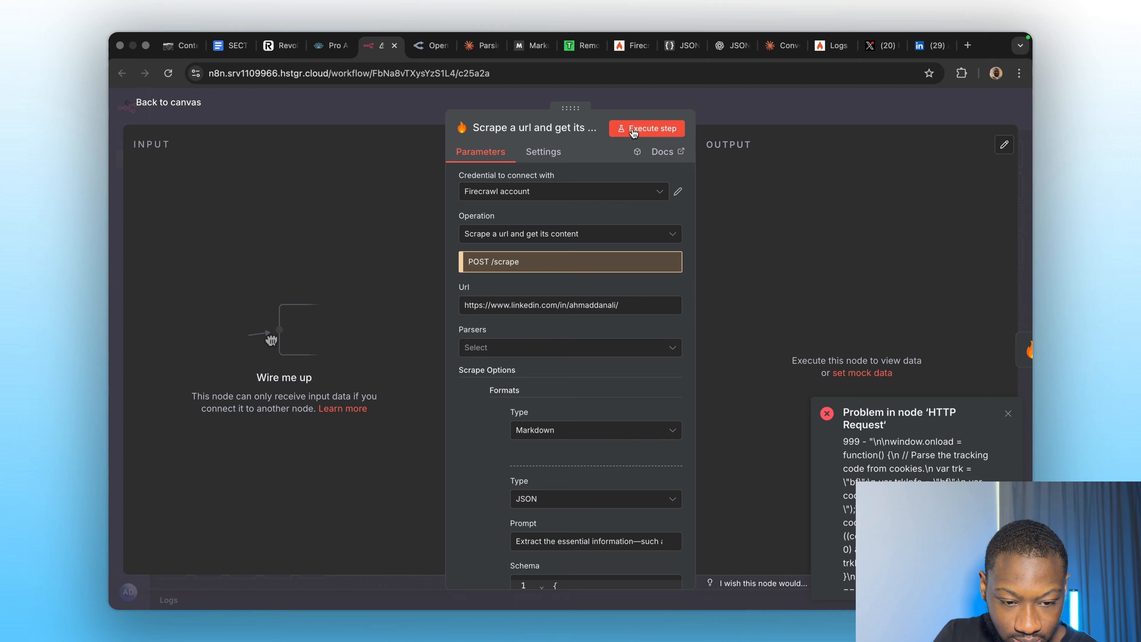
click(647, 128)
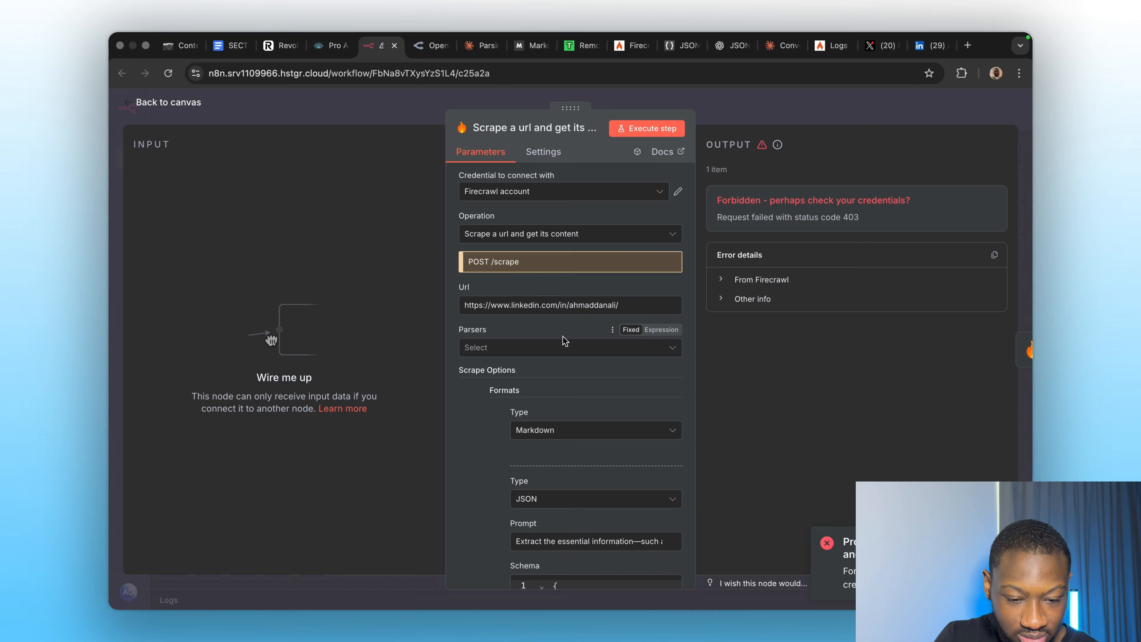
scroll(565, 340, down, 1)
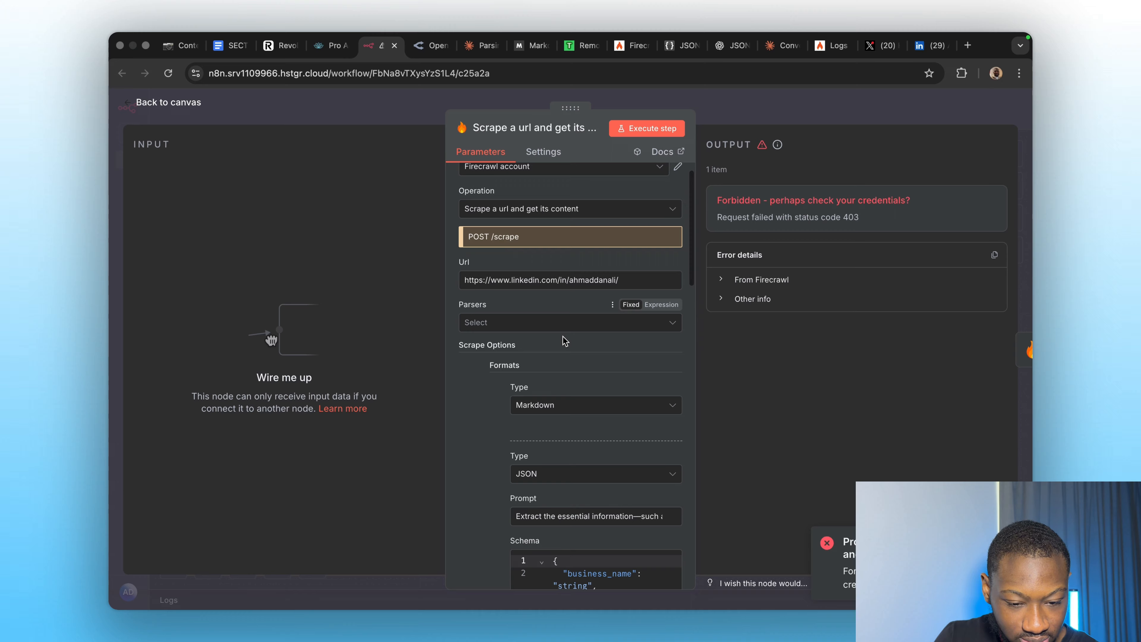
click(729, 281)
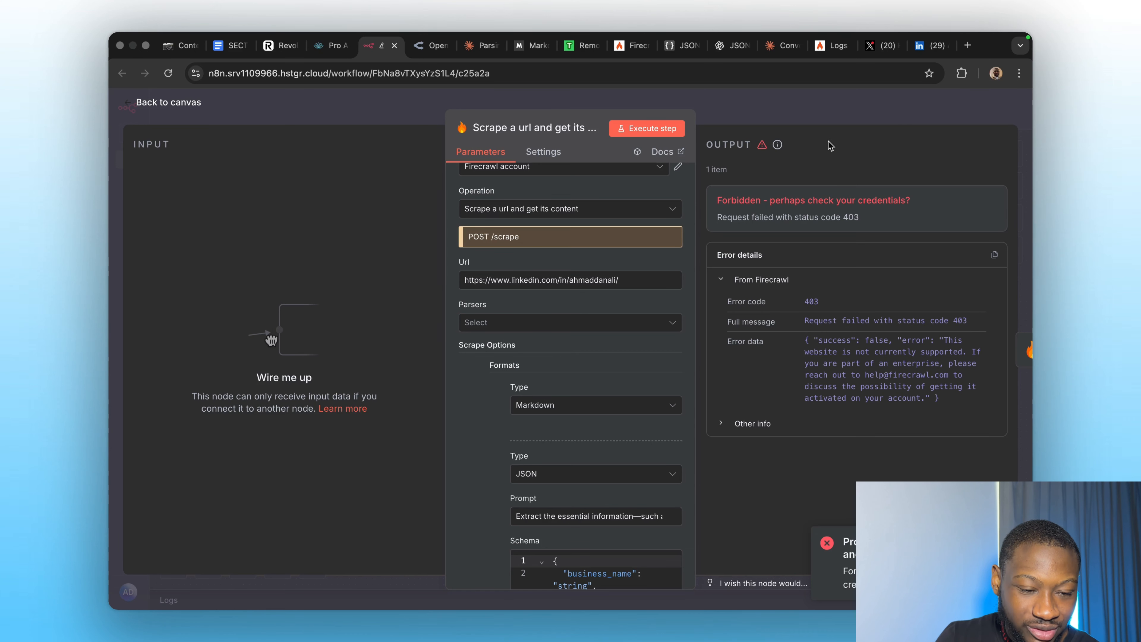
click(790, 94)
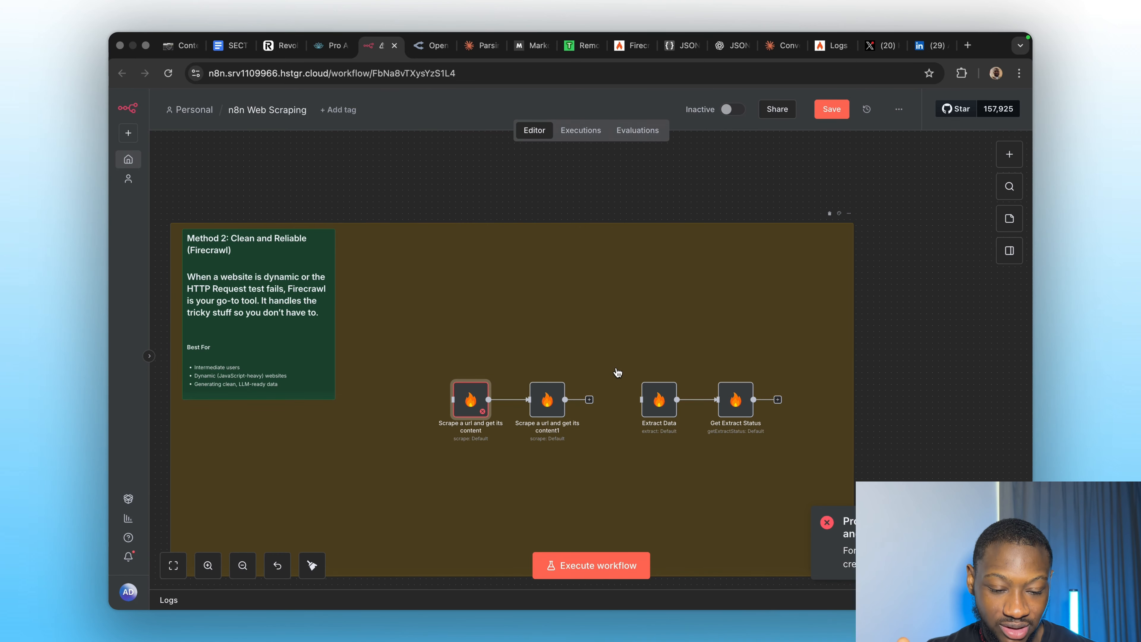
Move down to the Method 3 Apify section with its HTTP Request1 node.
scroll(616, 374, down, 10)
scroll(616, 372, down, 2)
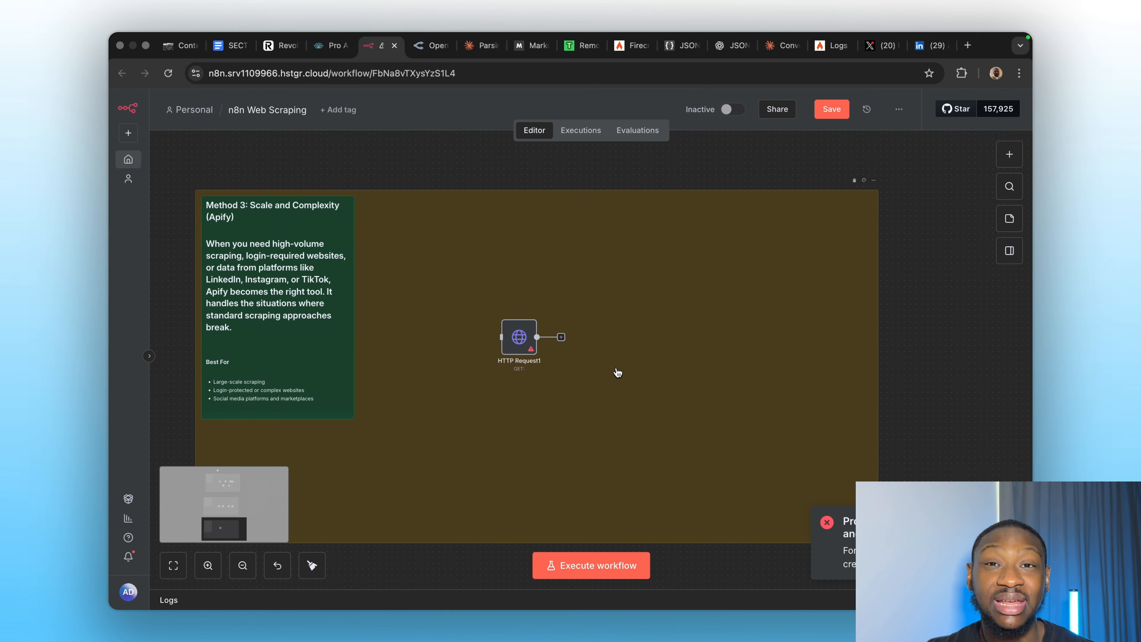
click(967, 45)
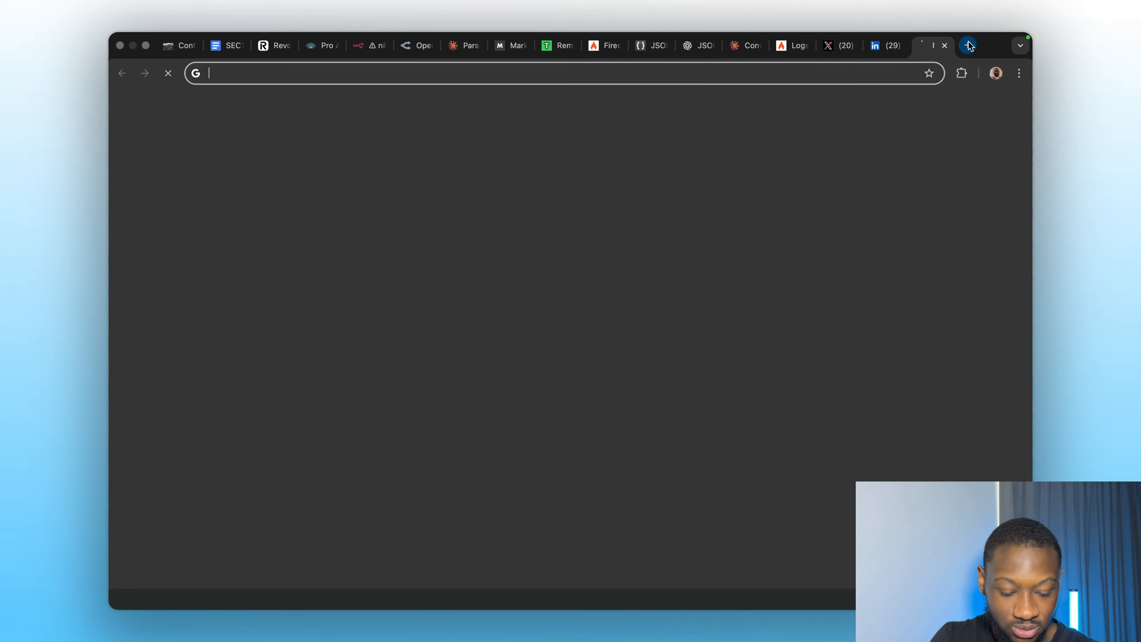
Go to apify.com and search the Actor store for linkedin.
text(apify)
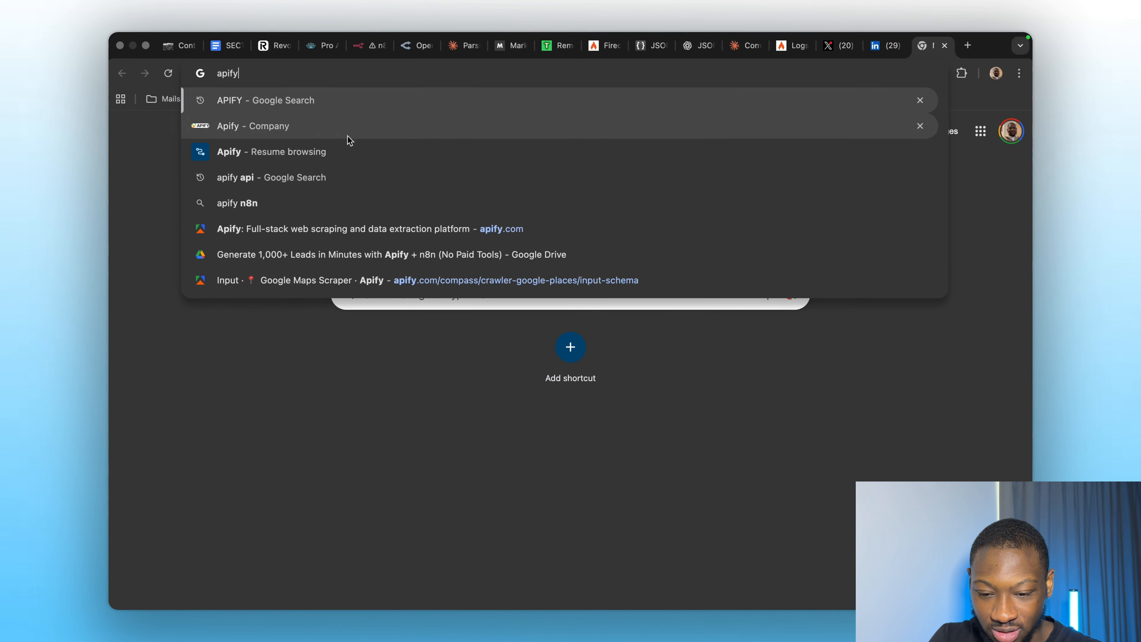
click(321, 229)
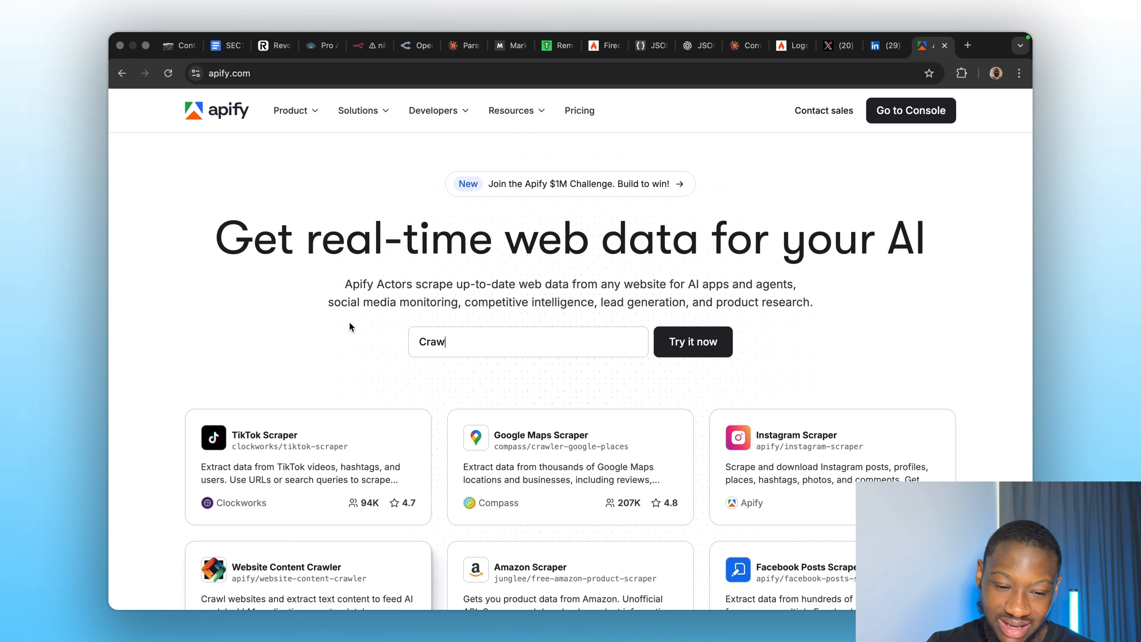
click(435, 340)
text(linkedin)
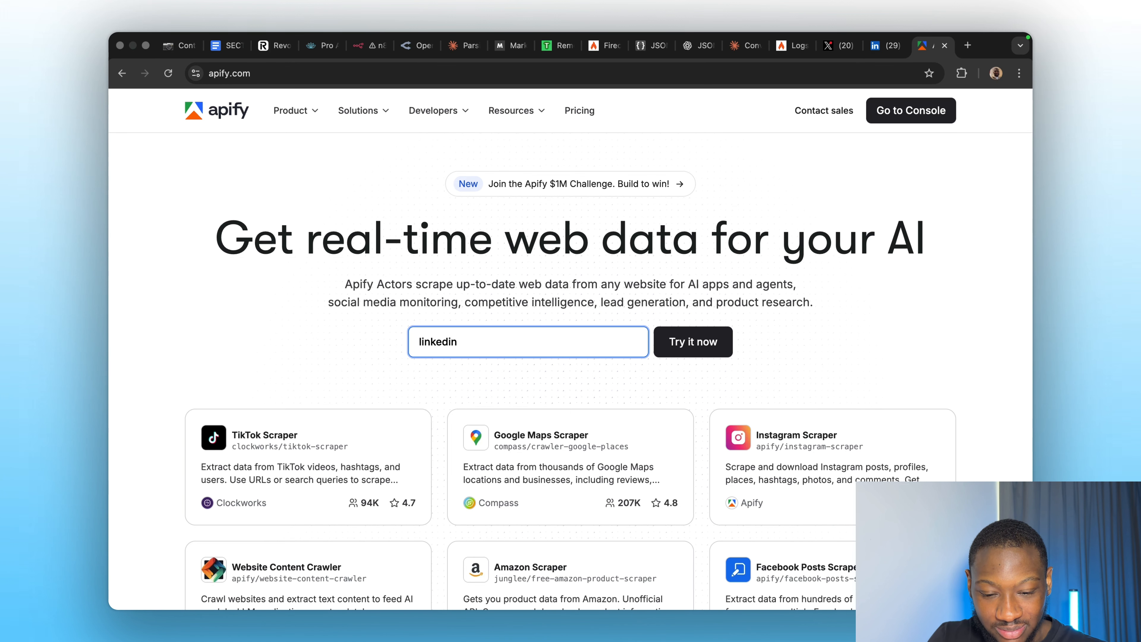
key(Return)
scroll(377, 380, down, 2)
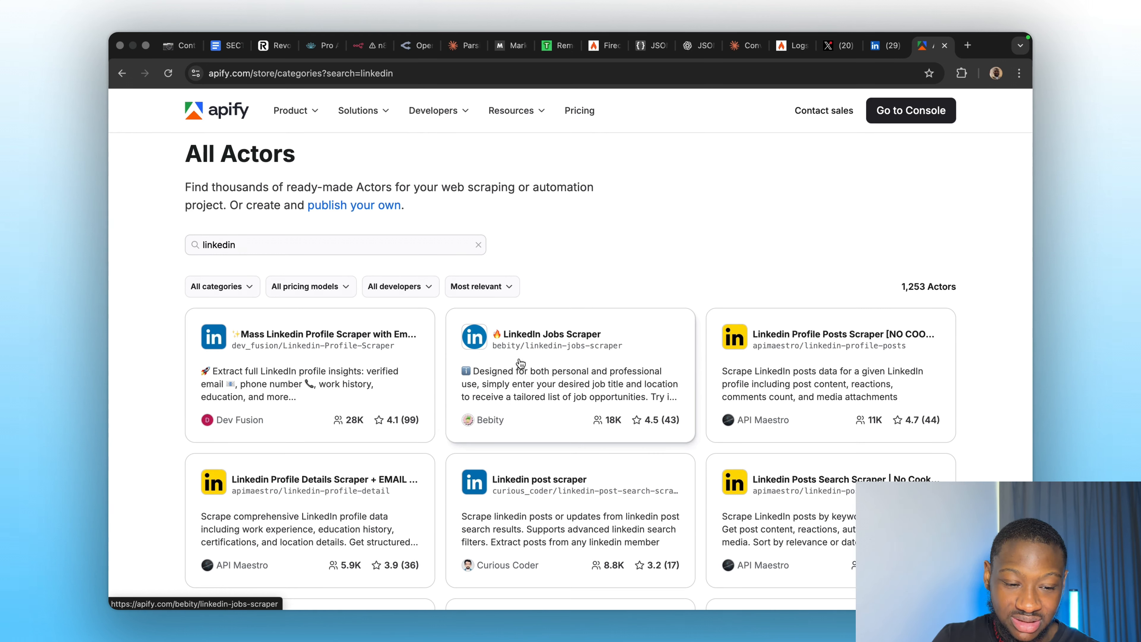
Search the store for instagram, then twitter, and clear the search to list all actors.
click(325, 242)
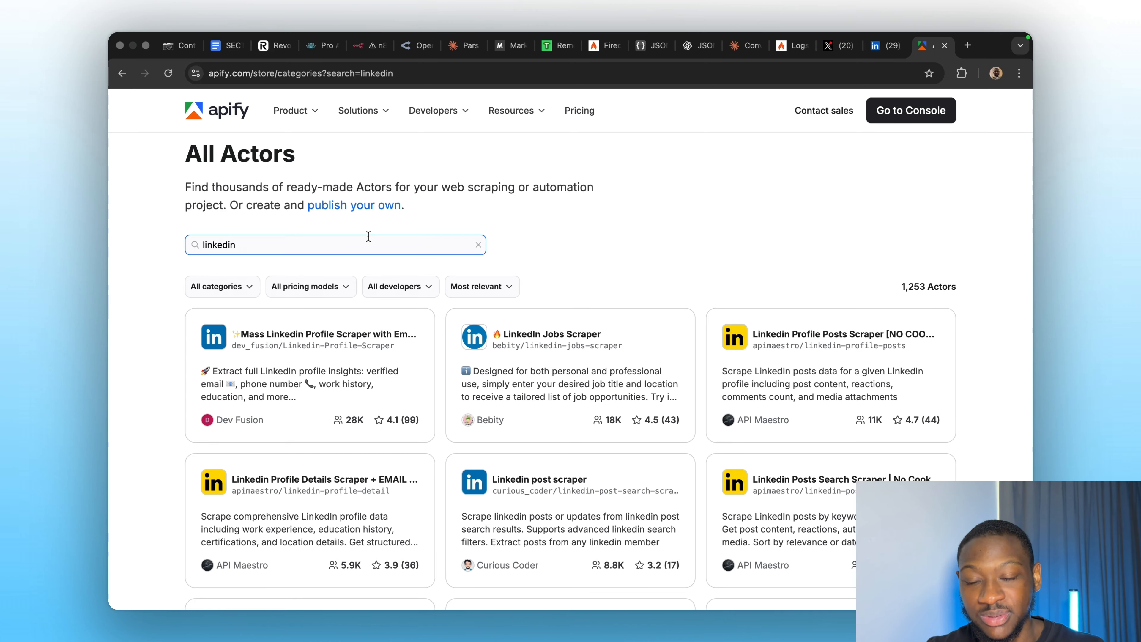
click(352, 247)
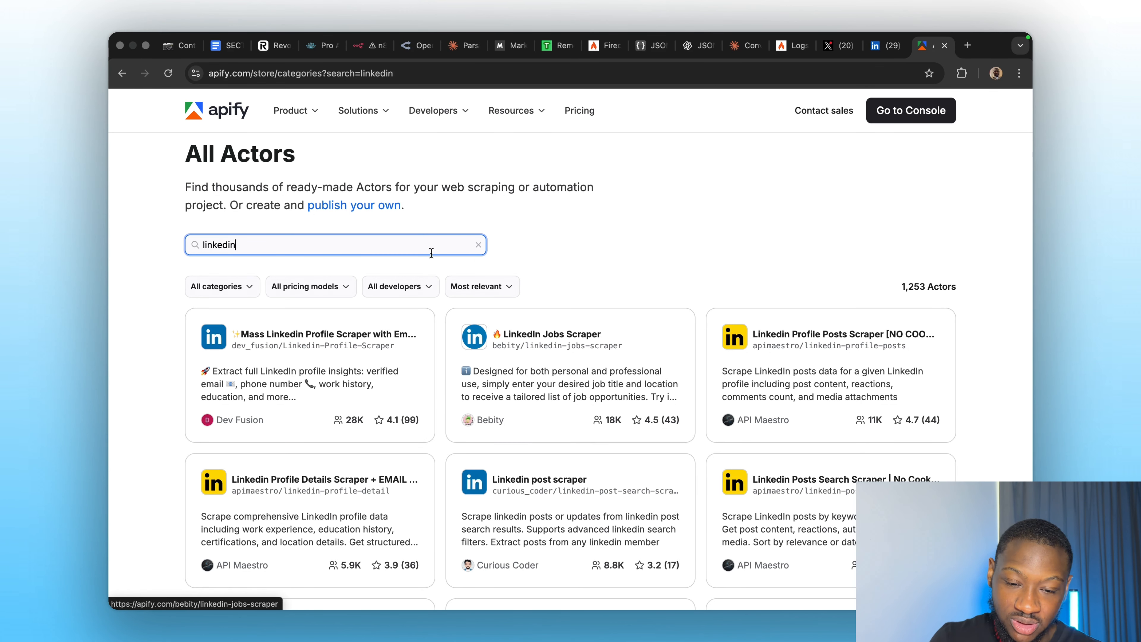
key(super+a)
key(BackSpace)
text(inst)
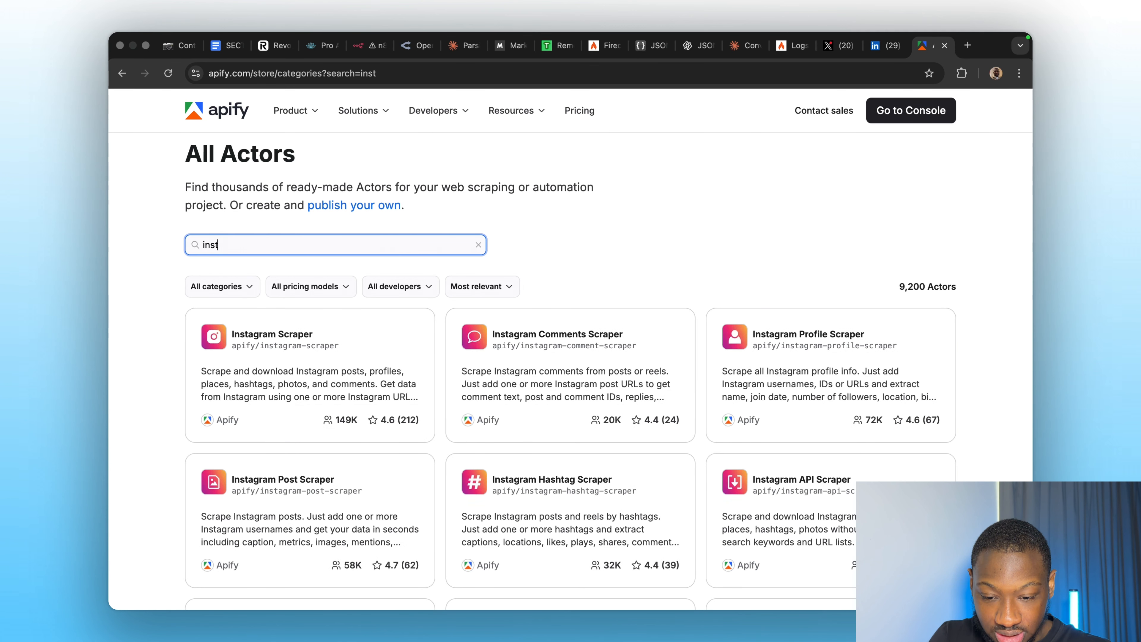
text(agram)
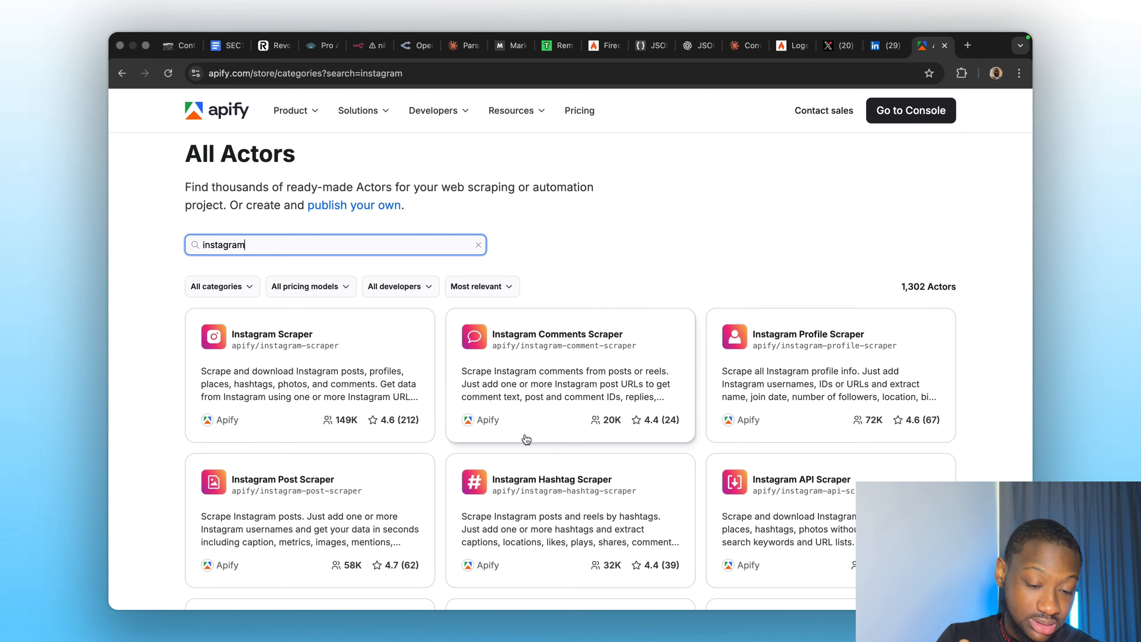
key(super+a)
key(BackSpace)
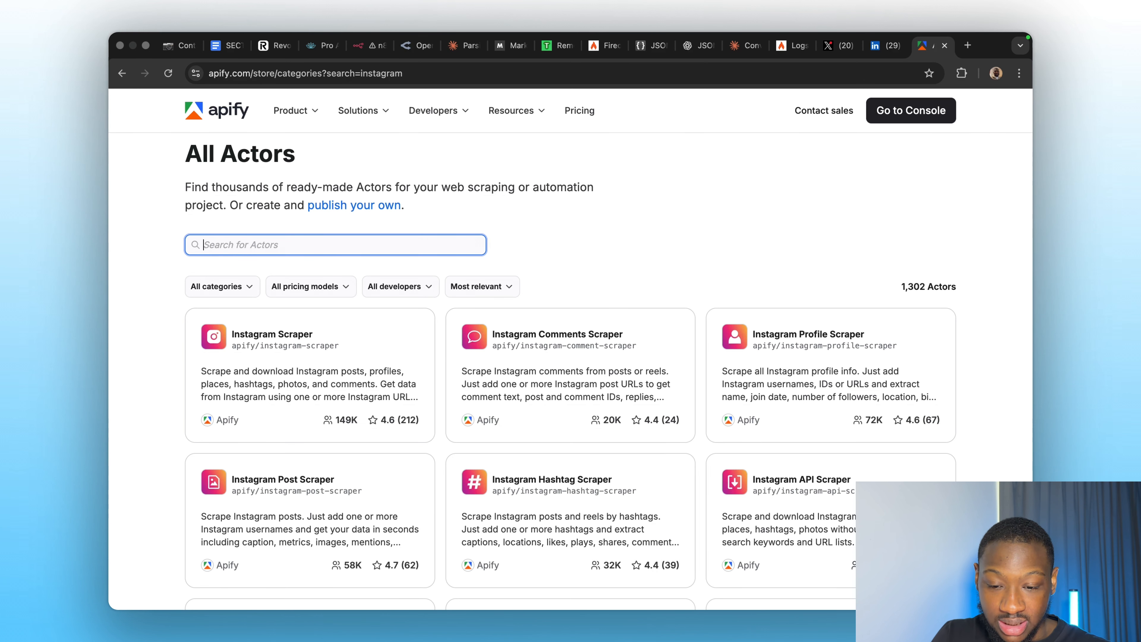
text(twitter)
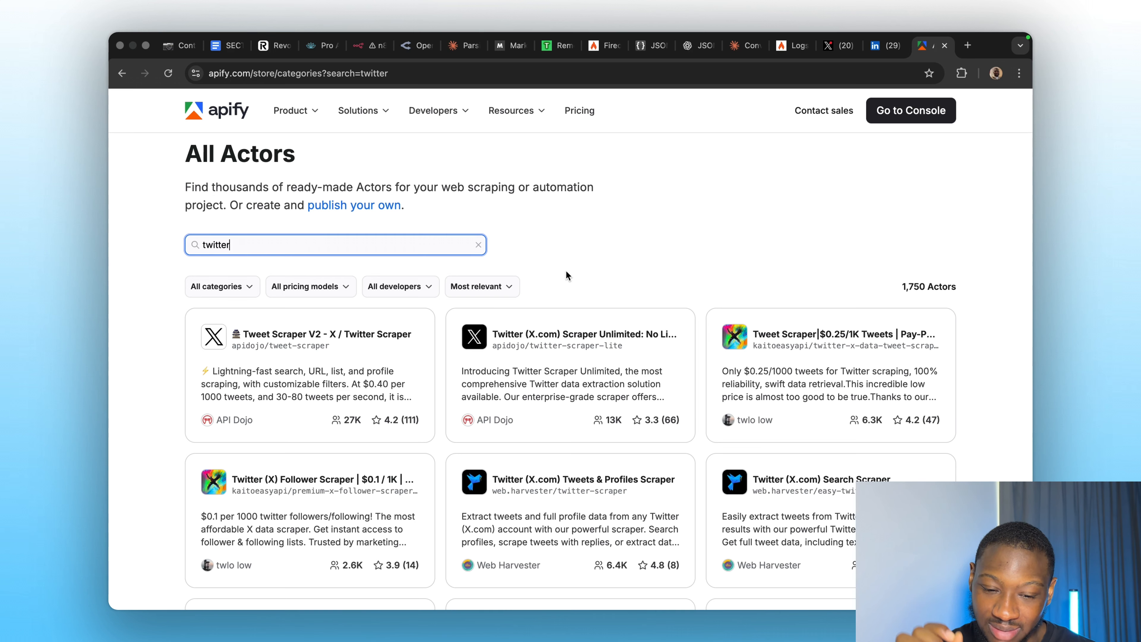
click(479, 244)
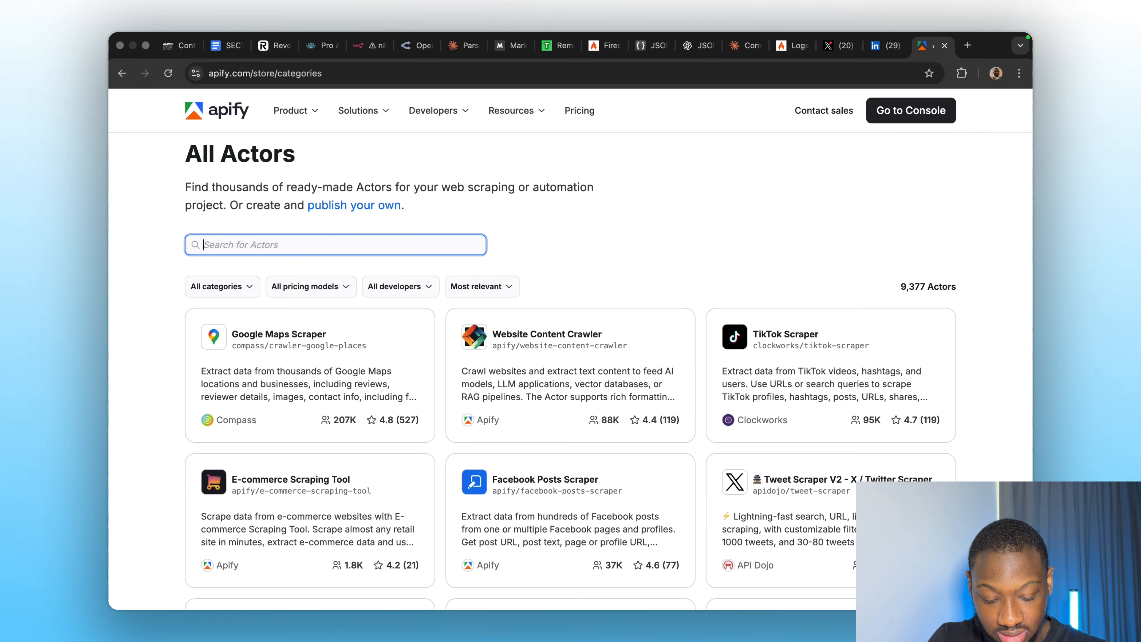
Search Apify Actors for 'linkedin profile' and preview the Linkedin Profile Posts Scraper.
text(linkedin)
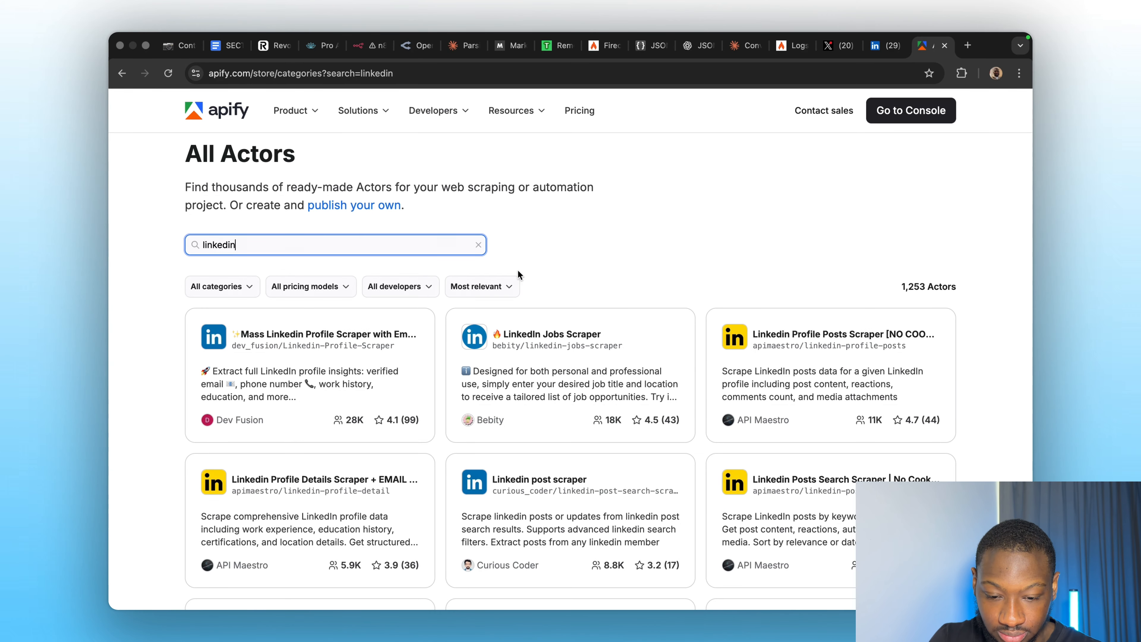
text( profile)
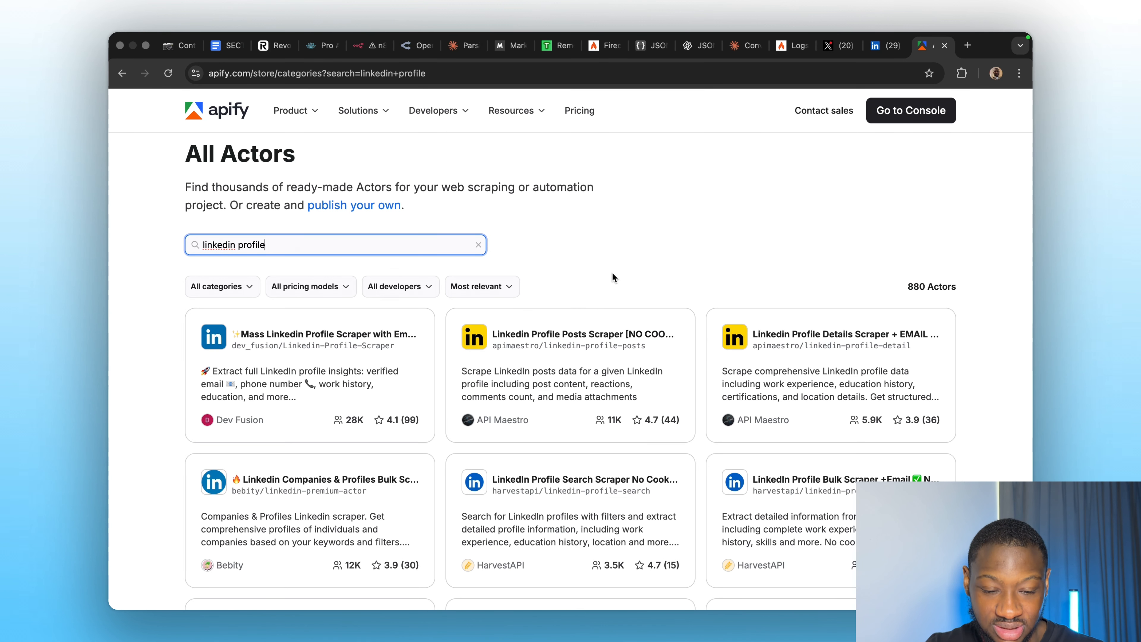
click(541, 365)
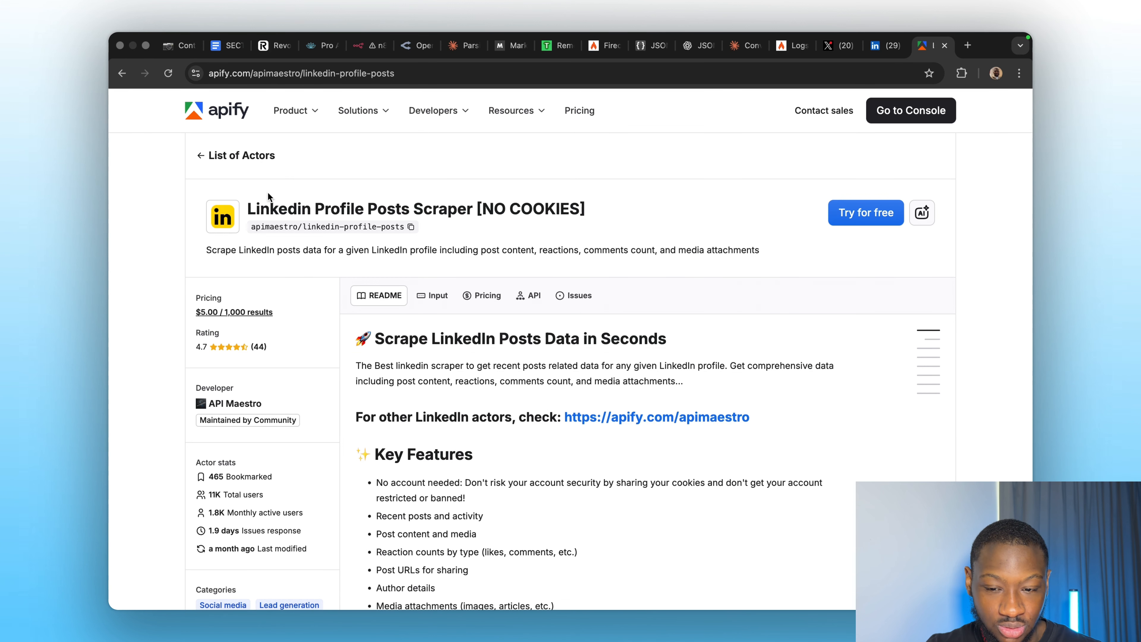
click(122, 74)
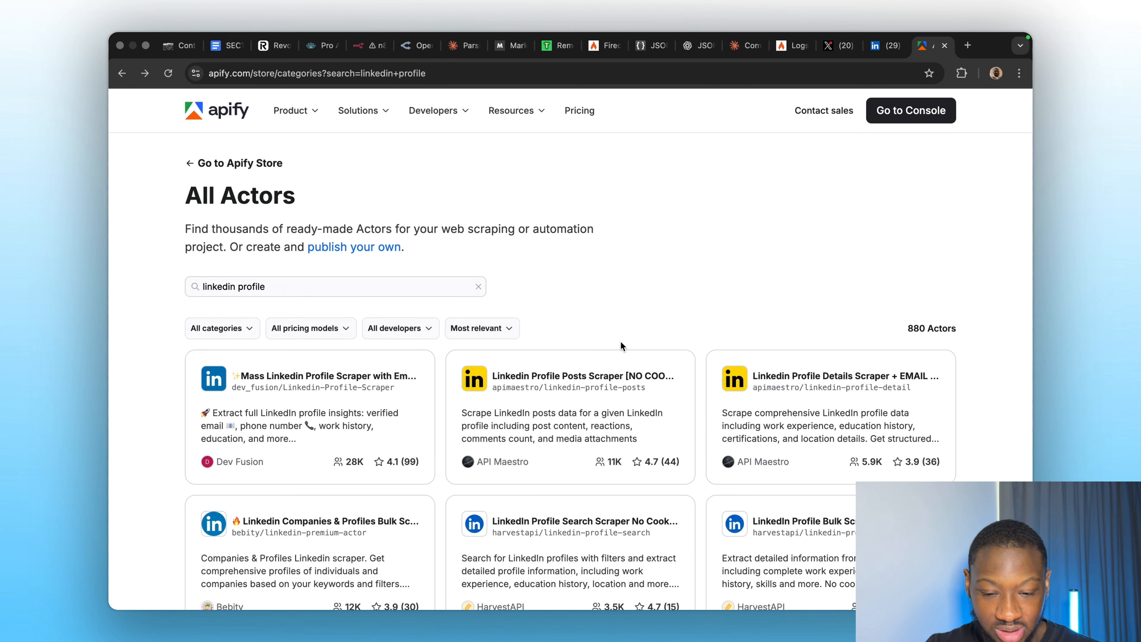
Filter actors to Pay per result and open the Linkedin Profile Posts Scraper at $5.00 per 1,000 results.
click(329, 330)
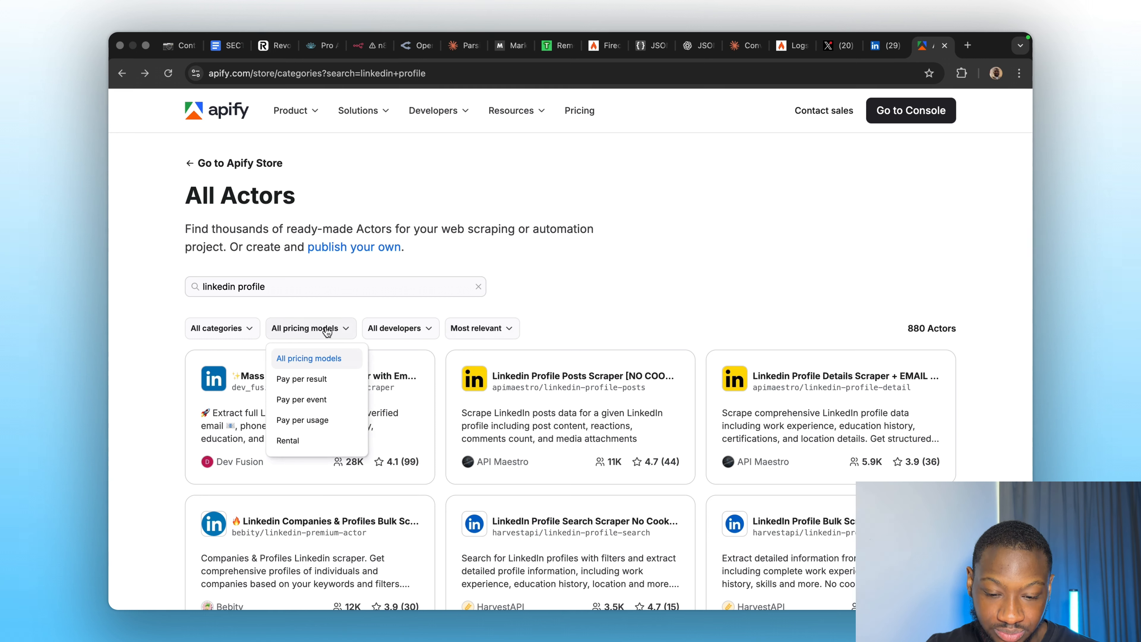
click(314, 380)
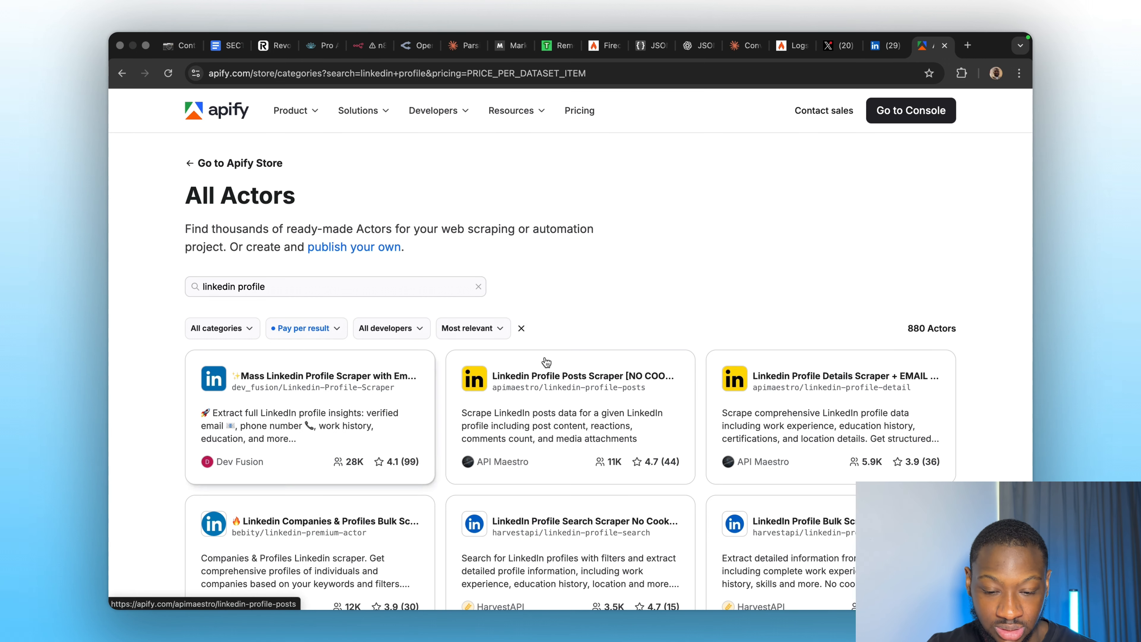
click(330, 329)
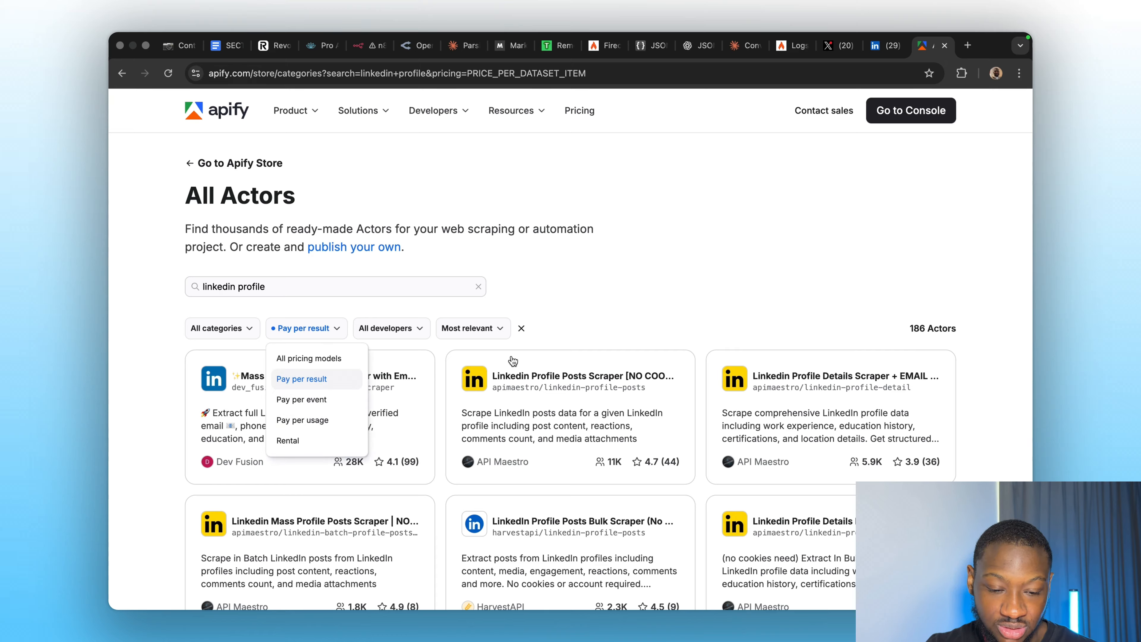
click(628, 310)
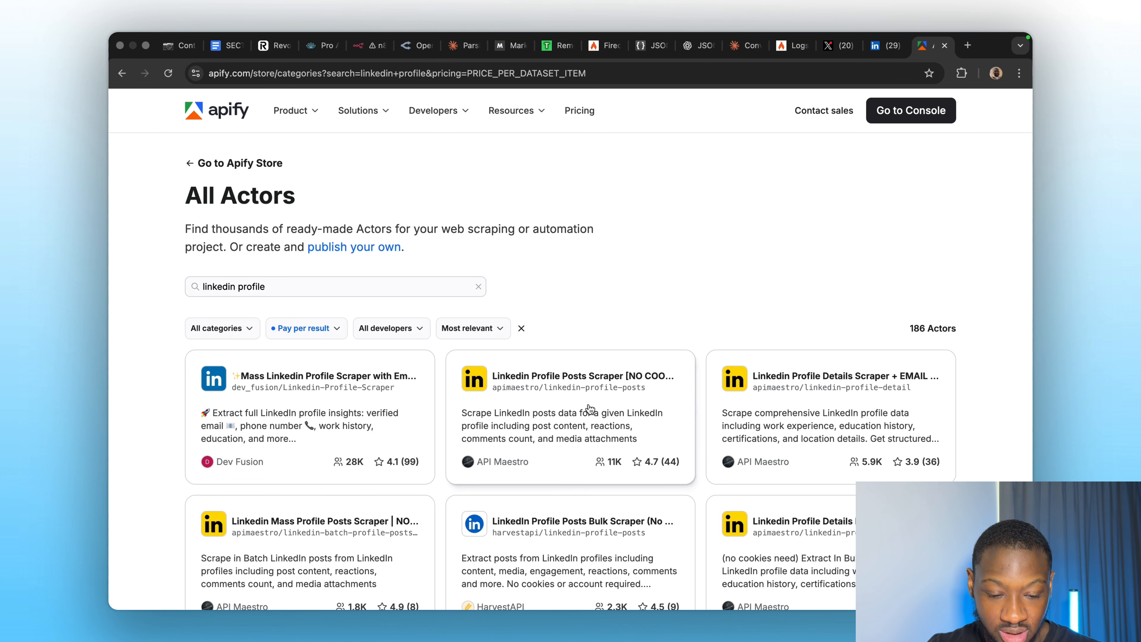
click(532, 407)
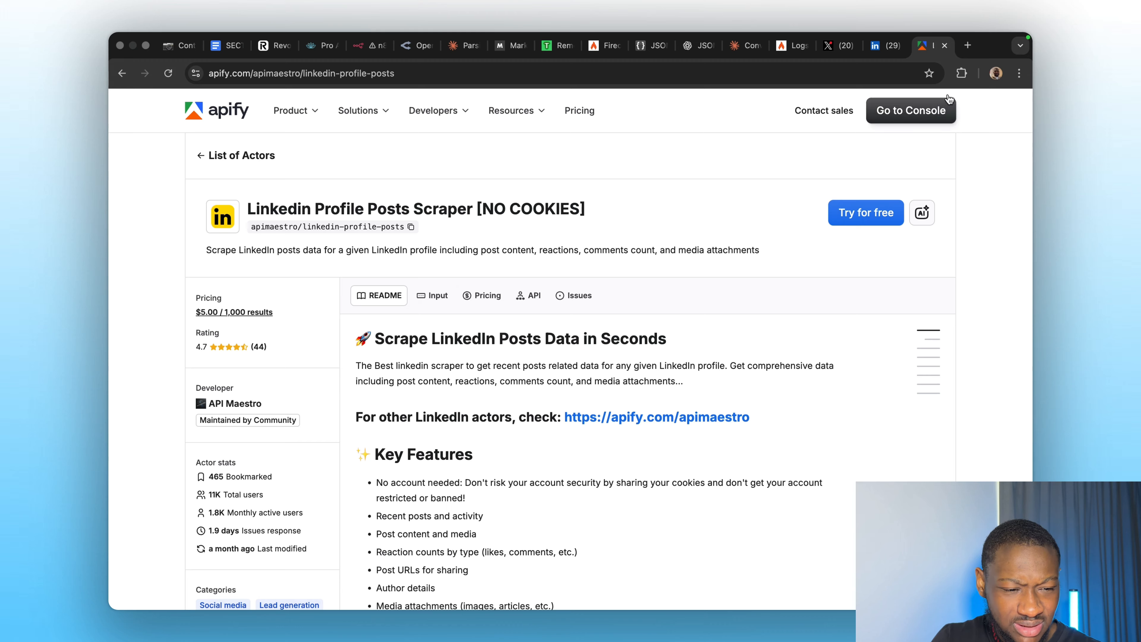
click(967, 45)
In Google, calculate 5/1000 = 0.005 as the per-result cost, then return to the Apify scraper page.
text(1000/)
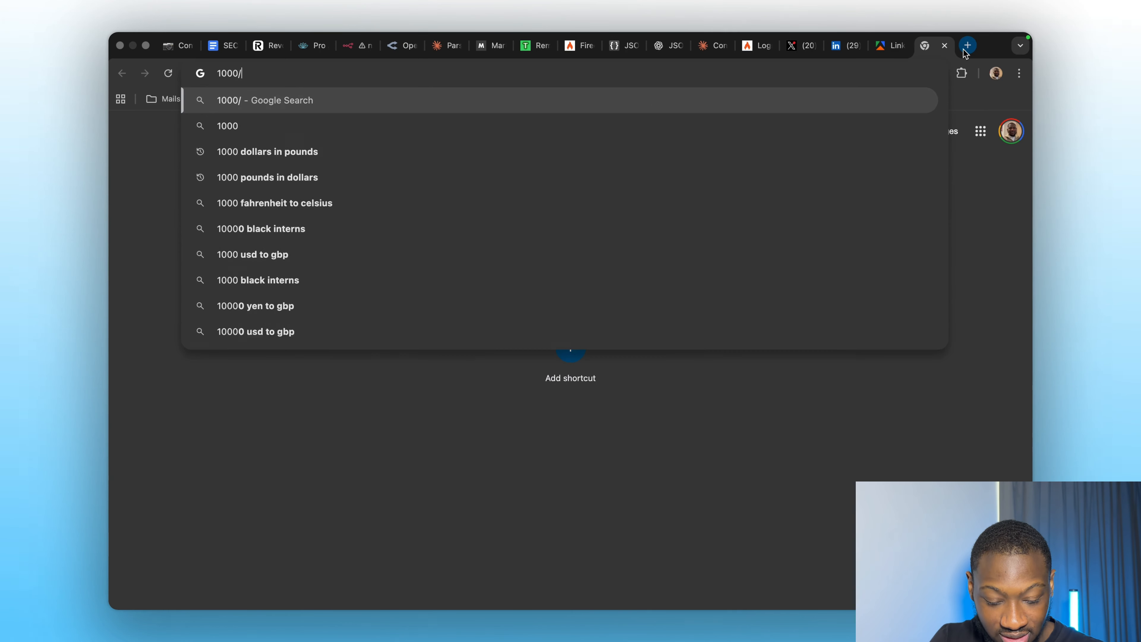
text(5)
key(Return)
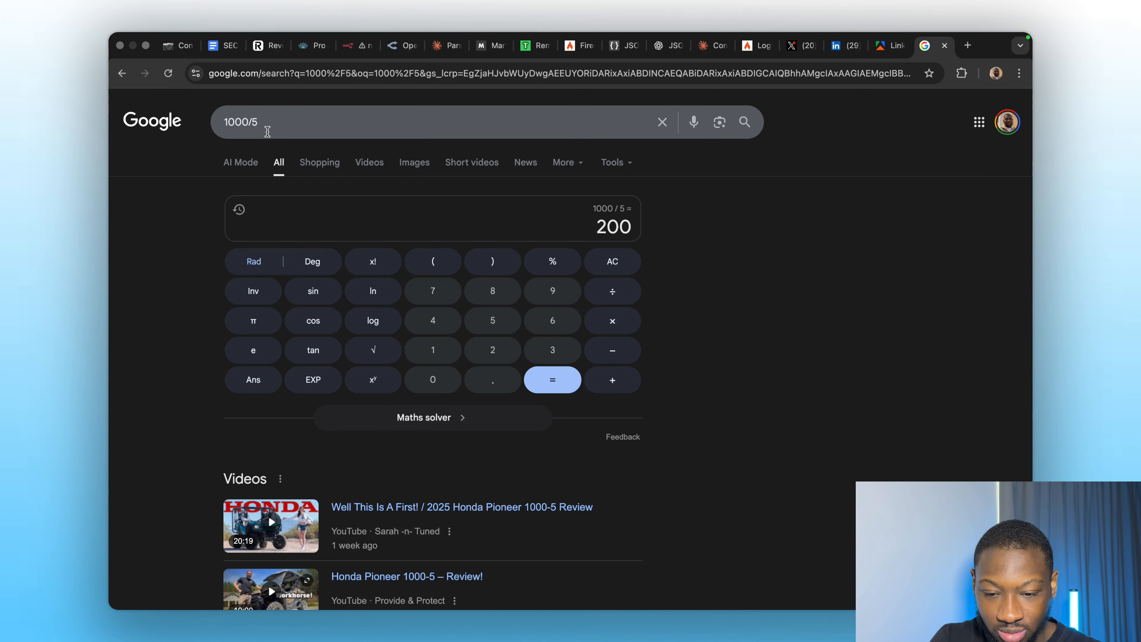
click(270, 129)
key(super+a)
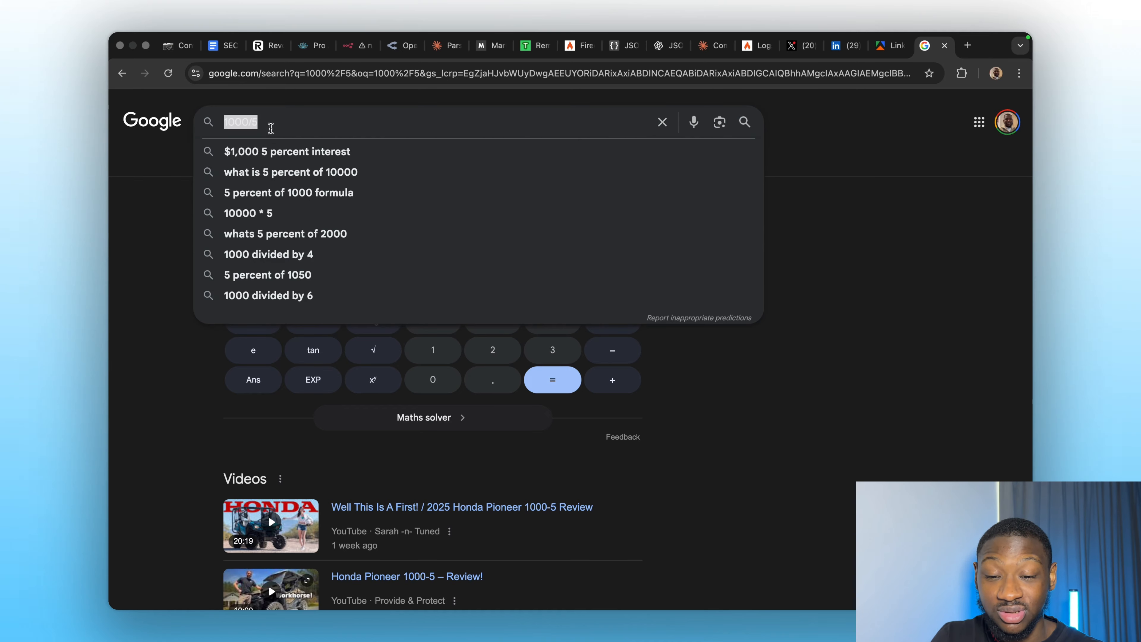
click(287, 120)
key(super+a)
key(BackSpace)
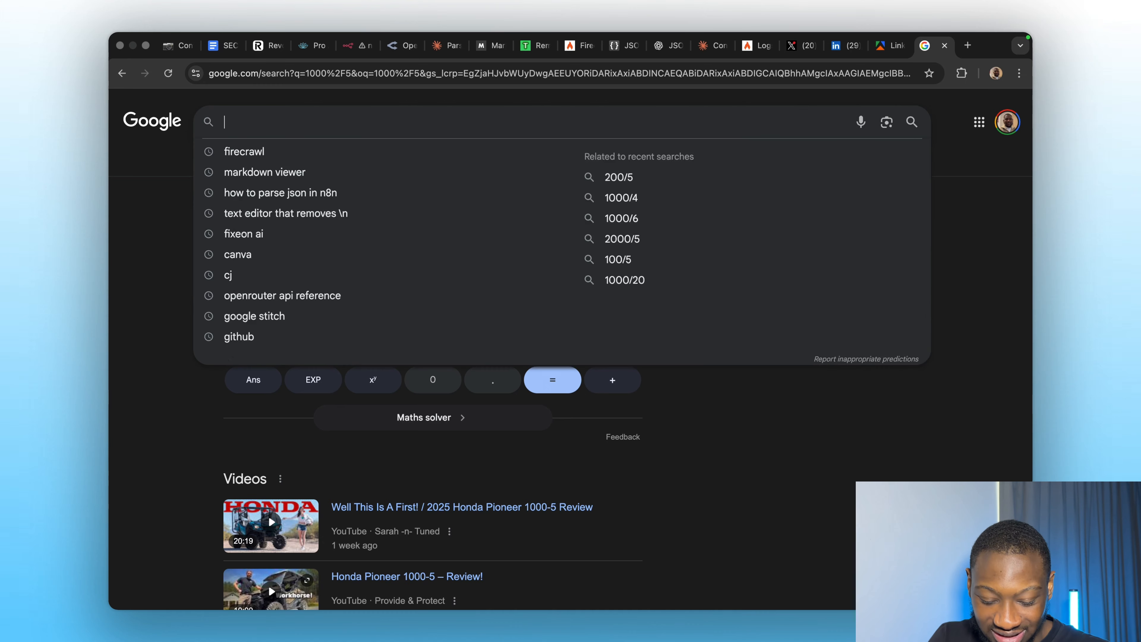
text(5/1000)
key(Return)
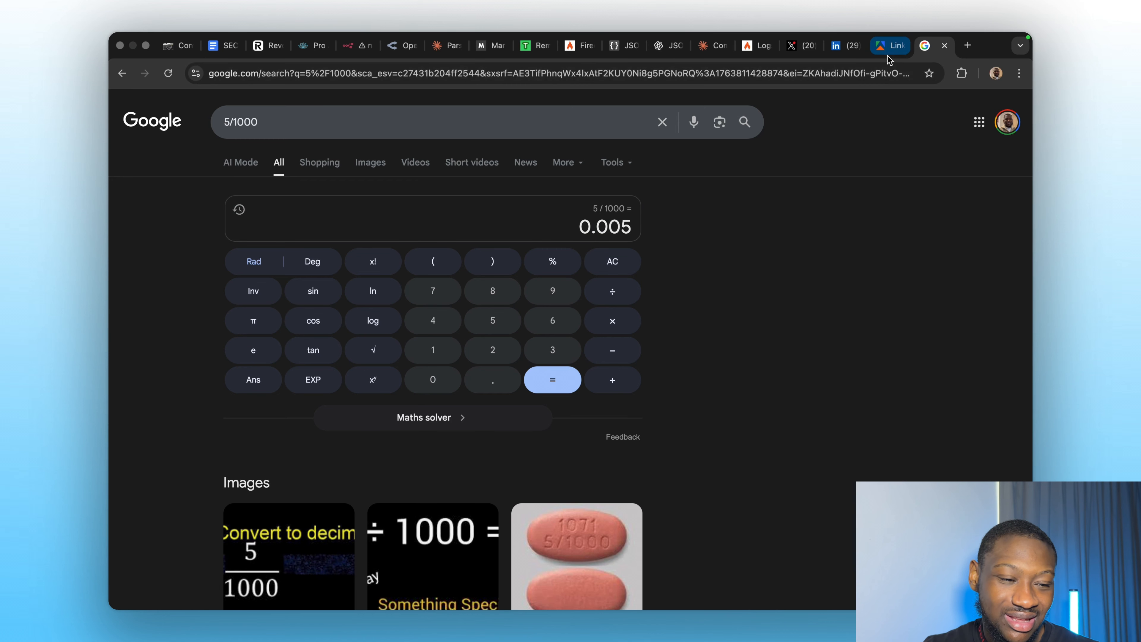
click(890, 45)
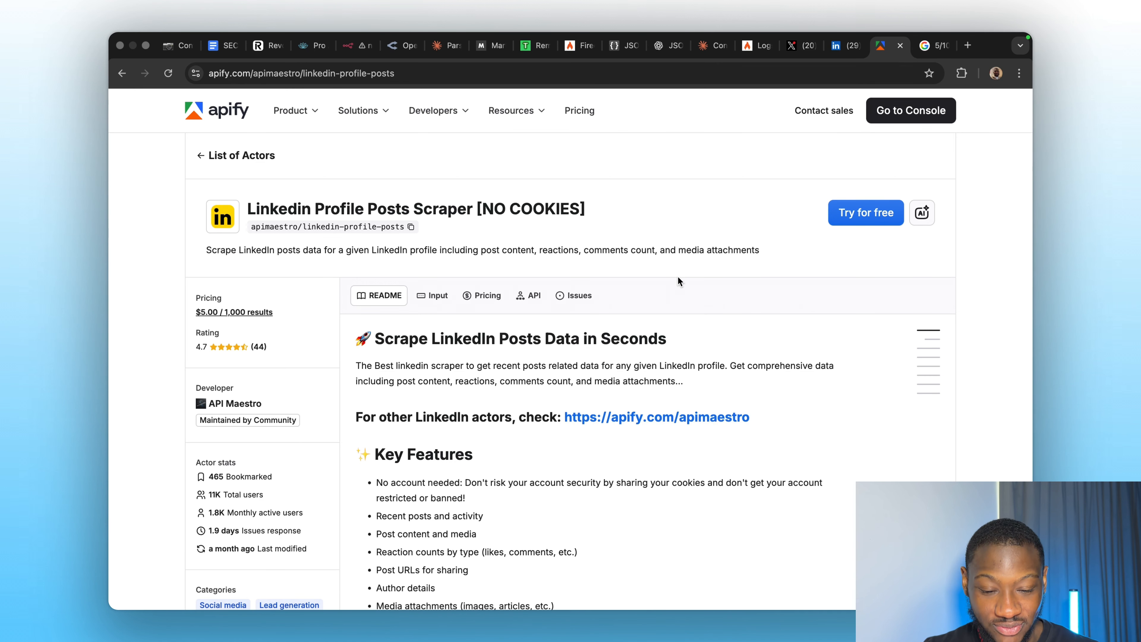
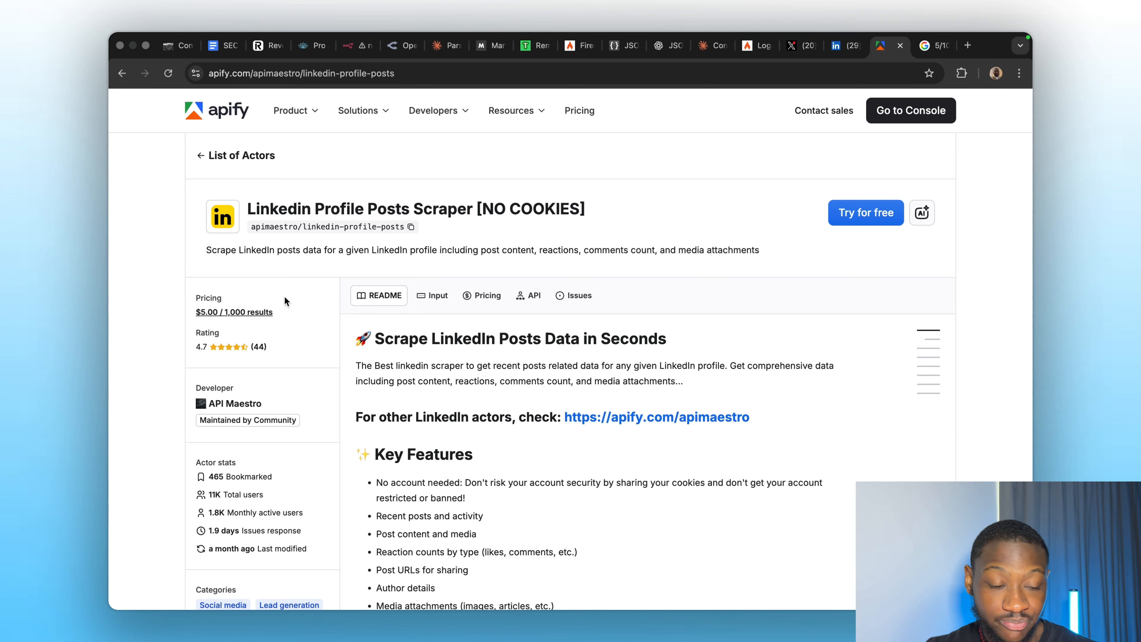
Open Apify's pricing page in a new tab, review it, and return to the scraper page.
click(930, 45)
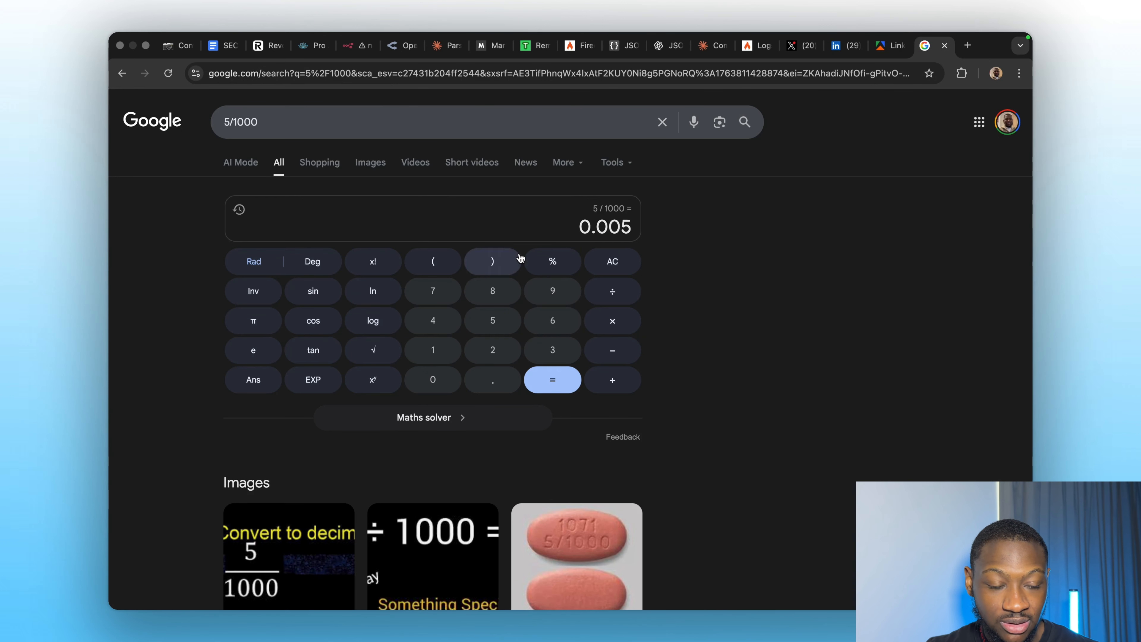
click(879, 46)
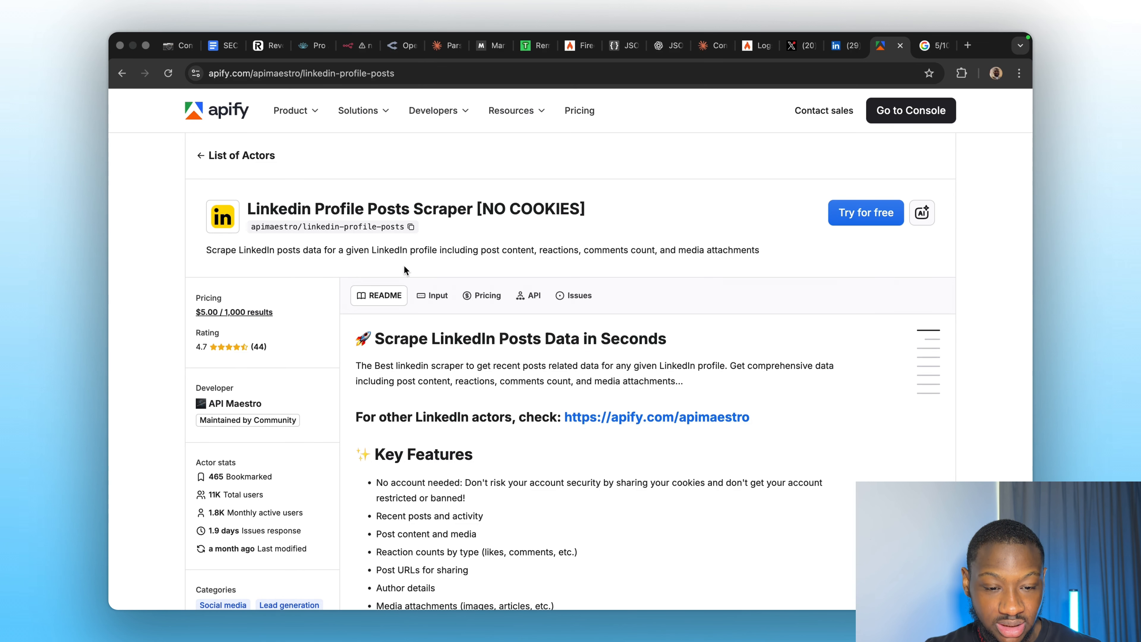
right_click(579, 110)
click(624, 116)
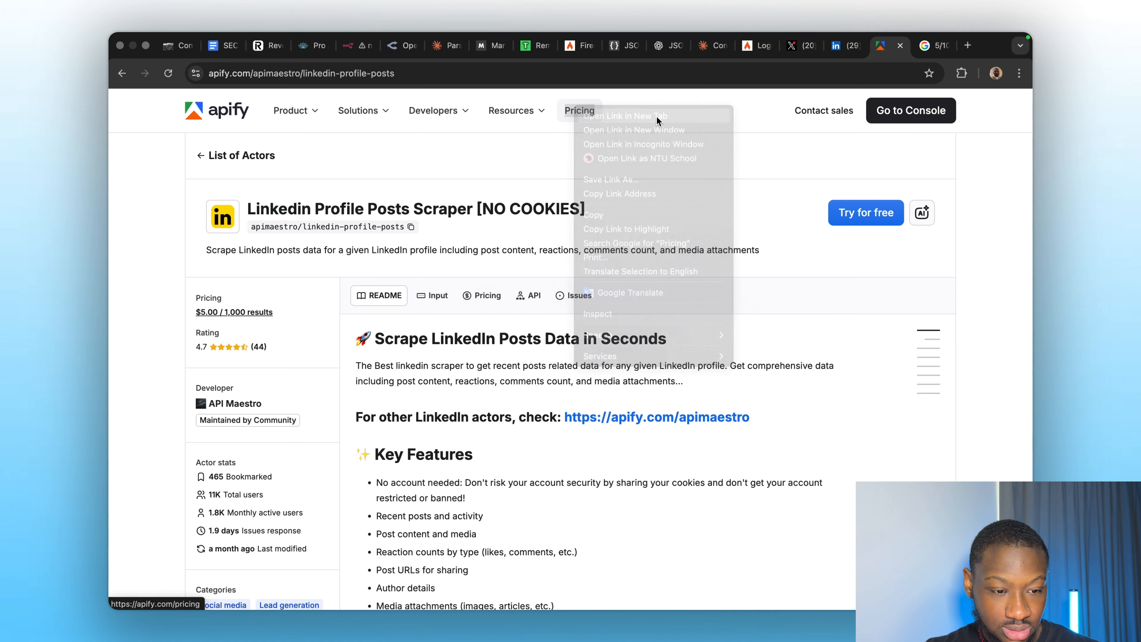
key(ctrl+Tab)
scroll(503, 371, down, 2)
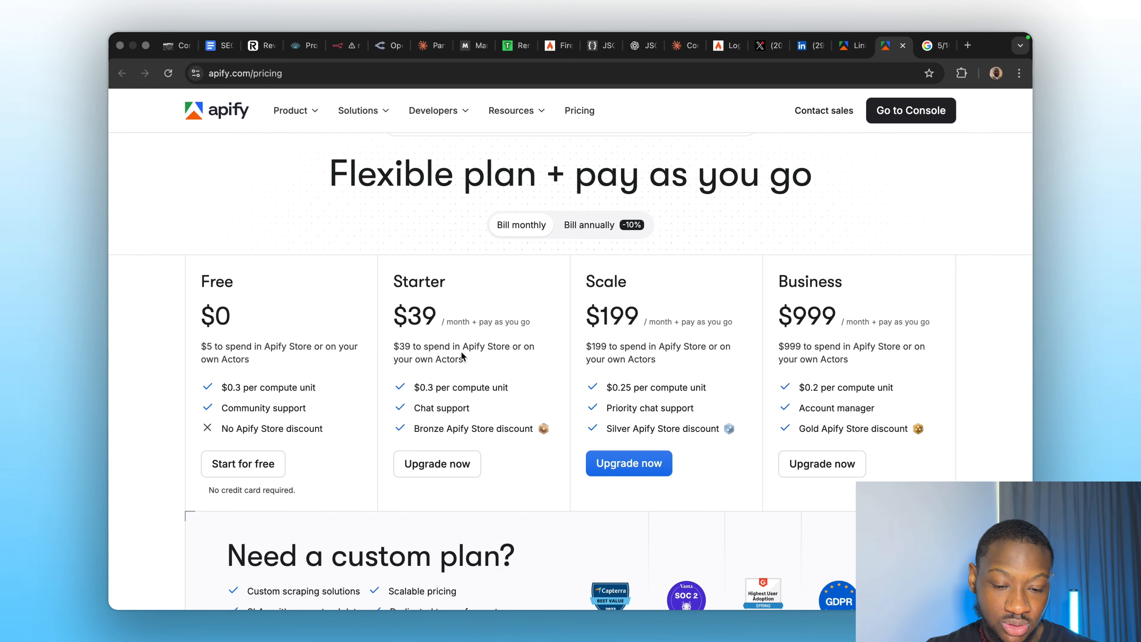
key(ctrl+shift+Tab)
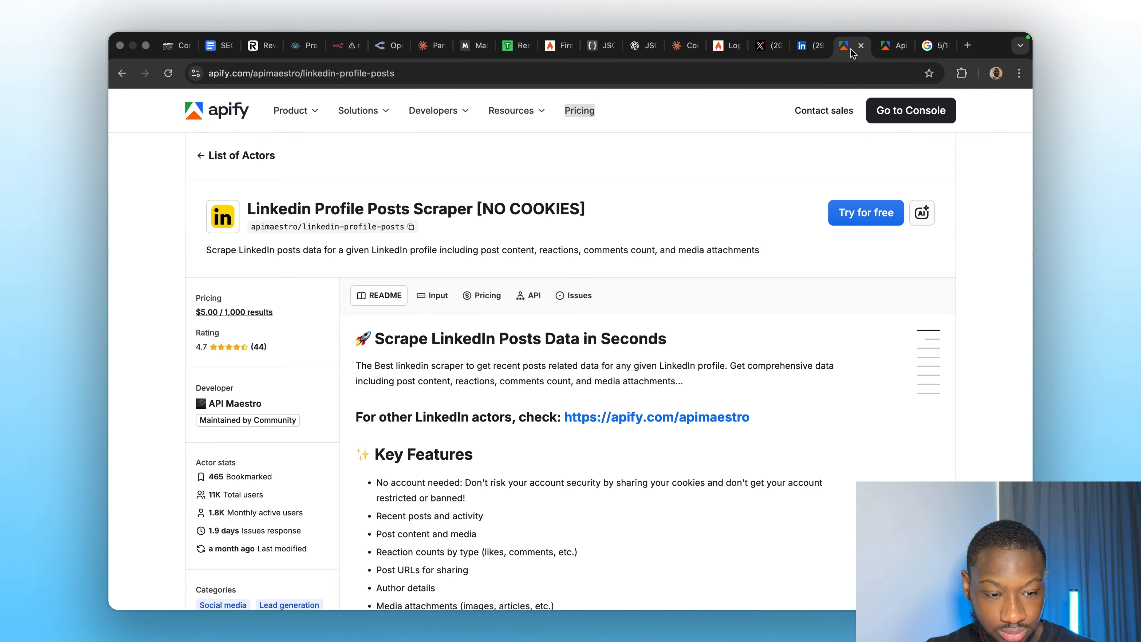
Open the scraper in Apify Console and copy its 'Run Actor synchronously and get dataset items' URL.
click(867, 221)
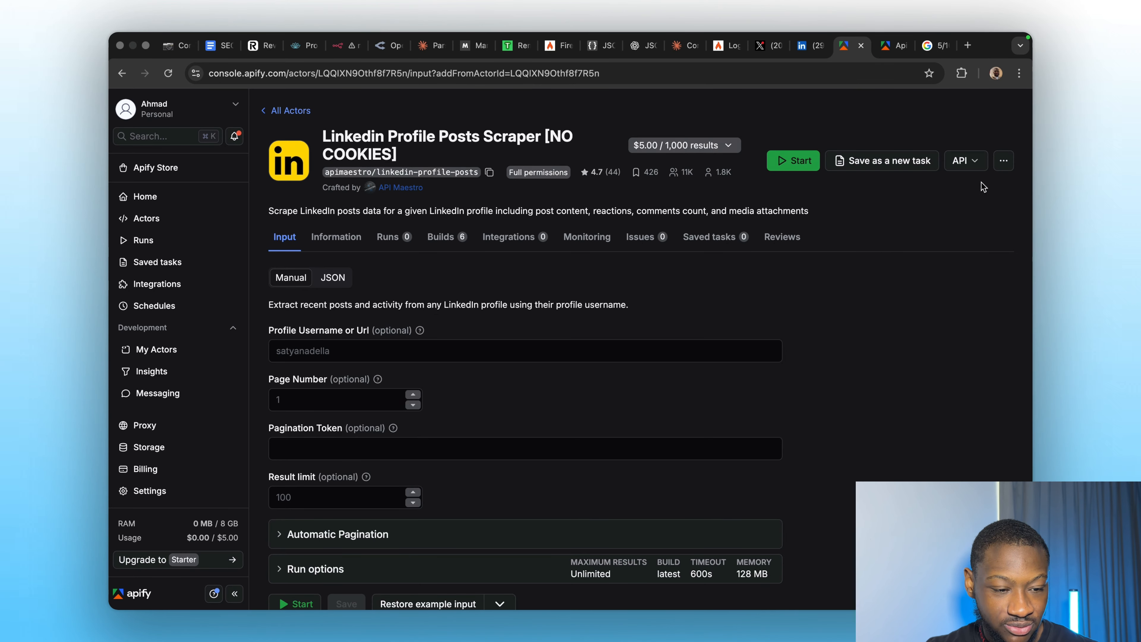
click(962, 161)
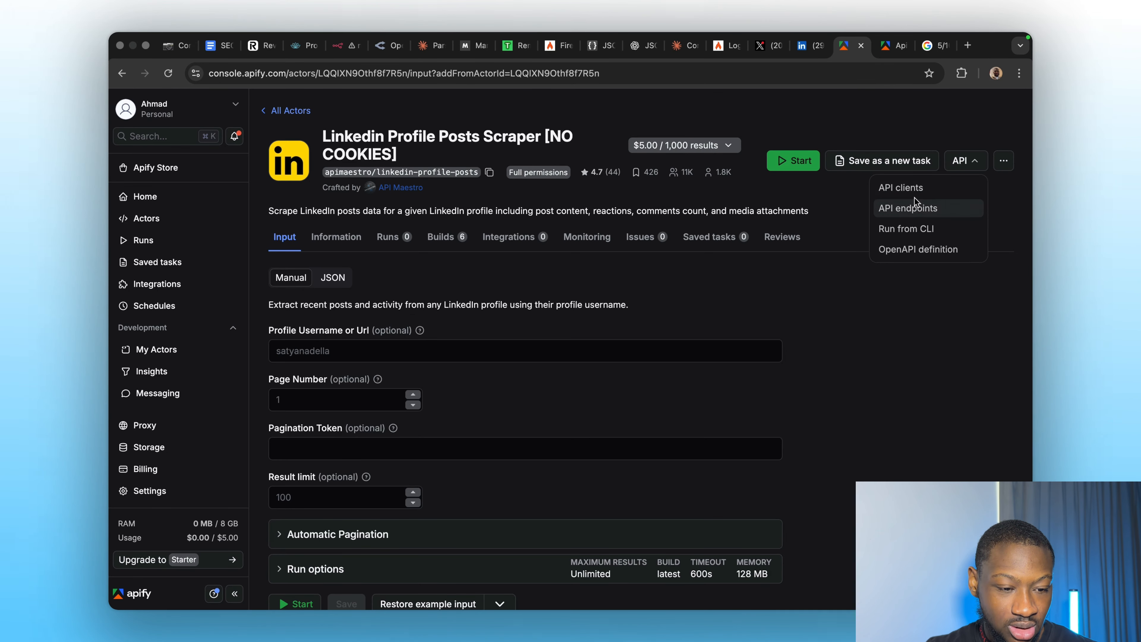
click(913, 207)
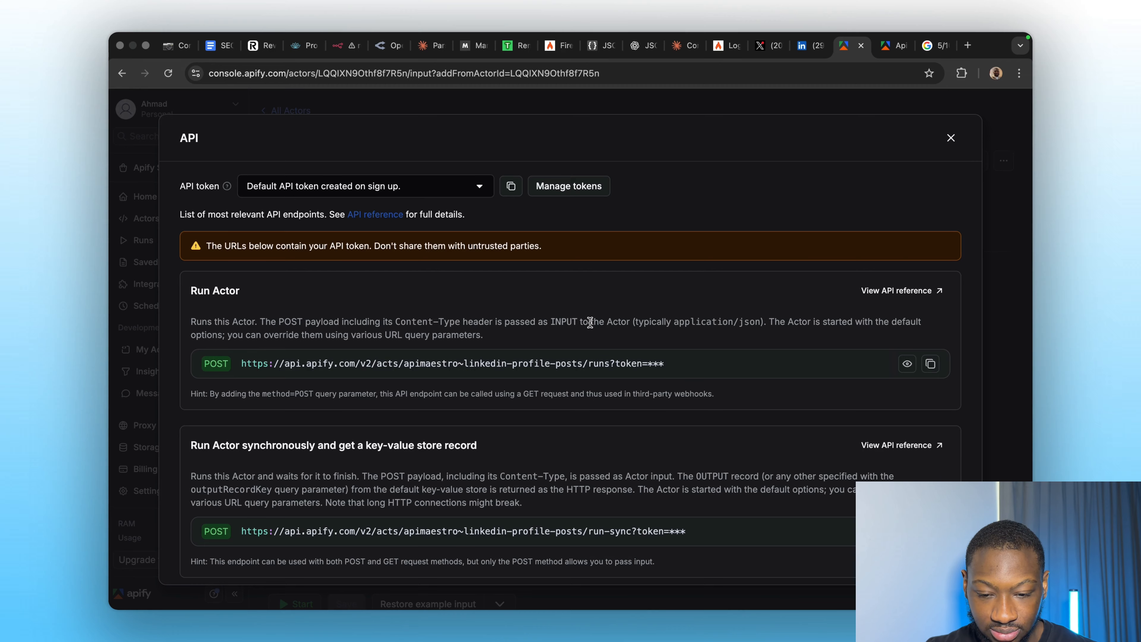
scroll(498, 468, down, 4)
scroll(499, 467, down, 8)
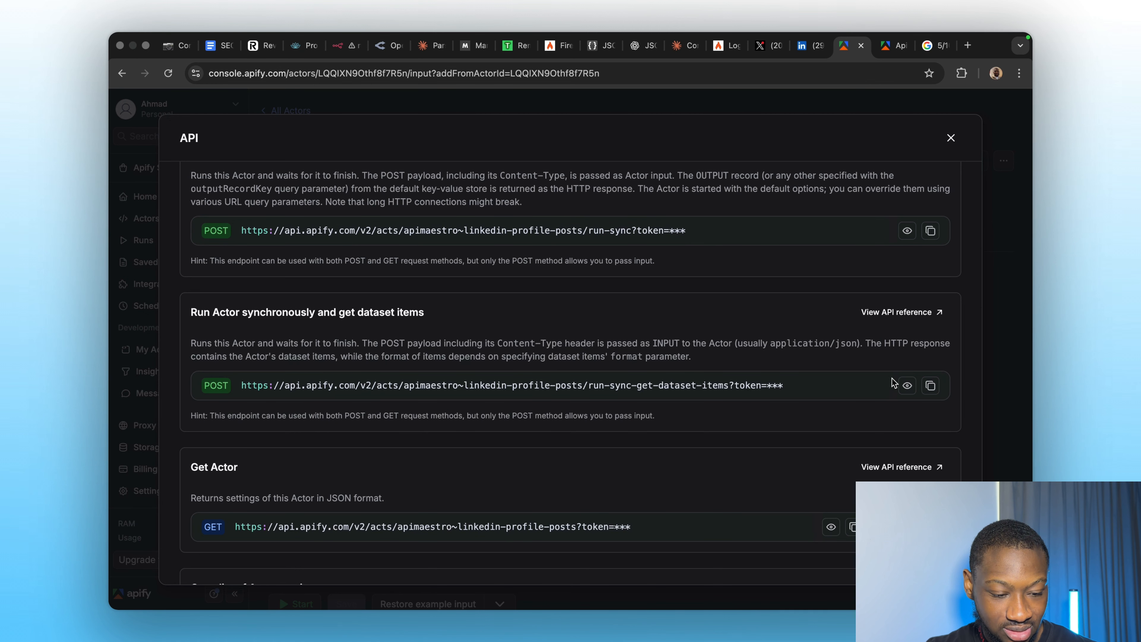
click(931, 385)
Review the rest of the actor's API endpoints list before returning to the n8n workflow.
scroll(525, 385, down, 2)
scroll(458, 438, up, 5)
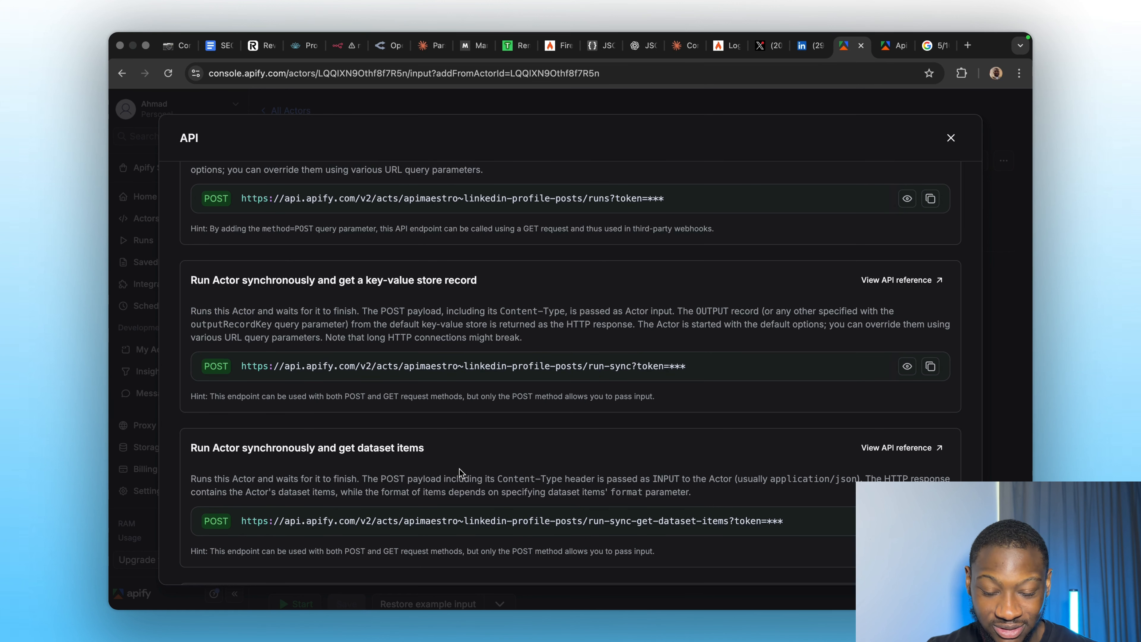
scroll(436, 337, up, 4)
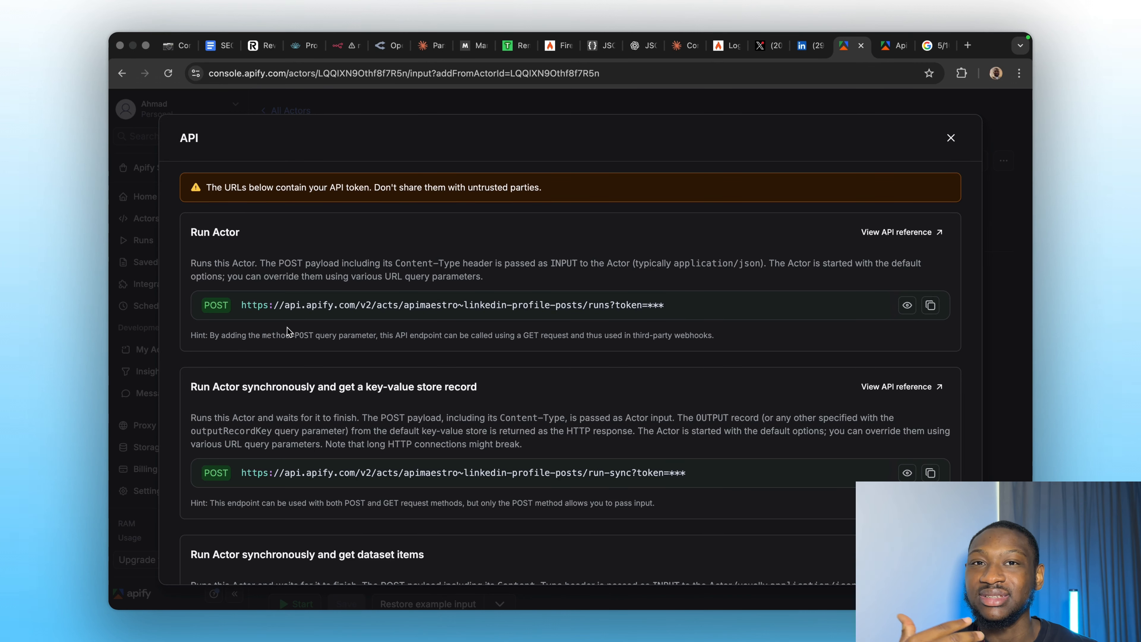
scroll(292, 360, down, 3)
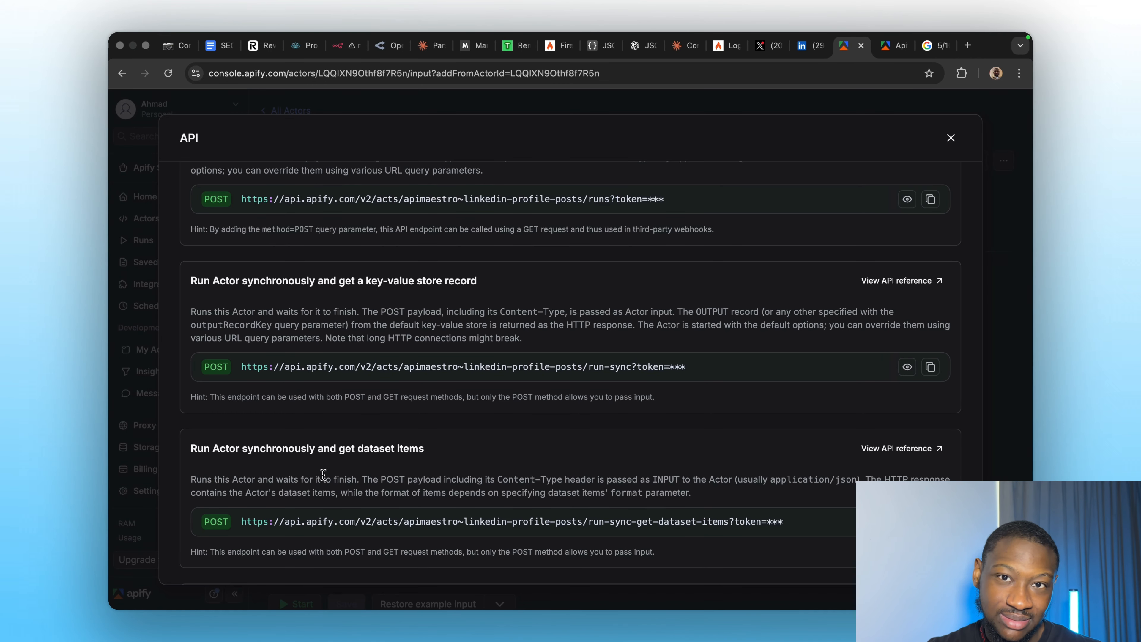
scroll(390, 477, down, 1)
scroll(390, 476, down, 3)
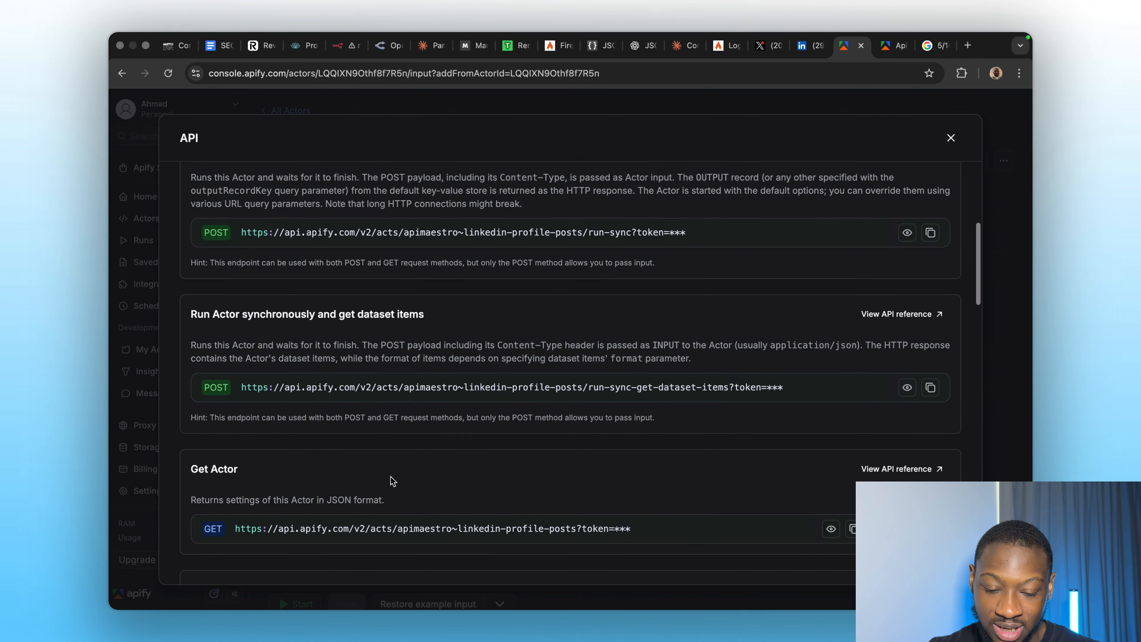
scroll(390, 476, up, 8)
scroll(317, 471, down, 4)
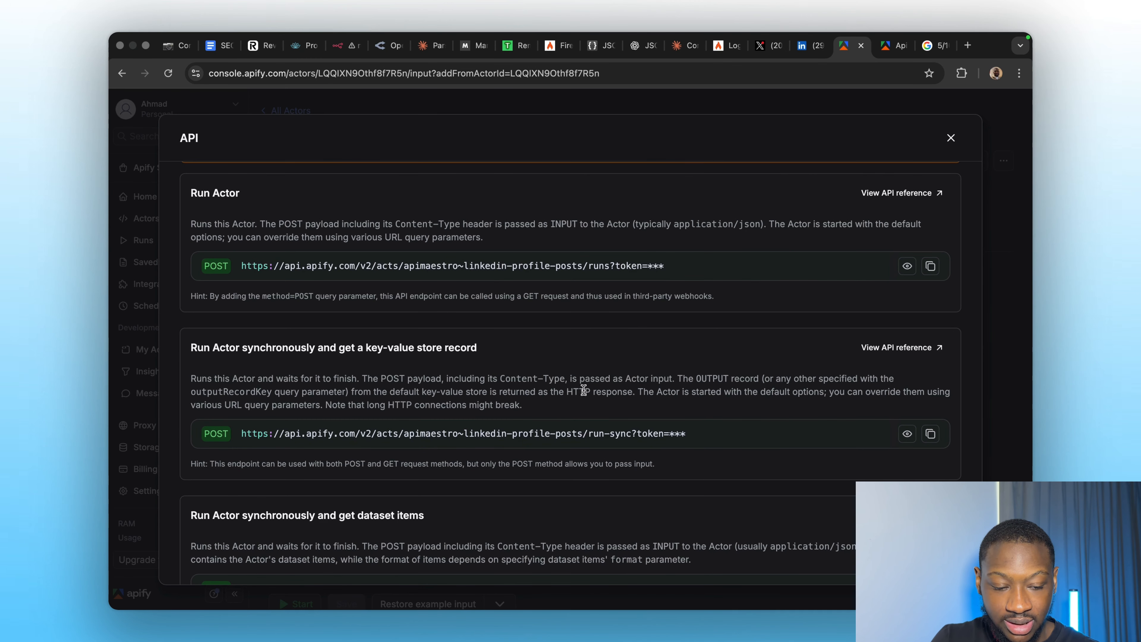
scroll(583, 392, down, 4)
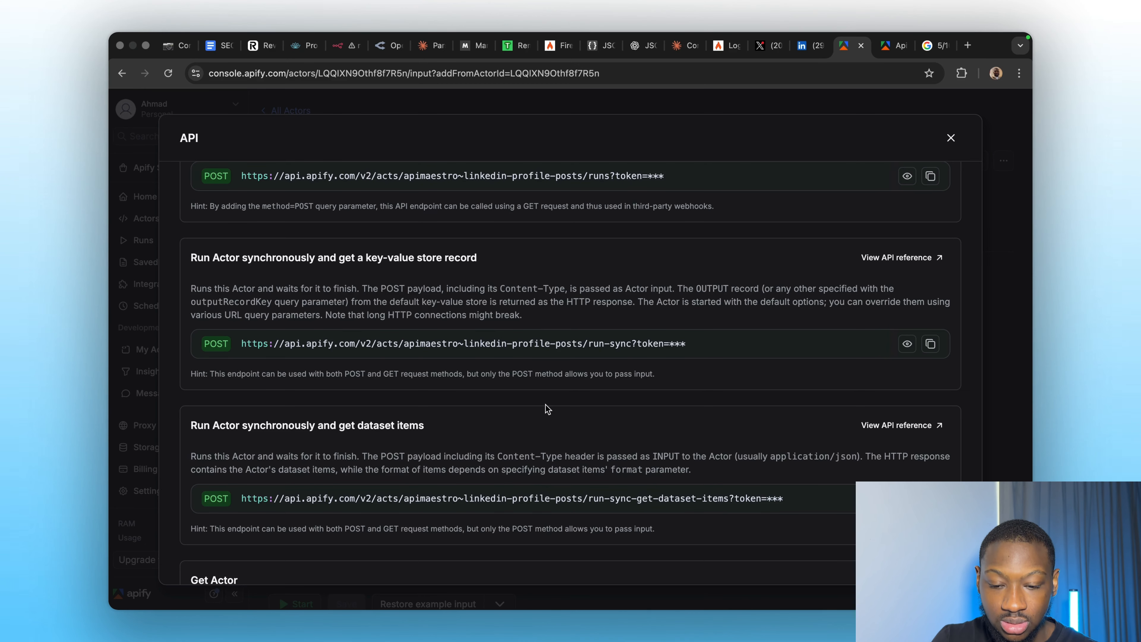
click(344, 45)
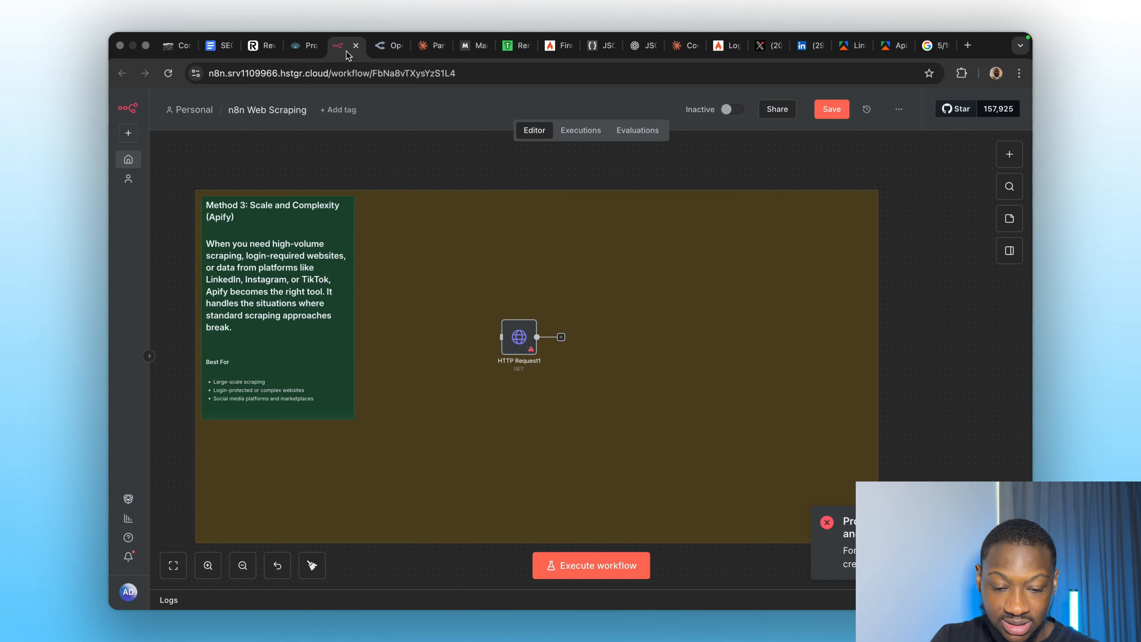
Paste the Apify endpoint as HTTP Request1's URL and set the method to POST.
double_click(525, 336)
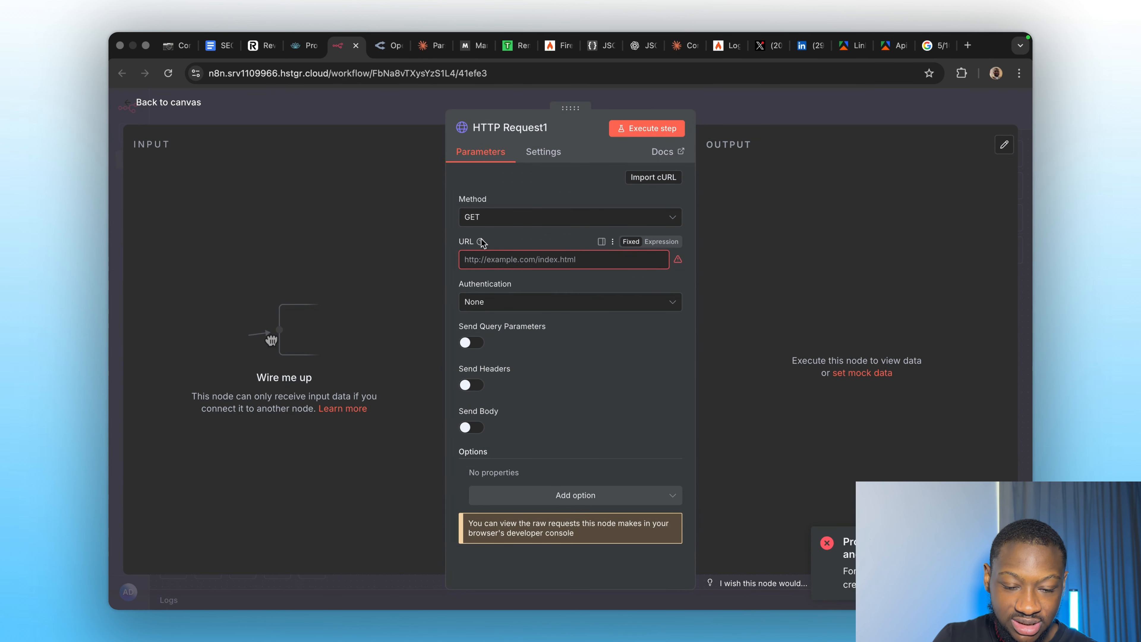
click(480, 261)
key(super+v)
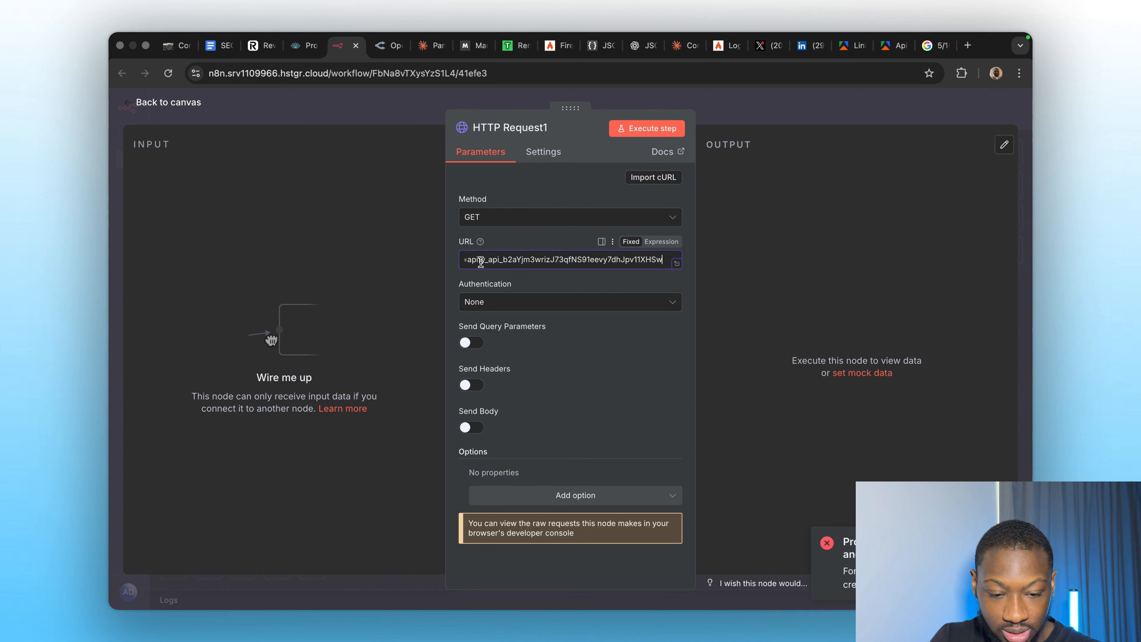
click(546, 280)
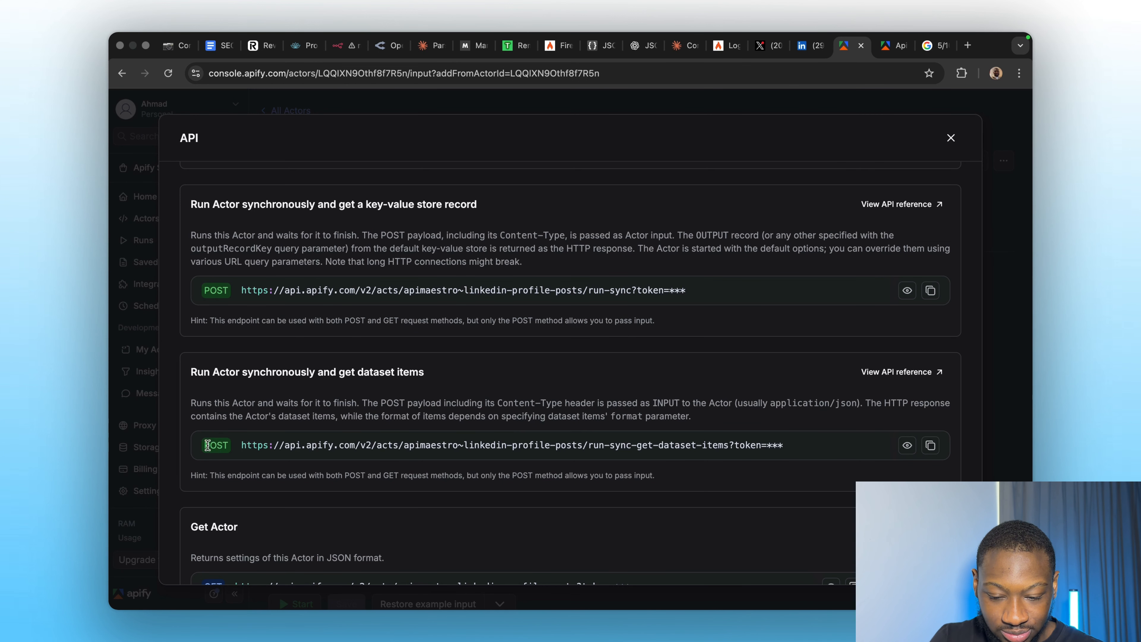
click(342, 47)
click(534, 217)
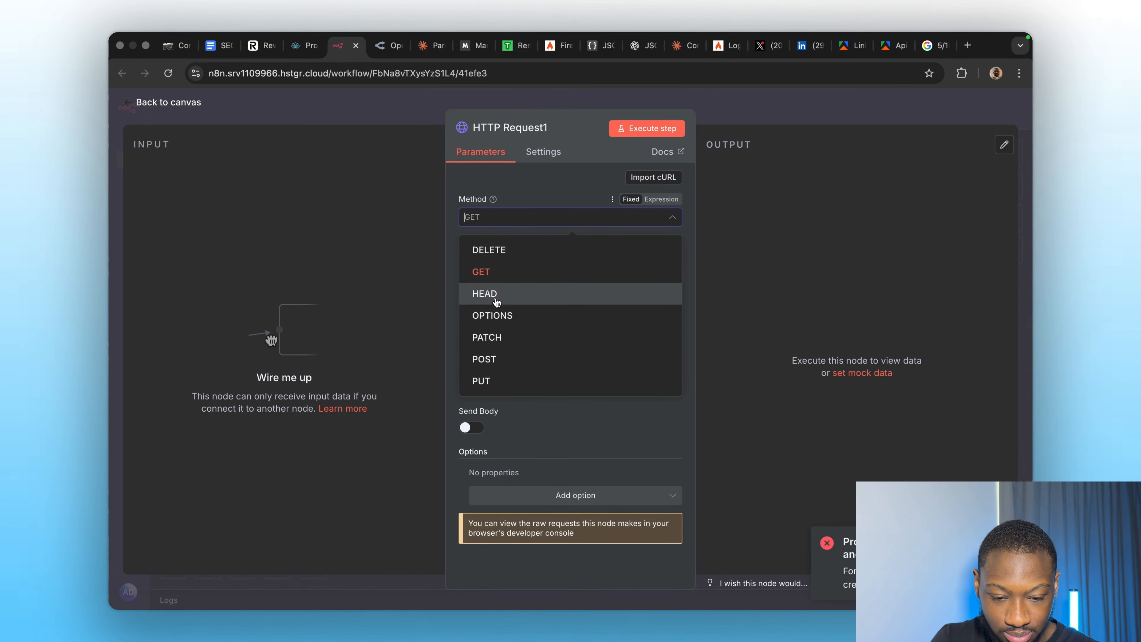
click(483, 359)
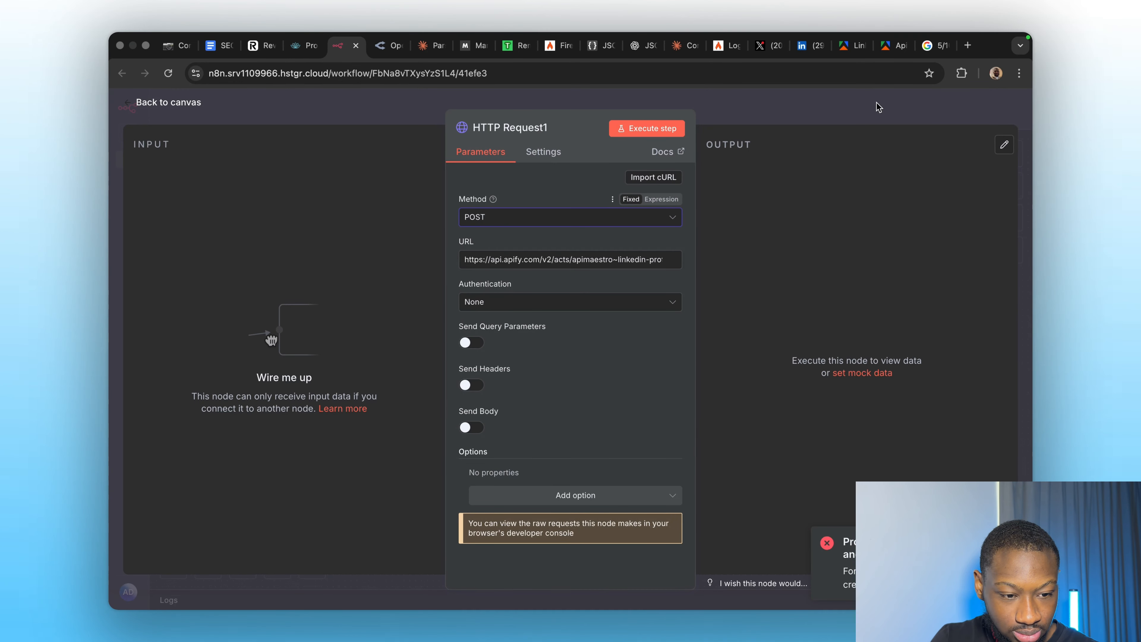
Recopy the dataset-items endpoint URL, keep the method POST and authentication None.
click(891, 45)
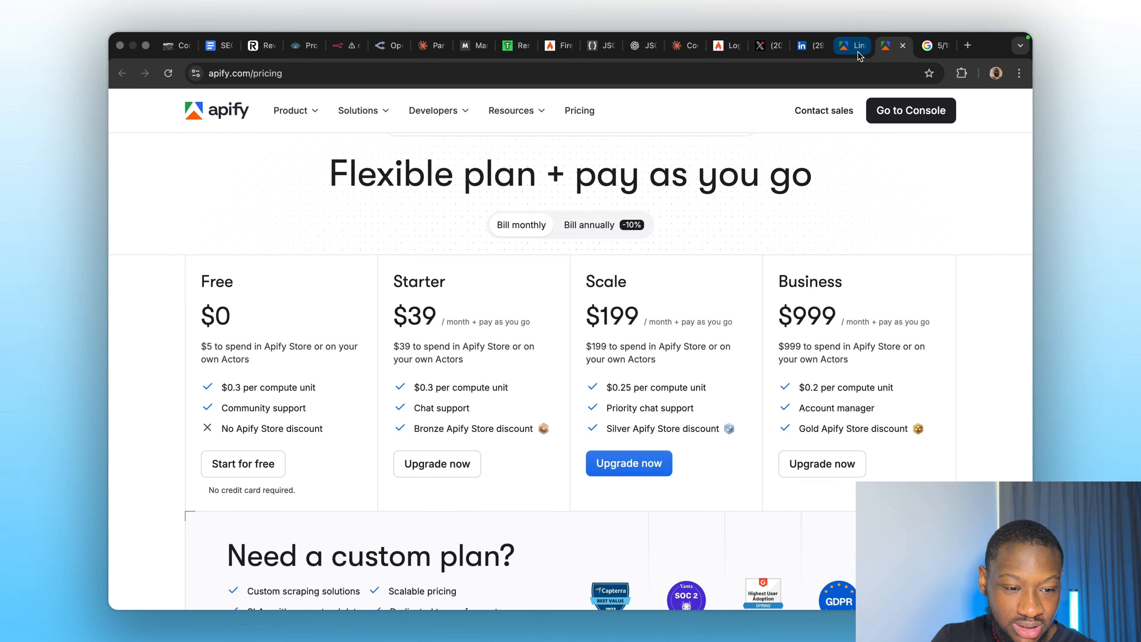
click(848, 47)
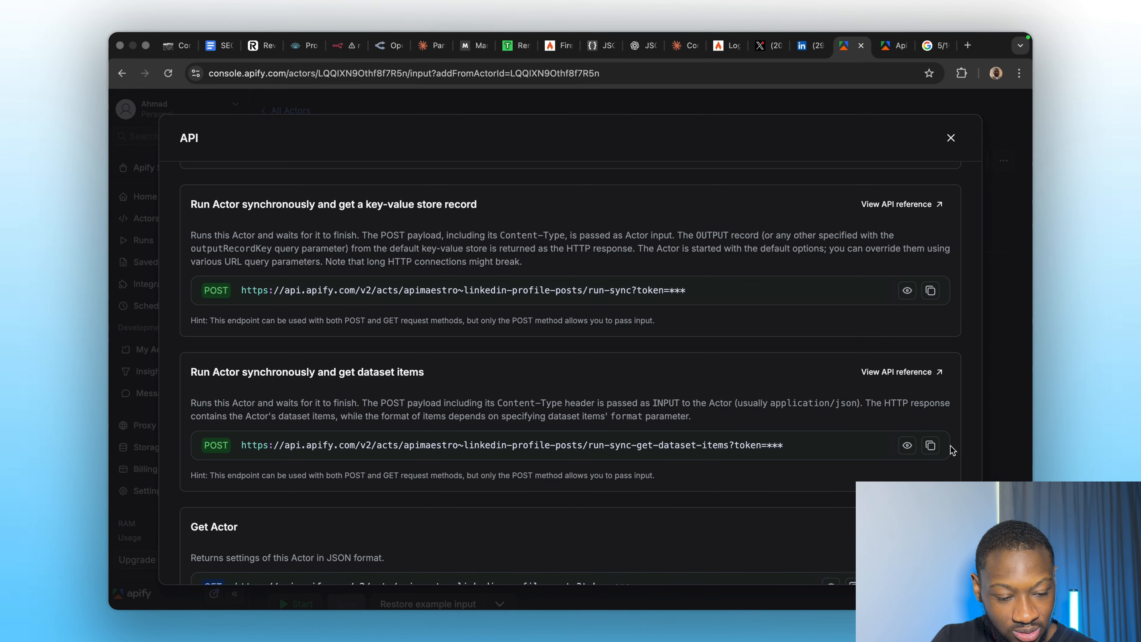
click(930, 445)
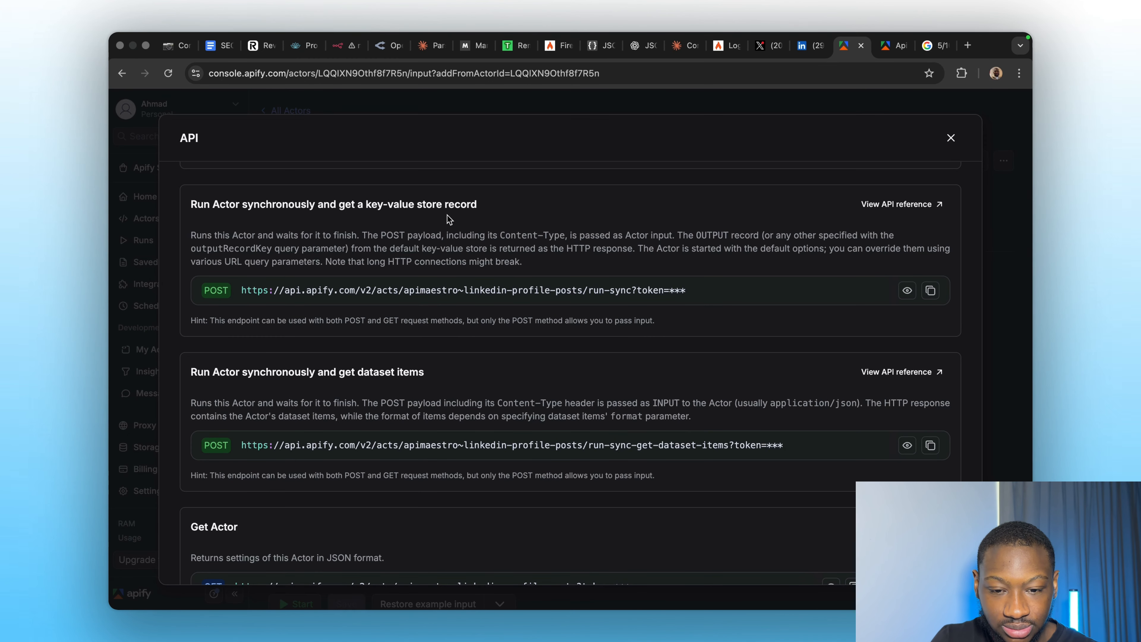
click(345, 52)
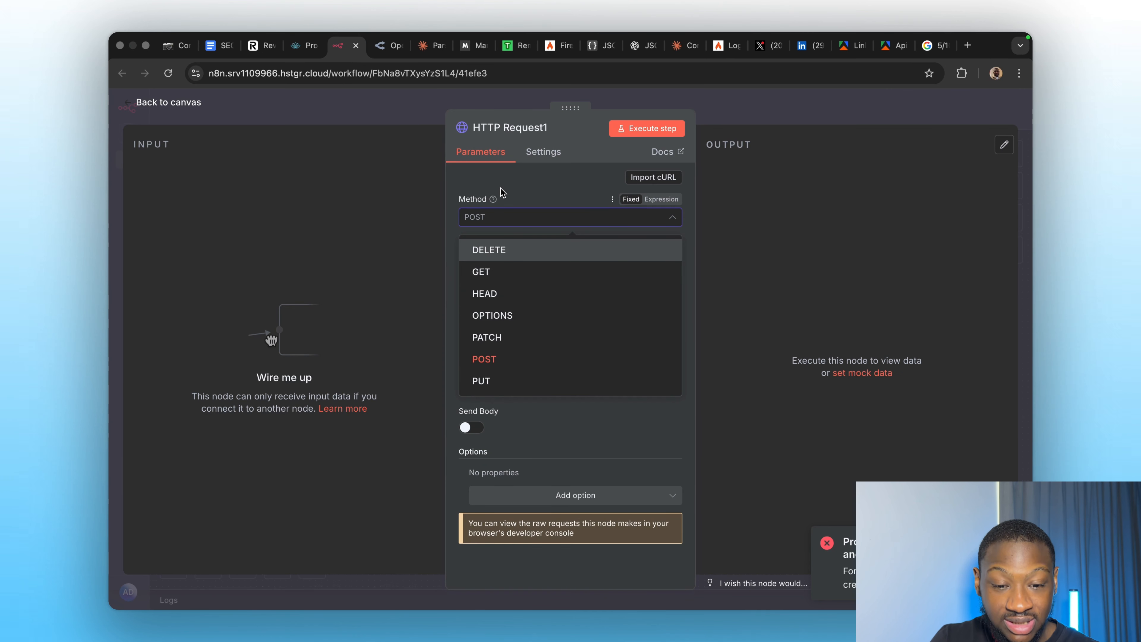
click(504, 193)
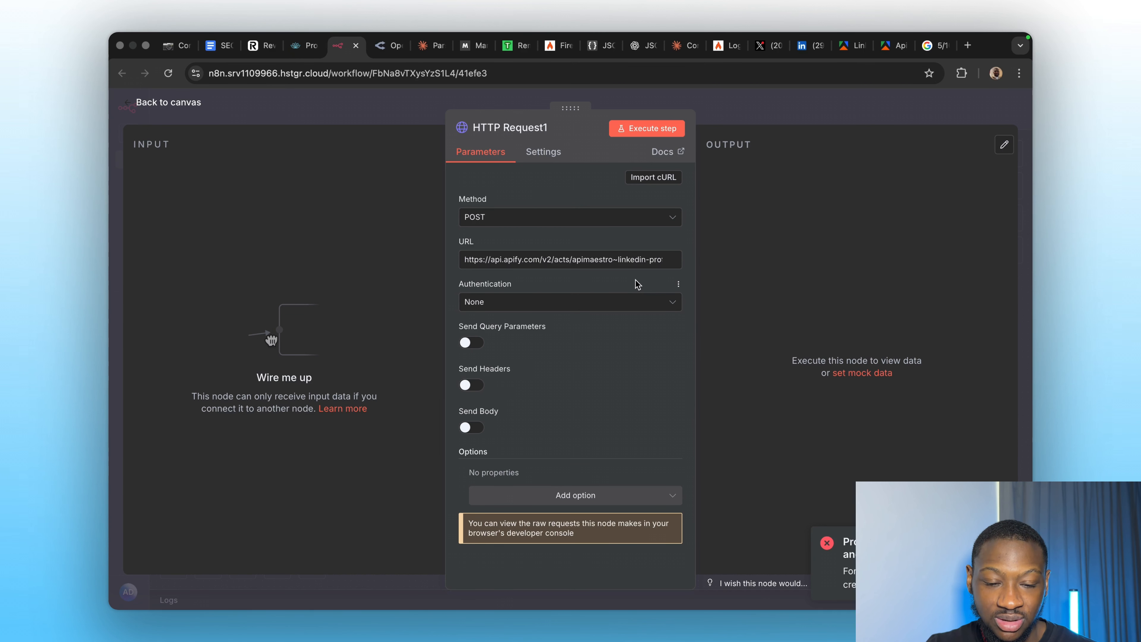
click(524, 303)
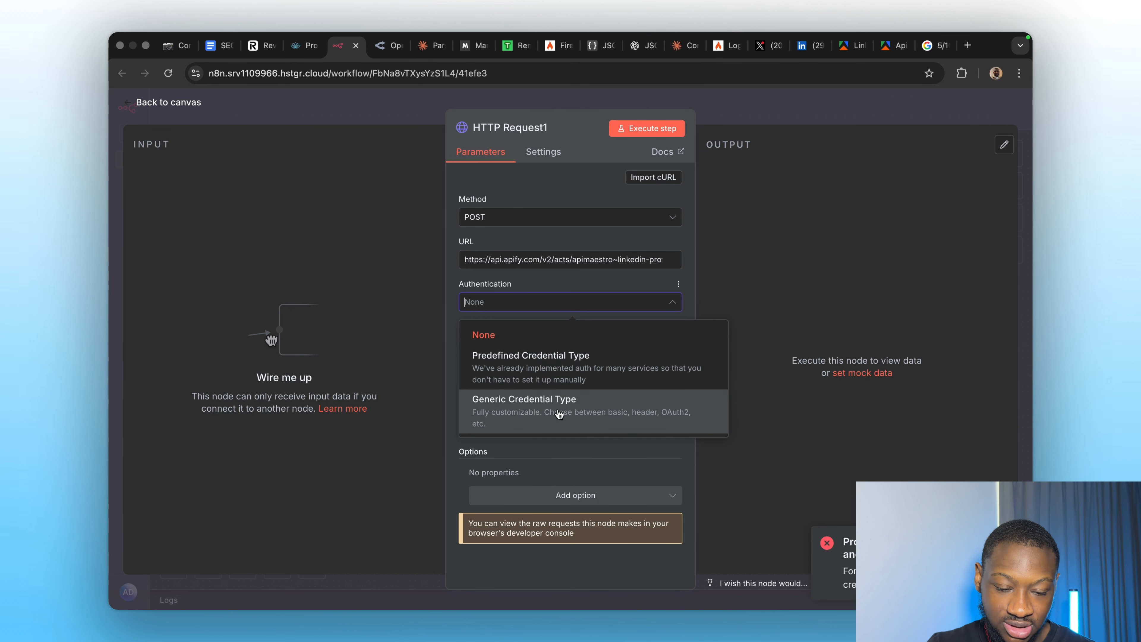
click(547, 209)
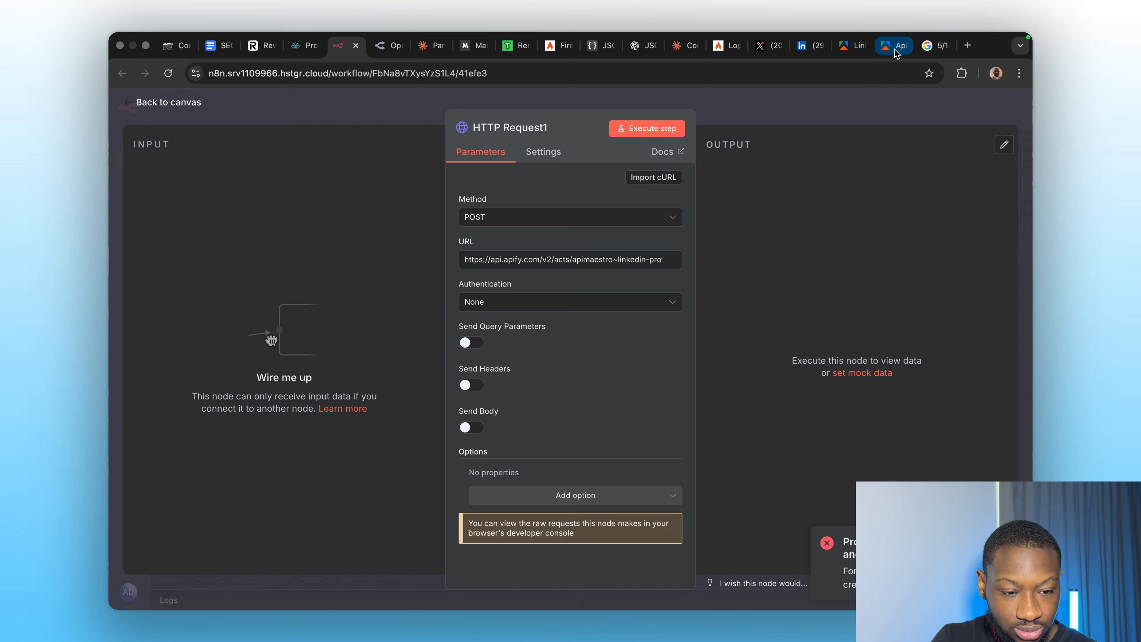
Reopen the actor's API endpoints in Apify Console, then close the list.
click(896, 53)
click(851, 49)
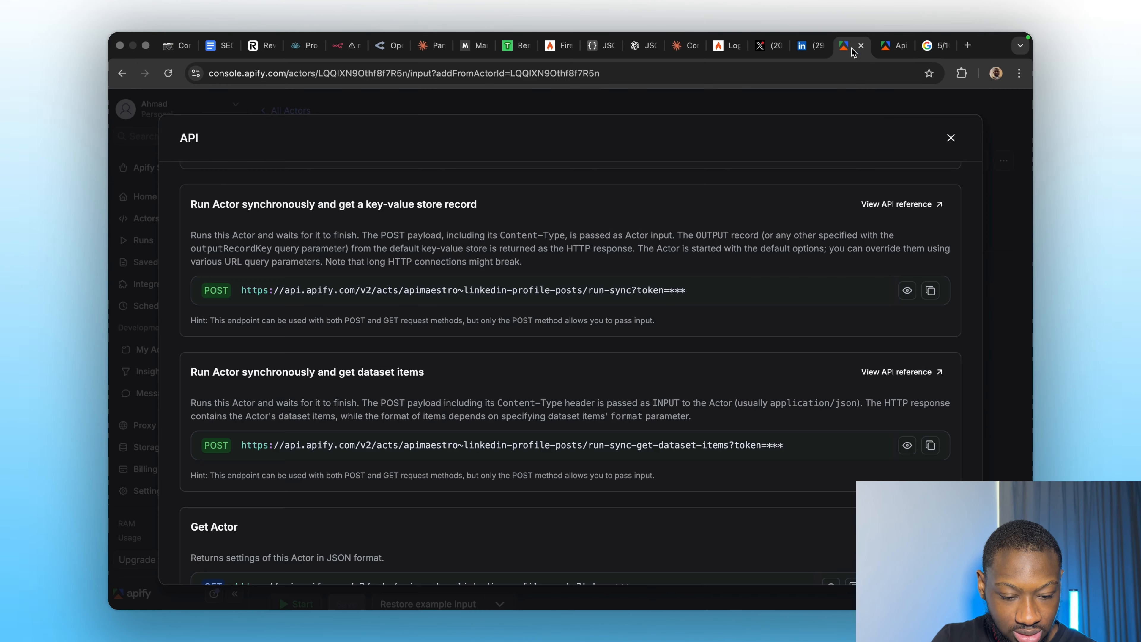
scroll(660, 377, down, 2)
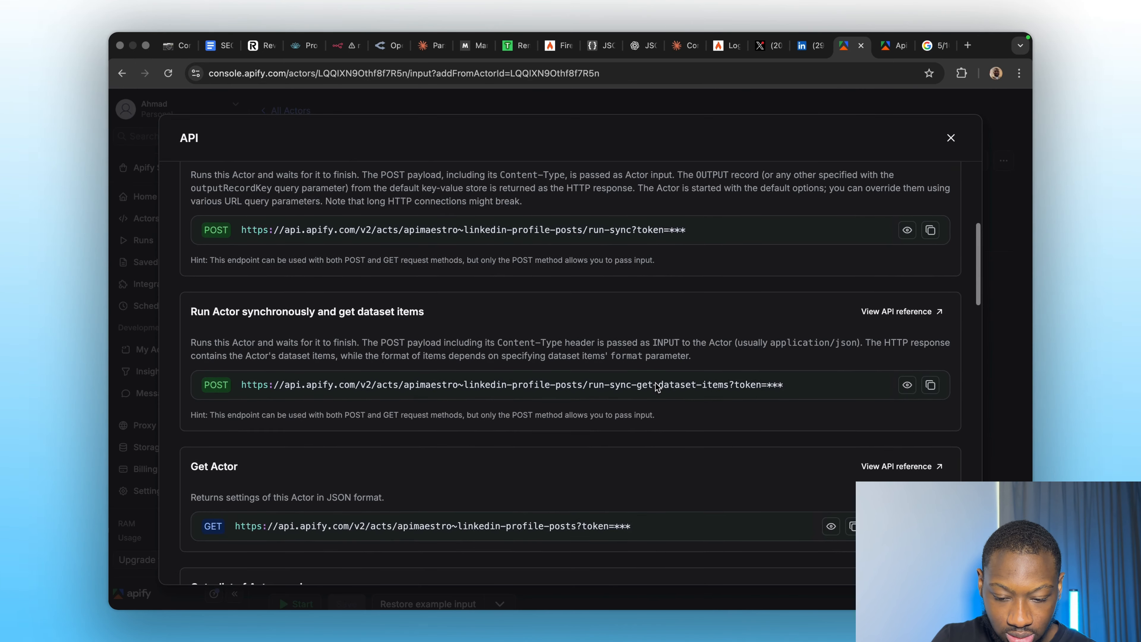
click(1019, 295)
scroll(542, 388, down, 1)
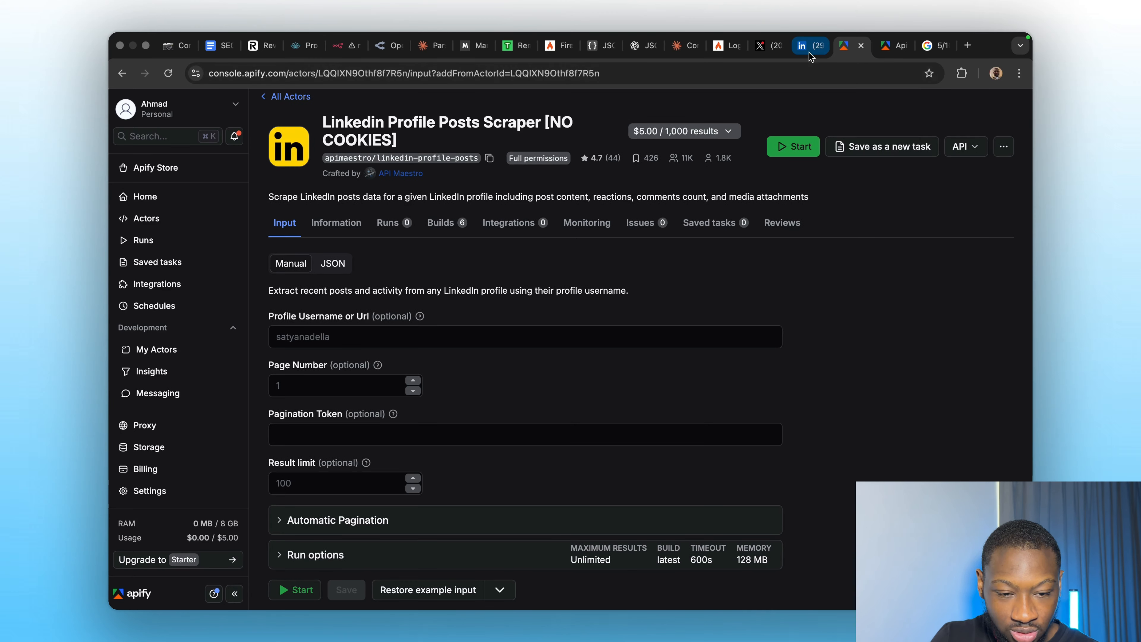
Paste the LinkedIn profile URL into the scraper's Profile Username field and view the input as JSON.
click(804, 47)
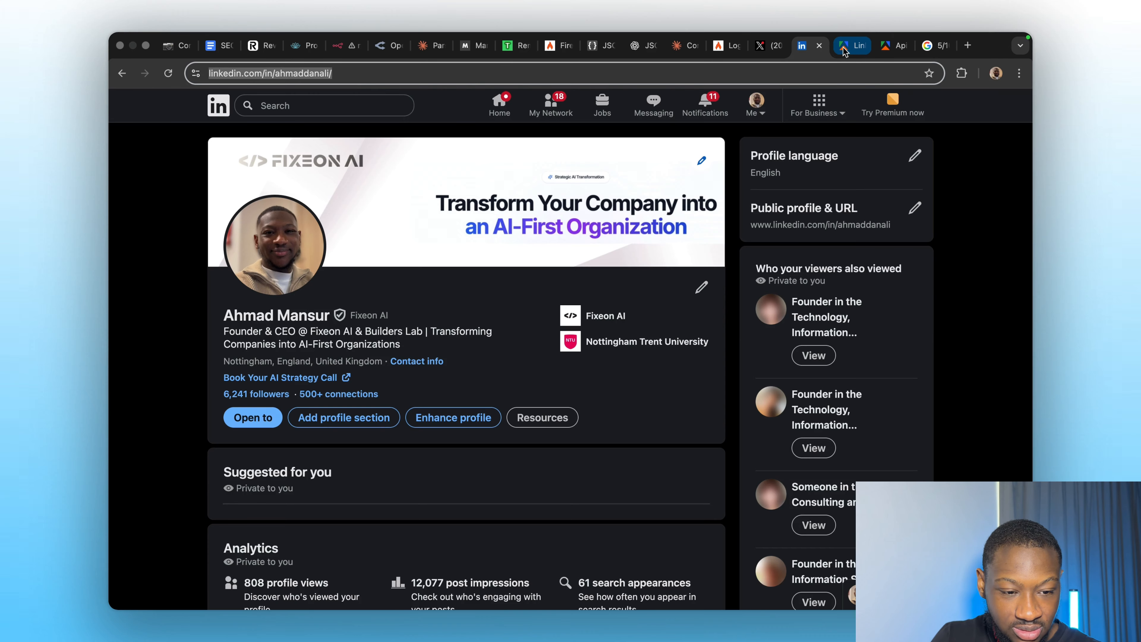
click(842, 47)
click(320, 336)
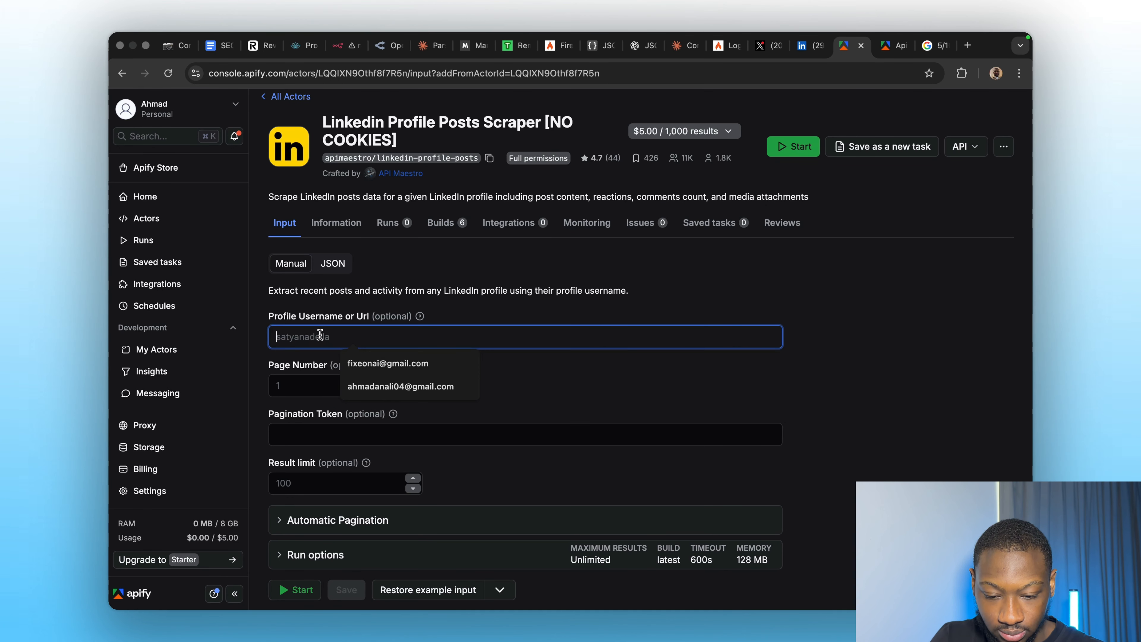
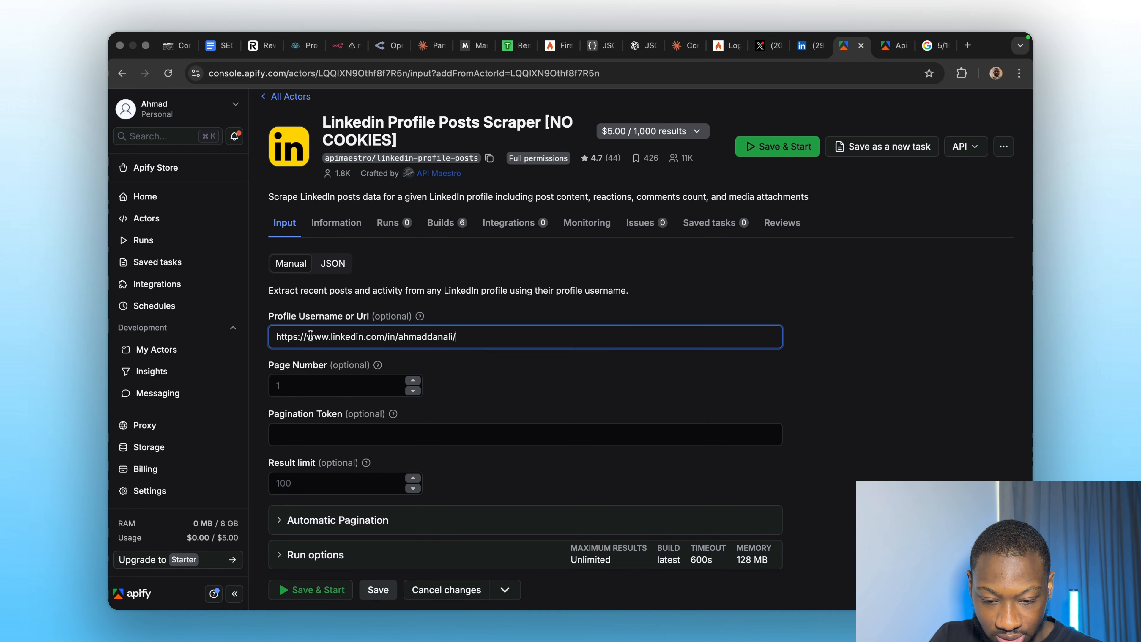
click(326, 270)
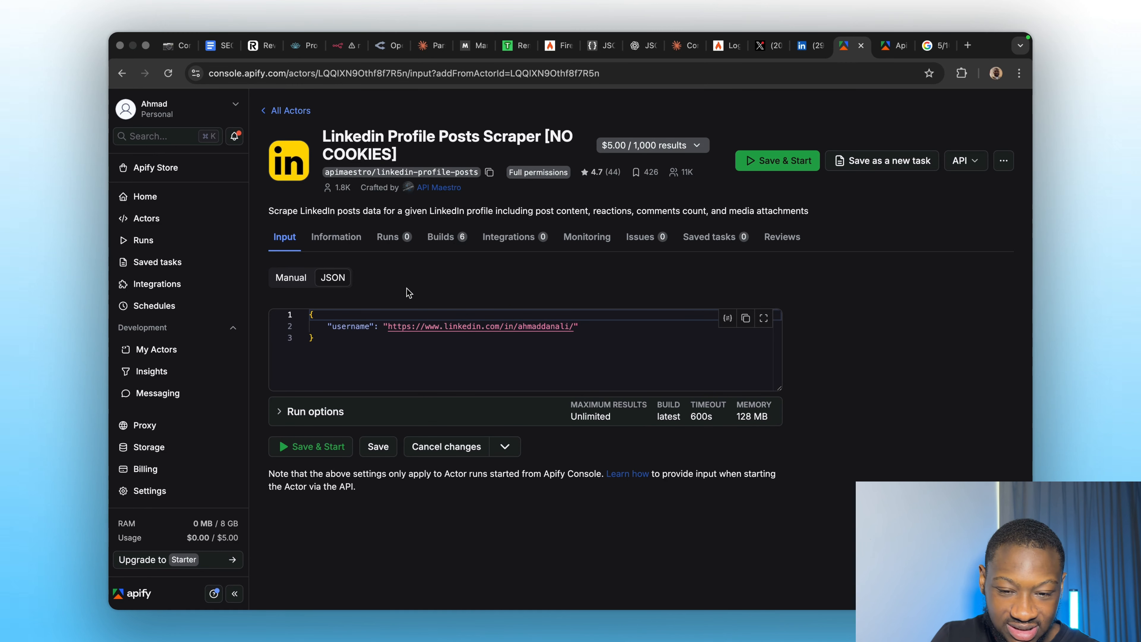
click(338, 45)
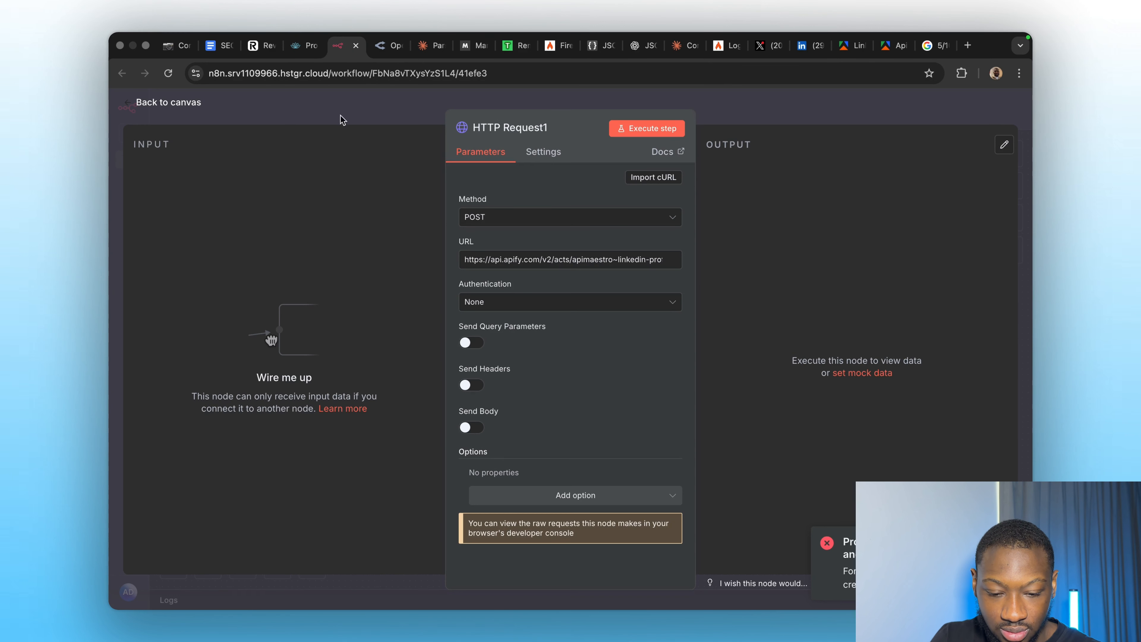
Enable Send Body as JSON using JSON, paste the username JSON, and turn on Send Headers.
click(471, 428)
scroll(524, 405, down, 4)
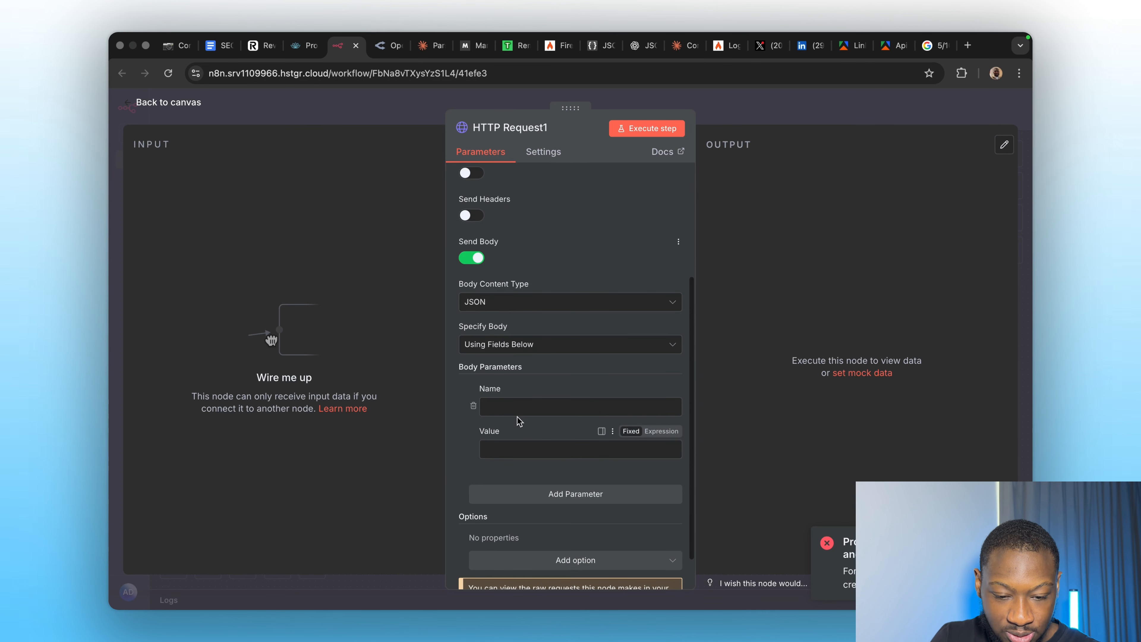
click(500, 303)
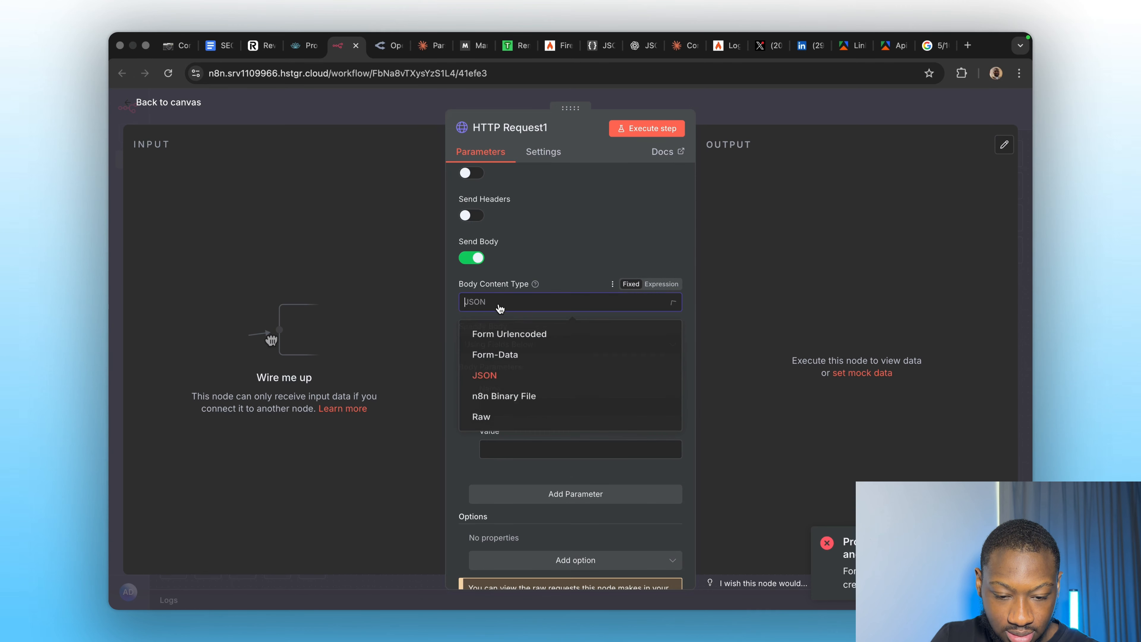
click(497, 418)
click(499, 366)
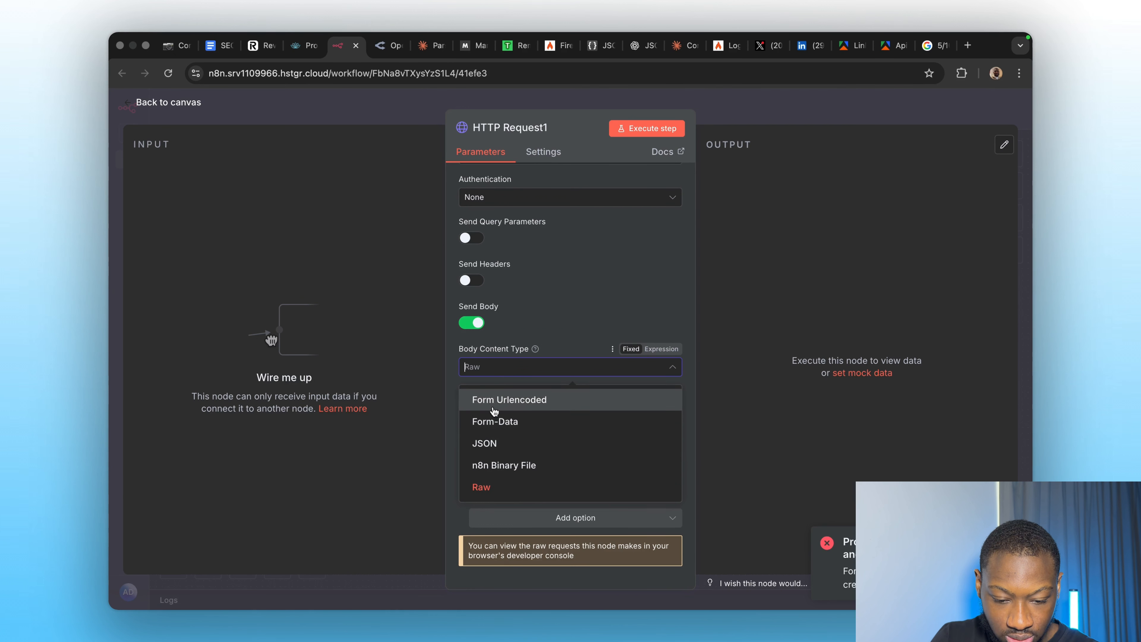
click(494, 444)
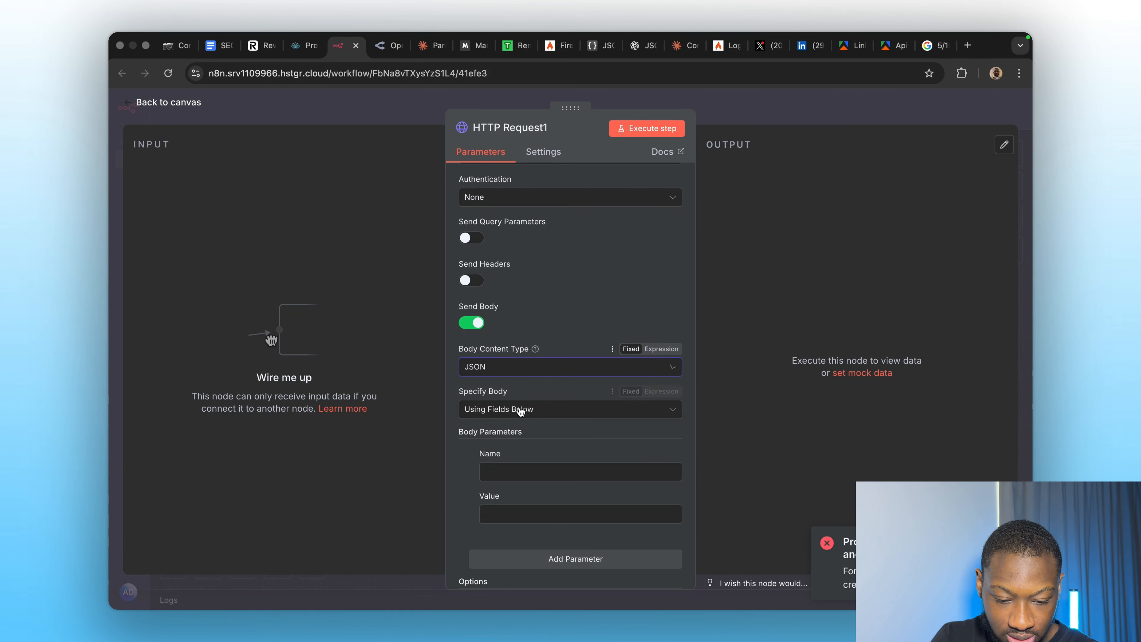
click(535, 410)
click(510, 463)
click(499, 462)
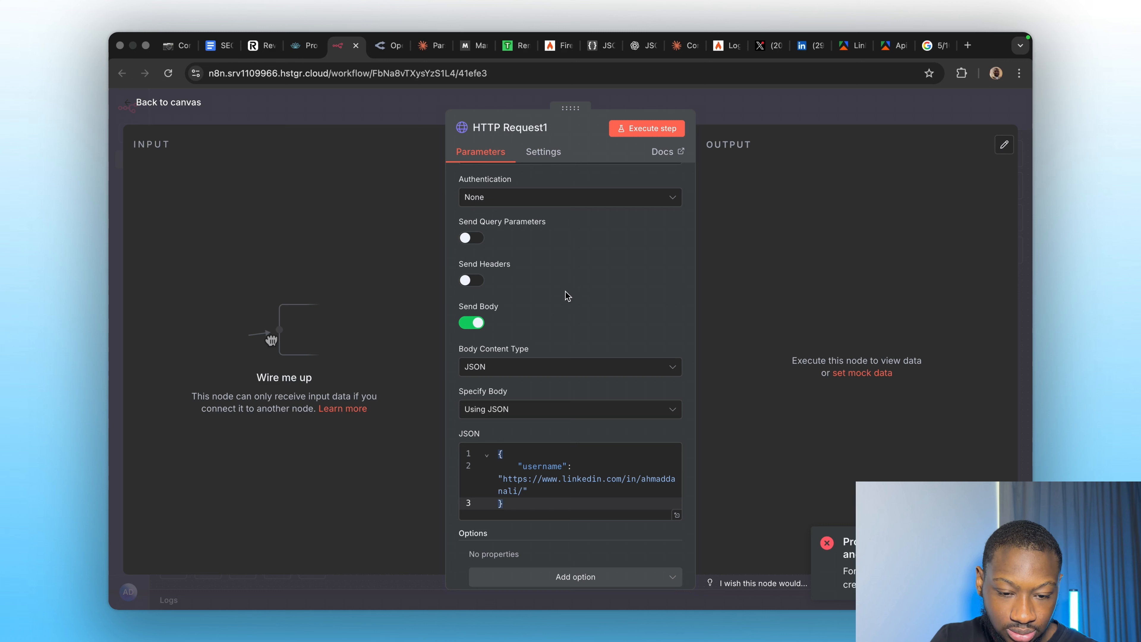
click(472, 282)
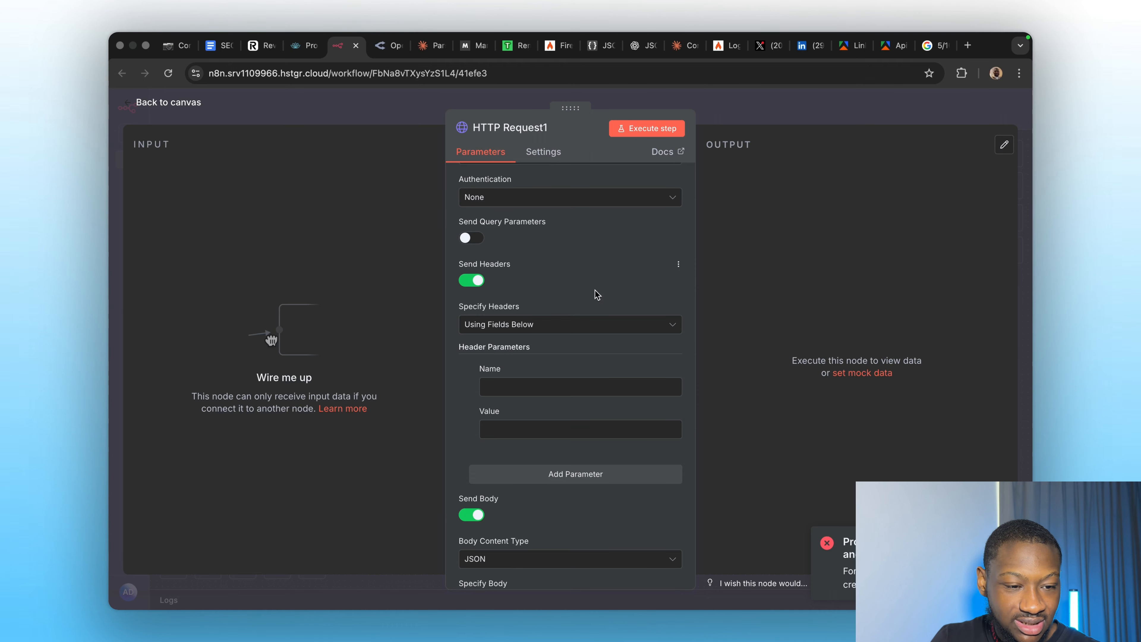
Ask Claude at claude.ai: 'what headers do i need to provide when using the apify api?'.
click(969, 46)
text(claude.ai)
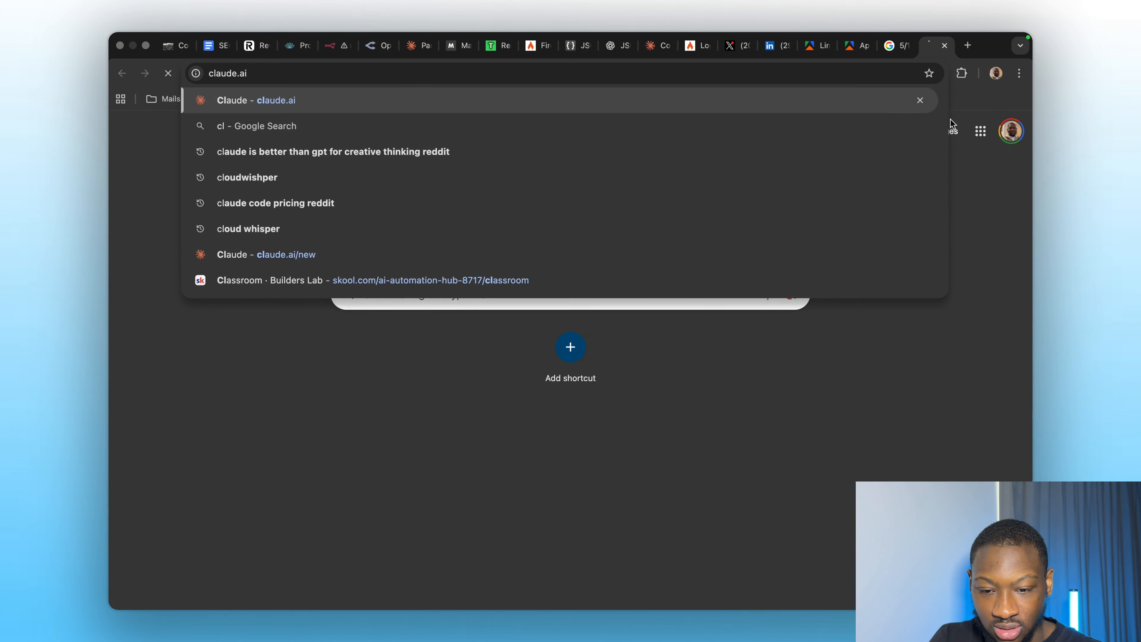
key(Return)
text(what )
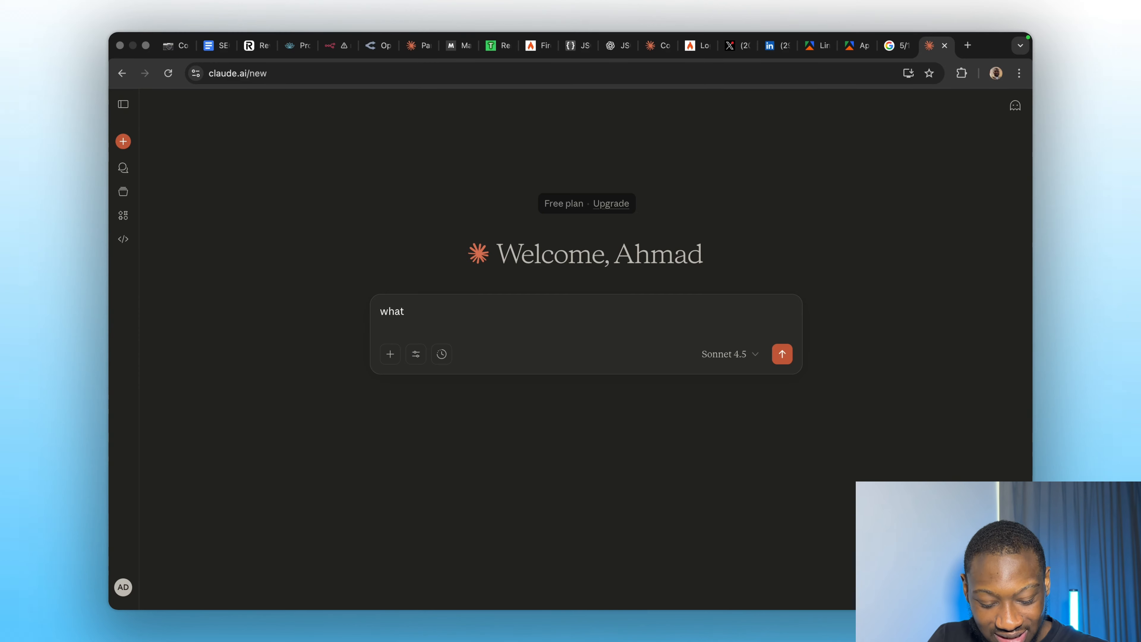
text(head)
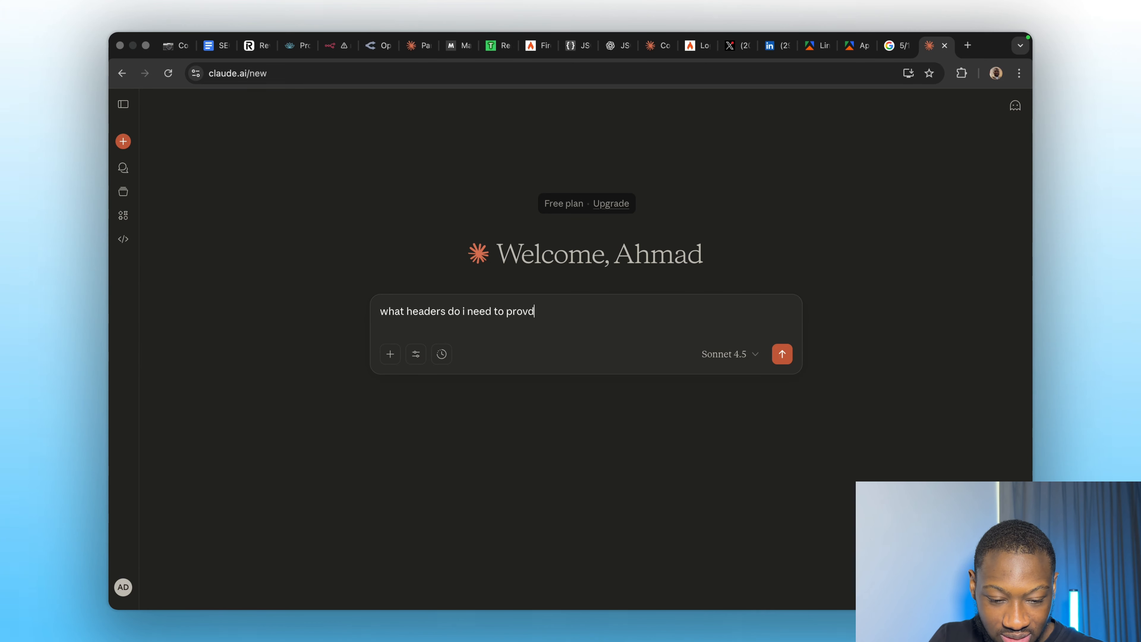
text(ers do i need to provide when using the apif)
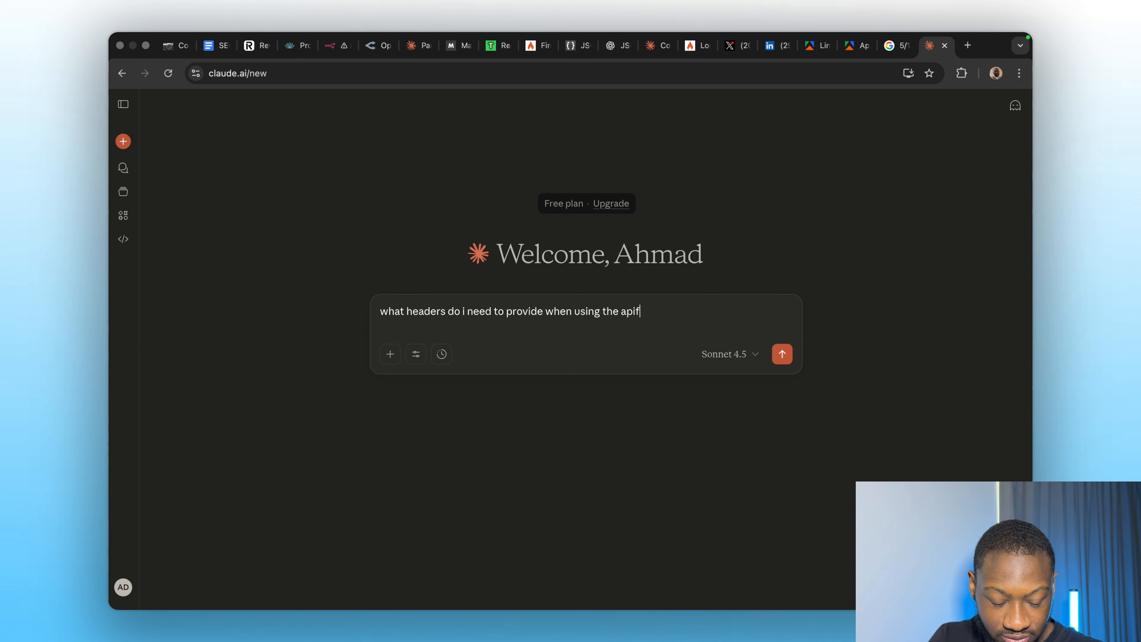
text(y api)
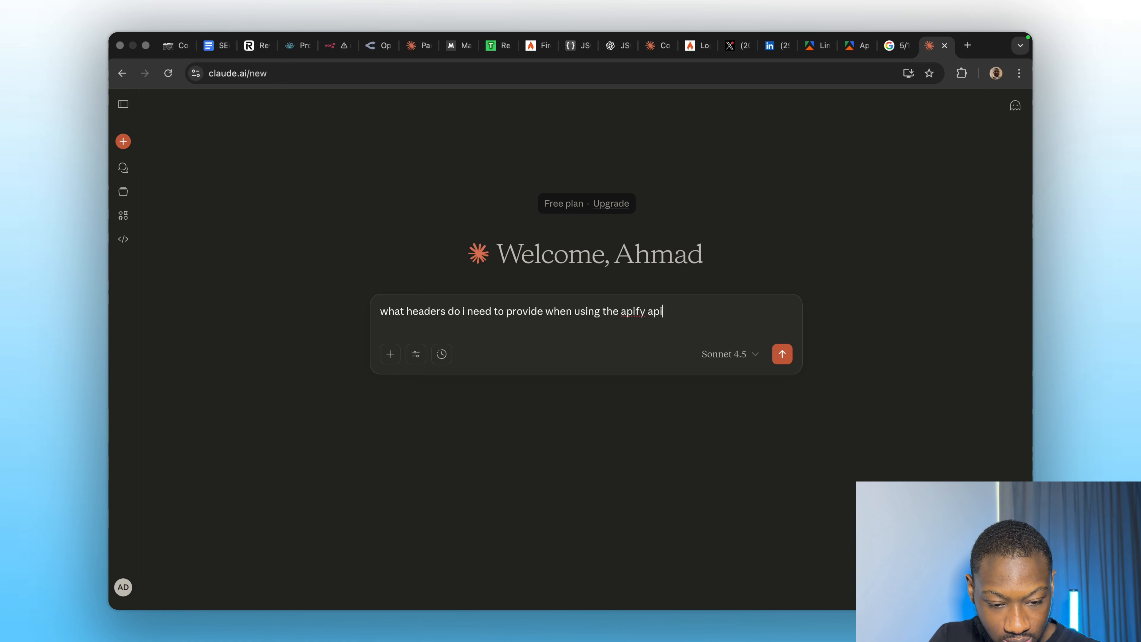
text(?)
key(Return)
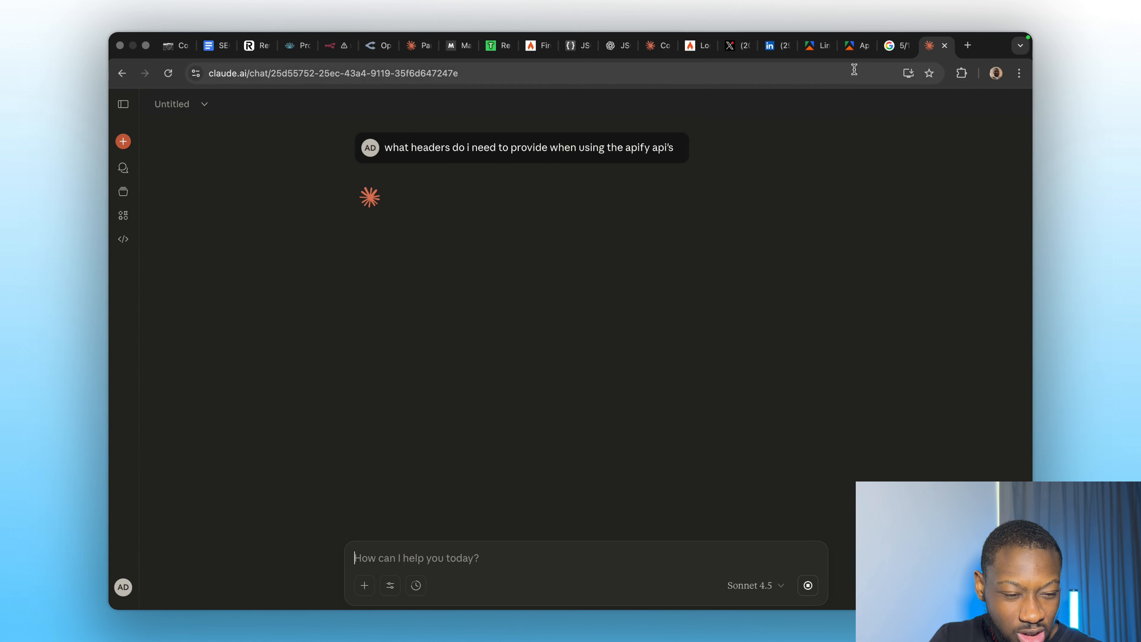
click(851, 45)
Open the dataset-items endpoint's API reference and select the 'Content-Type: application/json' curl header.
click(811, 46)
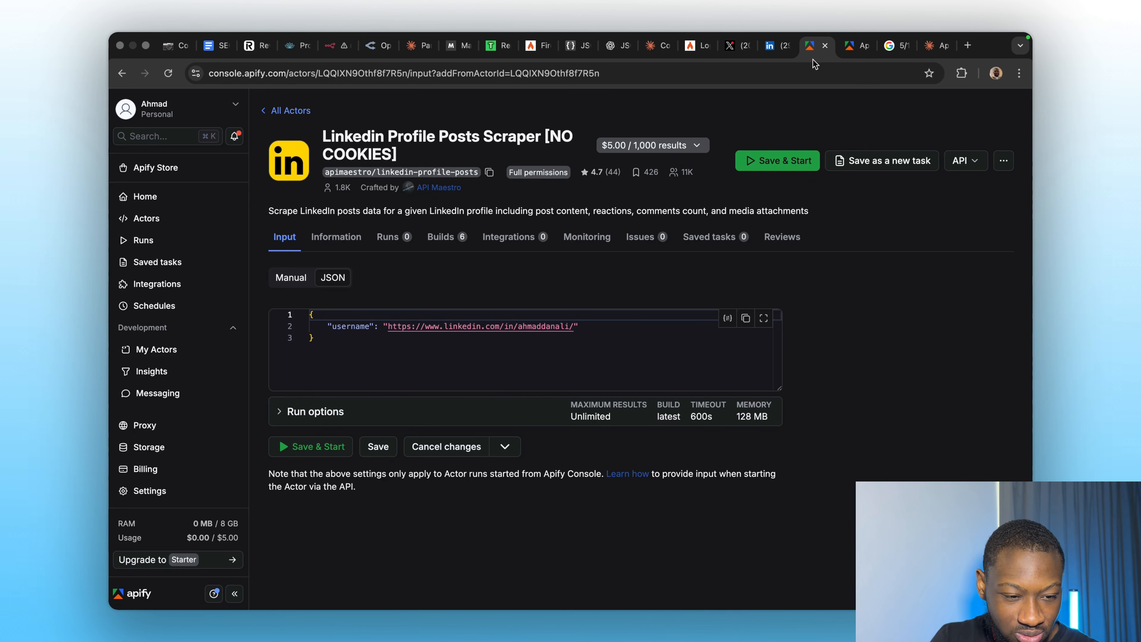
click(965, 160)
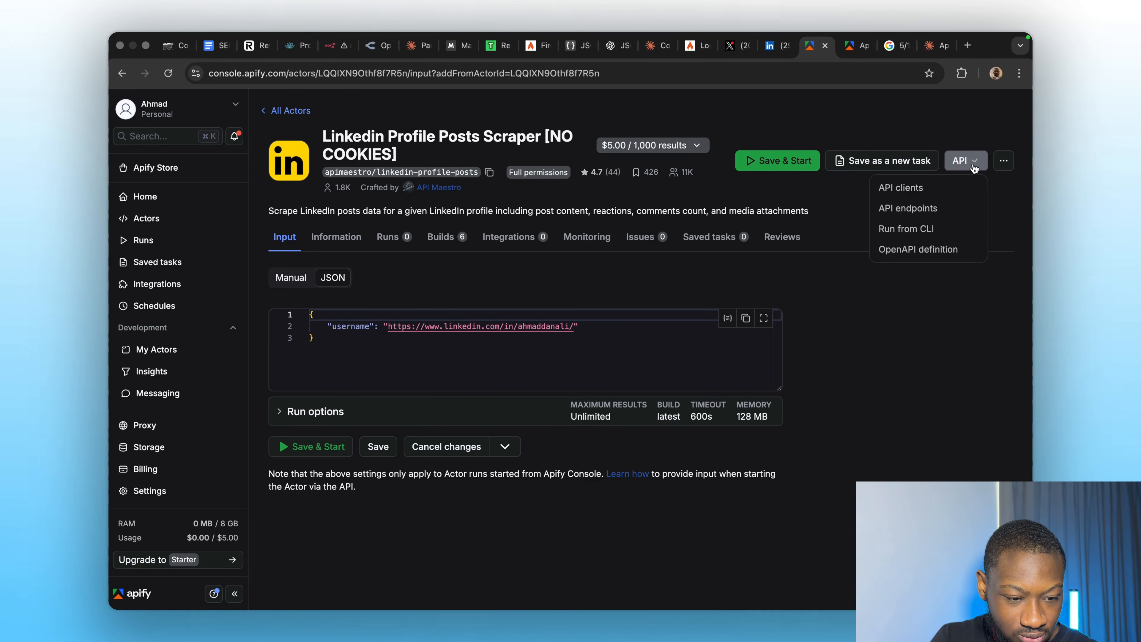
click(907, 208)
scroll(800, 420, down, 6)
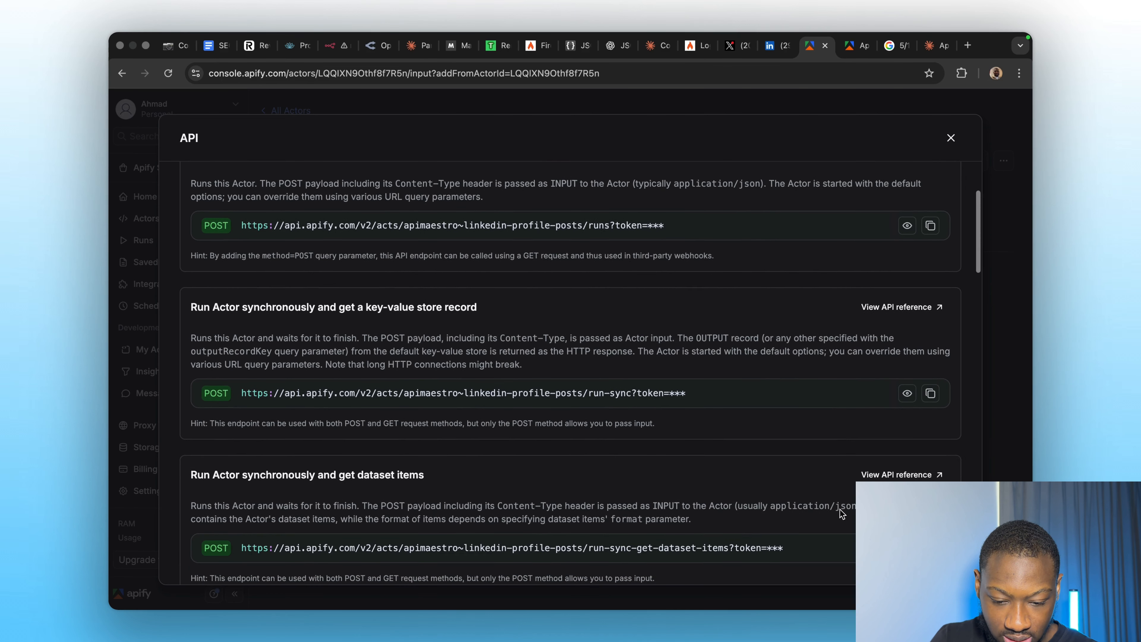
click(900, 346)
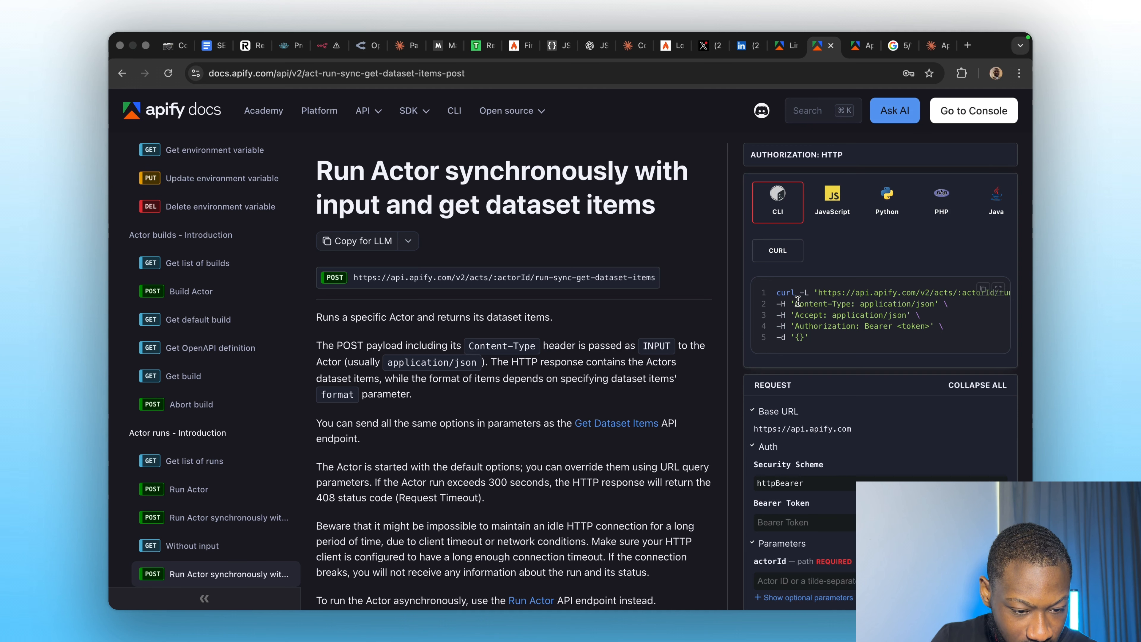
drag(801, 300, 931, 301)
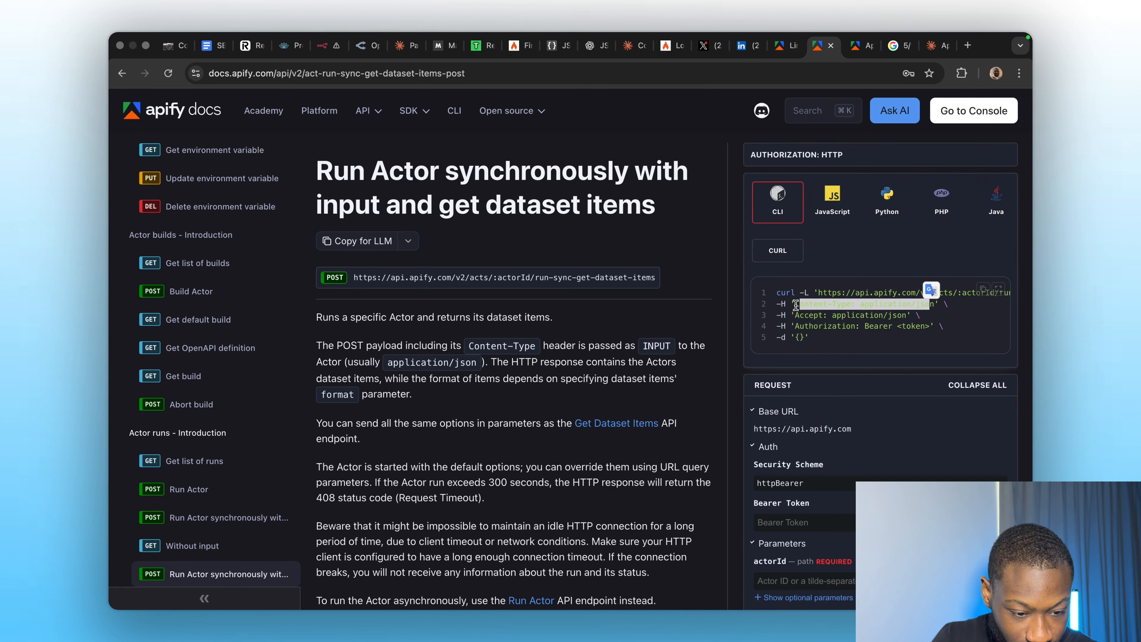
drag(795, 305, 915, 305)
key(super+c)
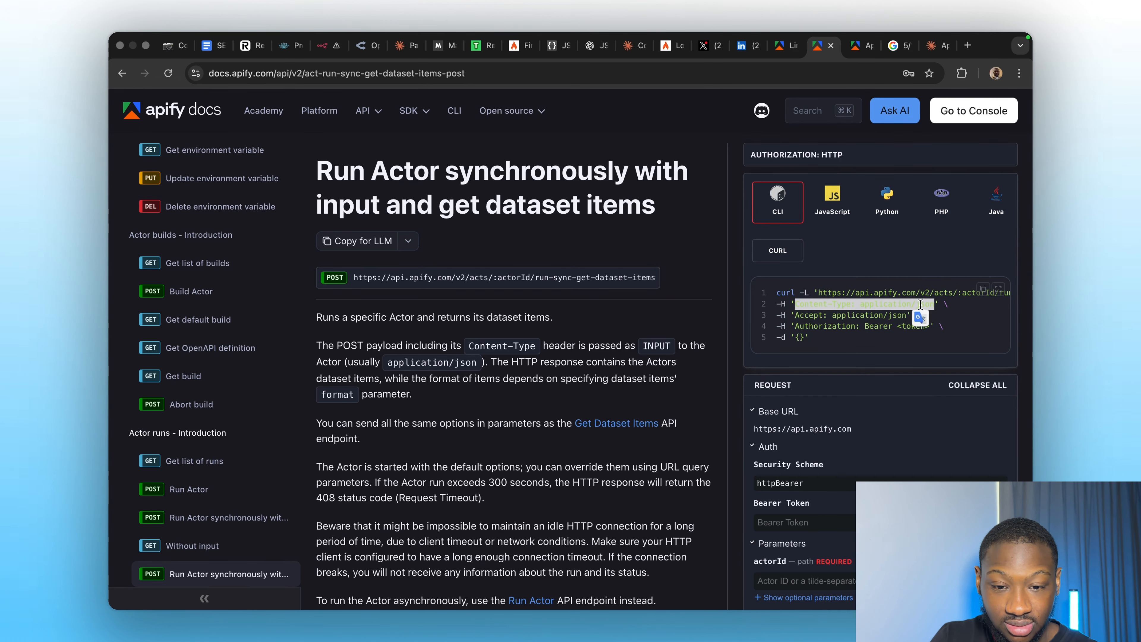
Add header Content-Type with value application/json and insert a second header row.
click(325, 50)
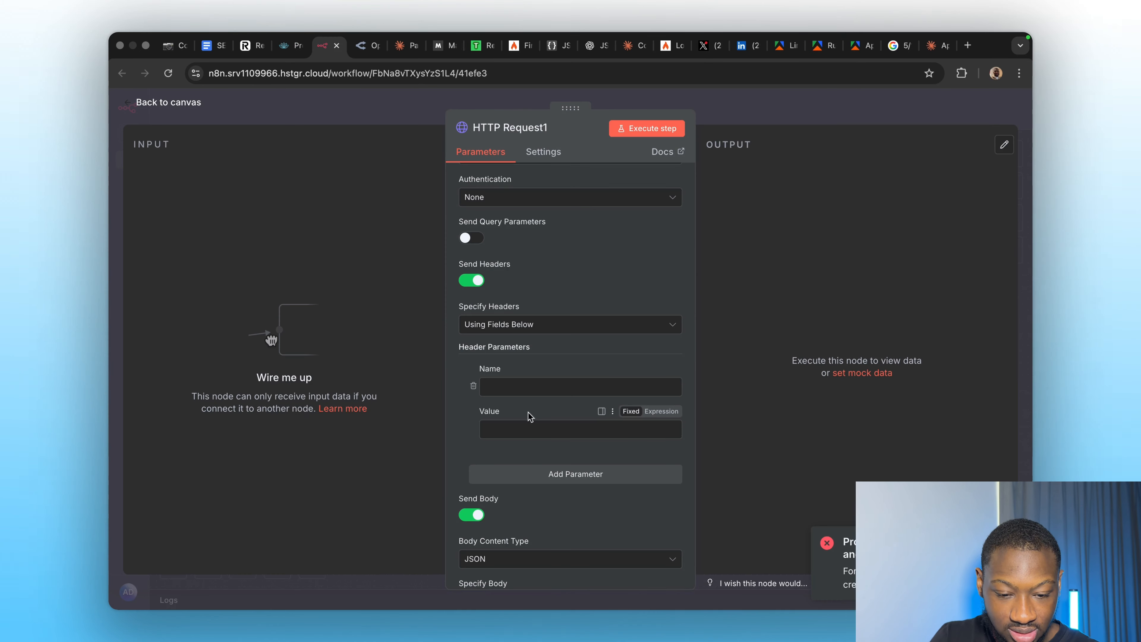
click(506, 385)
key(super+v)
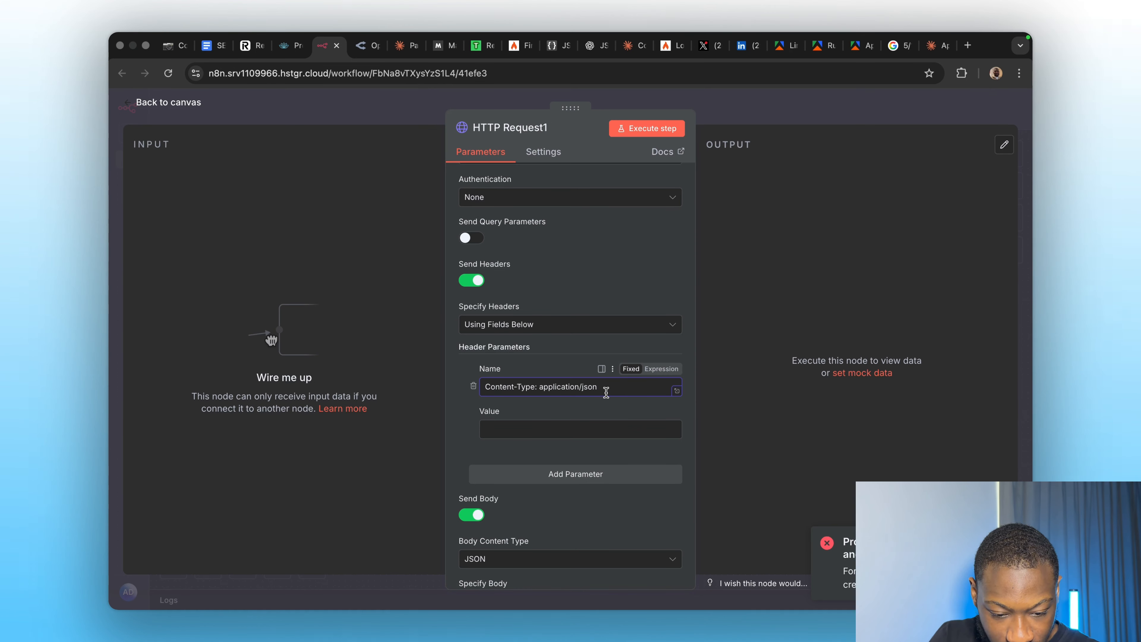
drag(602, 387, 539, 383)
key(super+c)
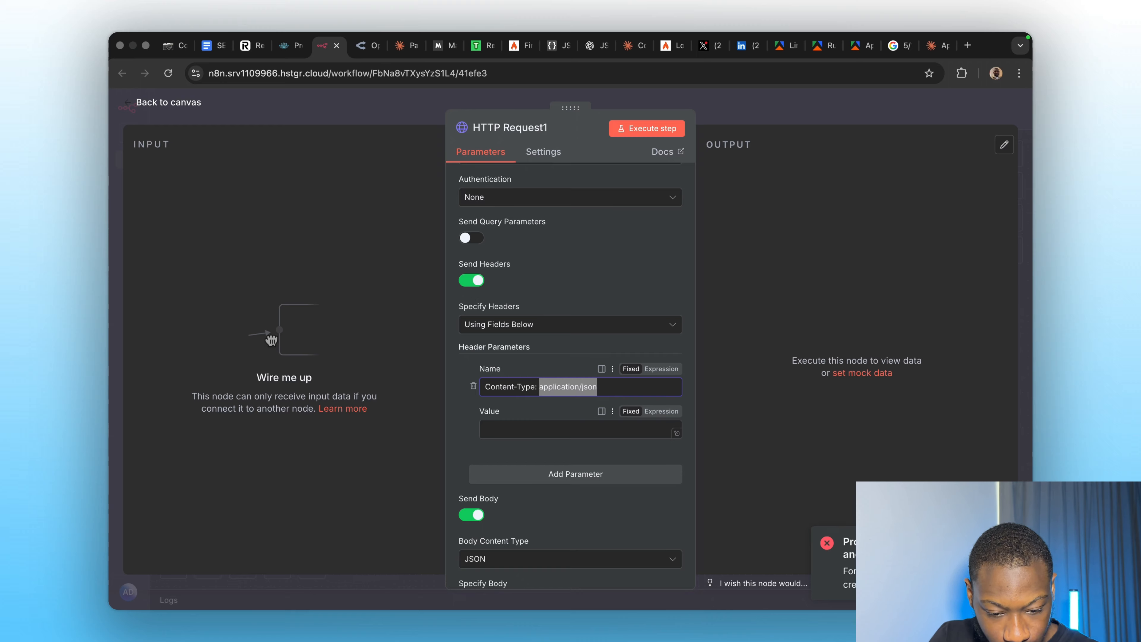
key(BackSpace)
click(507, 432)
key(super+v)
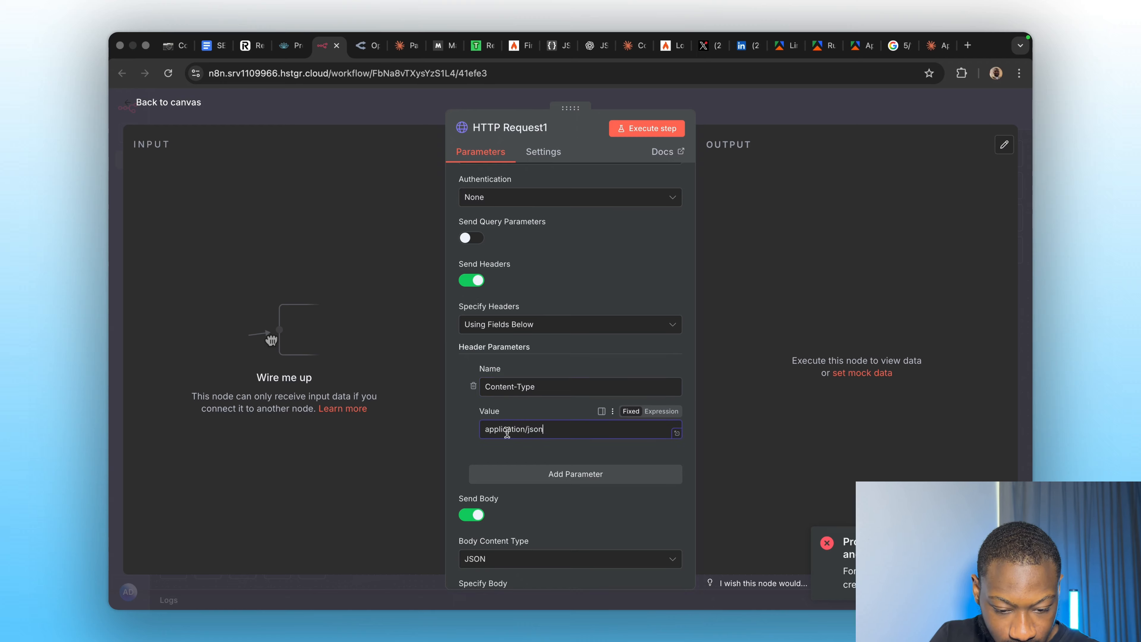
click(549, 480)
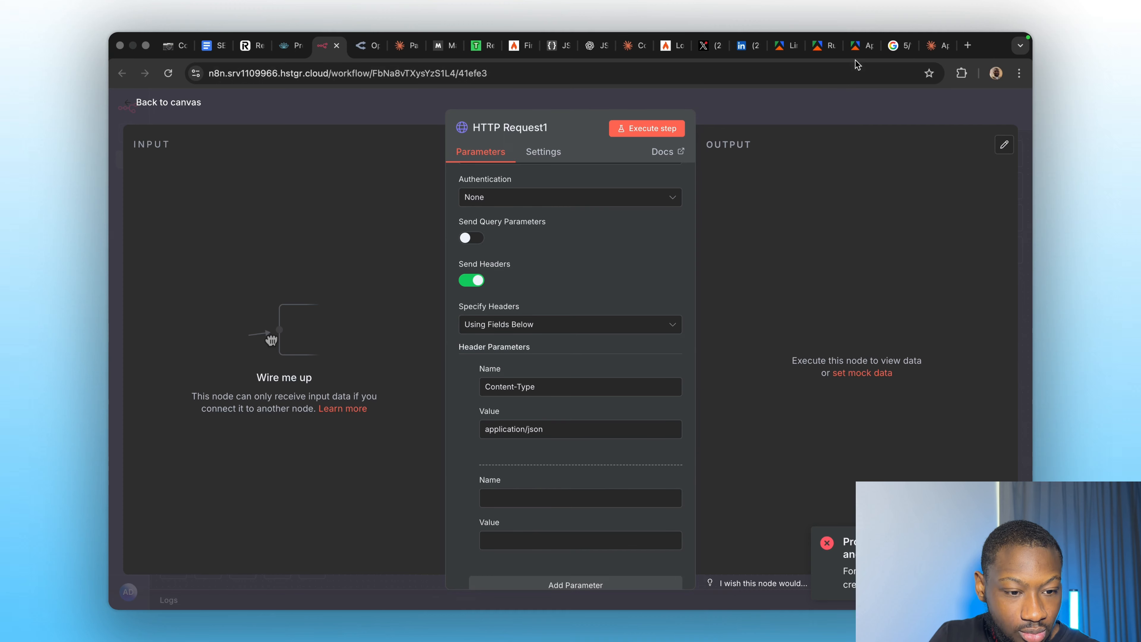
Copy the Accept header from the Apify docs and set header Accept to application/json.
click(816, 50)
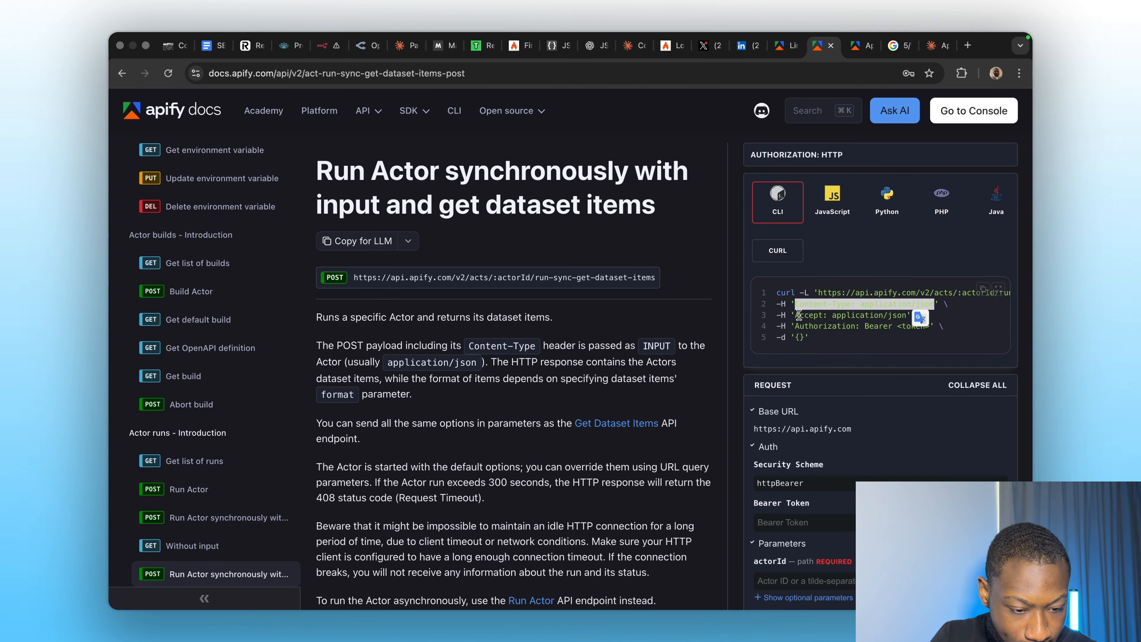
drag(796, 315, 893, 312)
key(ctrl+c)
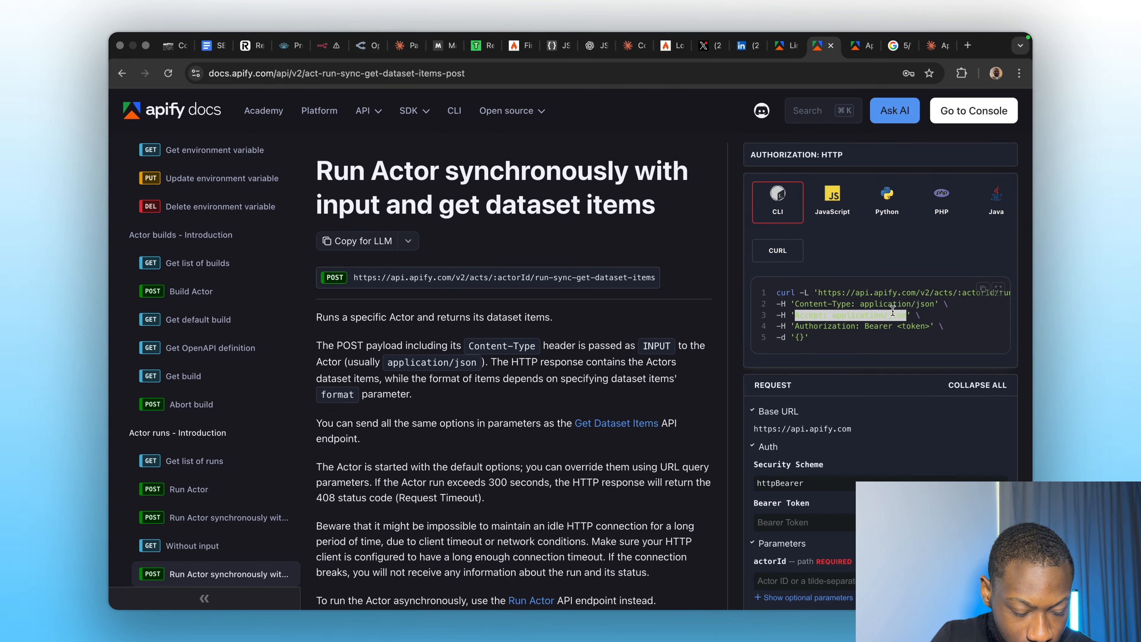
click(324, 45)
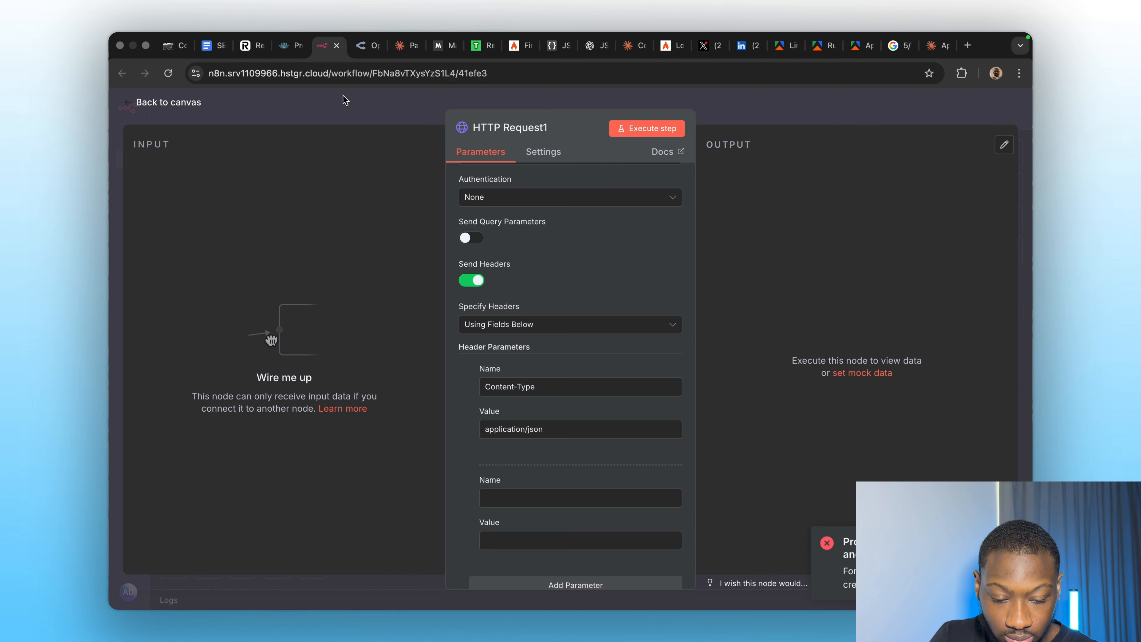
click(526, 498)
key(ctrl+v)
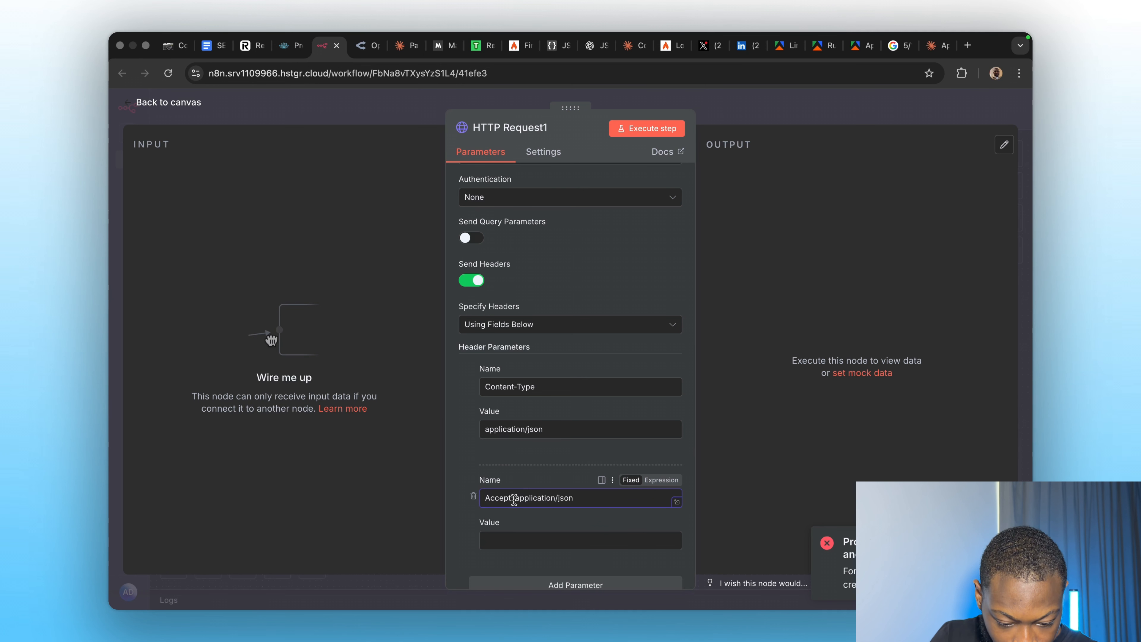
drag(515, 498, 616, 497)
key(ctrl+c)
key(BackSpace)
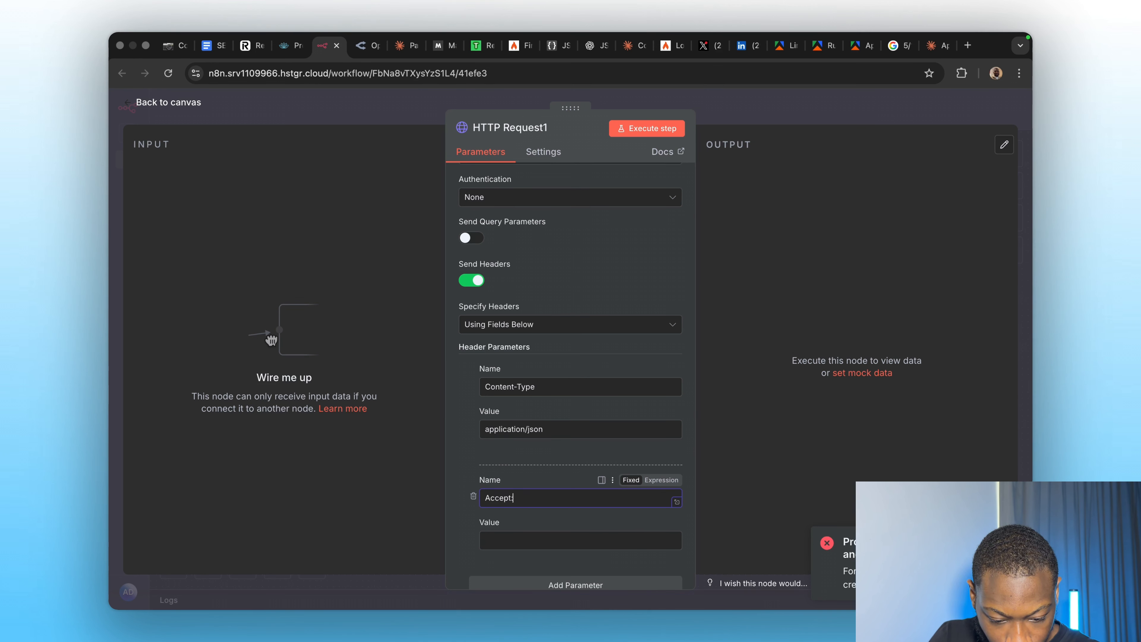
text(a)
click(548, 540)
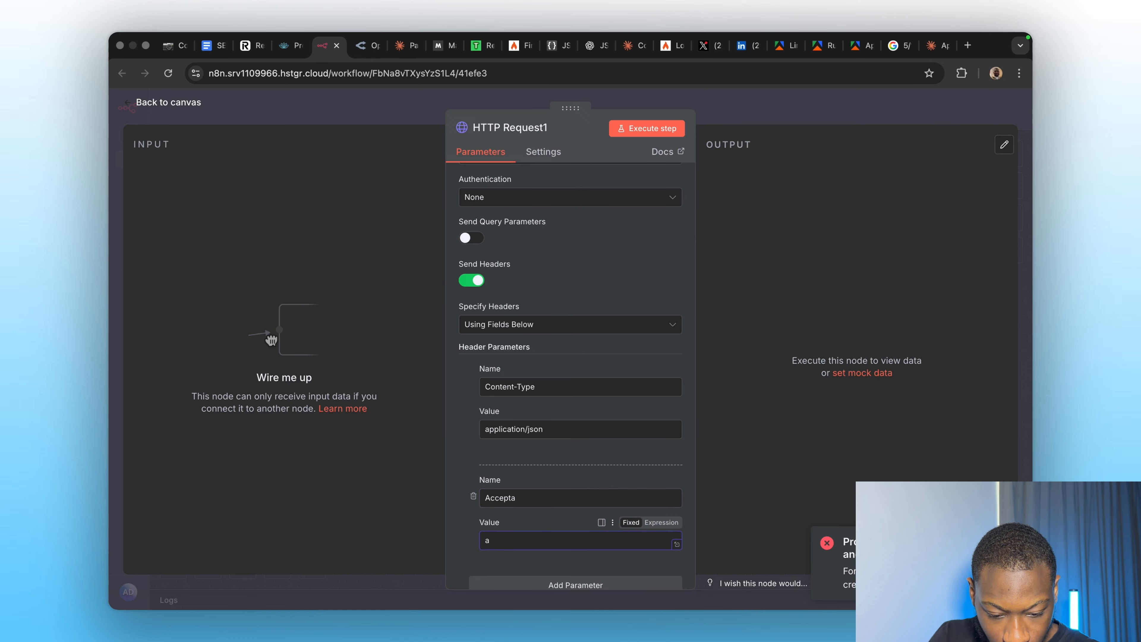
key(ctrl+v)
click(522, 497)
key(BackSpace)
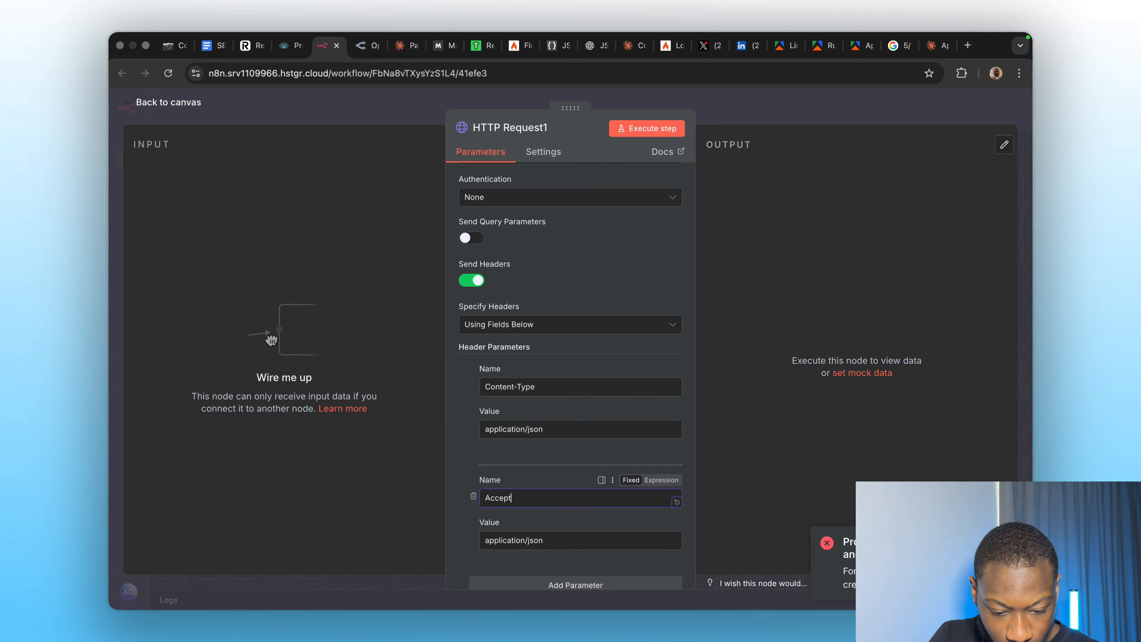
click(935, 44)
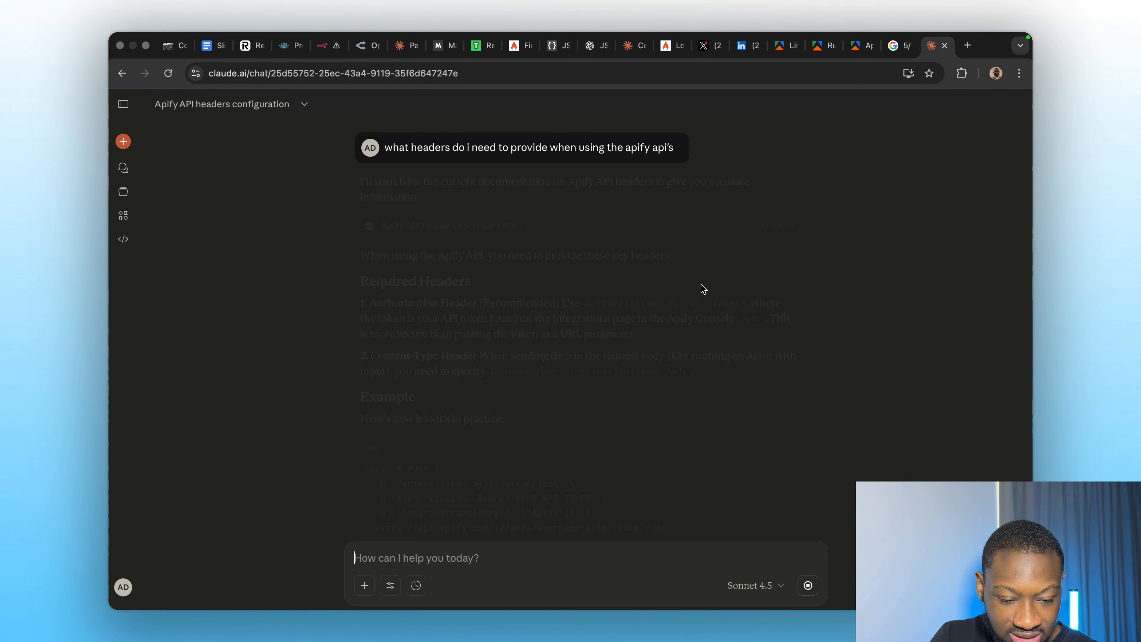
scroll(627, 369, down, 3)
scroll(570, 364, up, 3)
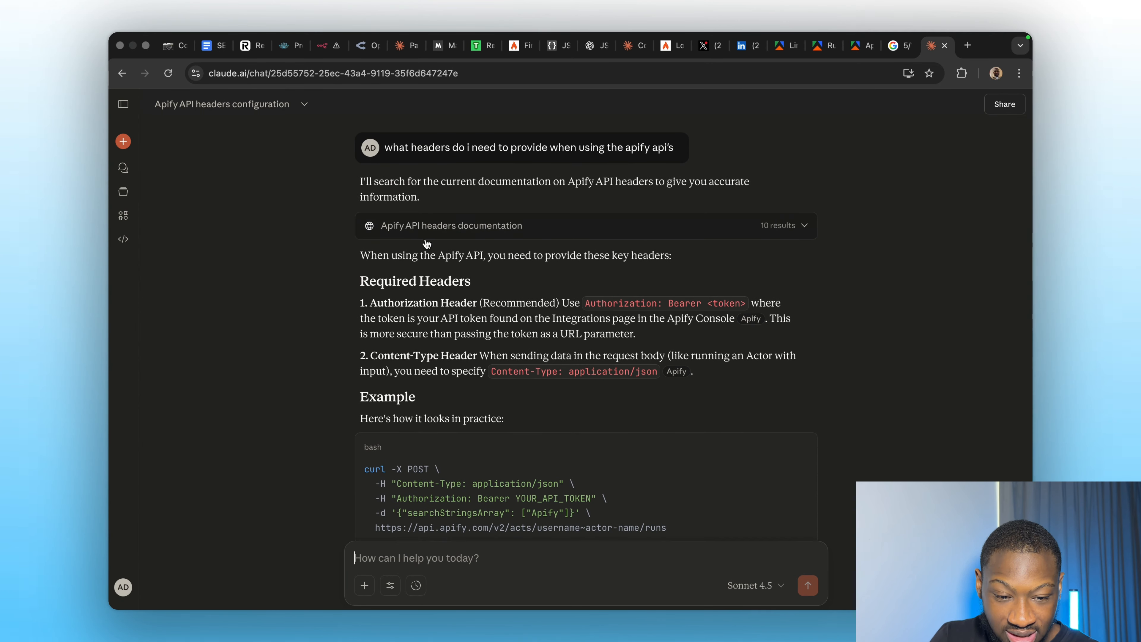
scroll(503, 243, down, 3)
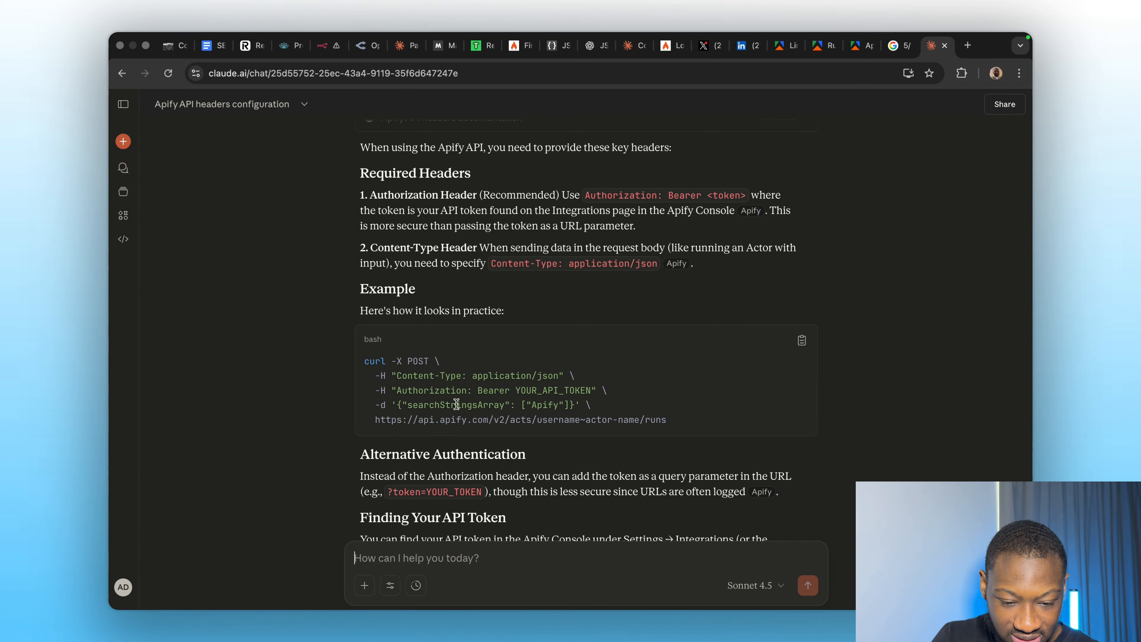
scroll(490, 472, down, 2)
scroll(489, 472, down, 2)
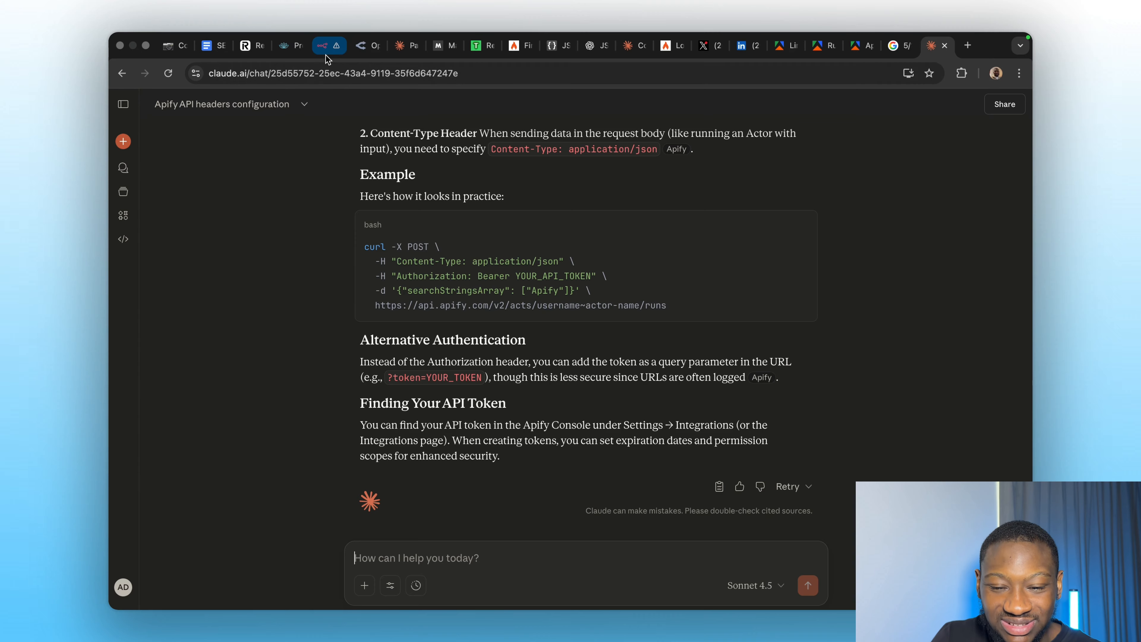
click(326, 45)
scroll(555, 355, down, 6)
scroll(553, 352, up, 10)
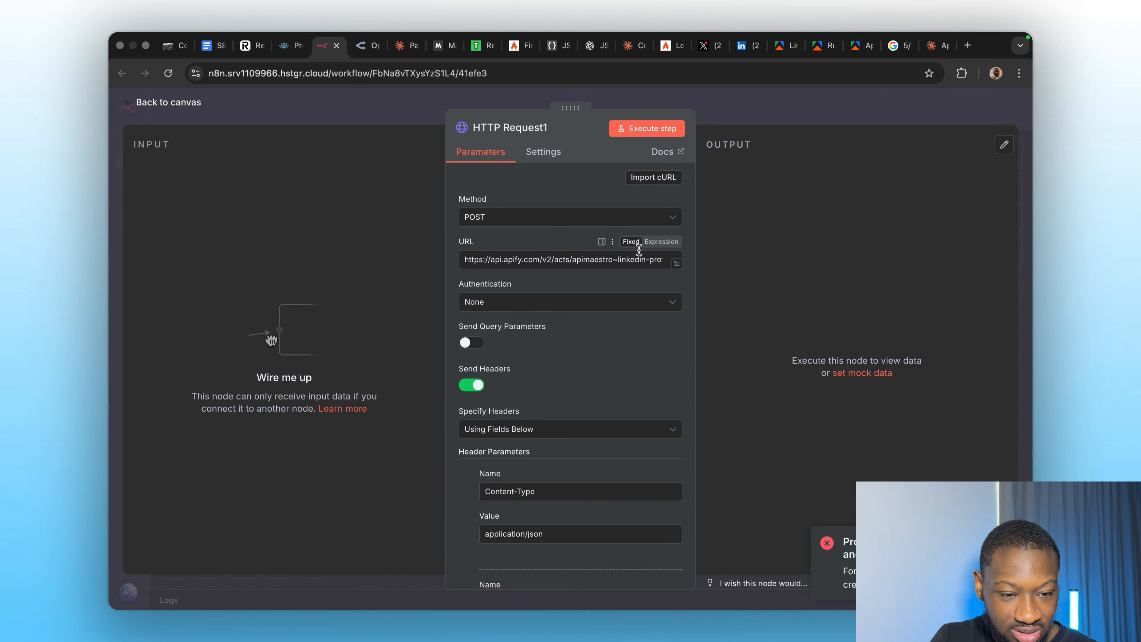
Close the API endpoints dialog and scroll through the scraper's Information readme.
click(784, 46)
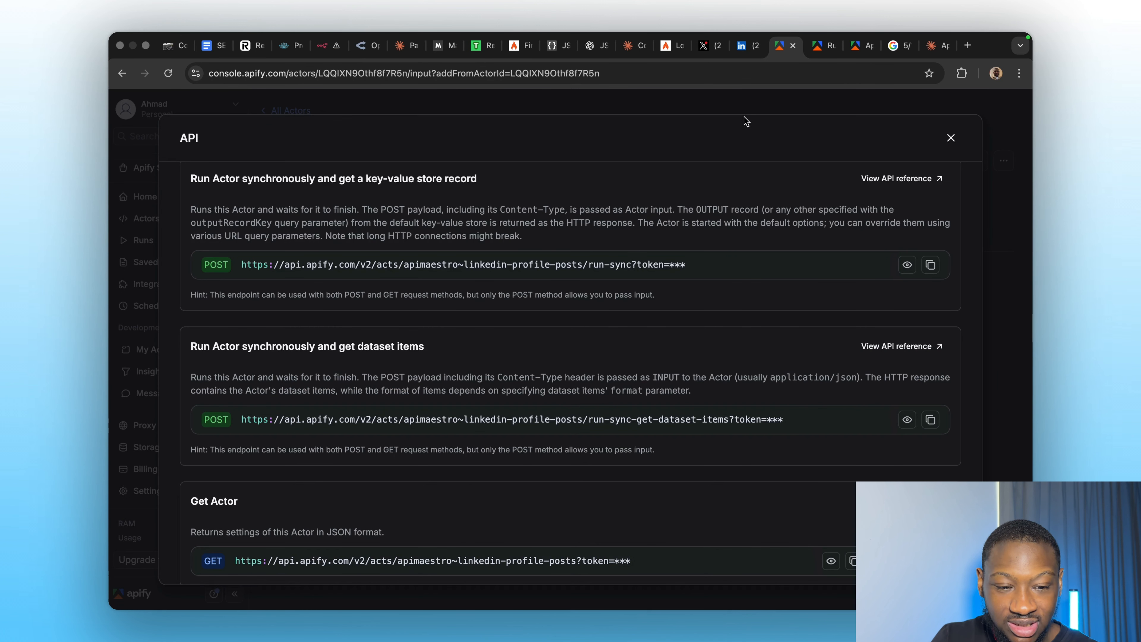
click(754, 104)
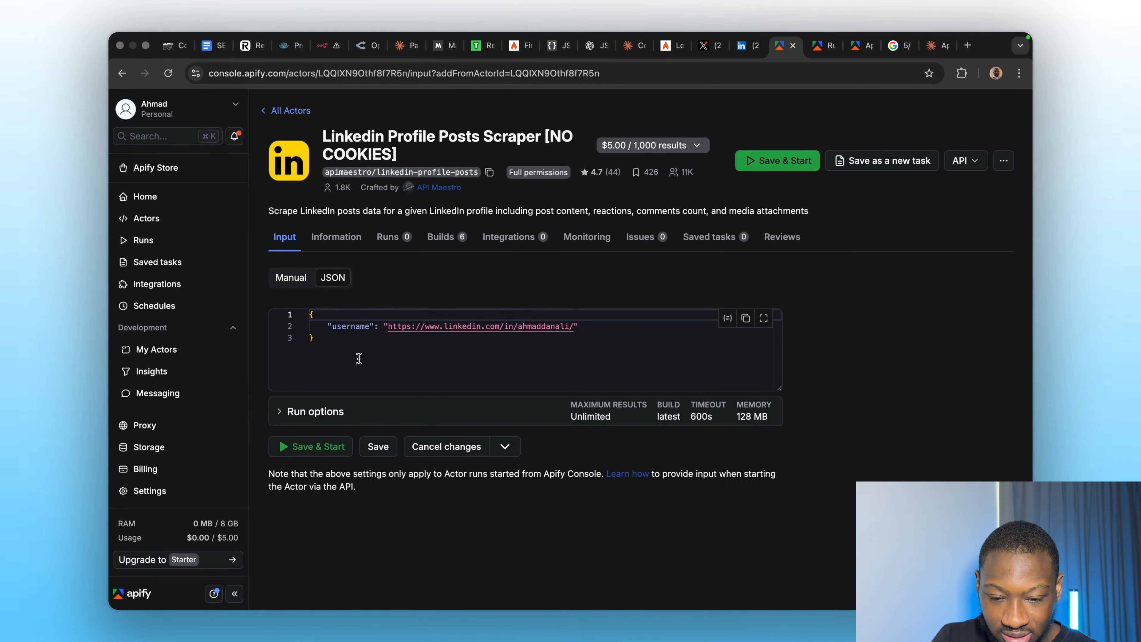
click(332, 250)
scroll(417, 403, down, 3)
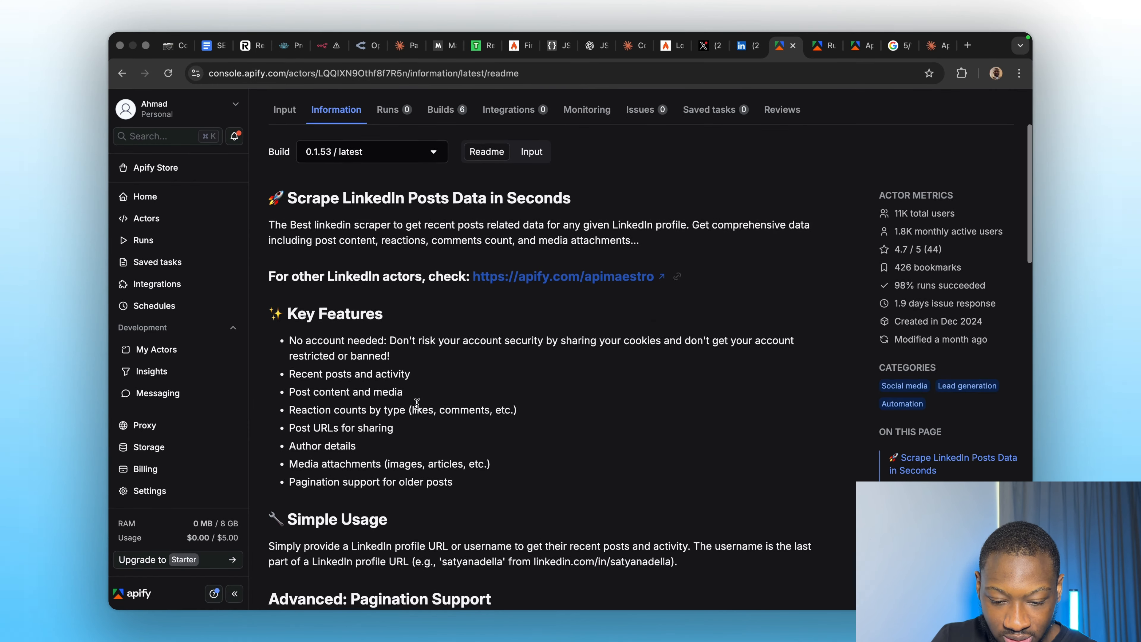
scroll(417, 403, down, 2)
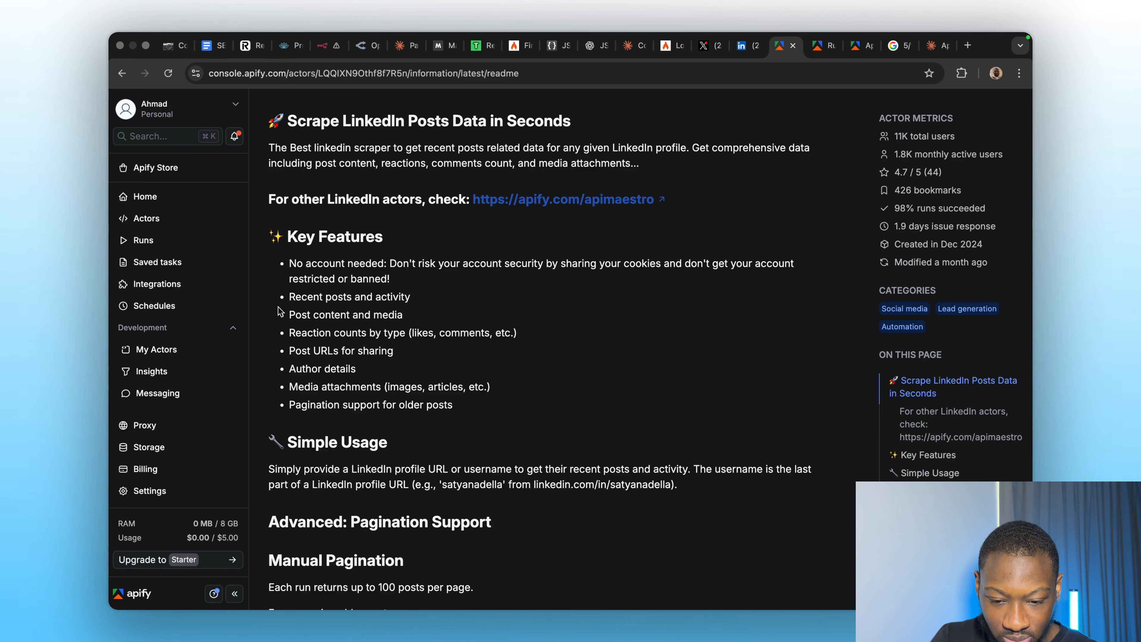
scroll(350, 314, up, 5)
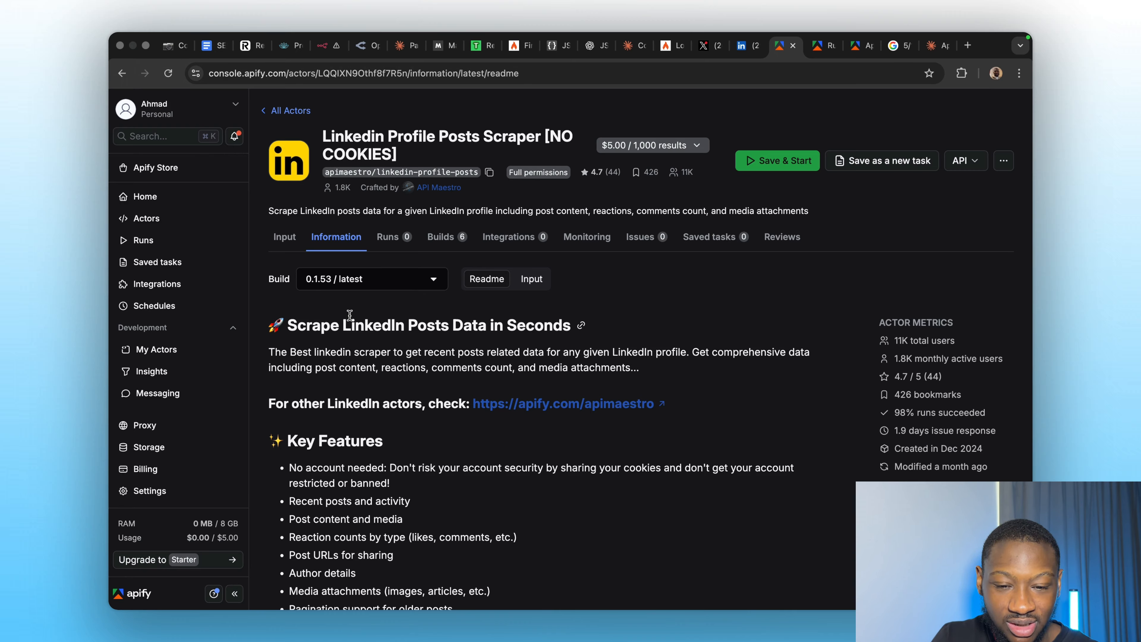
Search the Apify Store for LinkedIn profile no-cookies actors and open Linkedin Profile Scraper No Cookies.
right_click(143, 168)
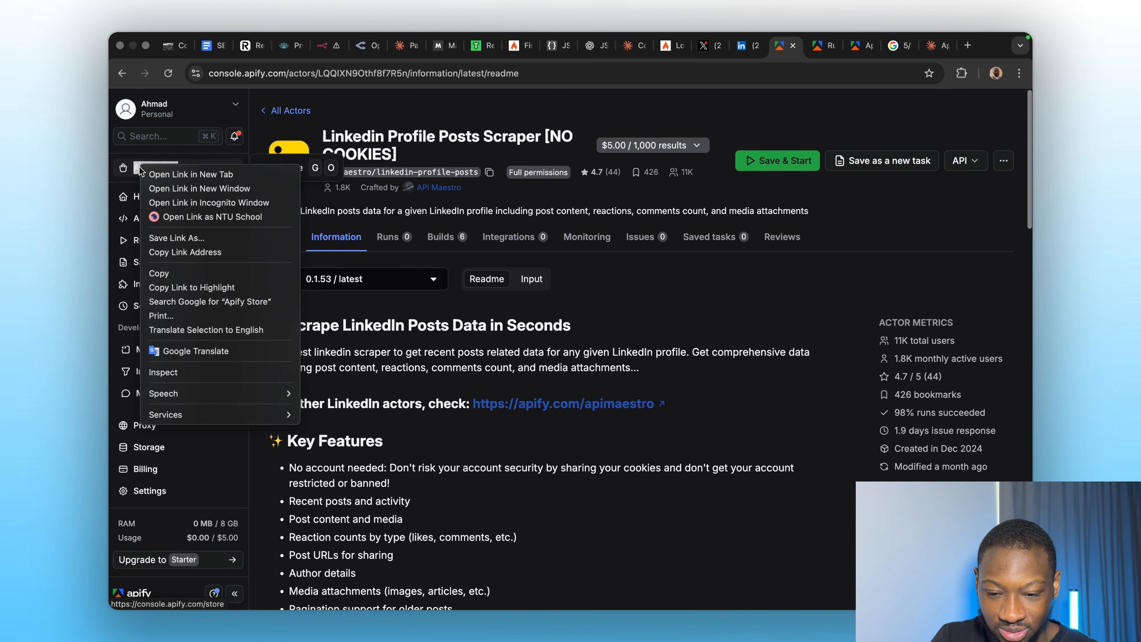
click(160, 175)
click(787, 45)
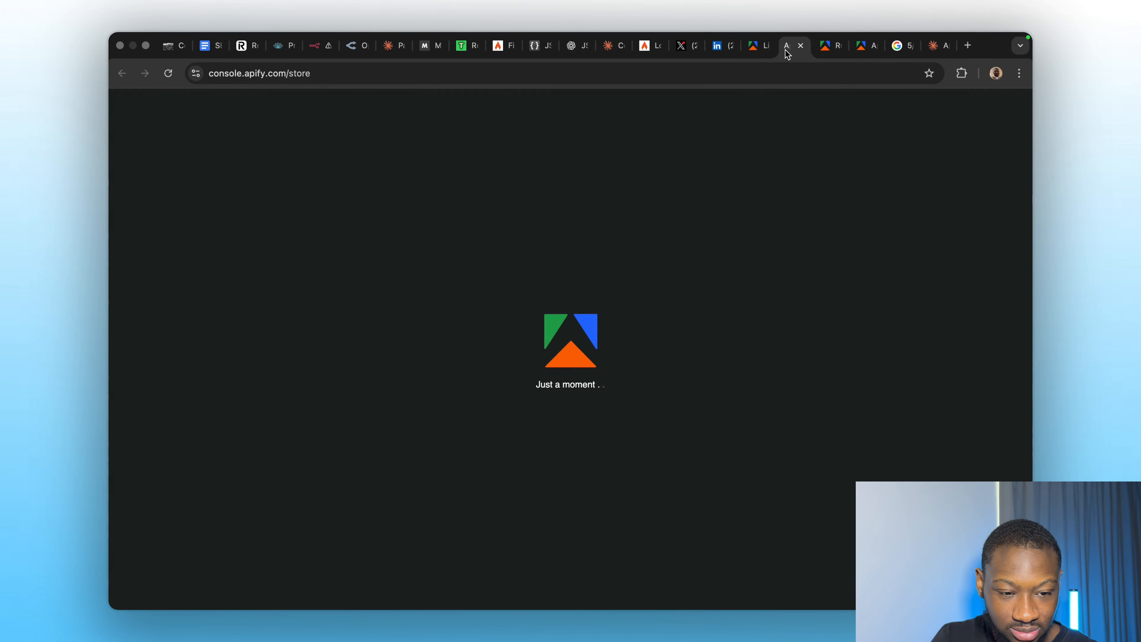
click(544, 194)
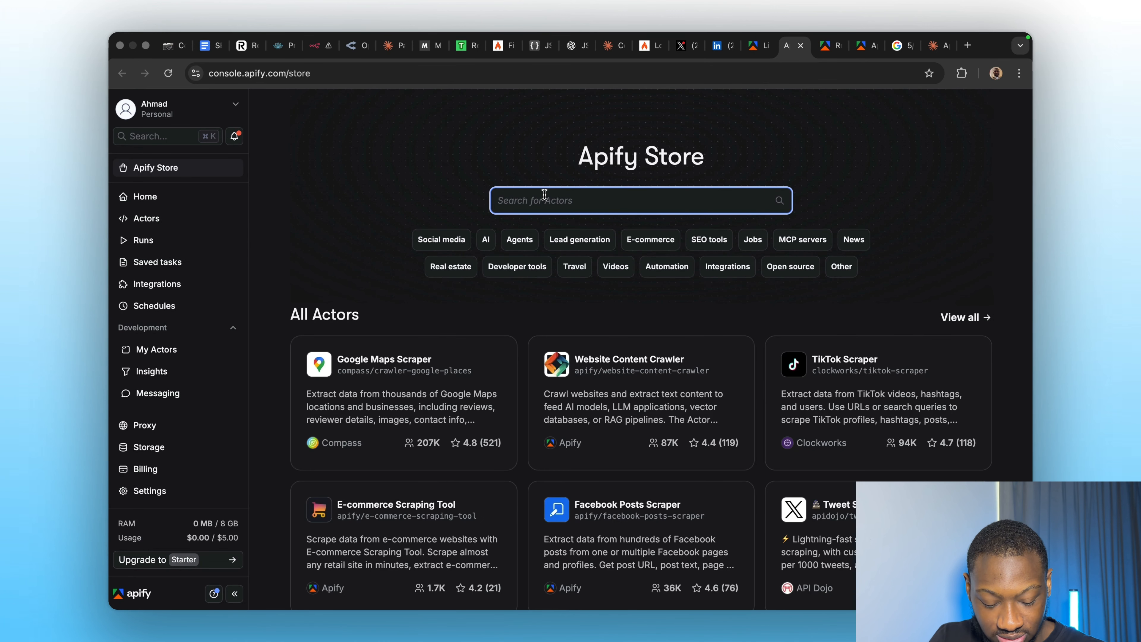
text(linkedin)
key(Return)
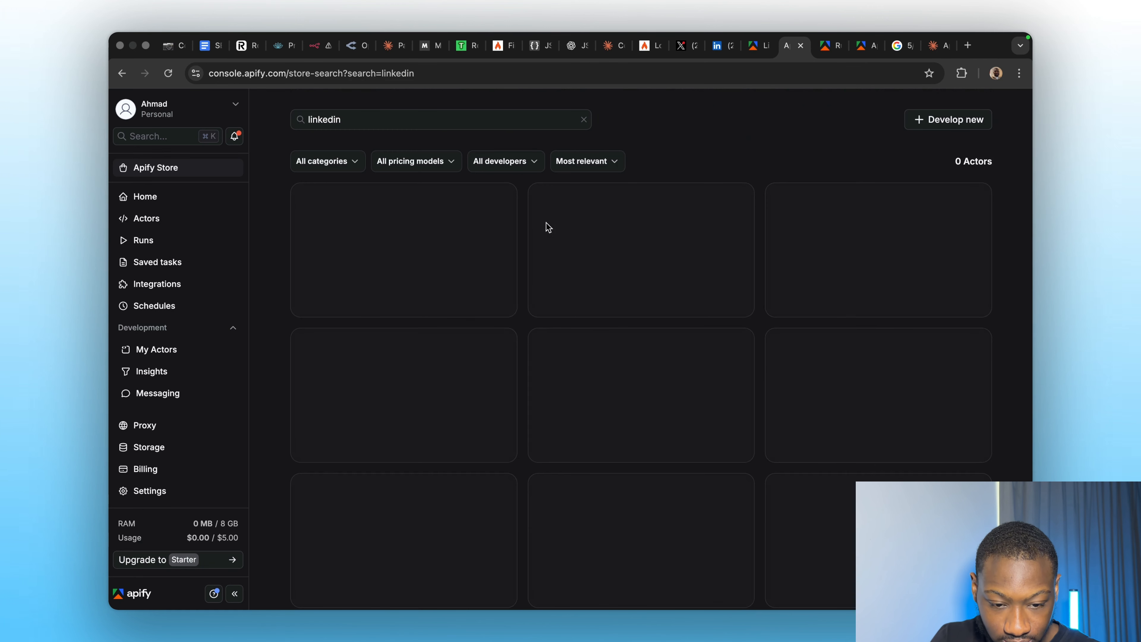
click(393, 127)
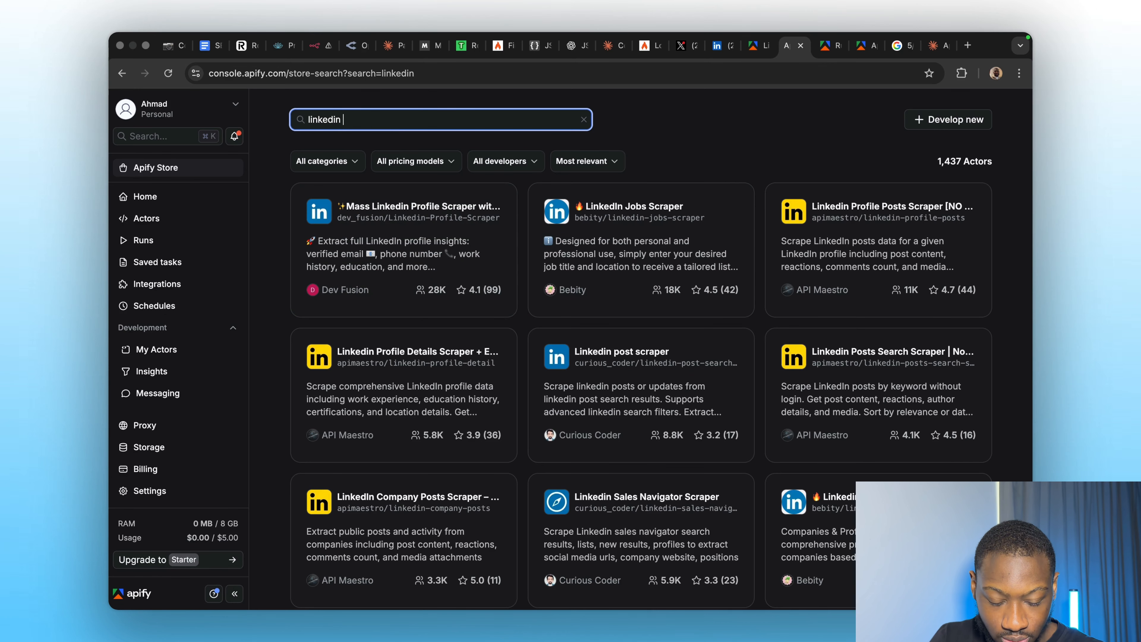
text(profil)
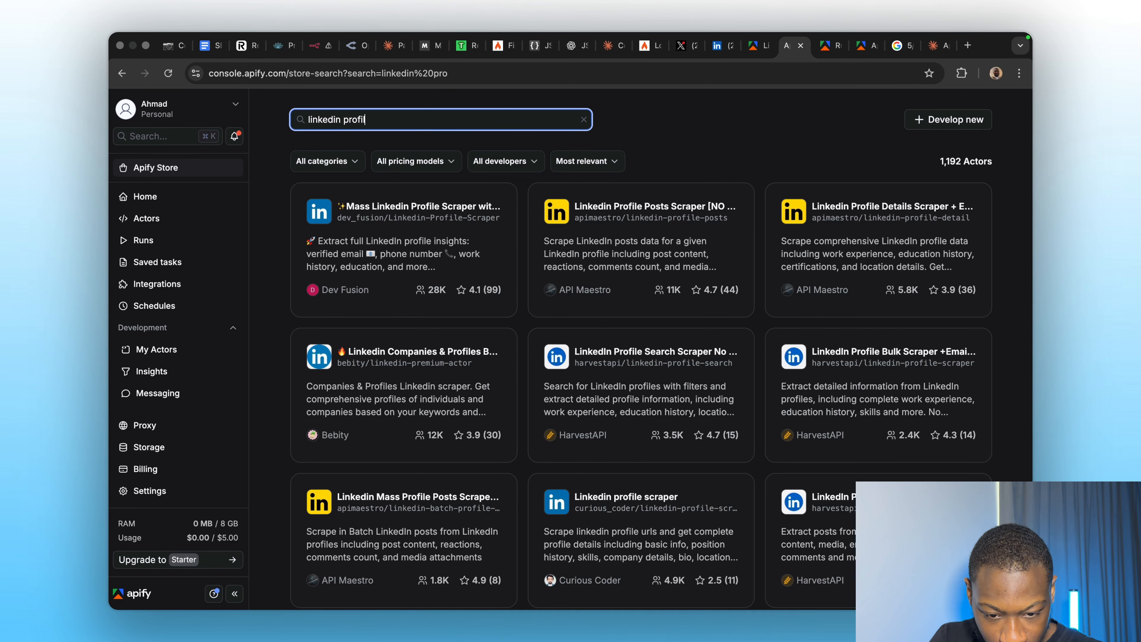
text(e no cookies)
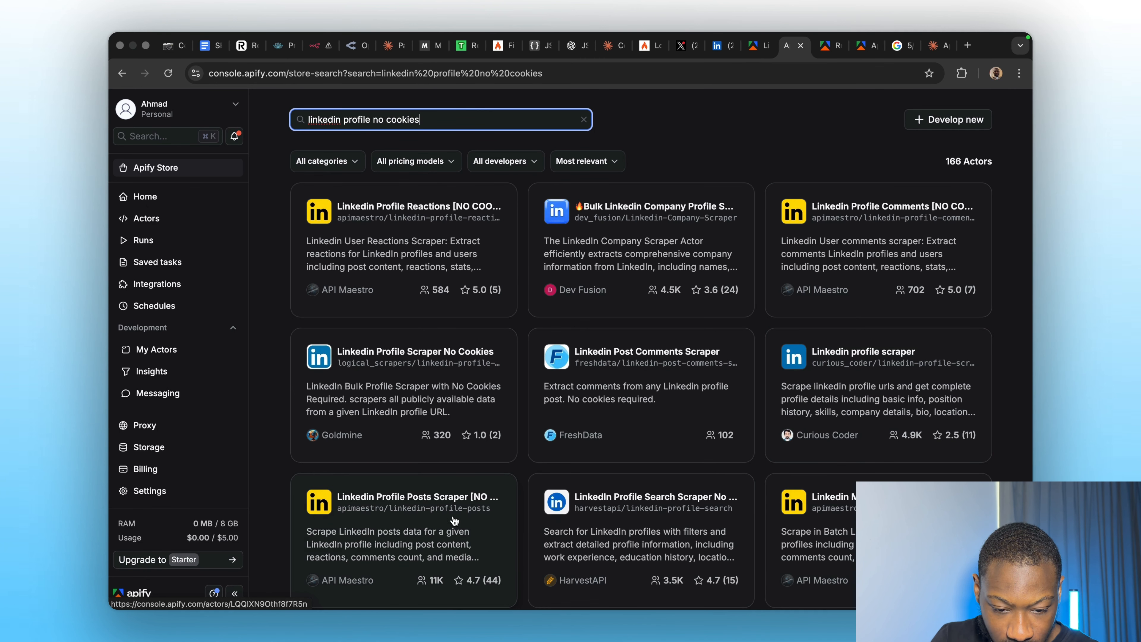
click(399, 400)
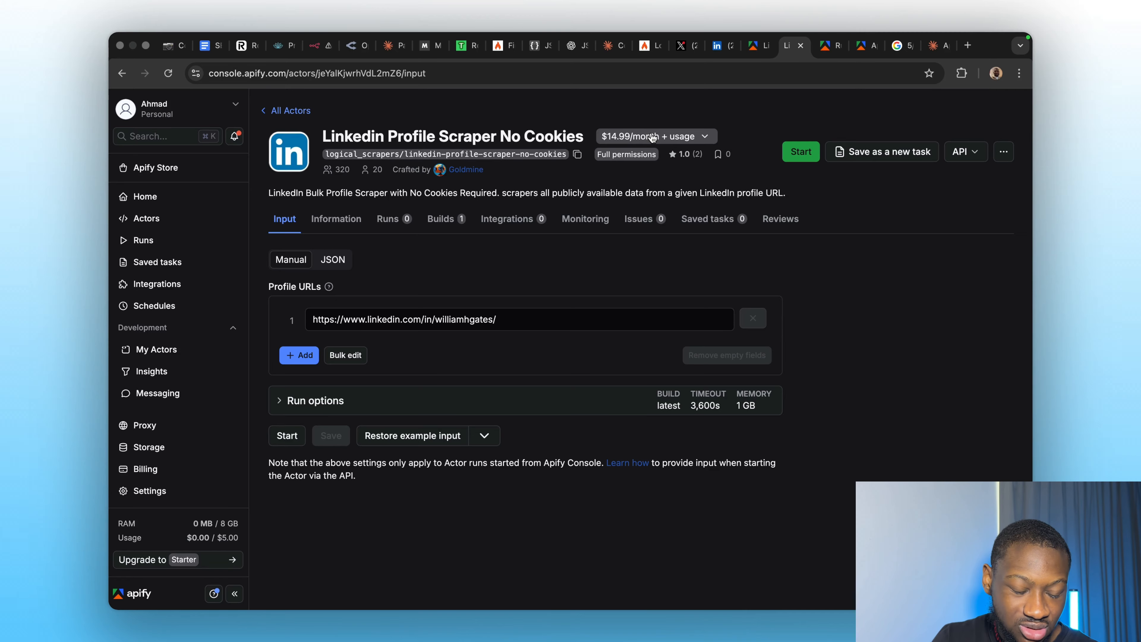
Filter results to Pay per result and open Linkedin Profile Details Scraper + EMAIL.
click(274, 110)
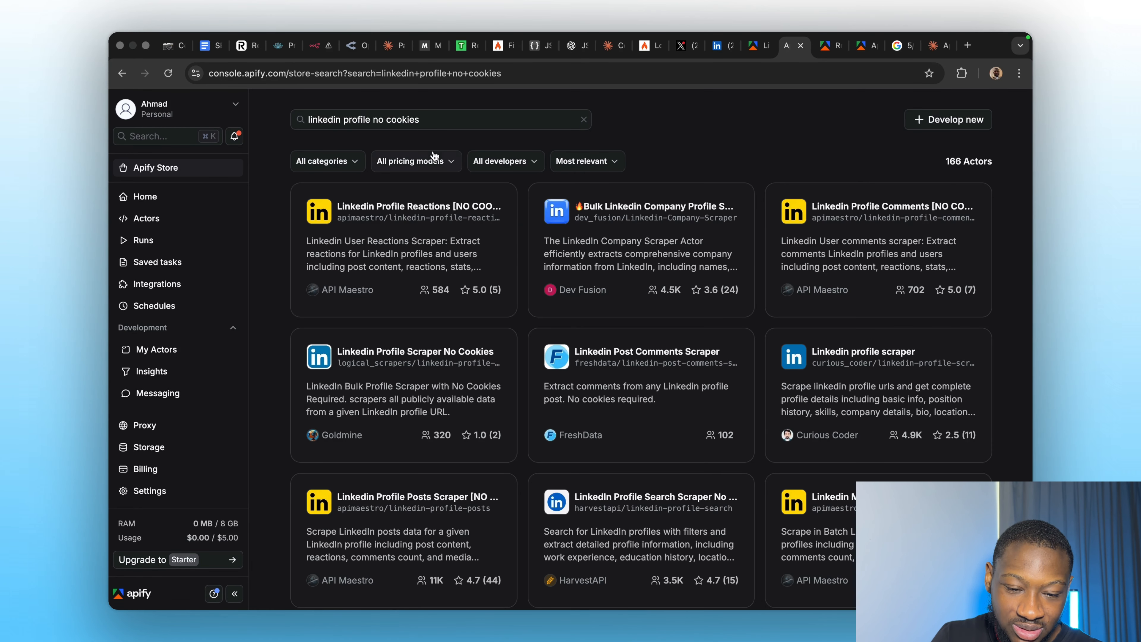
click(428, 163)
click(413, 212)
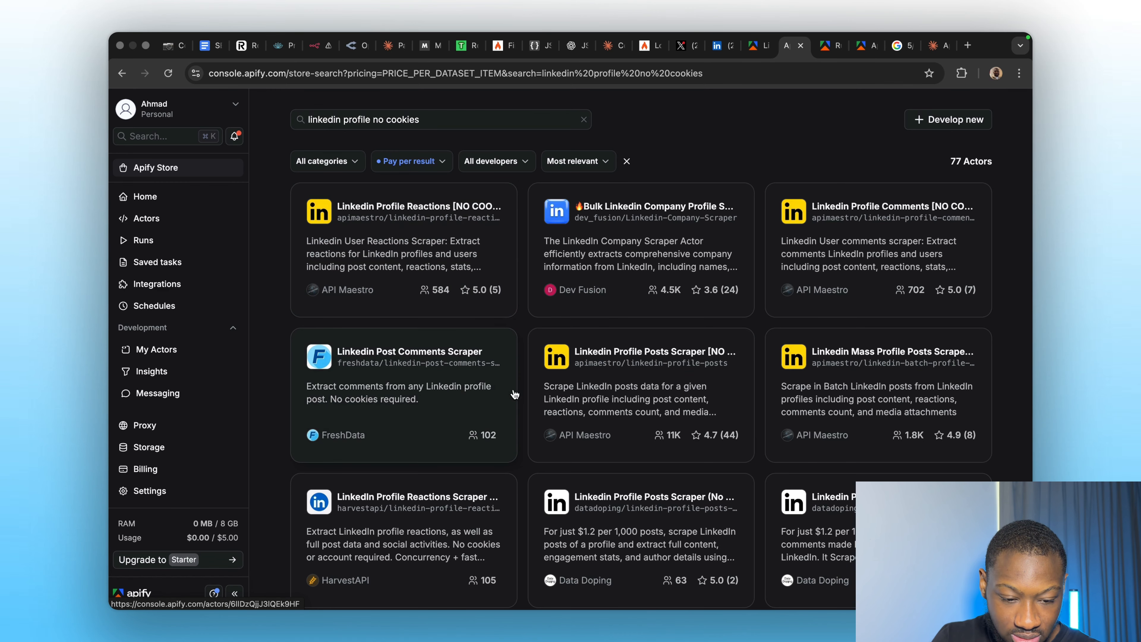
scroll(627, 388, down, 2)
scroll(627, 389, down, 3)
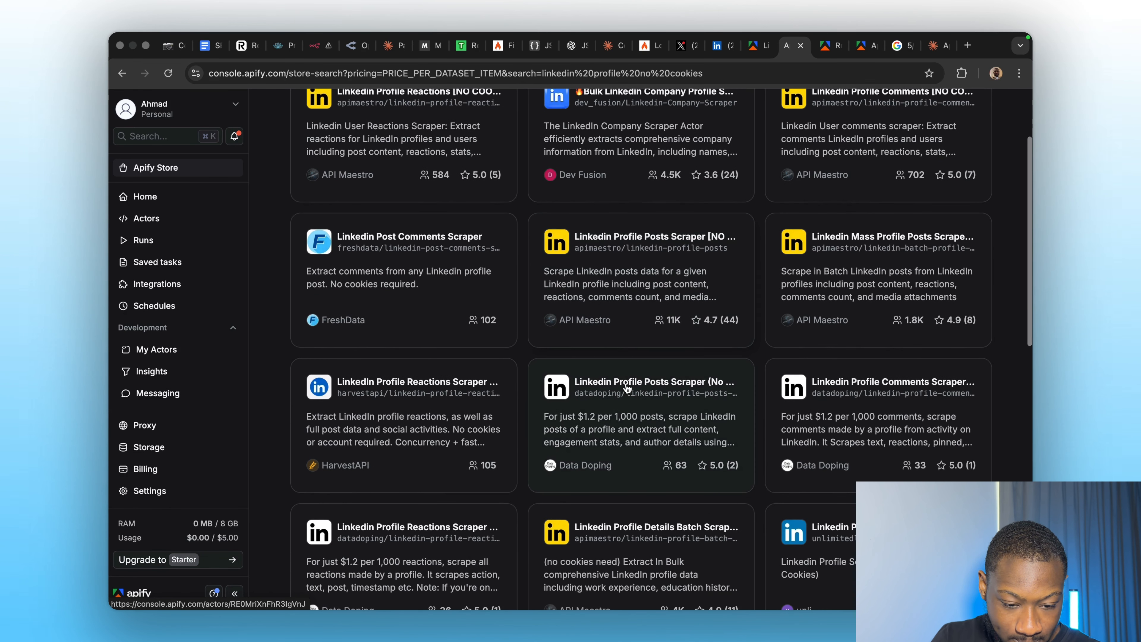
scroll(619, 410, down, 6)
scroll(611, 436, down, 3)
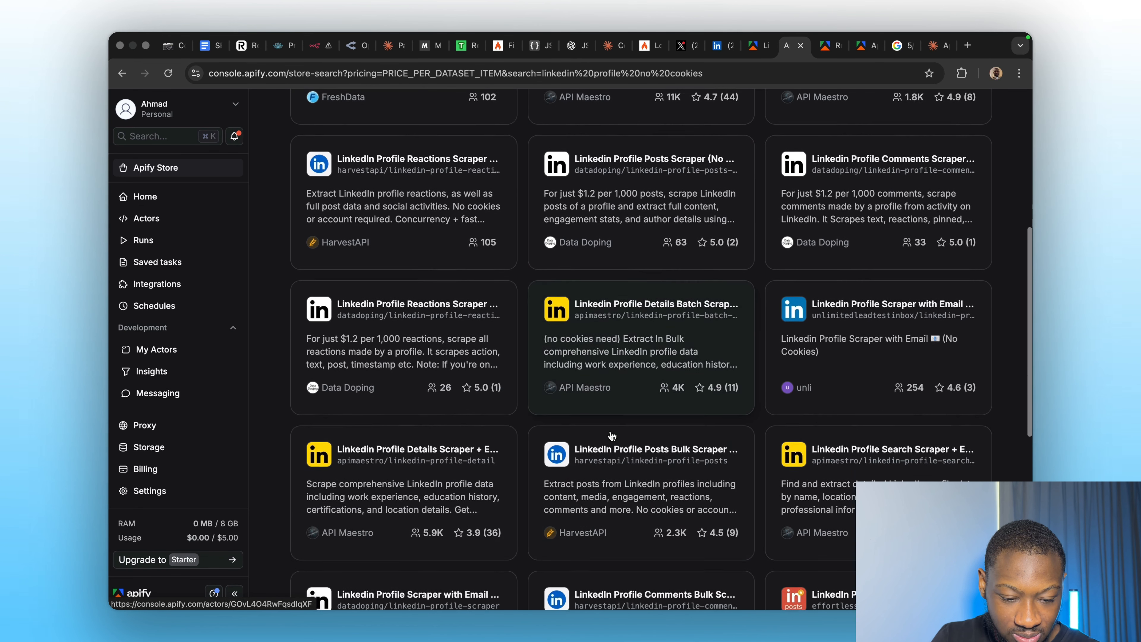
scroll(646, 481, down, 2)
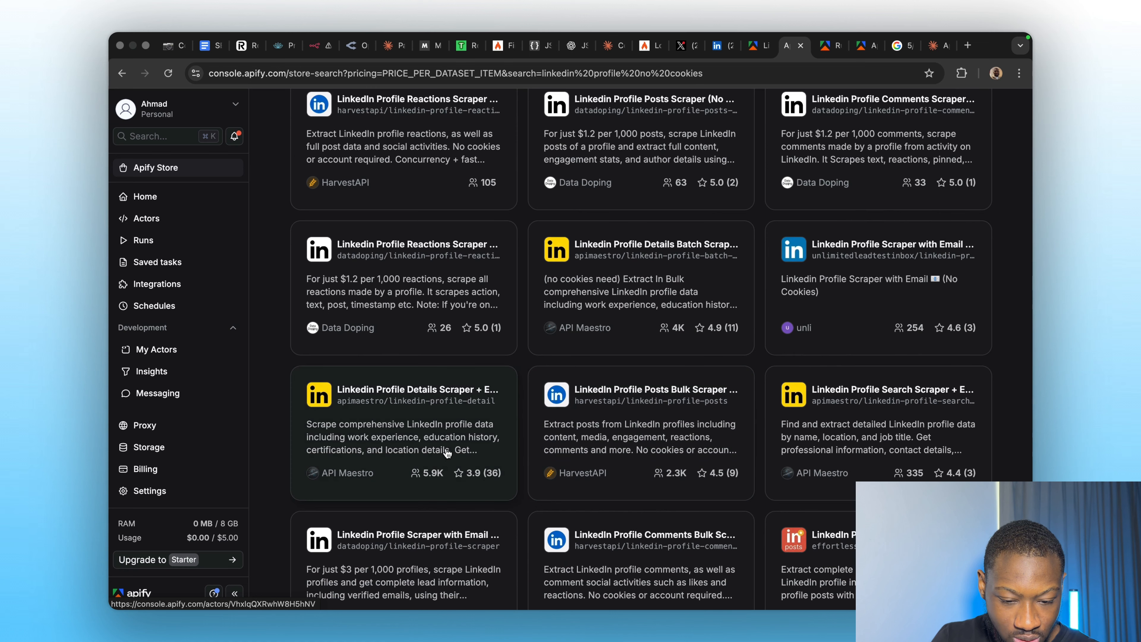
click(439, 450)
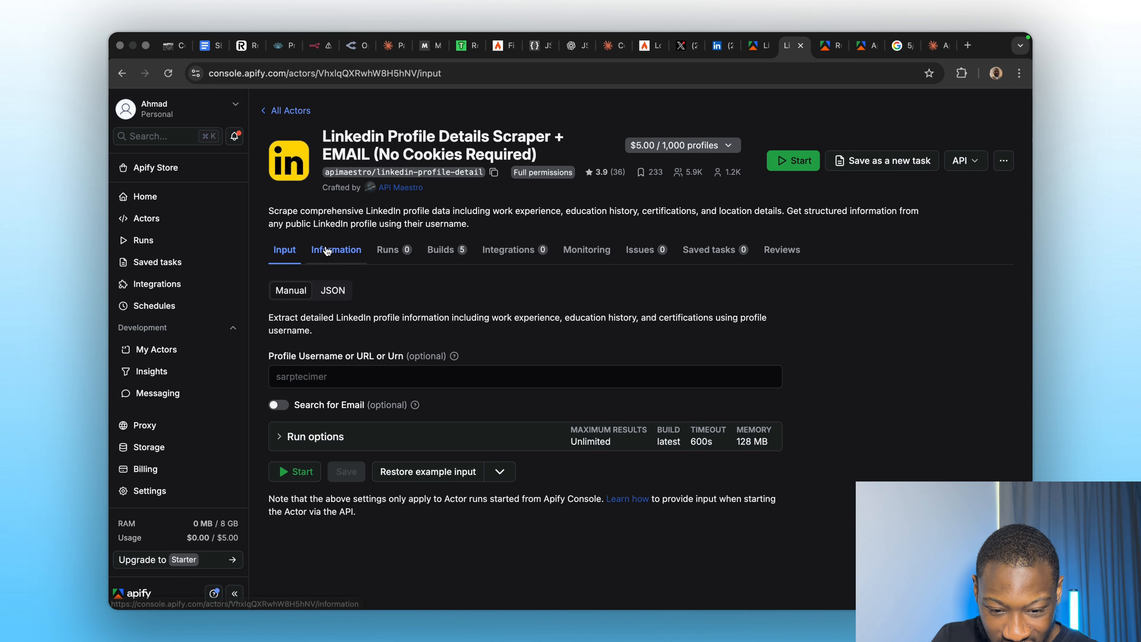
Copy the actor's run-sync-get-dataset-items endpoint URL from API > API endpoints.
click(971, 166)
click(910, 214)
scroll(698, 436, down, 5)
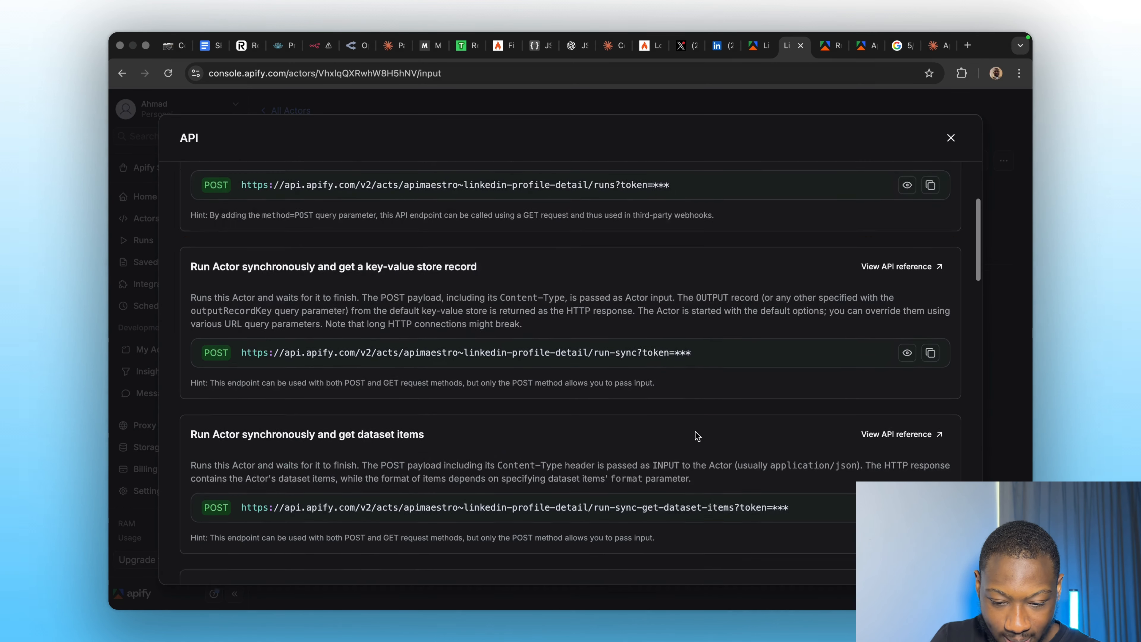
scroll(698, 436, down, 2)
click(930, 465)
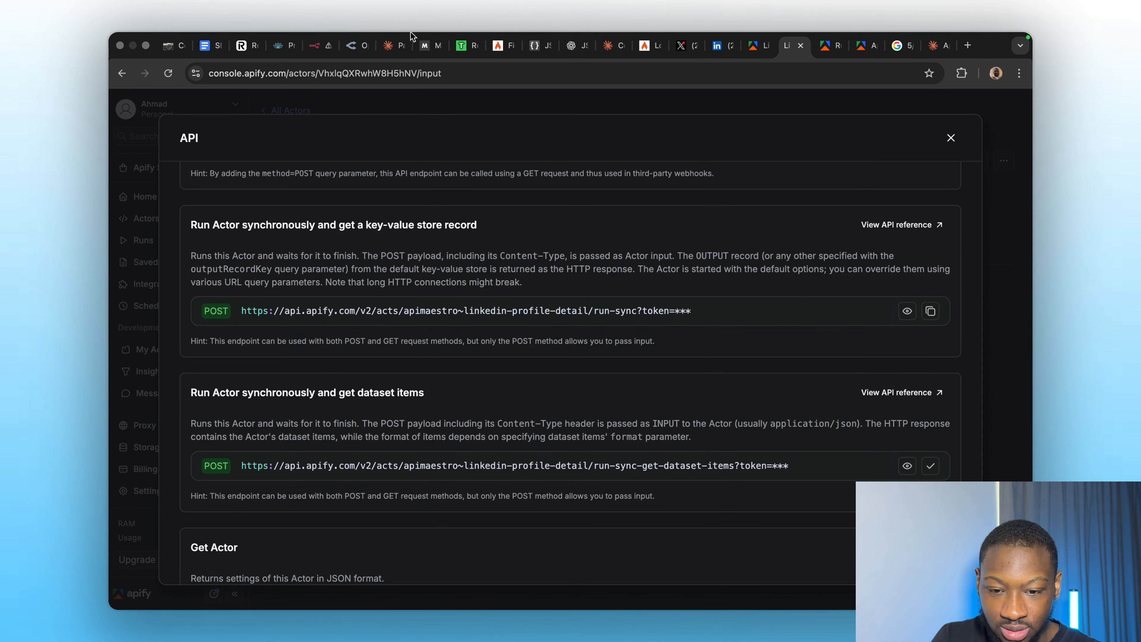
click(317, 45)
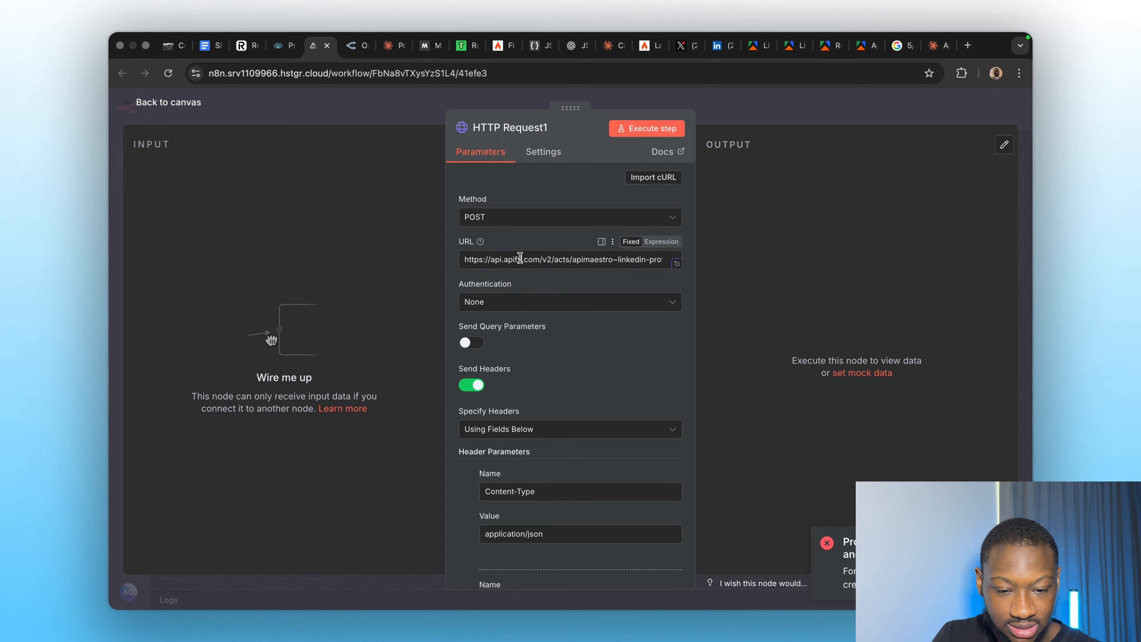
scroll(562, 202, down, 8)
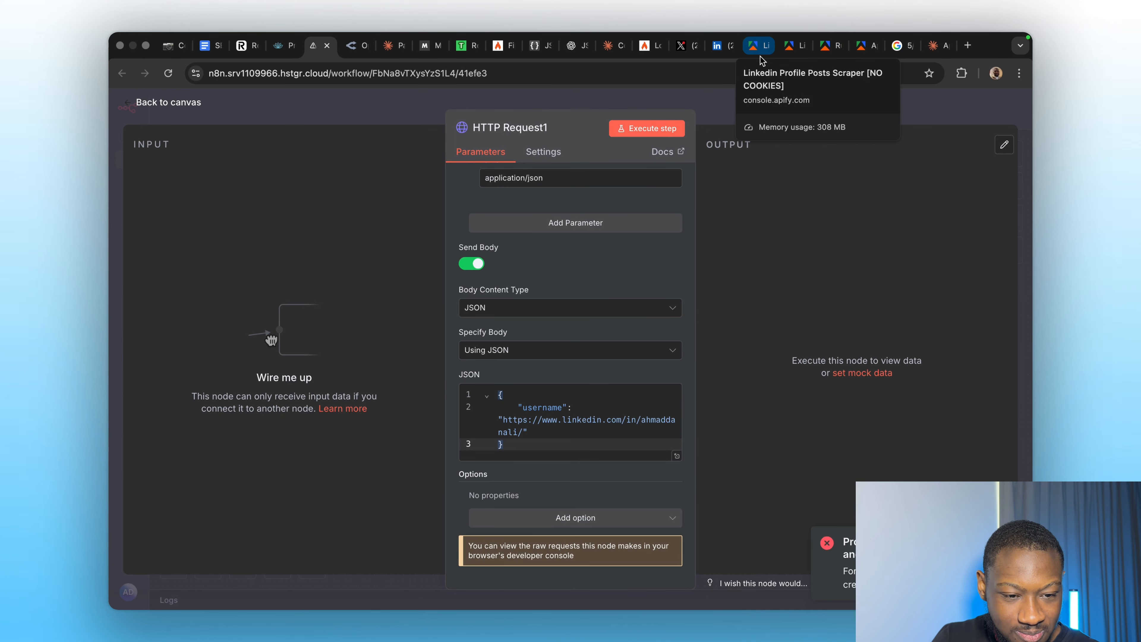
click(868, 50)
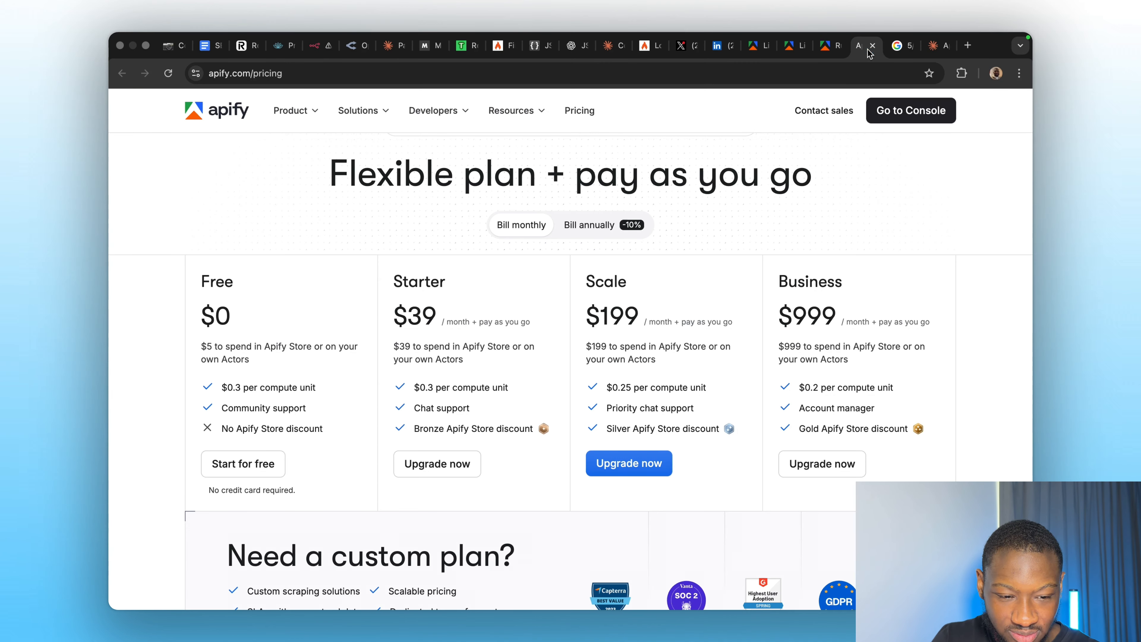
click(831, 50)
click(793, 47)
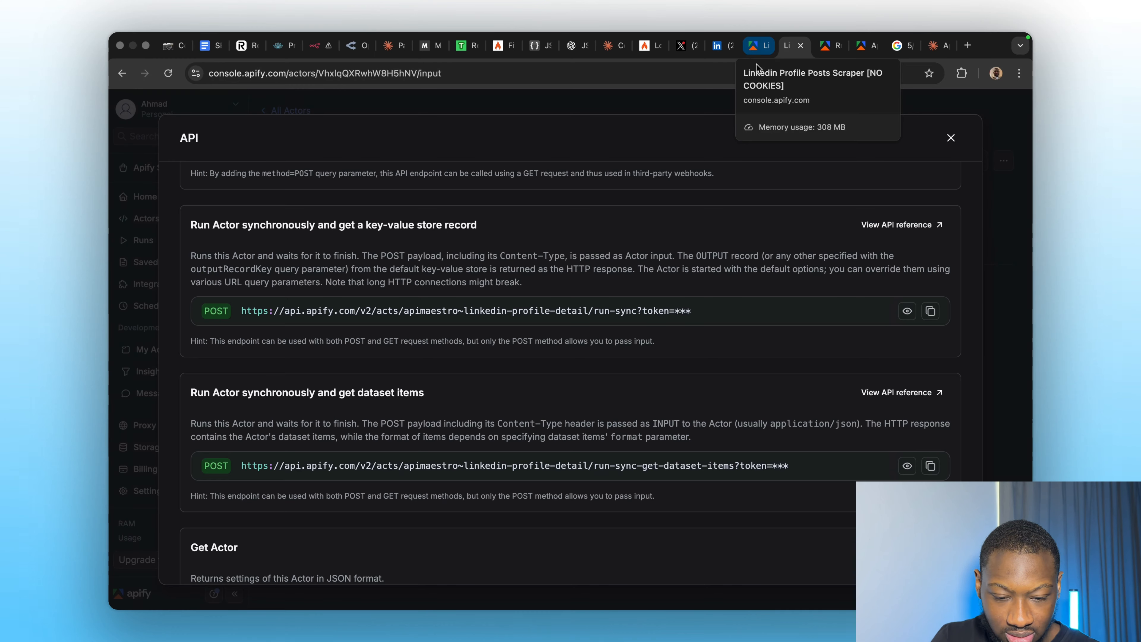
click(952, 138)
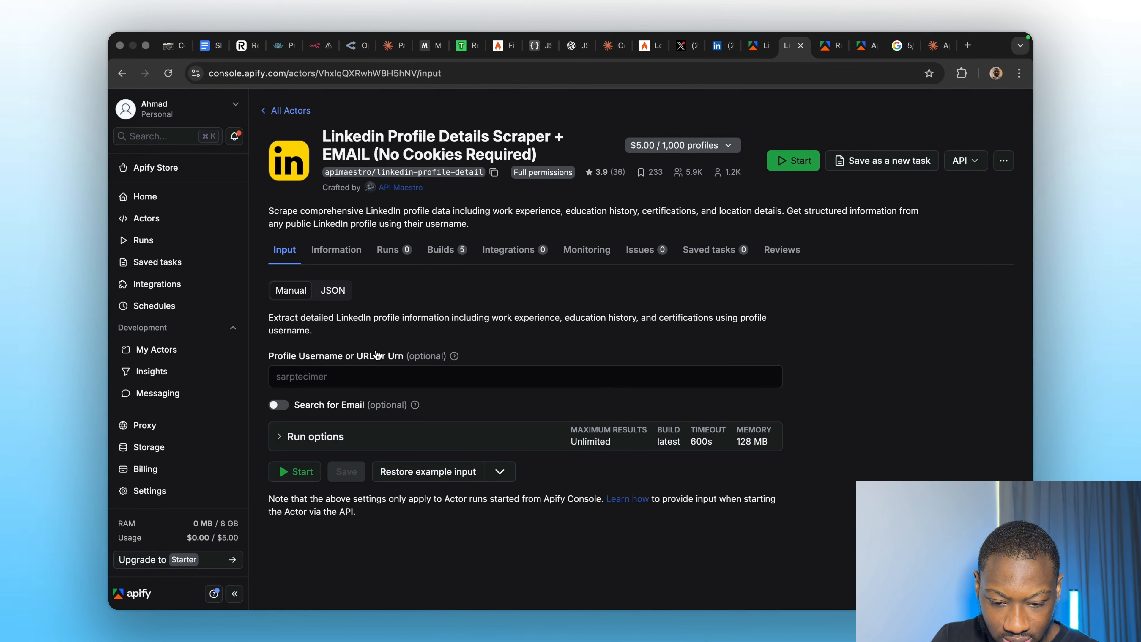
Enter a test username 'adfanfaf', preview the input as JSON, and grab the LinkedIn profile URL.
click(320, 370)
text(adfanfaf)
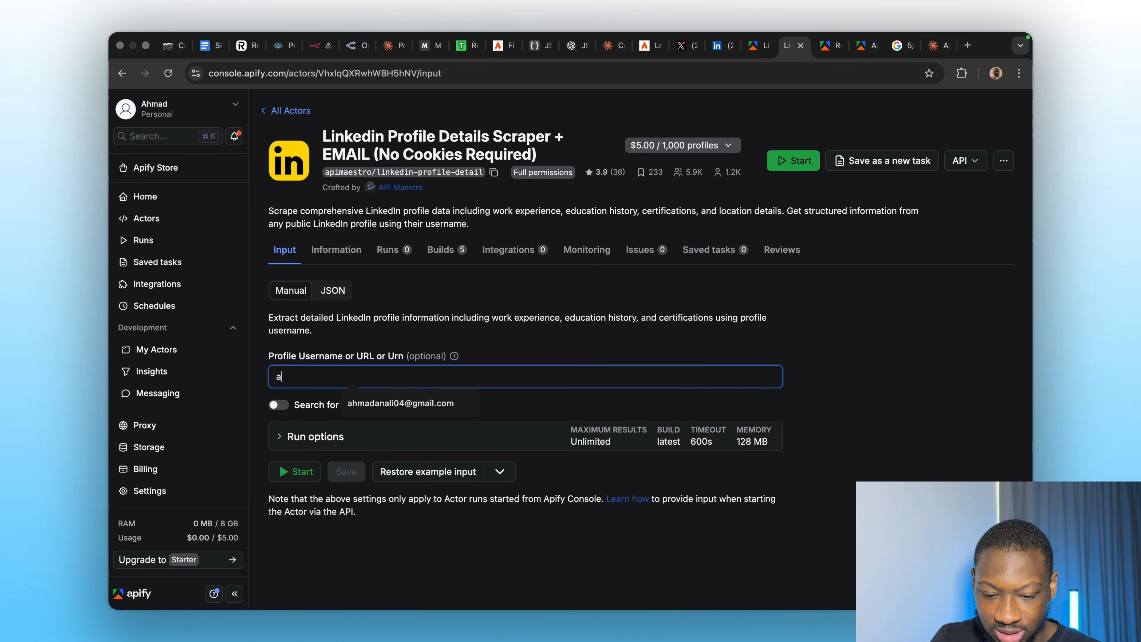
click(327, 292)
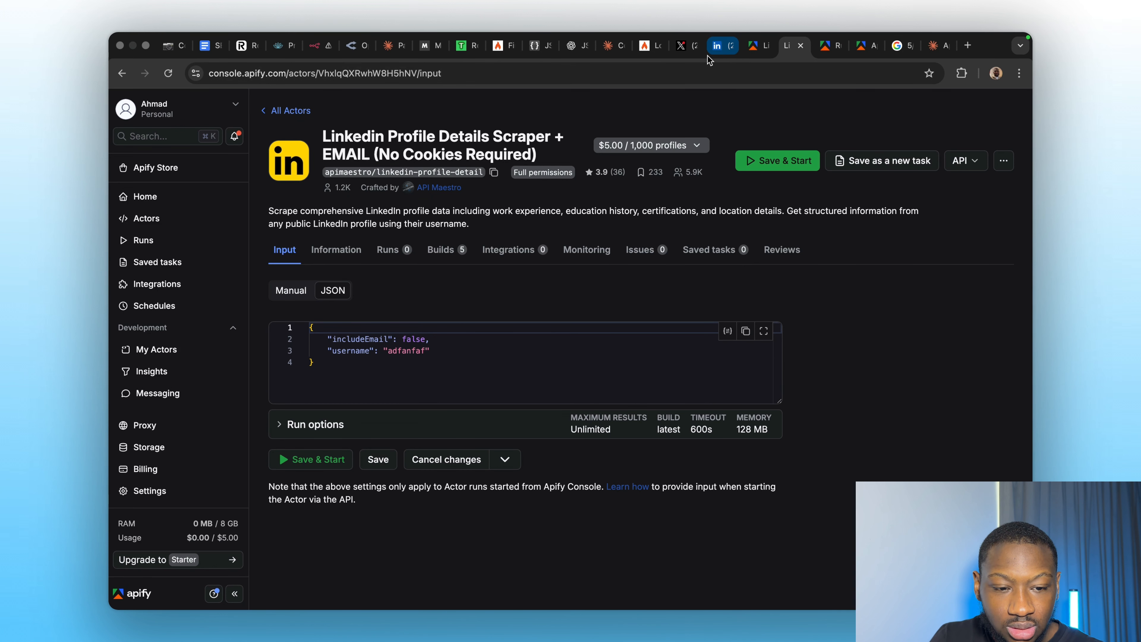
click(719, 45)
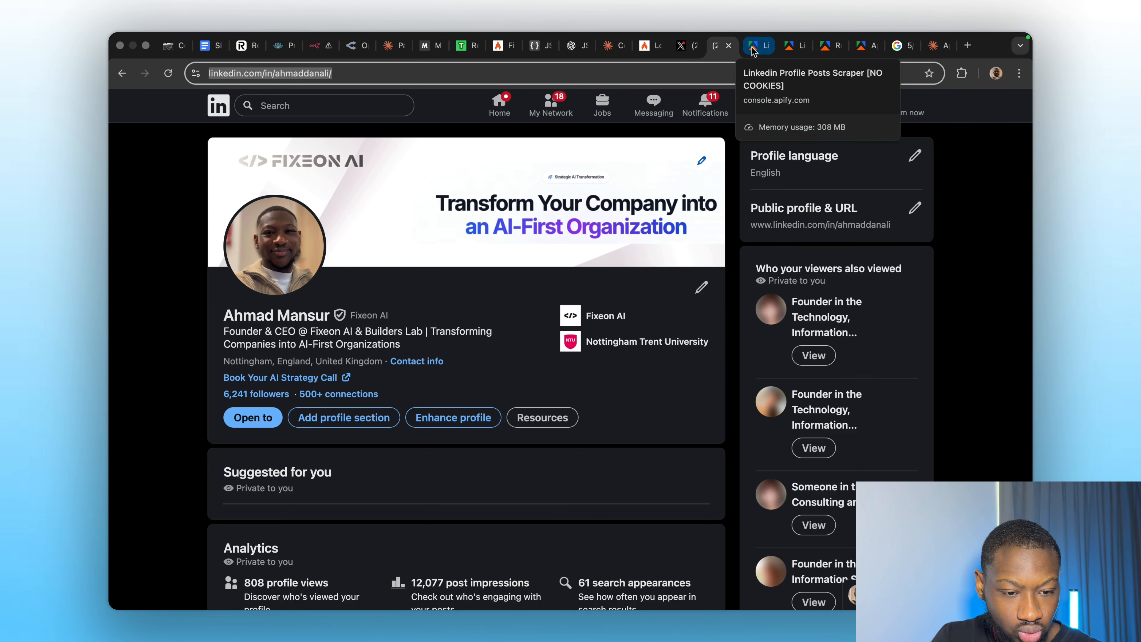
click(754, 46)
click(793, 45)
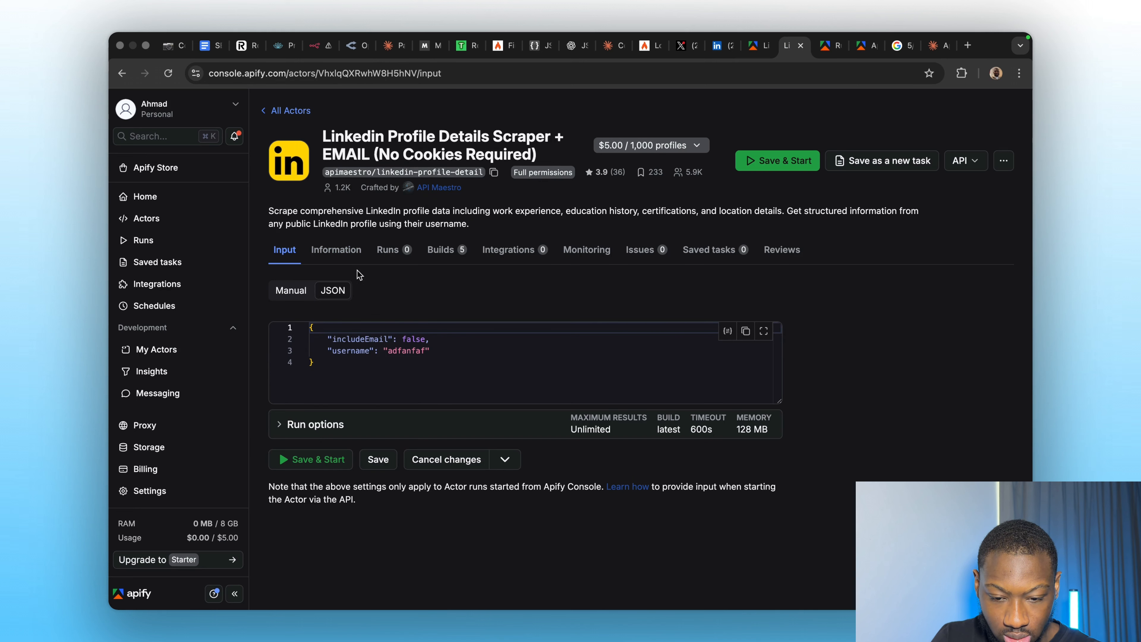
Replace the test username with the LinkedIn profile URL and turn on Search for Email.
click(290, 290)
click(343, 376)
key(super+a)
key(BackSpace)
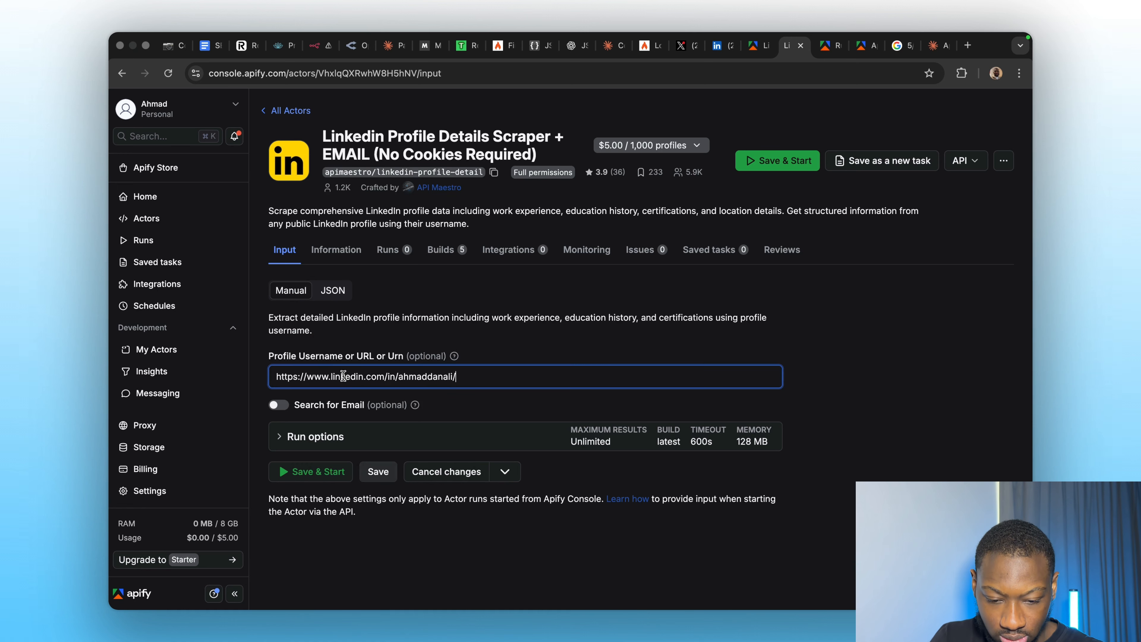
click(388, 340)
click(279, 405)
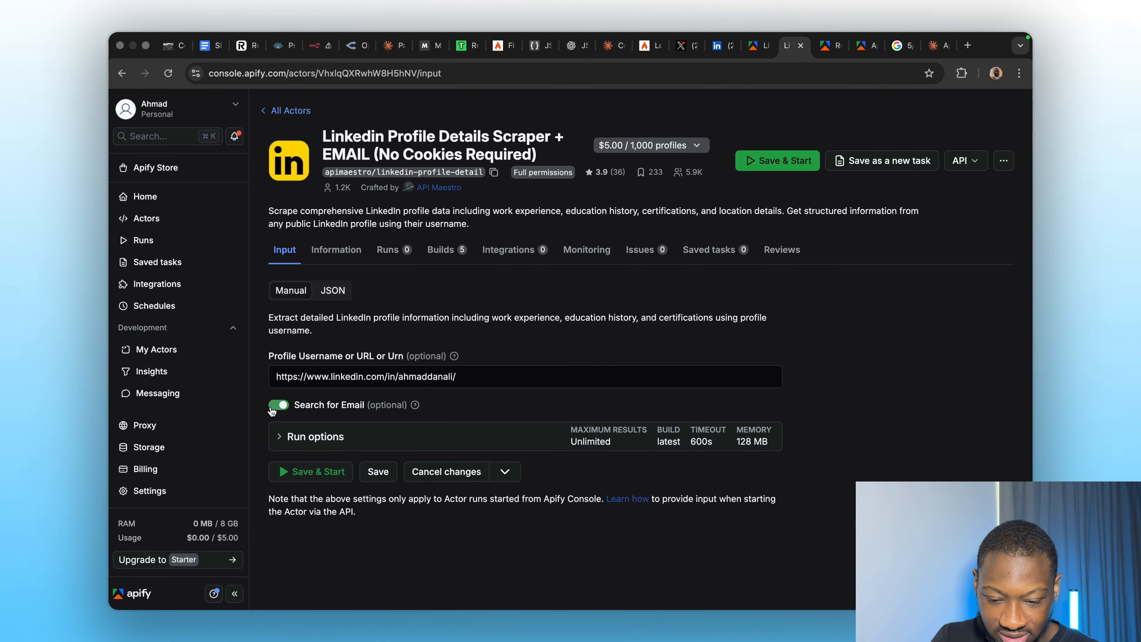
Copy the actor input JSON and paste it over n8n's HTTP Request1 body.
click(333, 291)
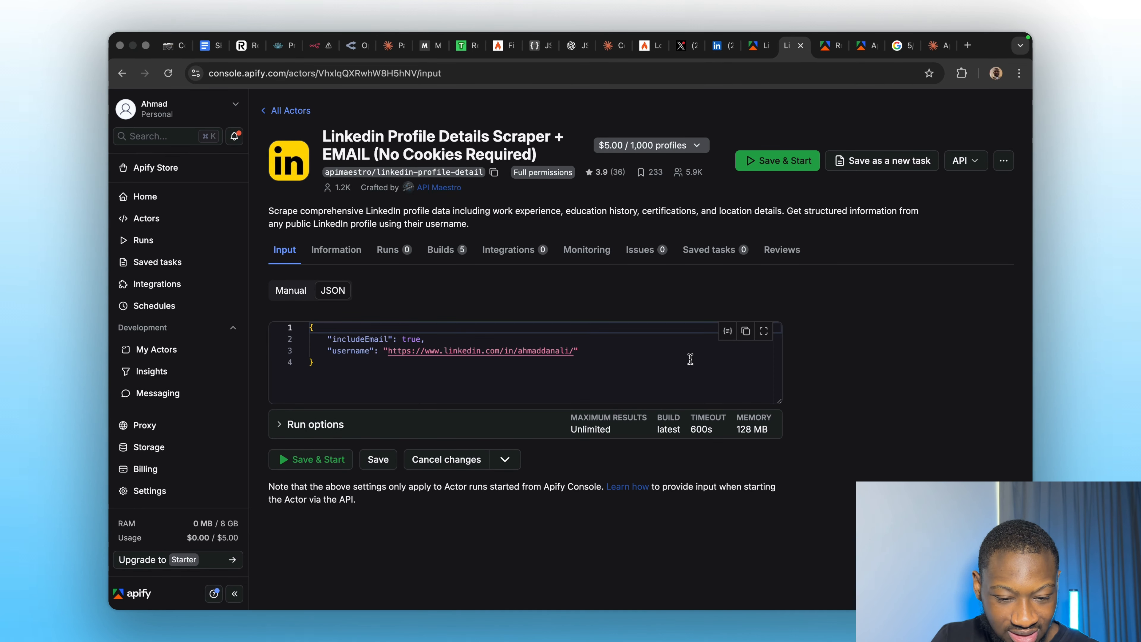
click(746, 334)
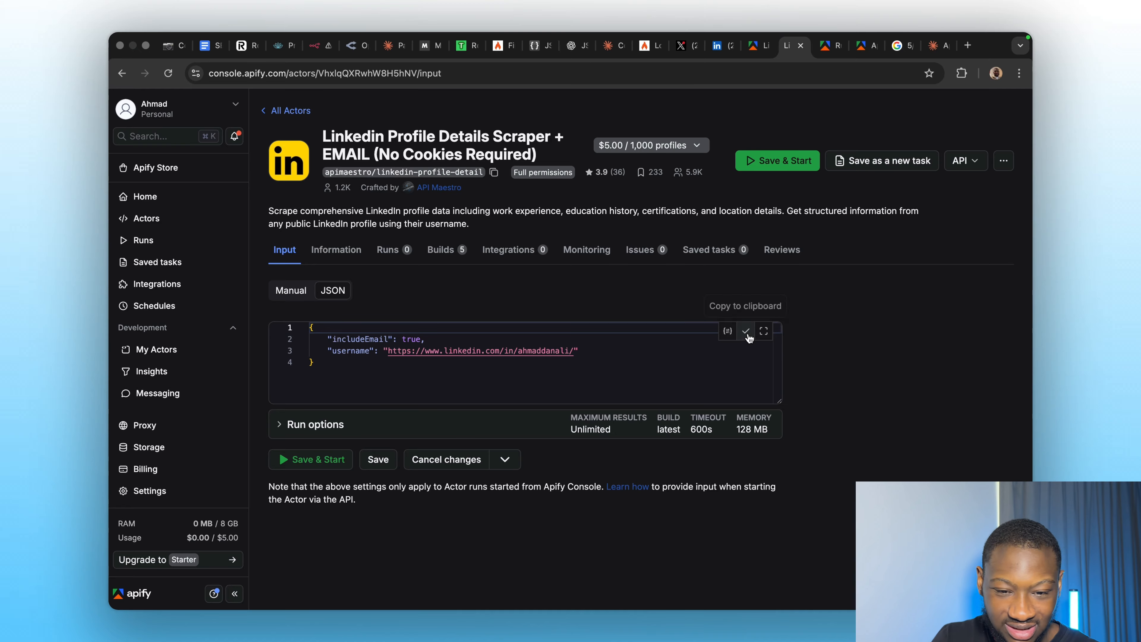
click(317, 46)
click(499, 394)
key(super+a)
key(super+v)
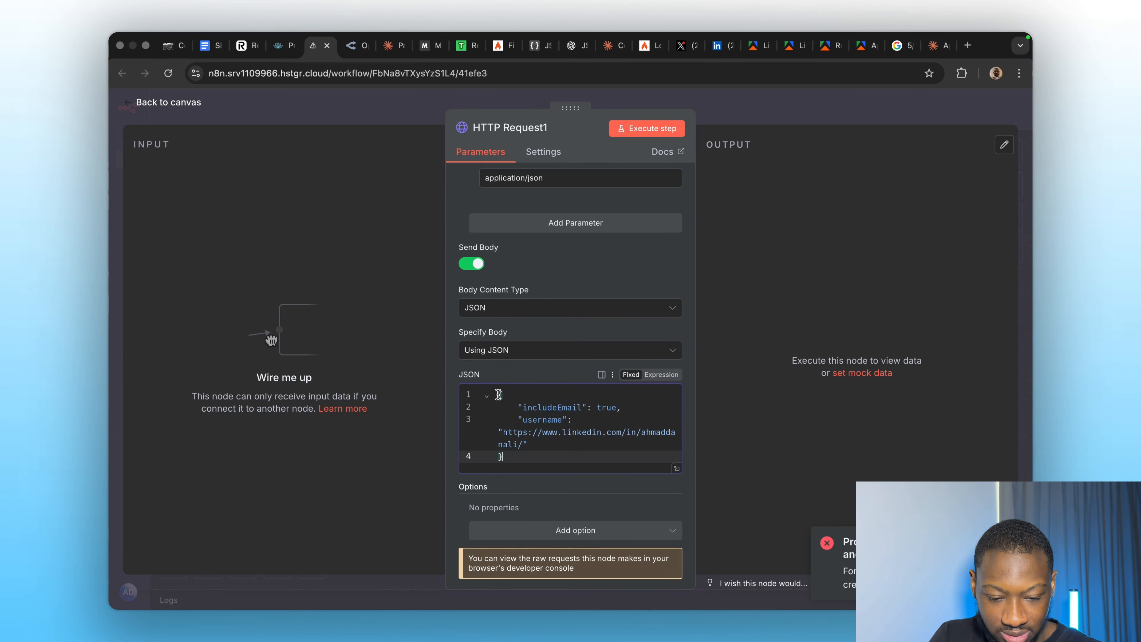
Execute HTTP Request1 and review the returned LinkedIn profile JSON.
scroll(574, 260, up, 10)
click(636, 131)
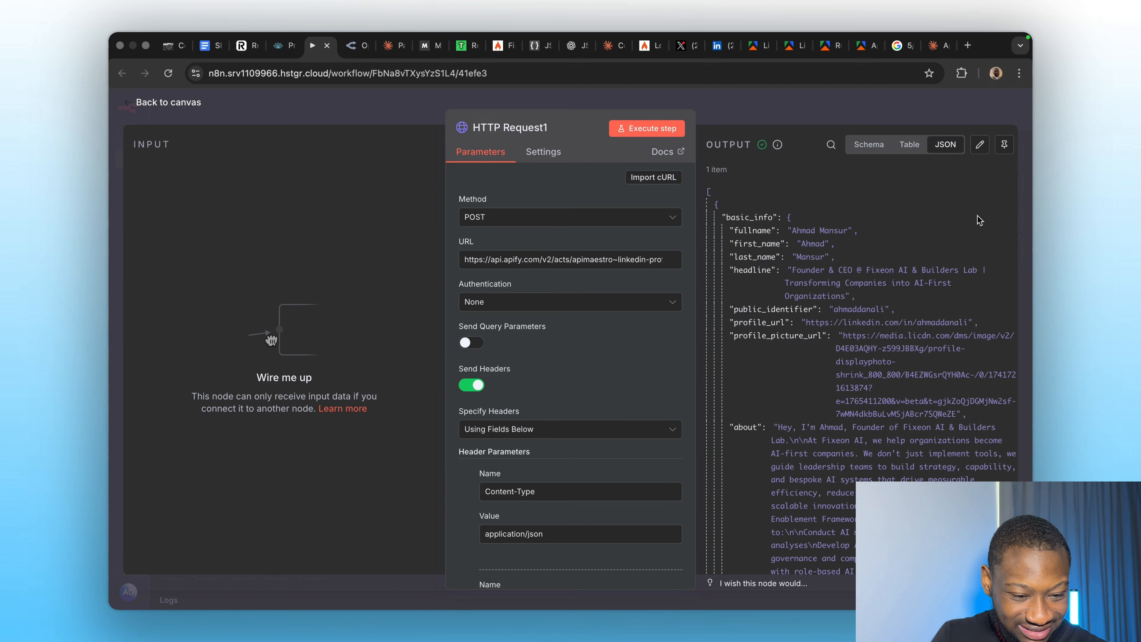
scroll(888, 328, down, 5)
scroll(889, 326, up, 5)
scroll(947, 406, down, 10)
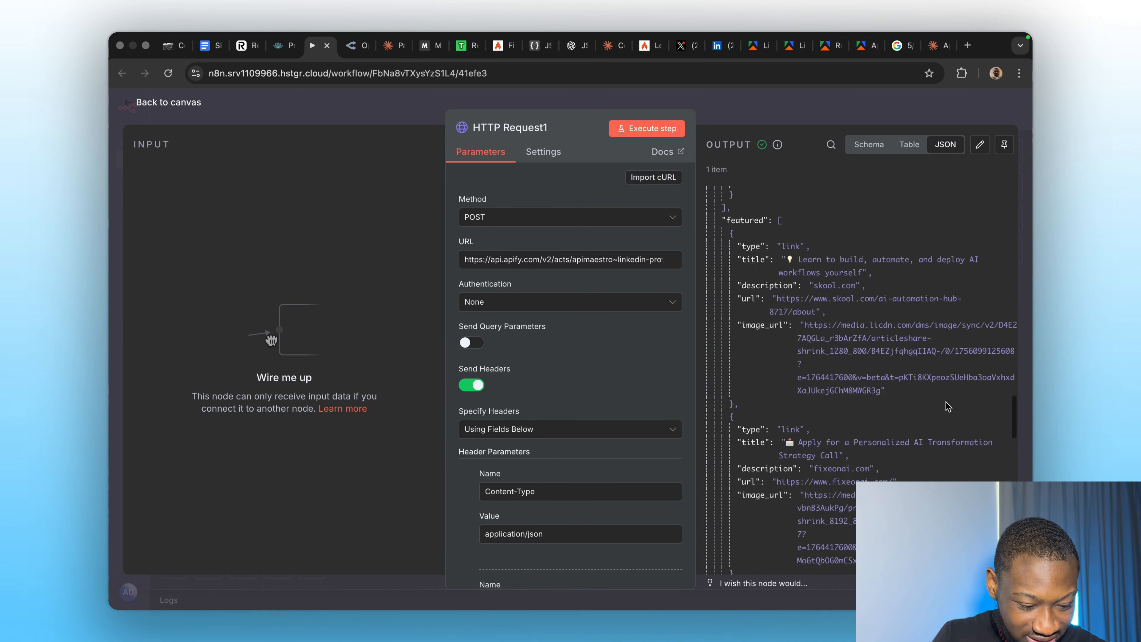
scroll(947, 406, up, 10)
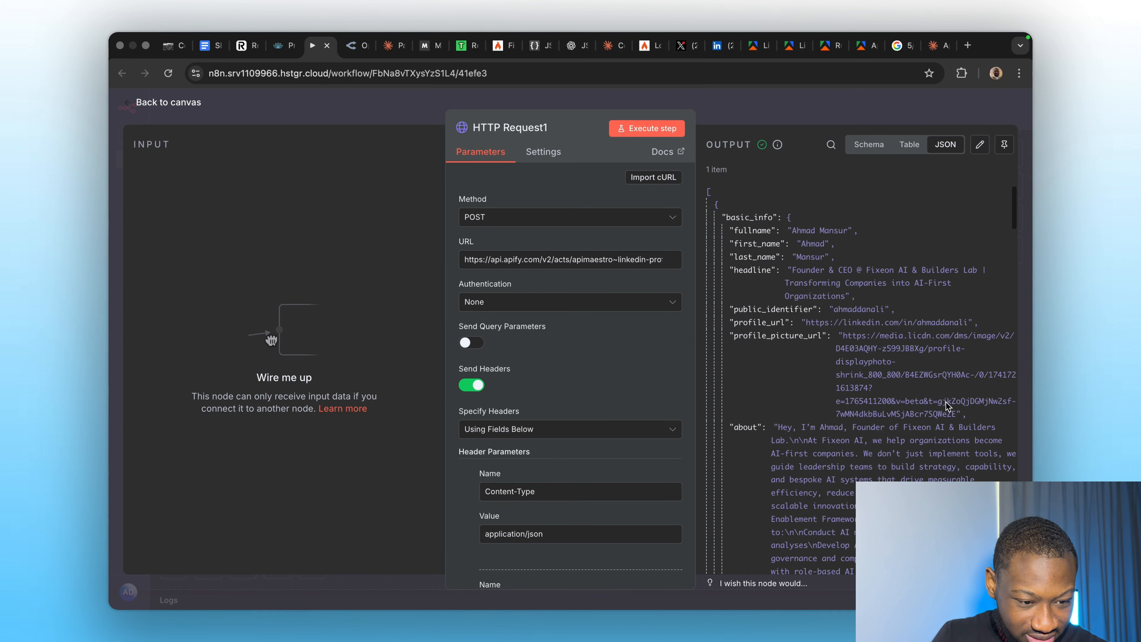
Check the output in Table view, return to JSON, and copy the node's output data.
click(908, 146)
click(945, 145)
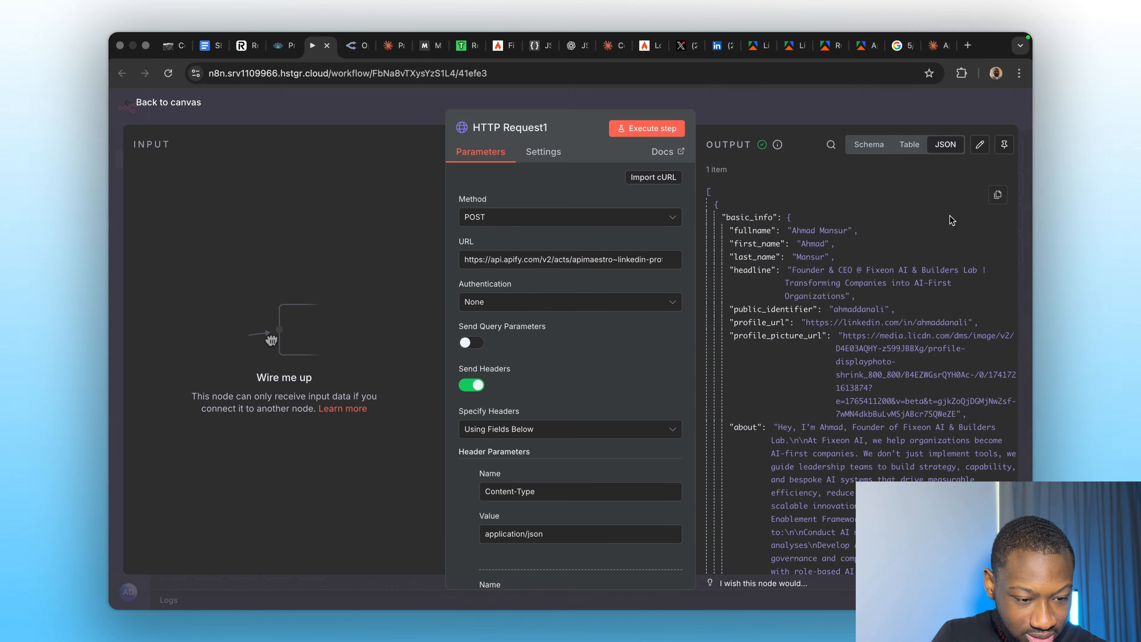
click(998, 194)
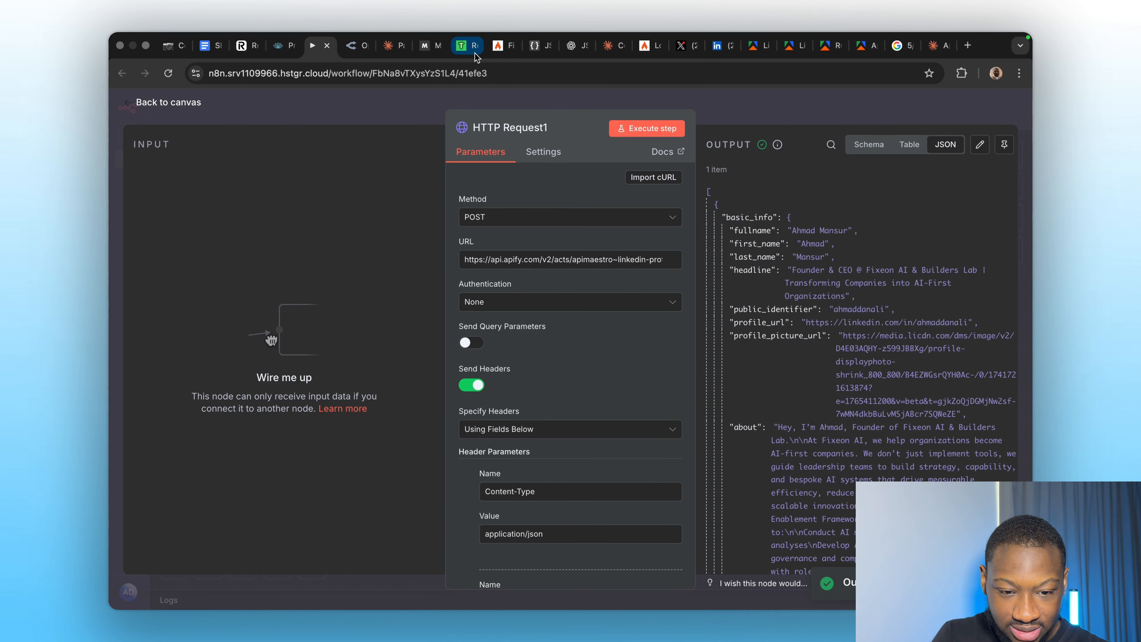
click(537, 45)
Paste the scraped profile JSON into JSON Editor Online and compare it with the LinkedIn profile.
key(super+v)
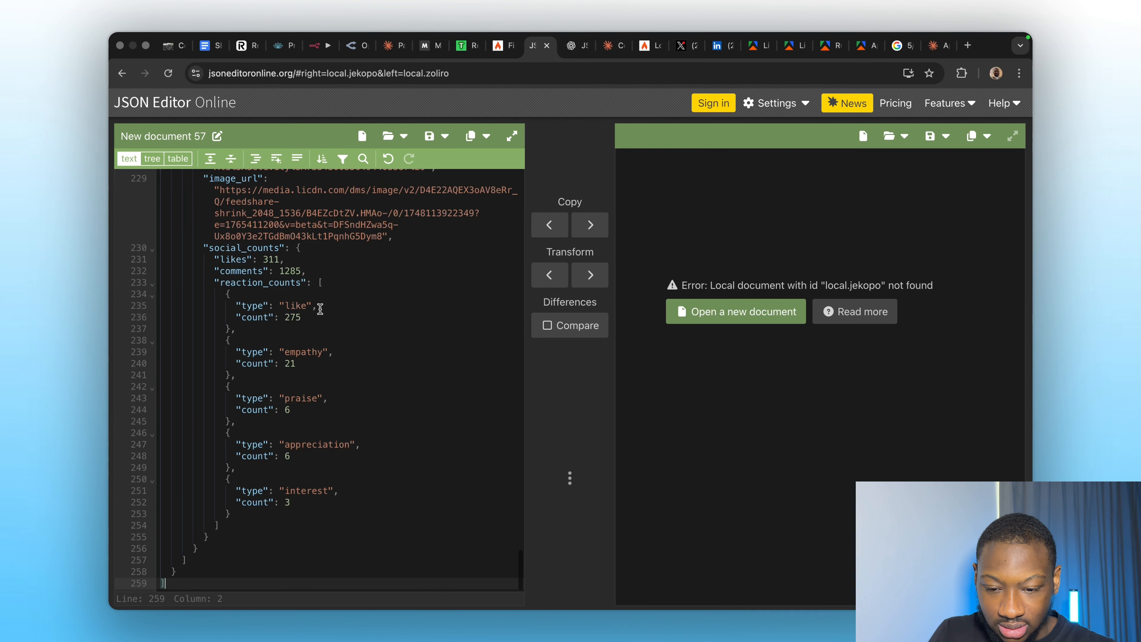
scroll(333, 288, up, 15)
scroll(340, 270, up, 10)
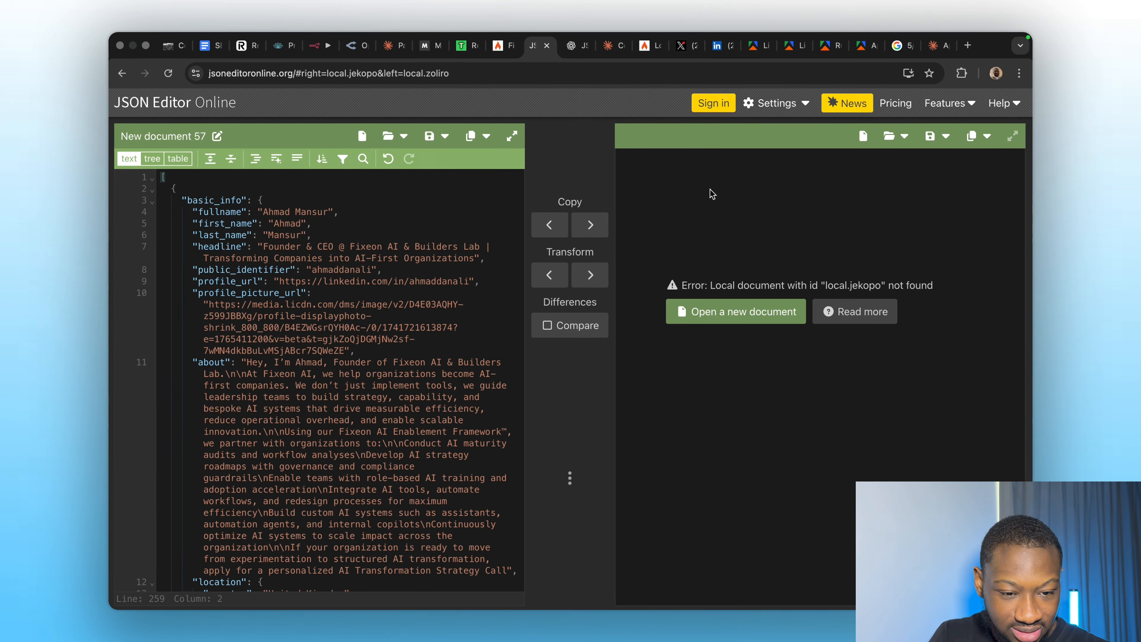
drag(719, 46, 604, 52)
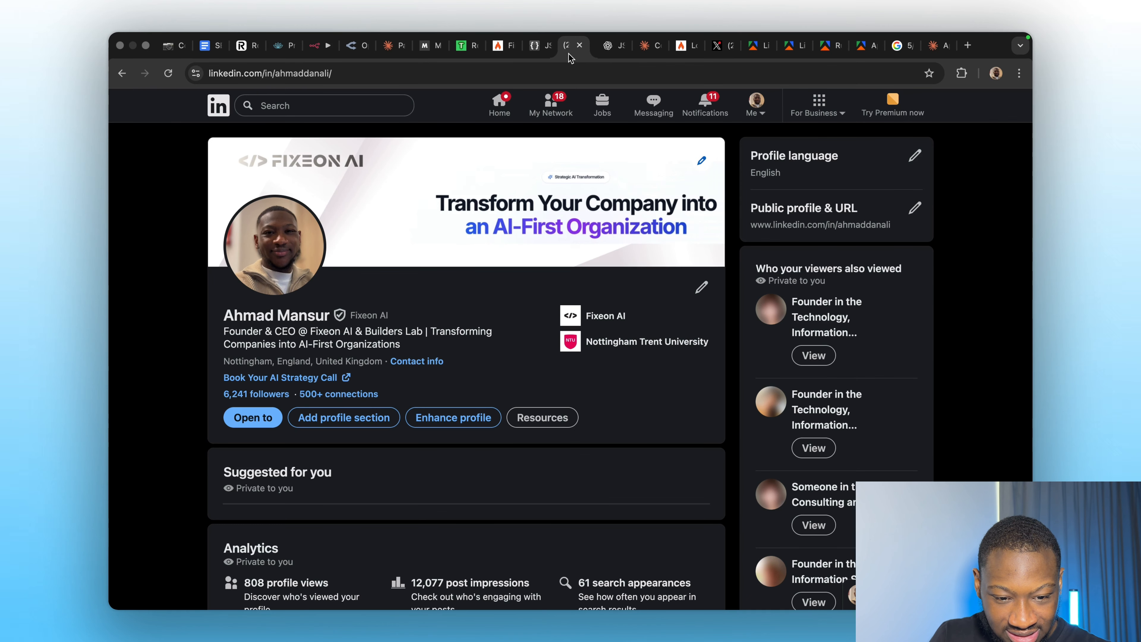
click(539, 45)
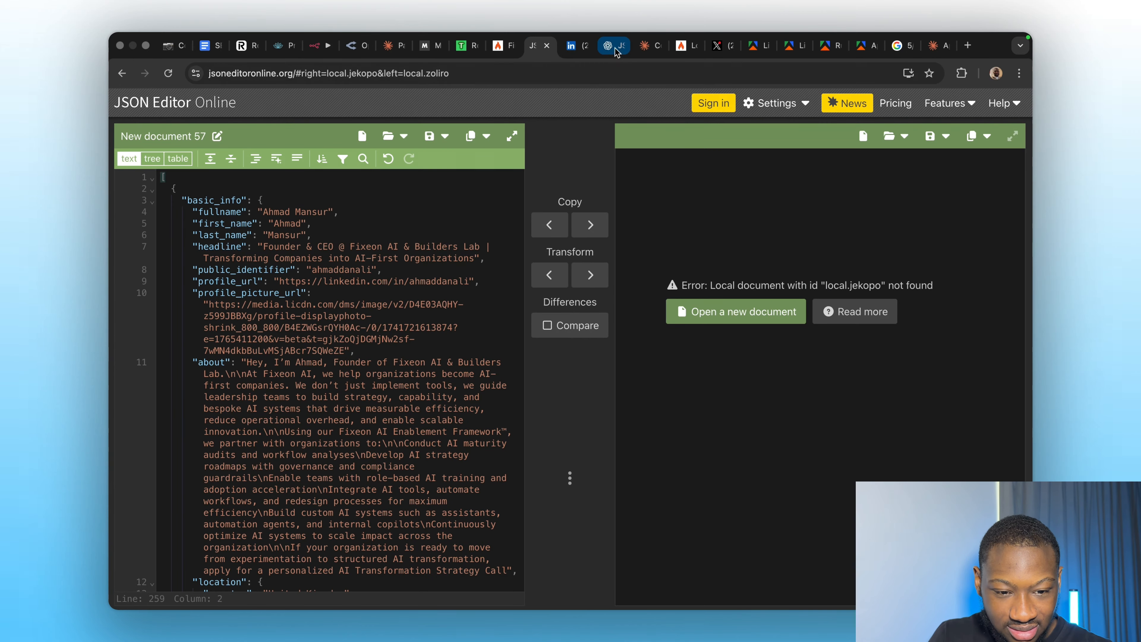
click(576, 46)
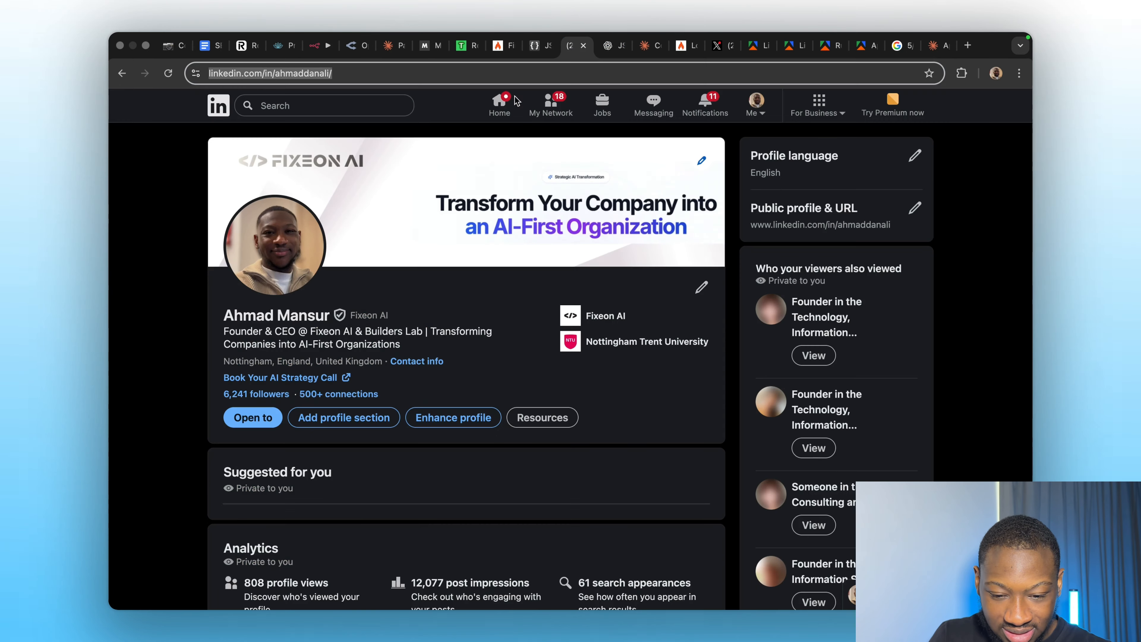
click(533, 45)
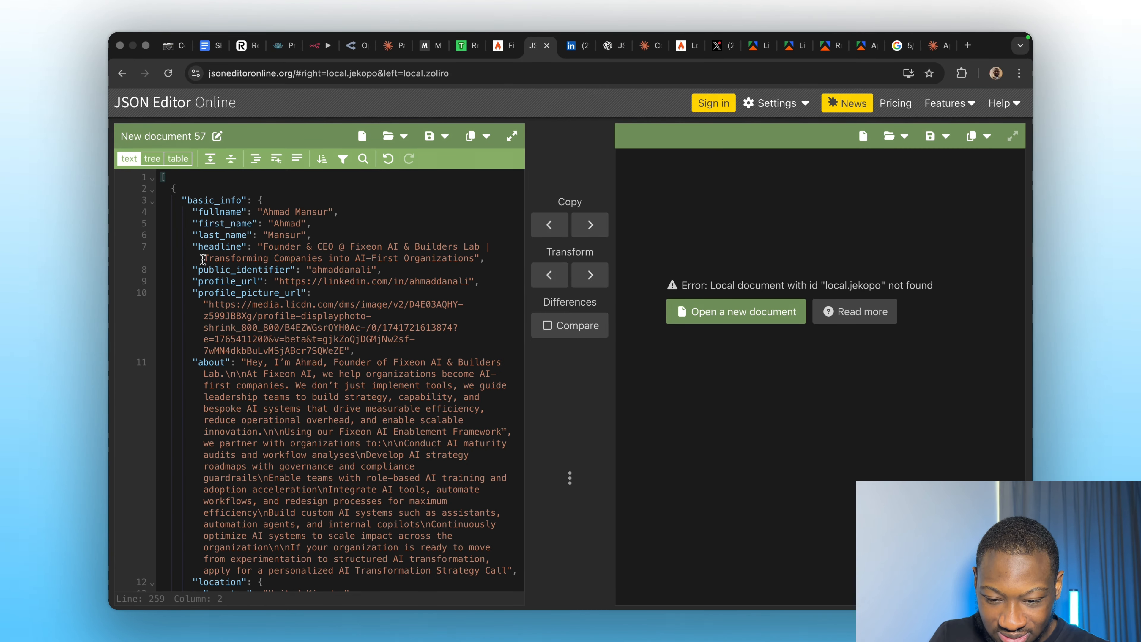
scroll(270, 332, down, 5)
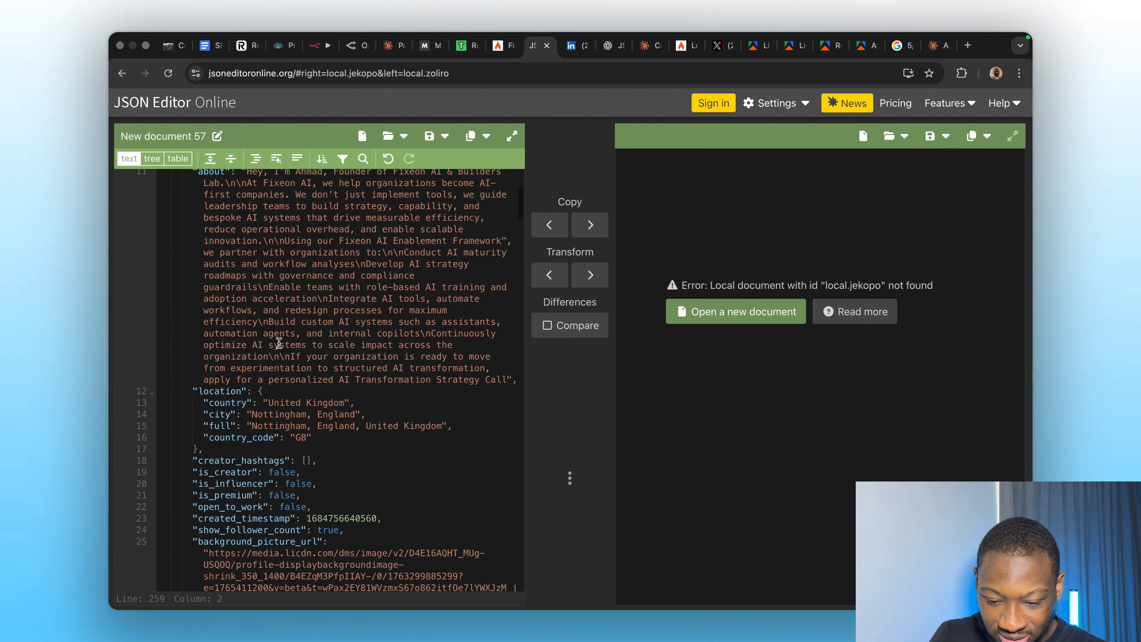
scroll(330, 432, down, 8)
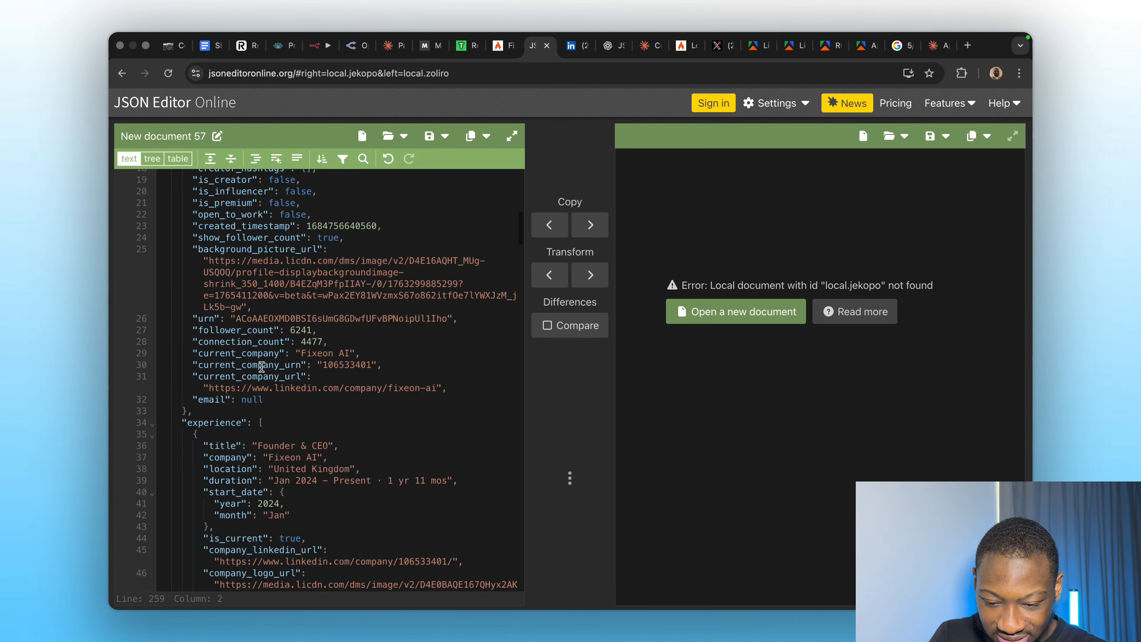
scroll(261, 367, down, 1)
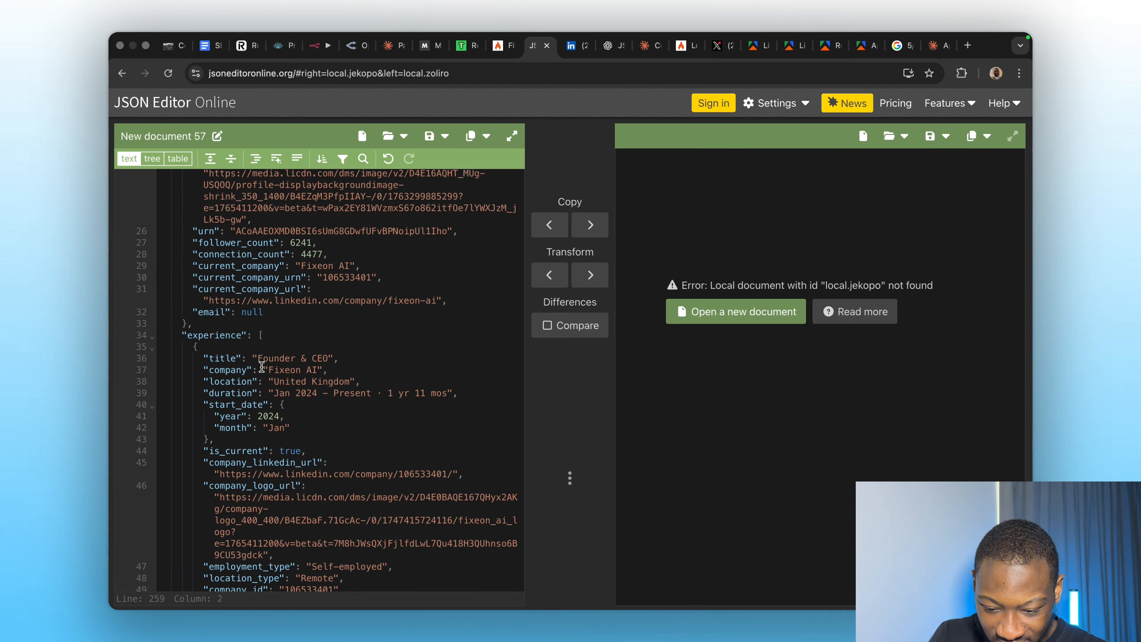
scroll(261, 366, down, 3)
scroll(267, 419, down, 1)
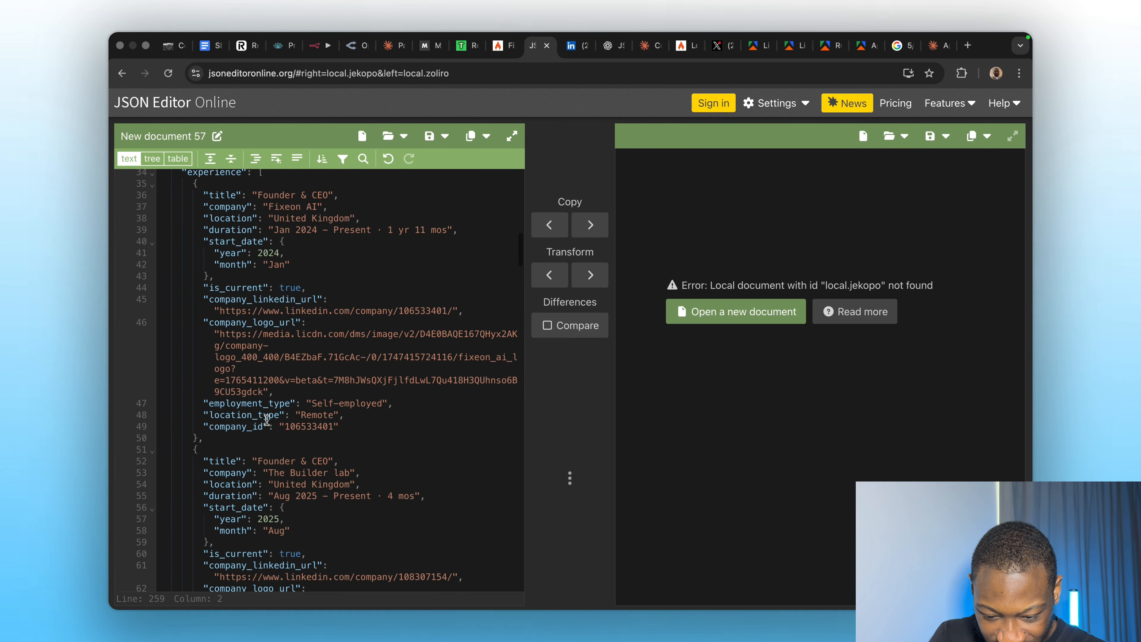
scroll(270, 371, up, 2)
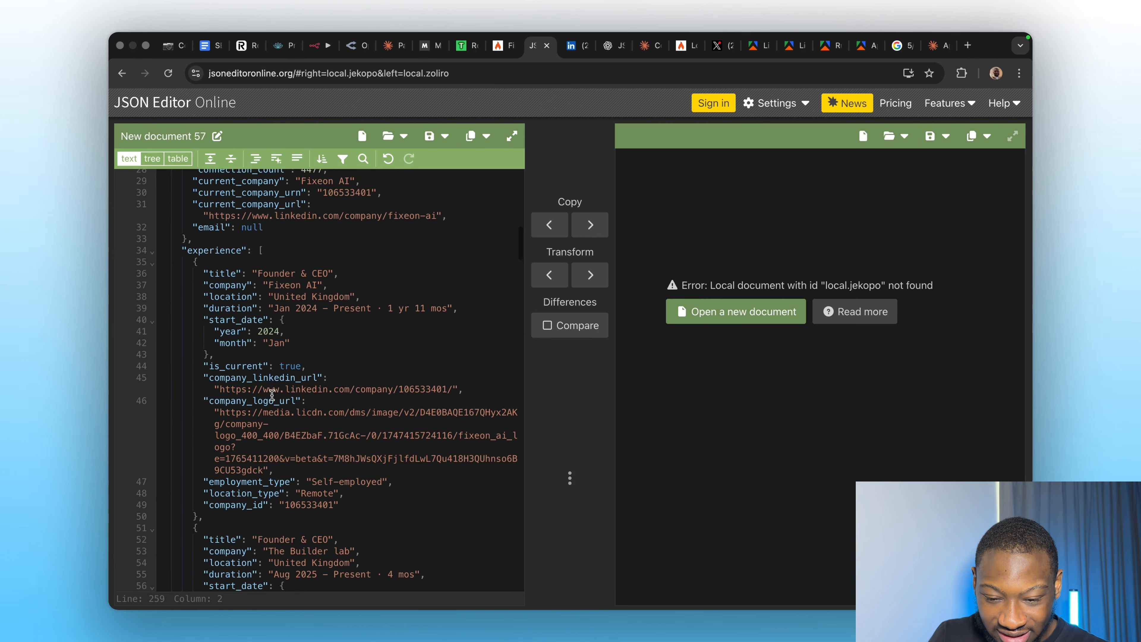
scroll(295, 379, down, 3)
scroll(297, 378, down, 15)
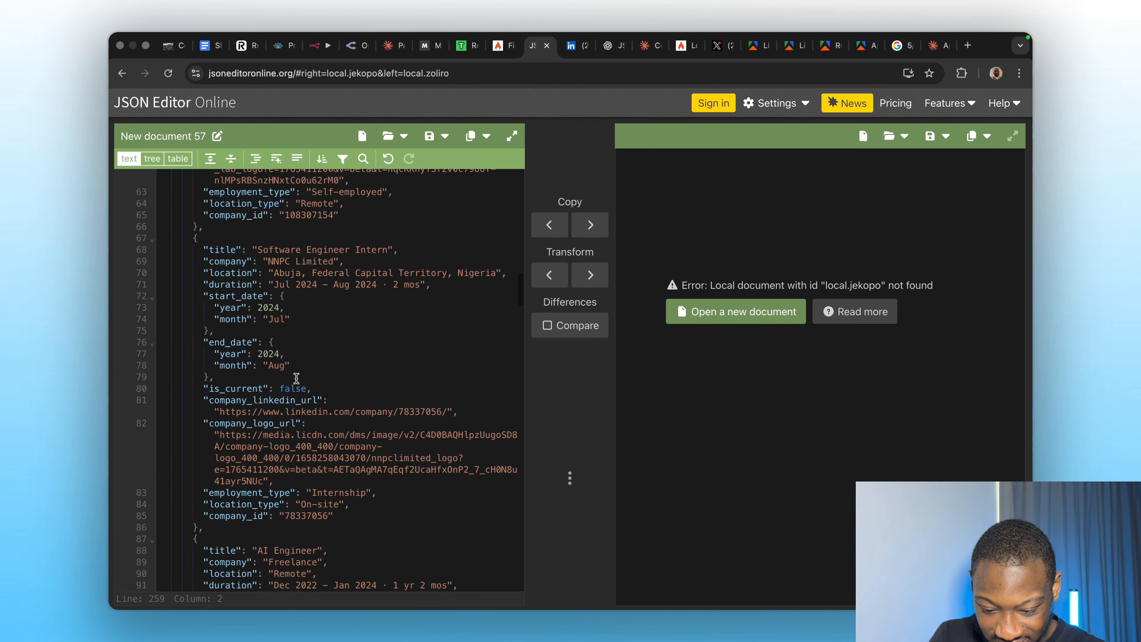
scroll(297, 379, down, 15)
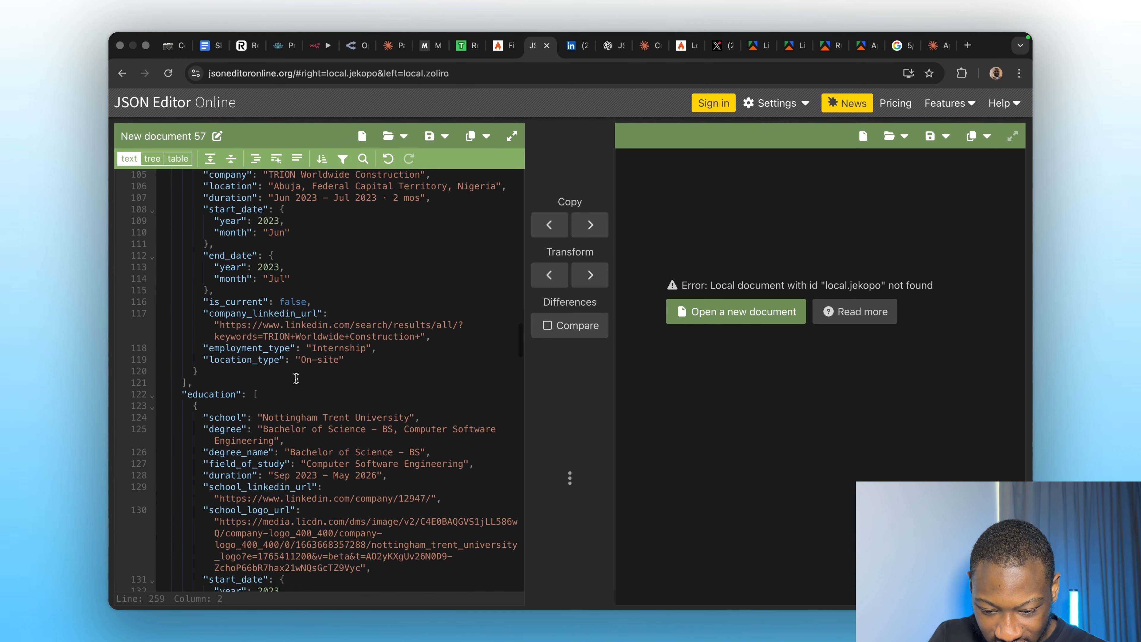
scroll(296, 379, down, 15)
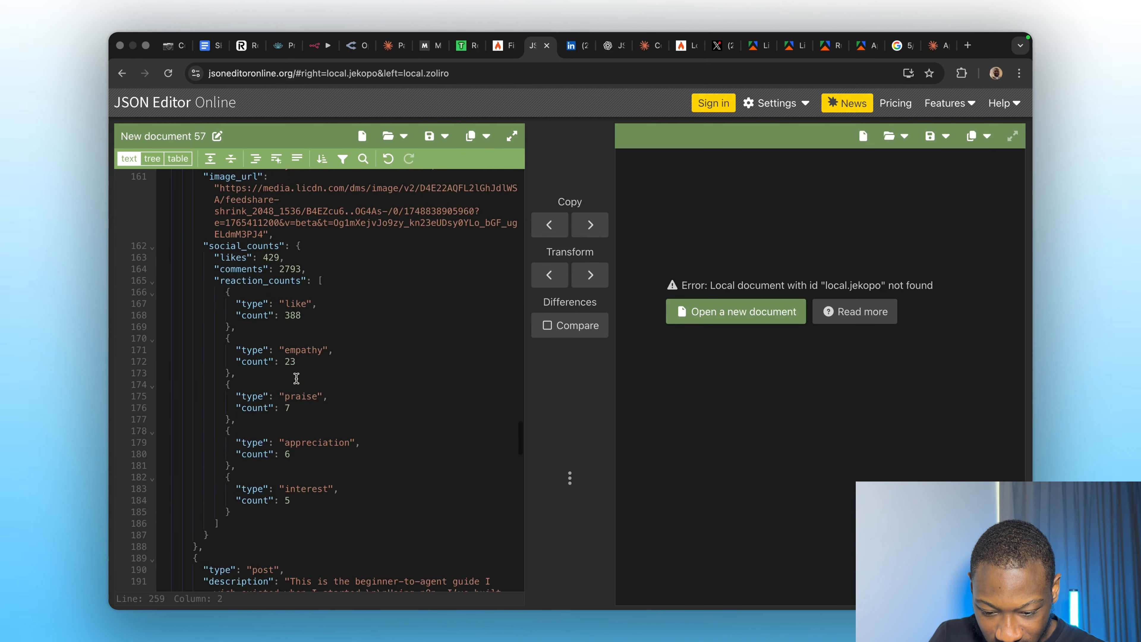
scroll(297, 379, down, 10)
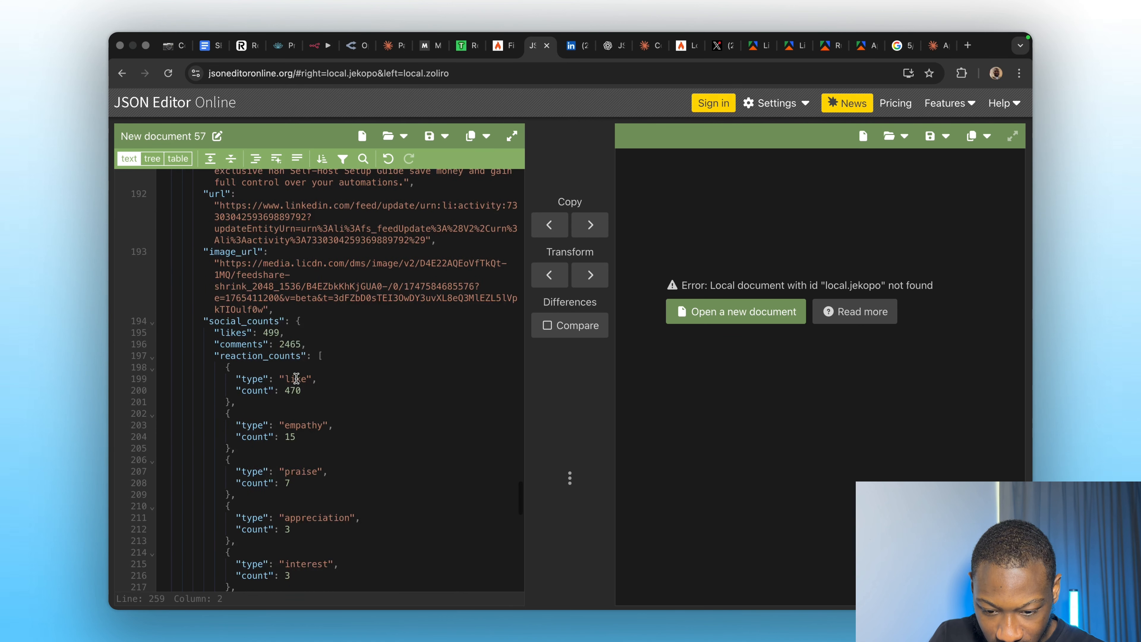
Search the JSON for 'email', confirm the field is null, then return to n8n.
key(ctrl+f)
text(emai)
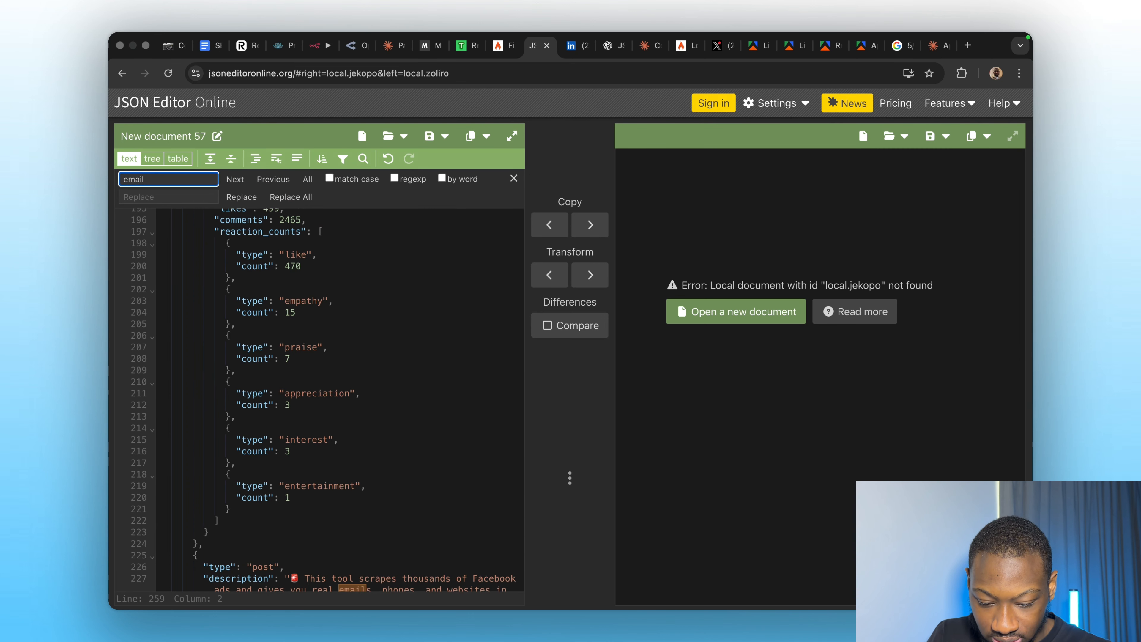
text(l)
key(Return)
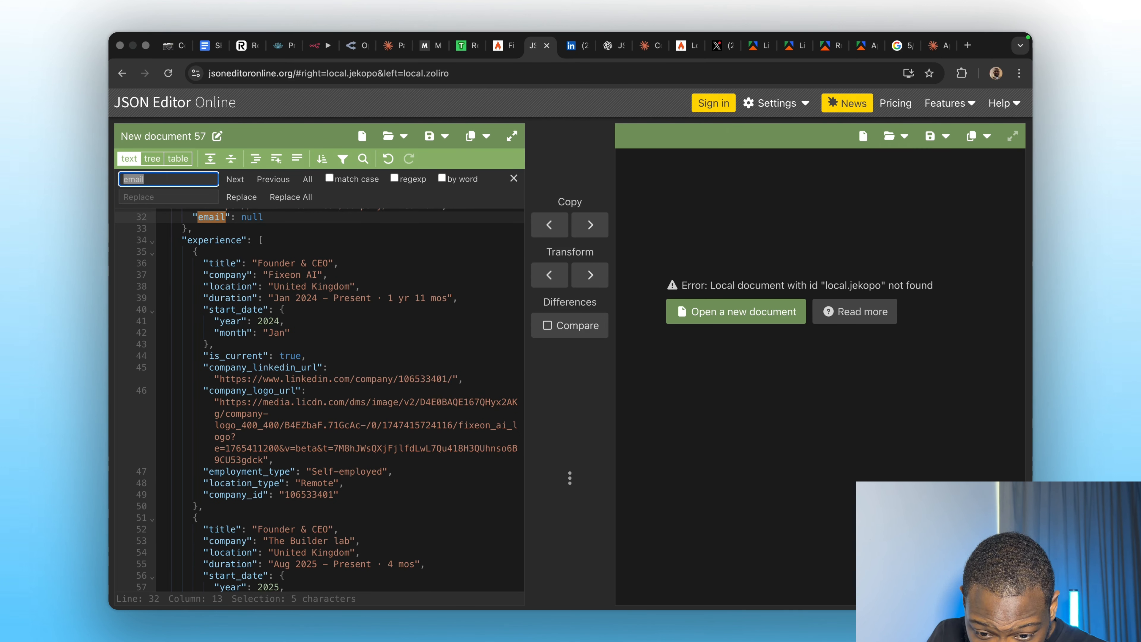
scroll(372, 453, up, 3)
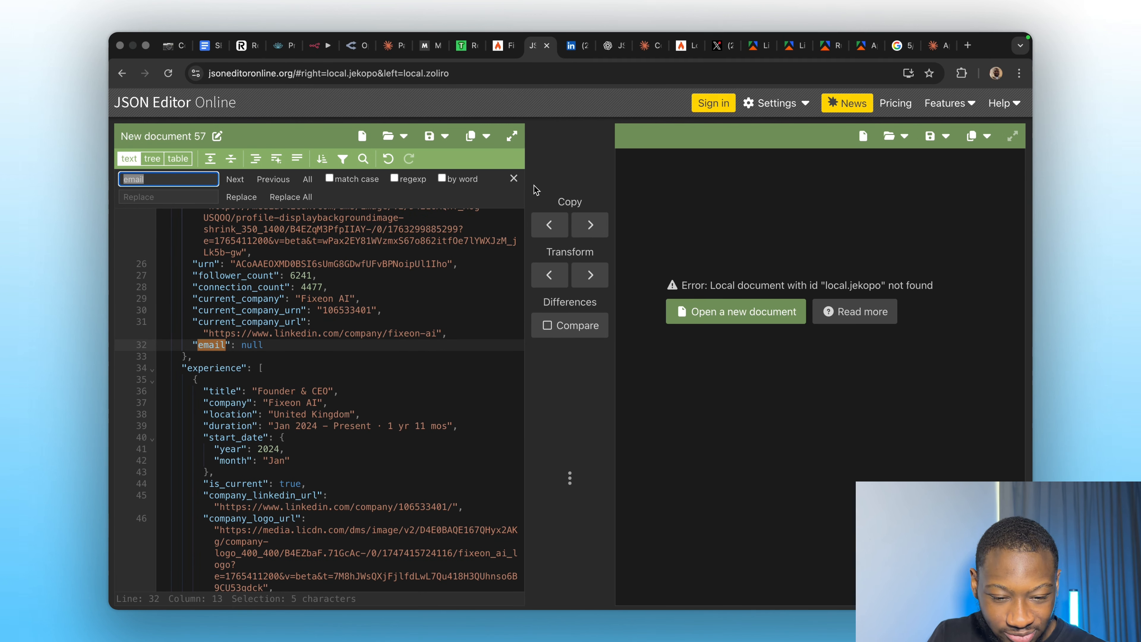
click(513, 178)
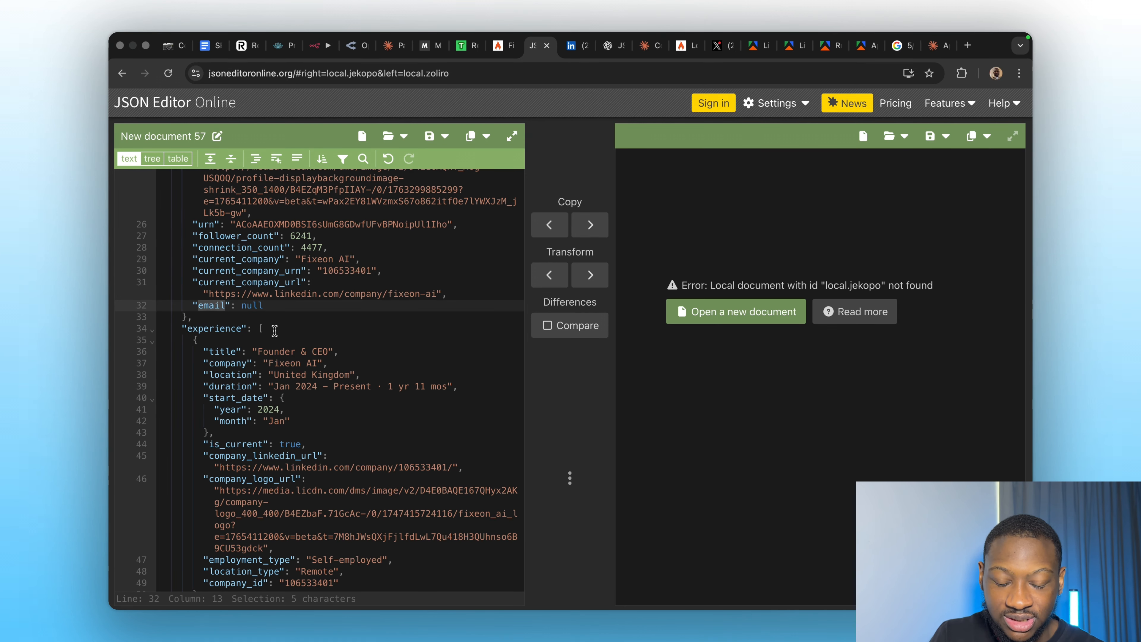
scroll(274, 331, up, 15)
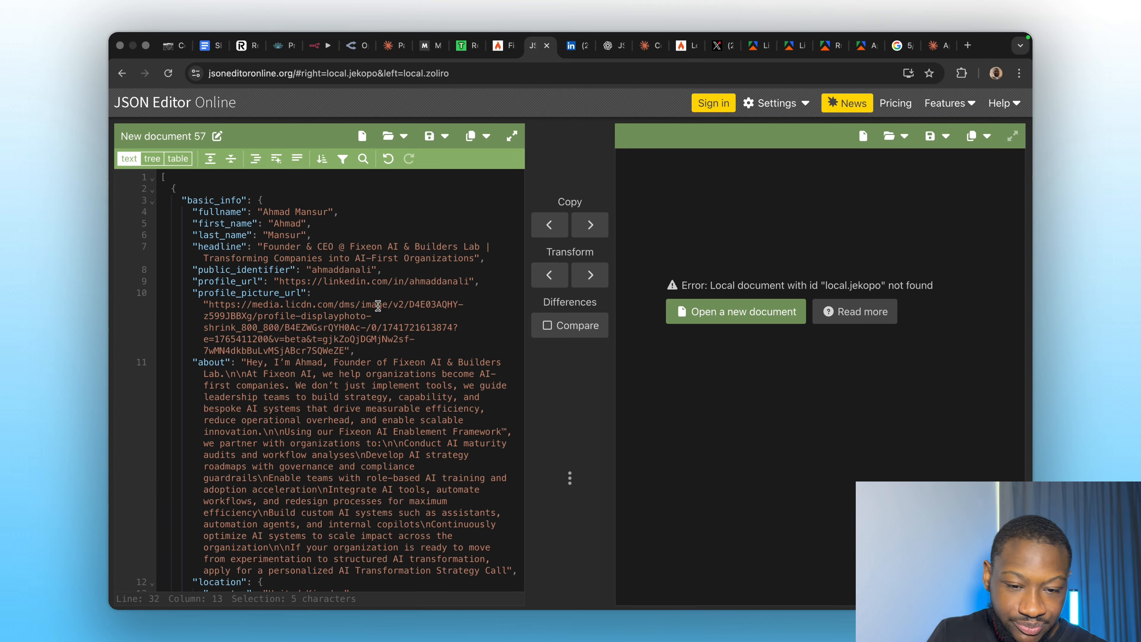
click(315, 55)
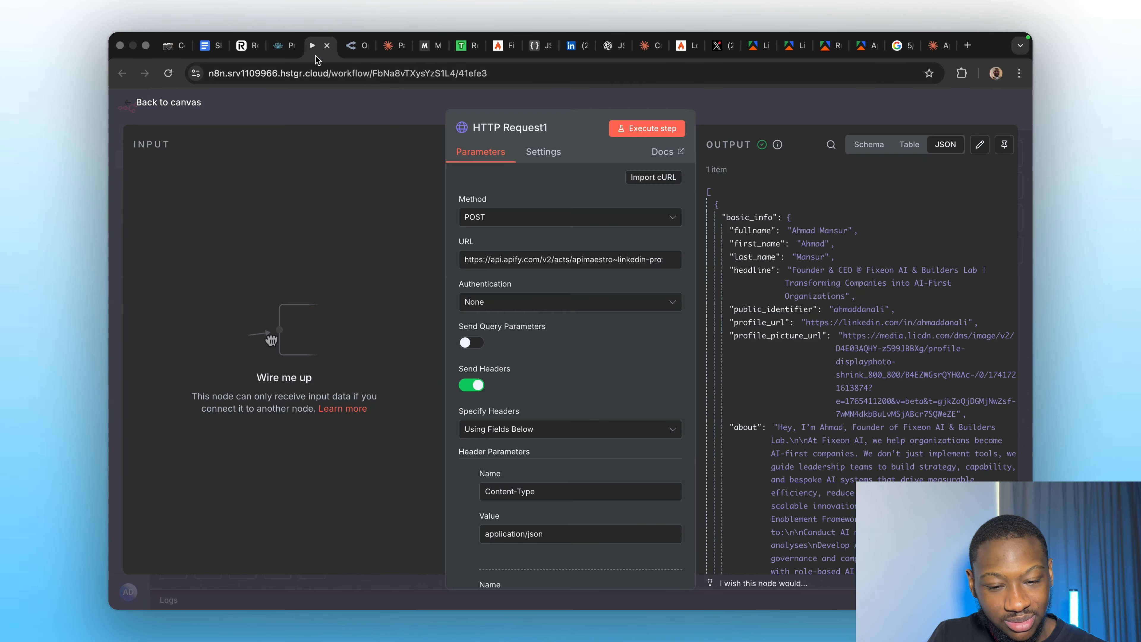
click(746, 115)
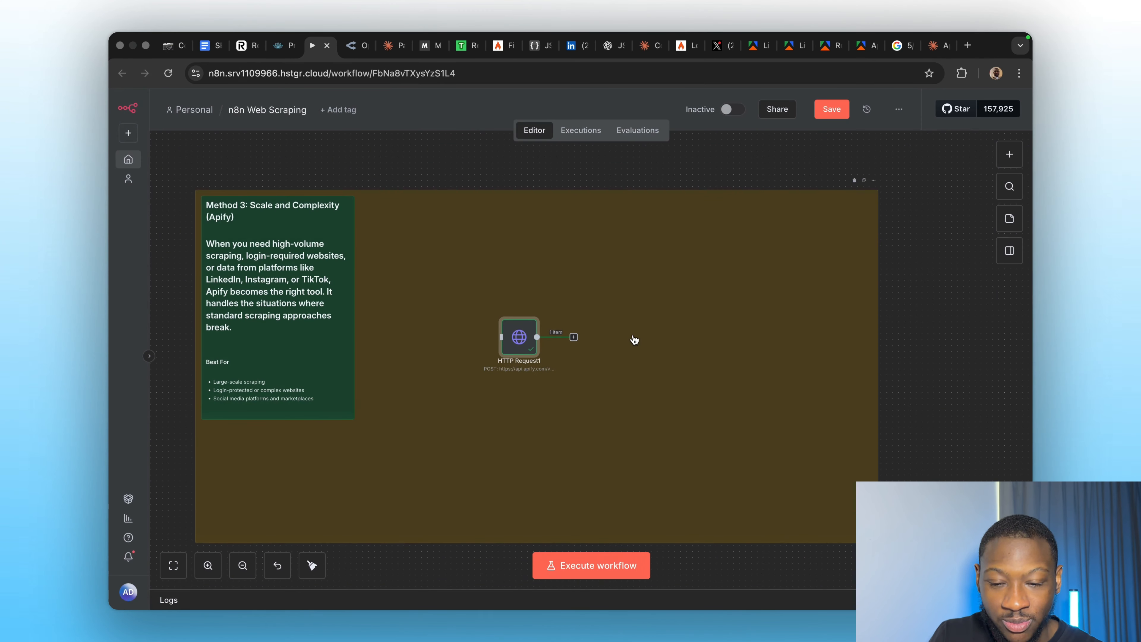
scroll(633, 339, up, 3)
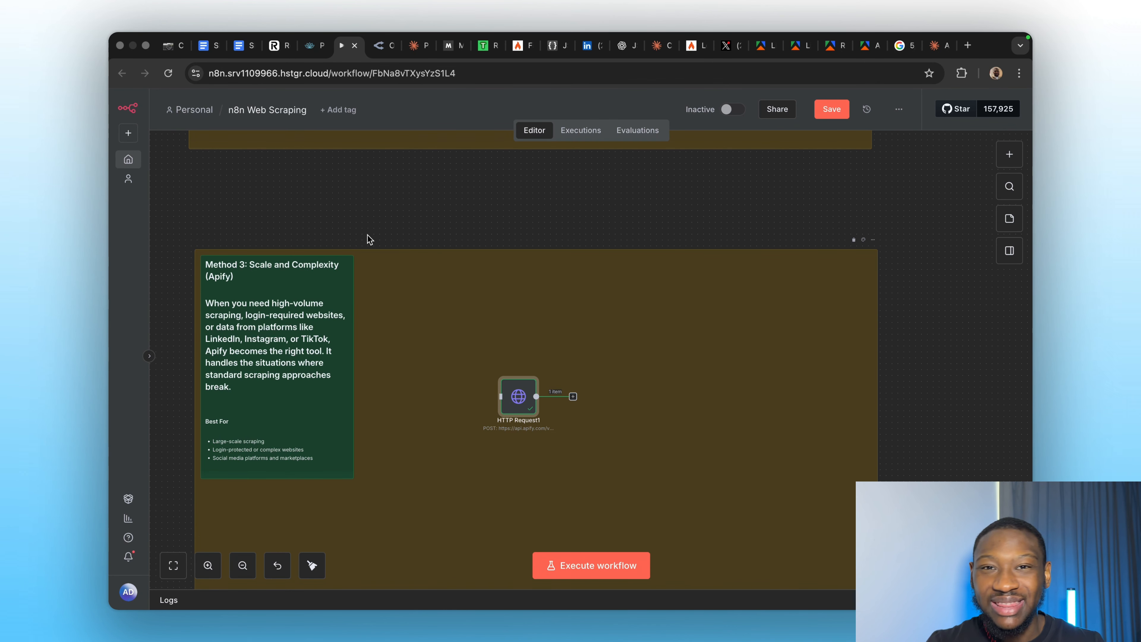
scroll(369, 238, up, 10)
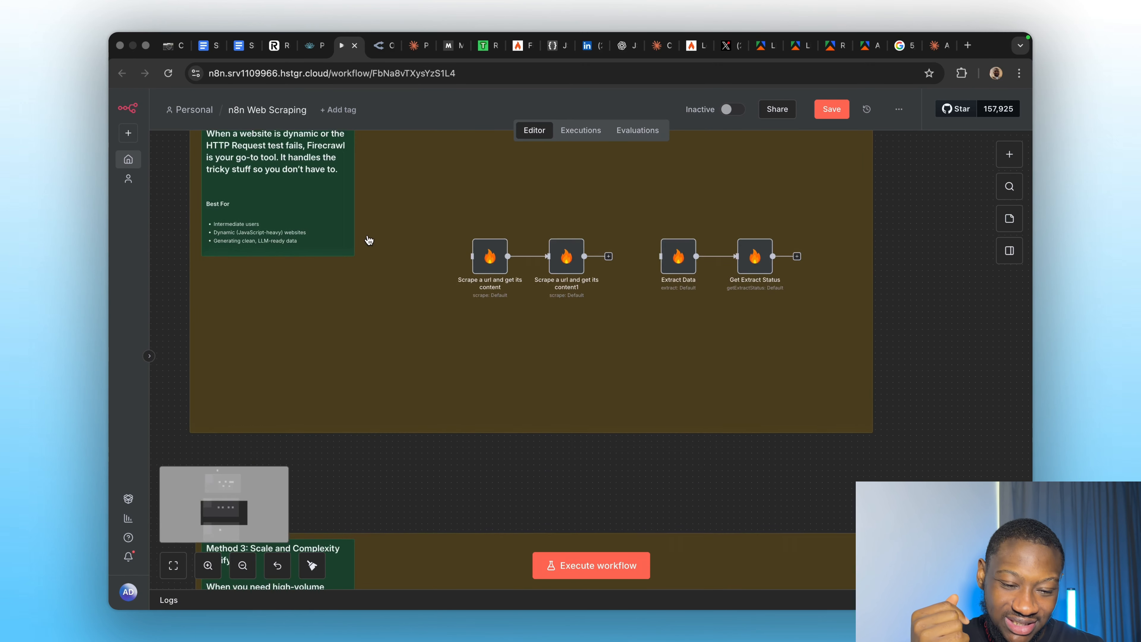
scroll(597, 242, up, 2)
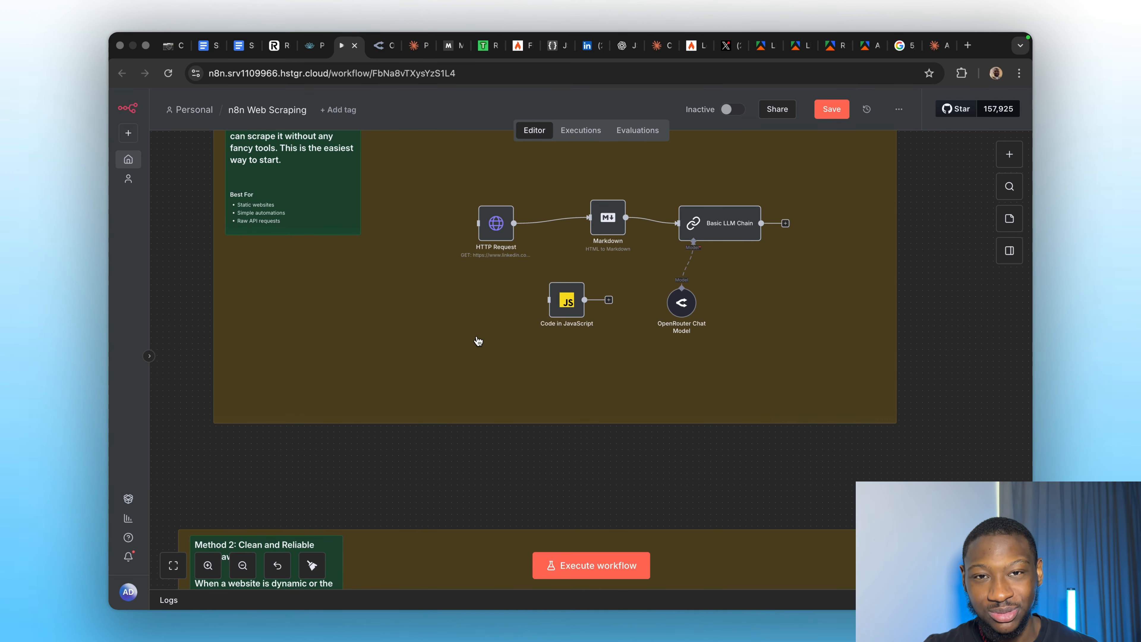
scroll(478, 340, down, 5)
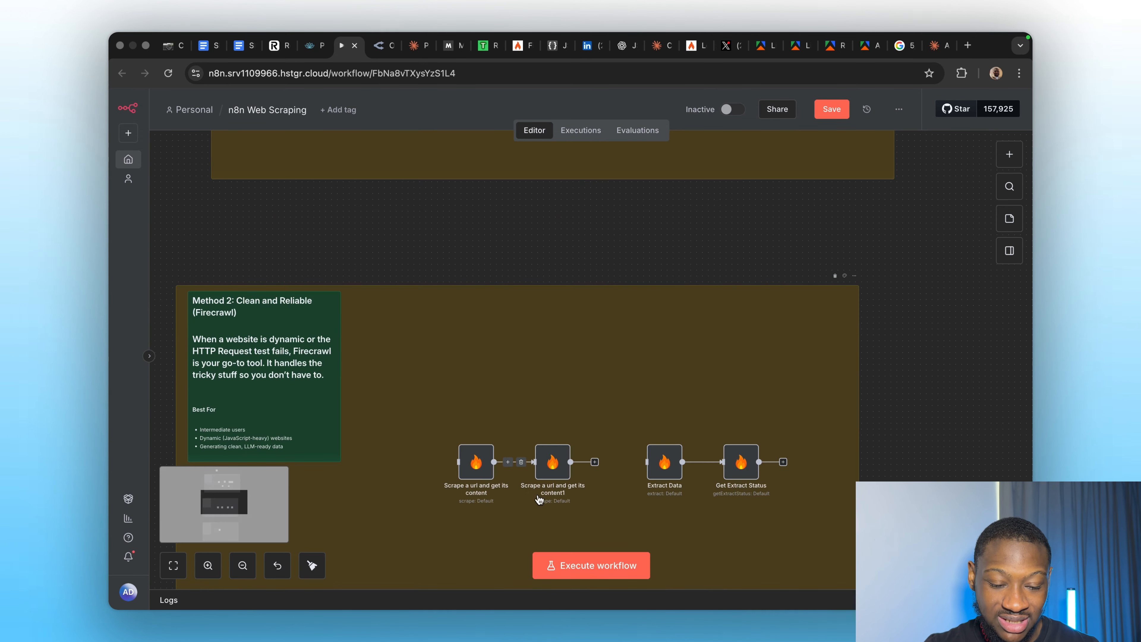
scroll(552, 393, up, 5)
scroll(552, 392, up, 2)
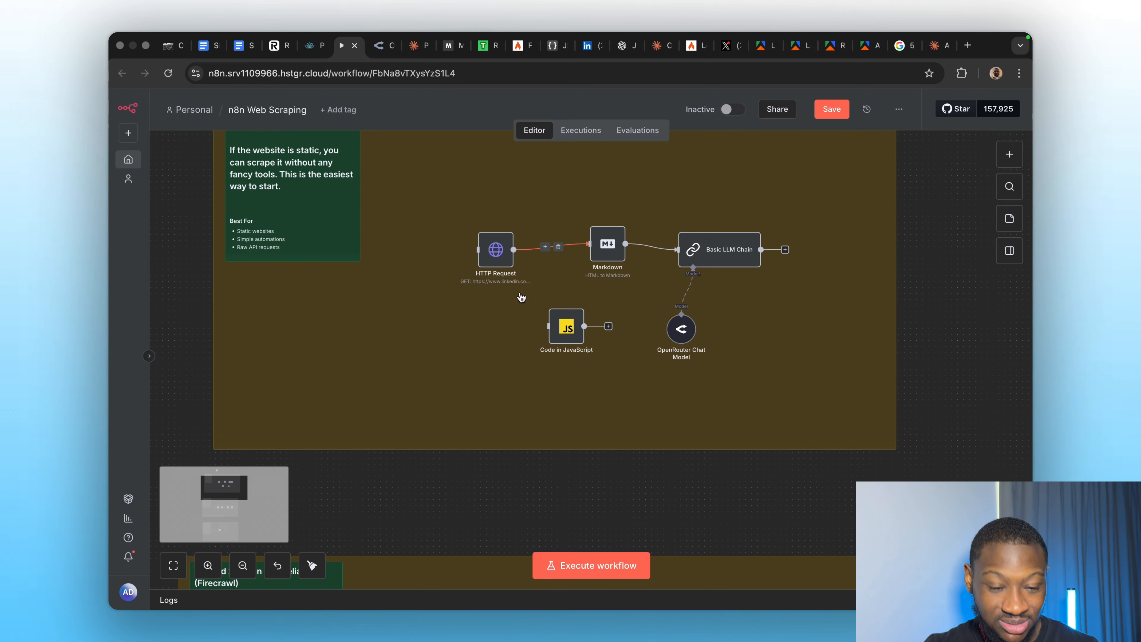
scroll(507, 337, down, 10)
scroll(509, 339, down, 3)
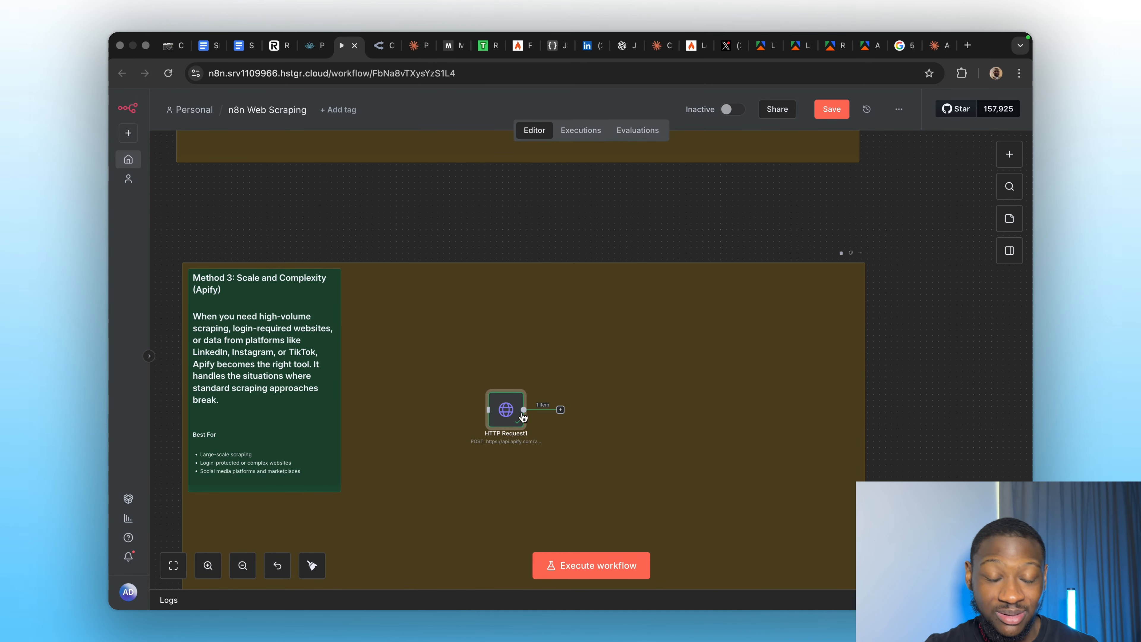
scroll(522, 360, up, 10)
scroll(520, 351, down, 2)
scroll(519, 342, up, 6)
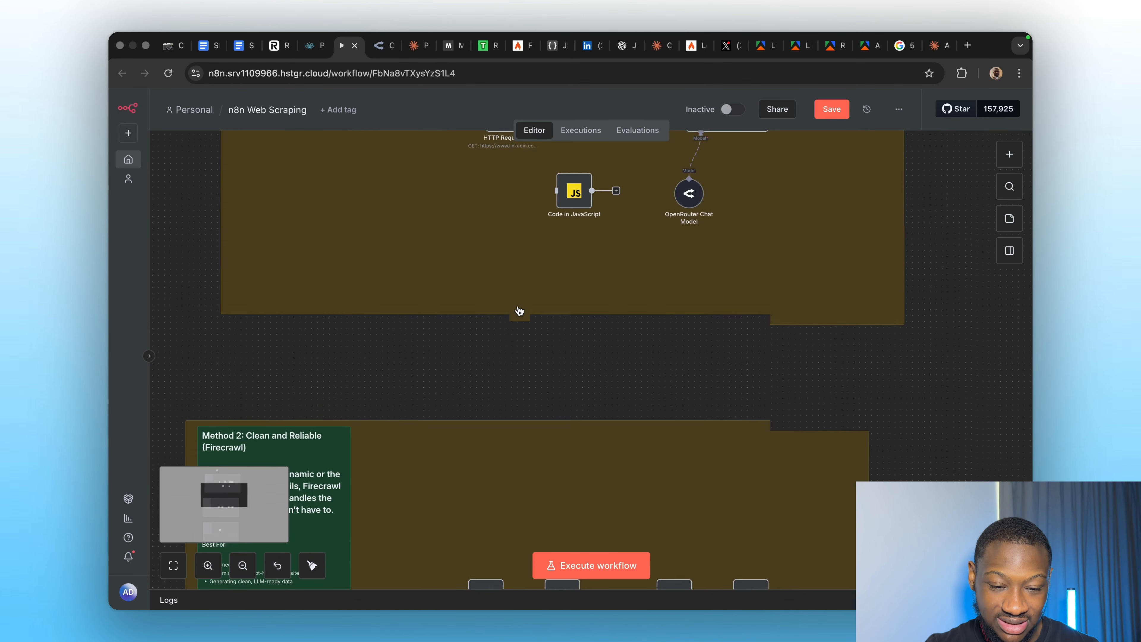
scroll(520, 310, up, 3)
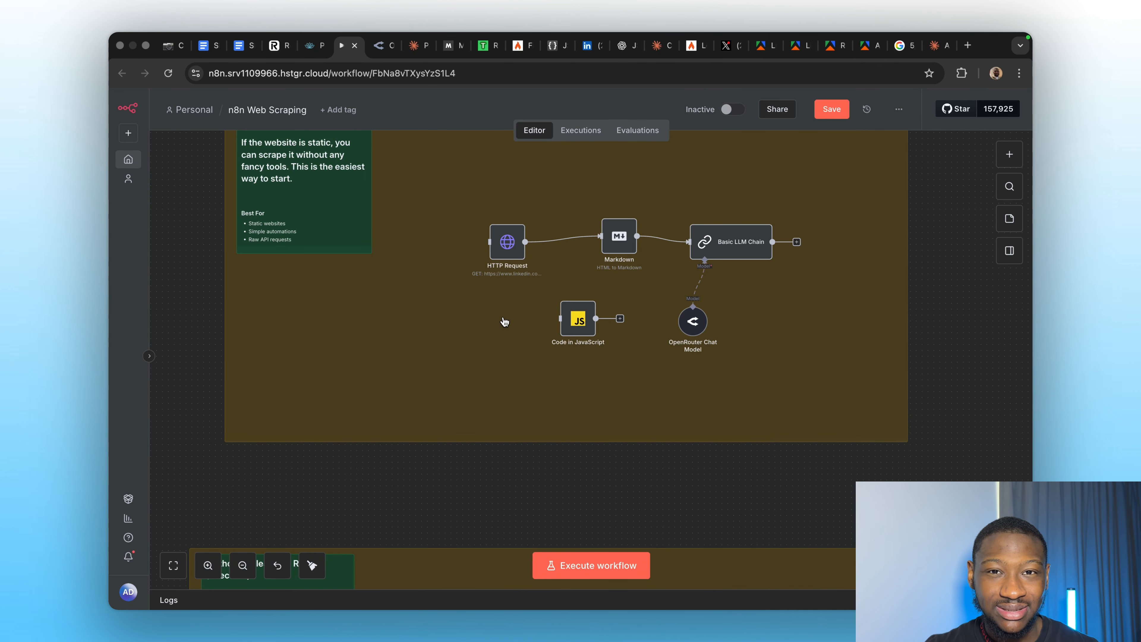
scroll(561, 325, up, 3)
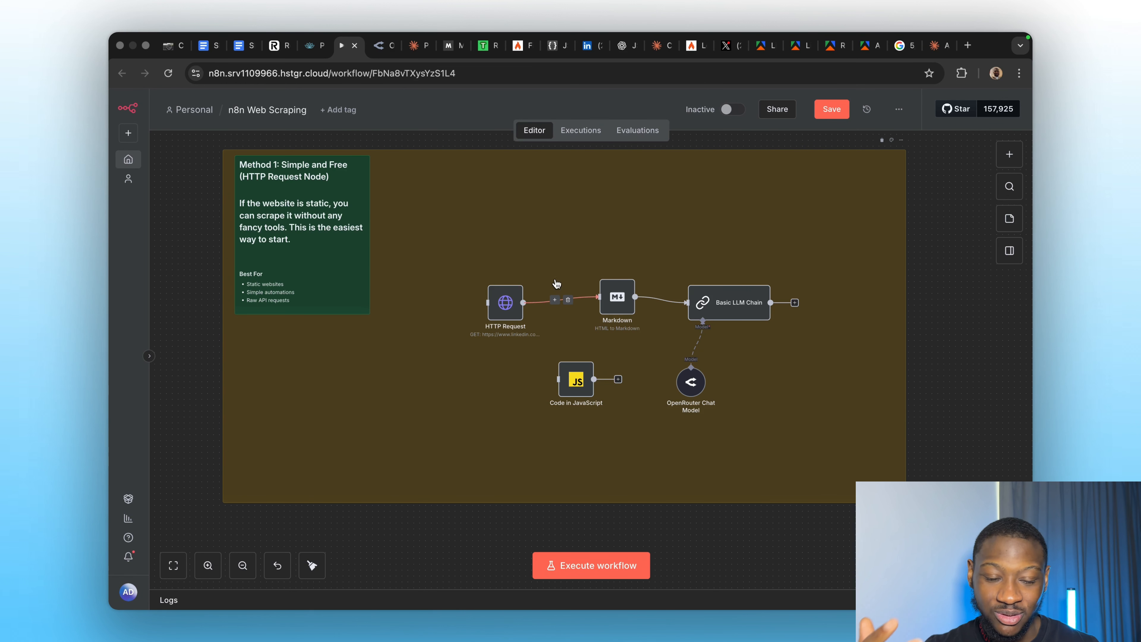
scroll(520, 230, up, 5)
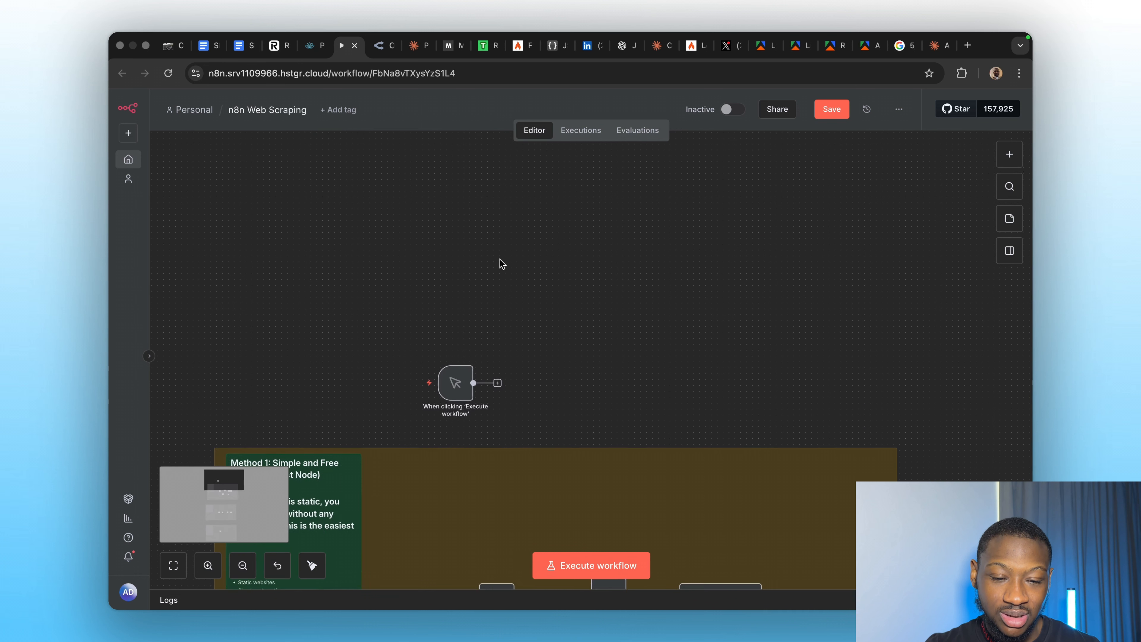
scroll(484, 288, down, 5)
scroll(458, 357, down, 4)
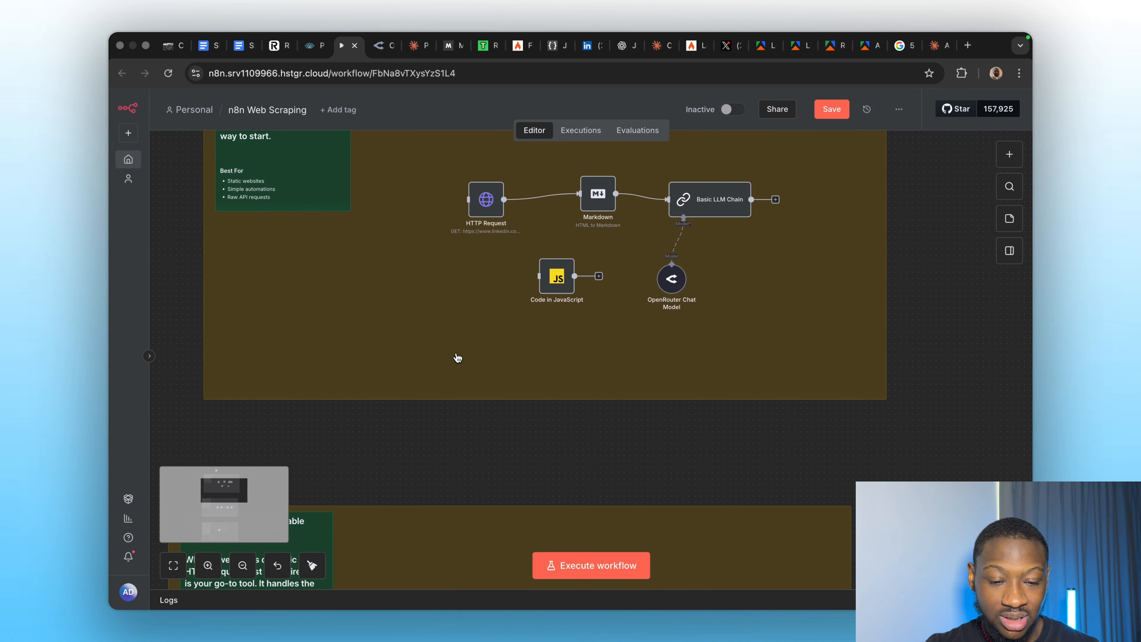
scroll(458, 358, down, 4)
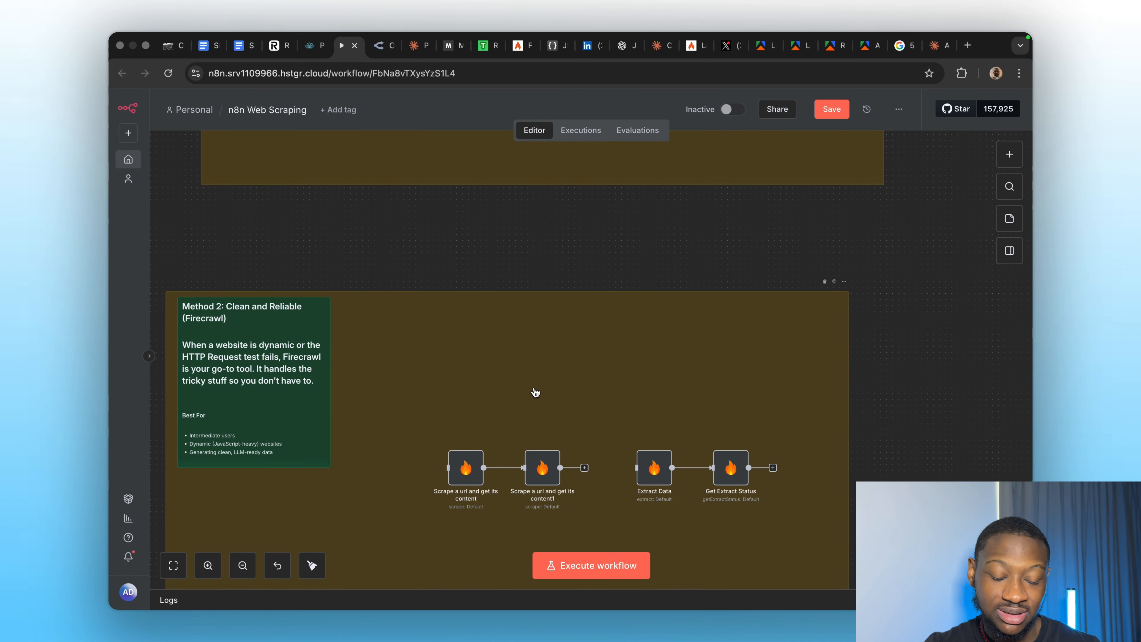
scroll(535, 392, down, 2)
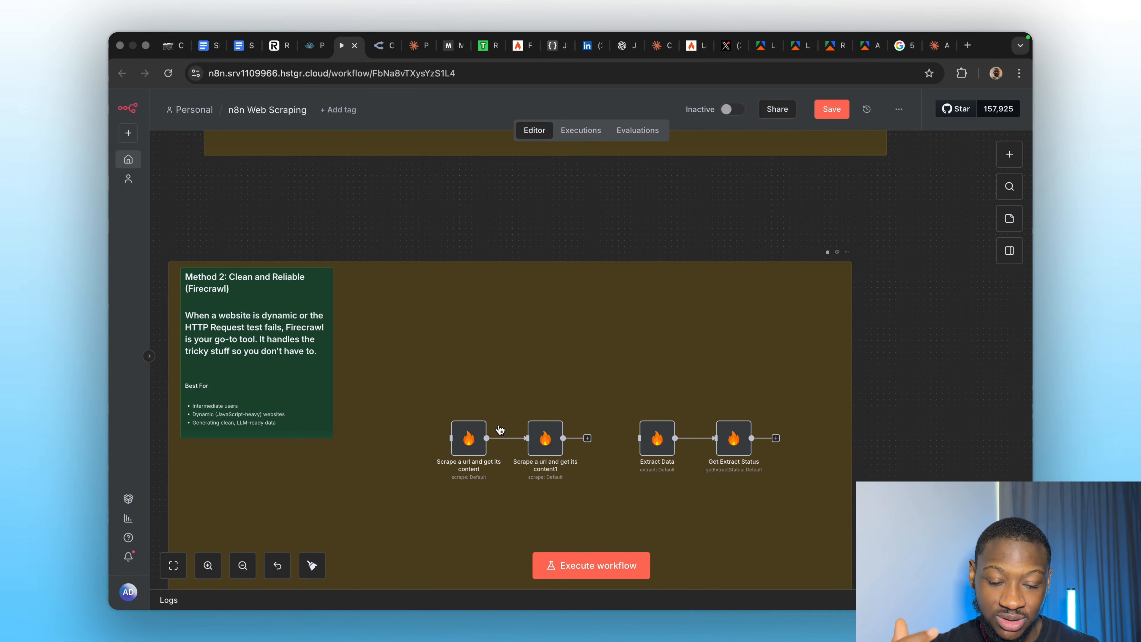
scroll(518, 398, down, 3)
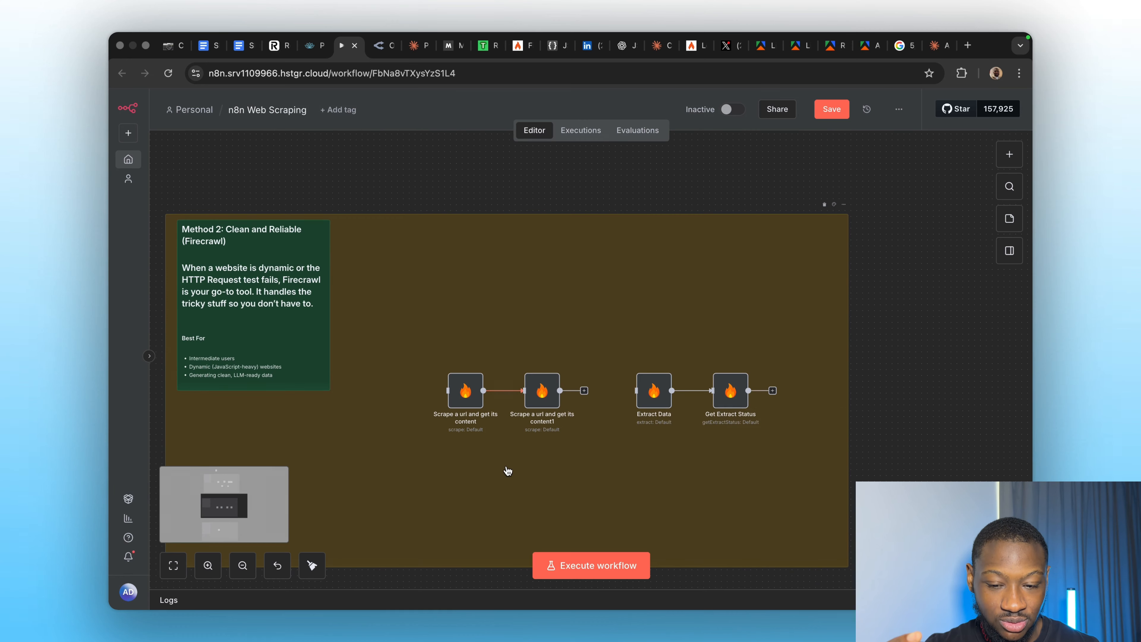
scroll(510, 476, down, 15)
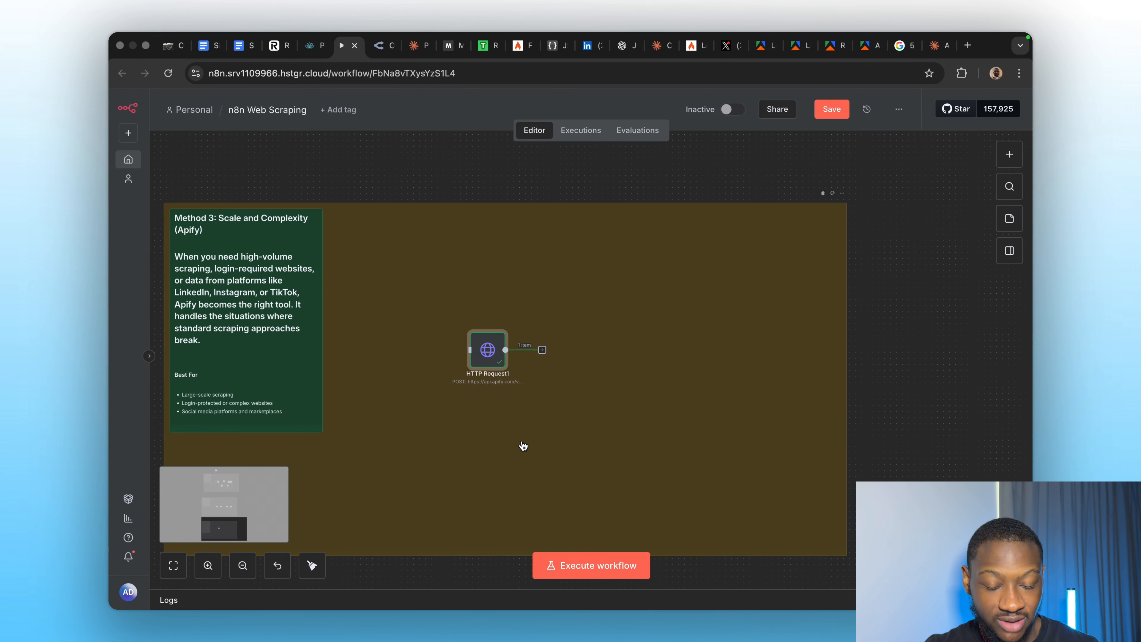
scroll(521, 446, up, 15)
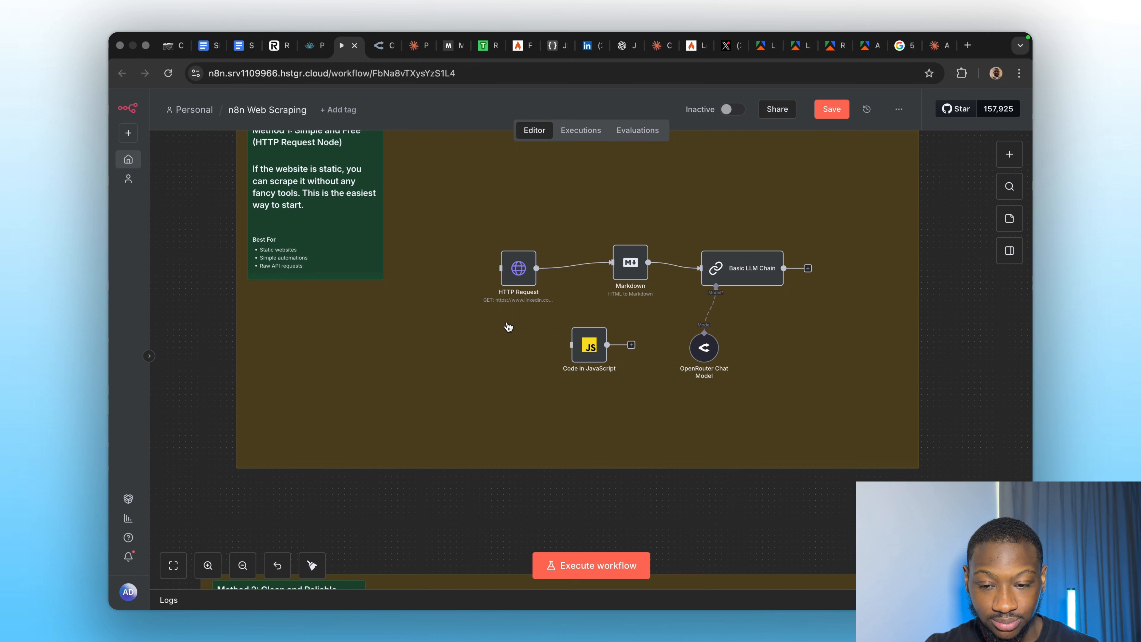
scroll(449, 387, up, 2)
scroll(448, 388, right, 2)
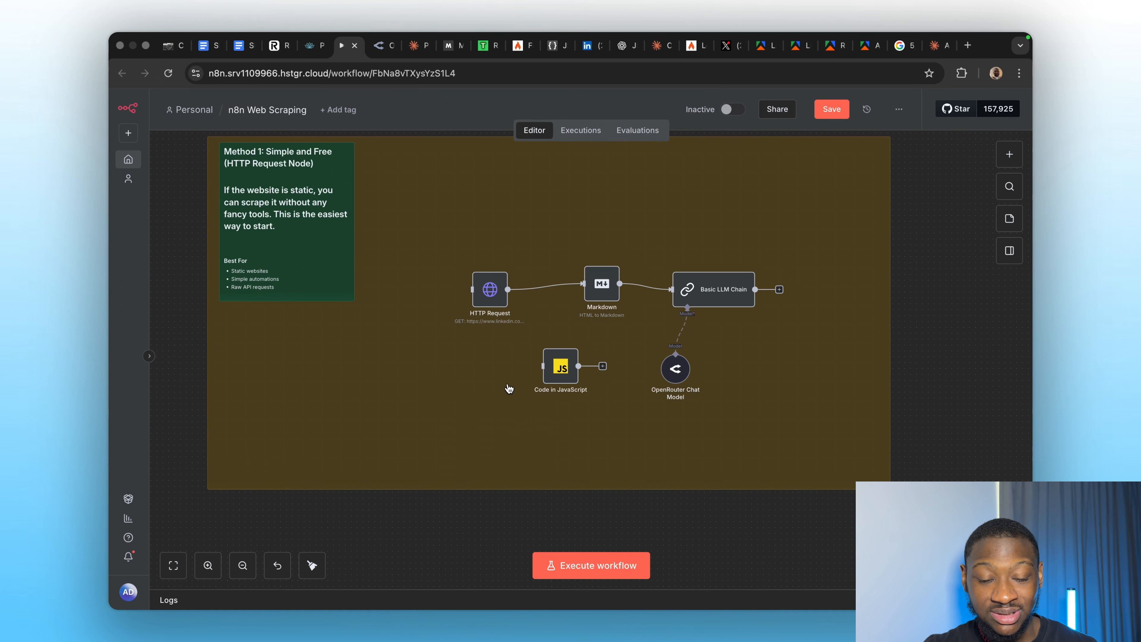
scroll(484, 375, right, 5)
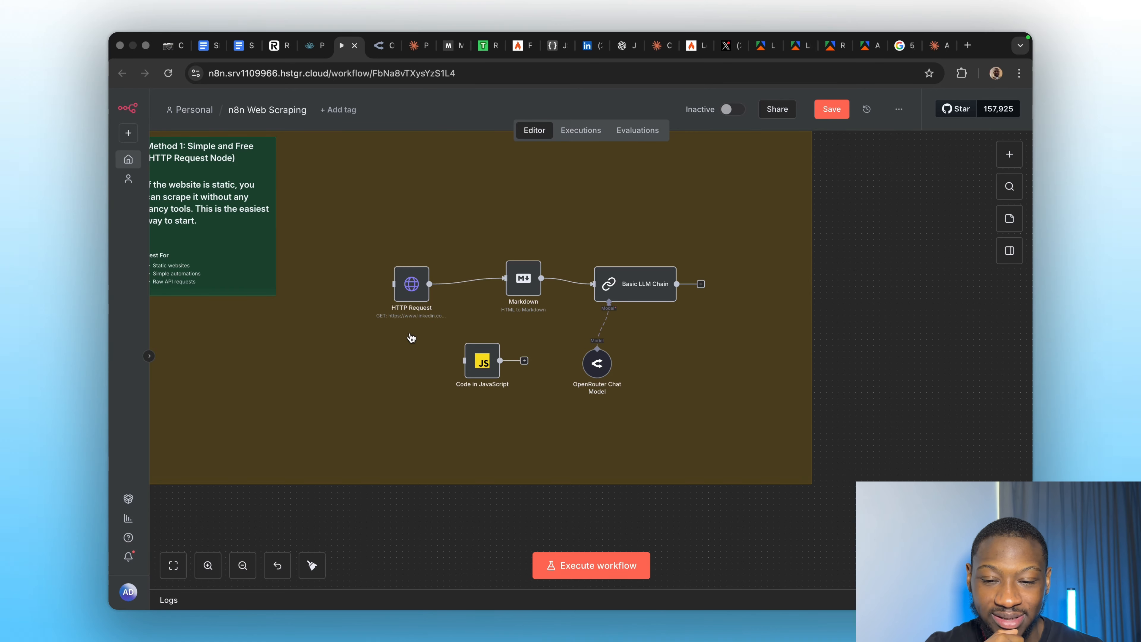
mouse_move(443, 288)
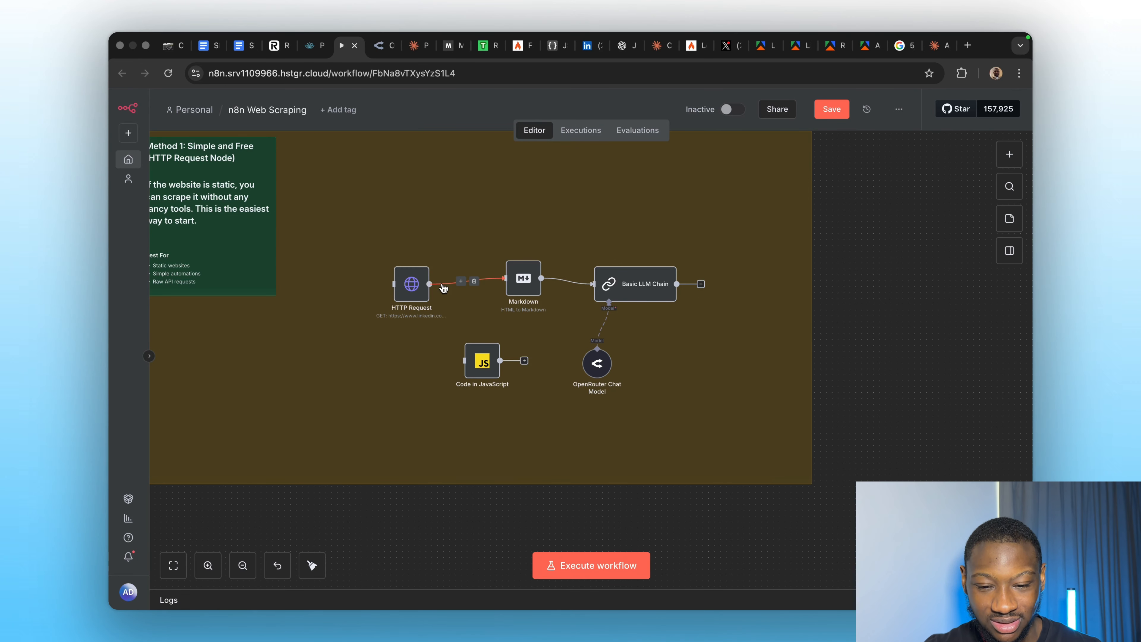
Open Revolut's Personal > Joint Account page and copy the joint-accounts/ path from its address.
click(277, 47)
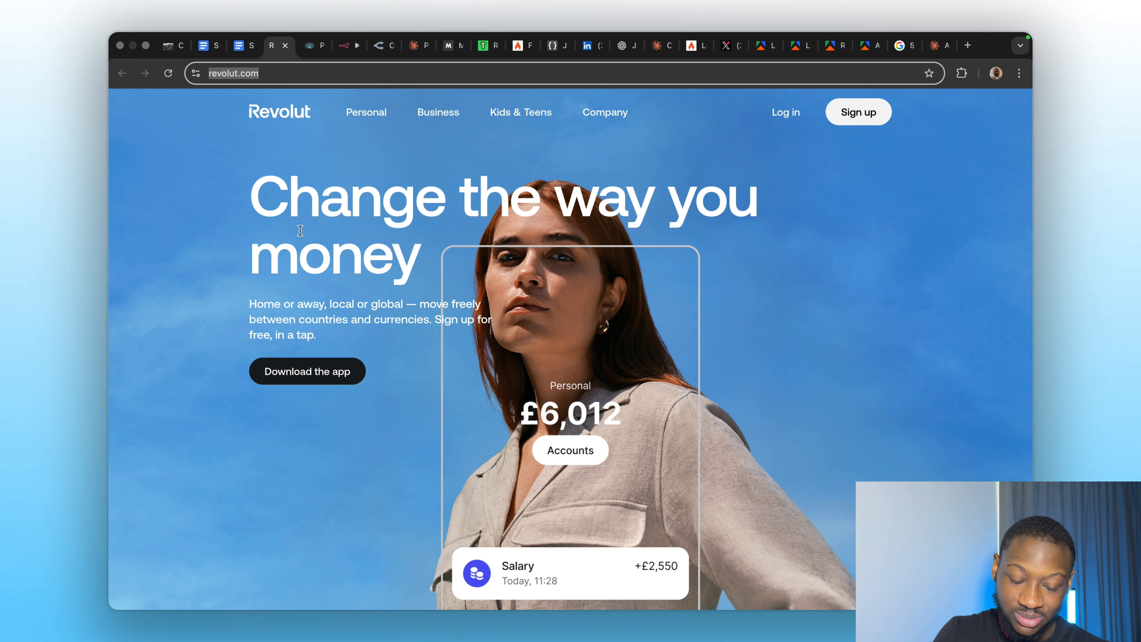
mouse_move(371, 114)
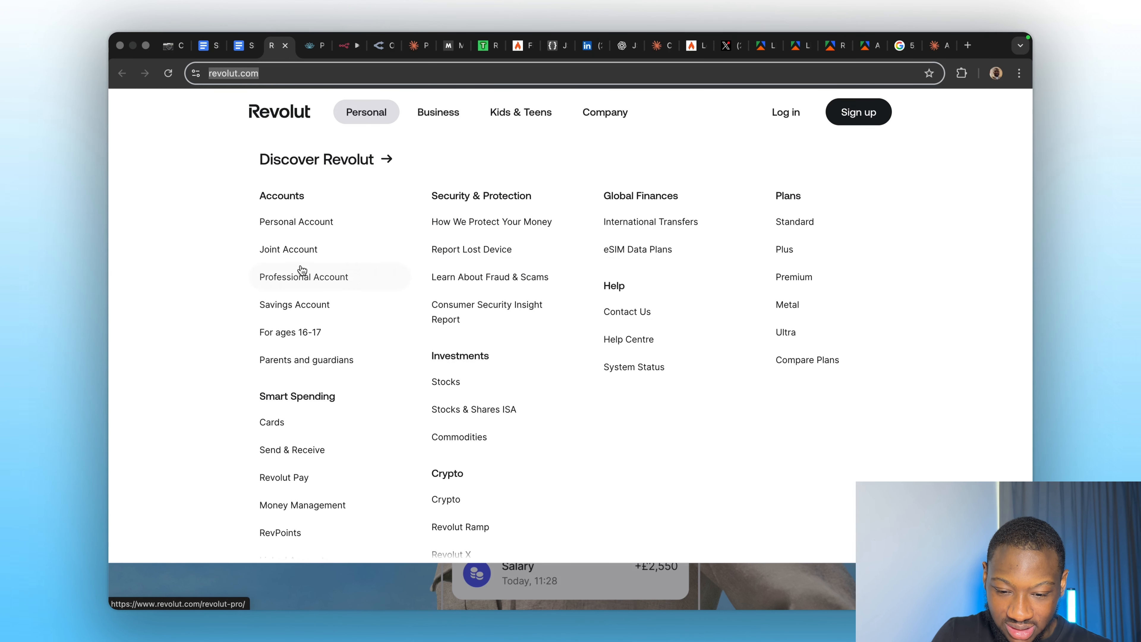
click(298, 251)
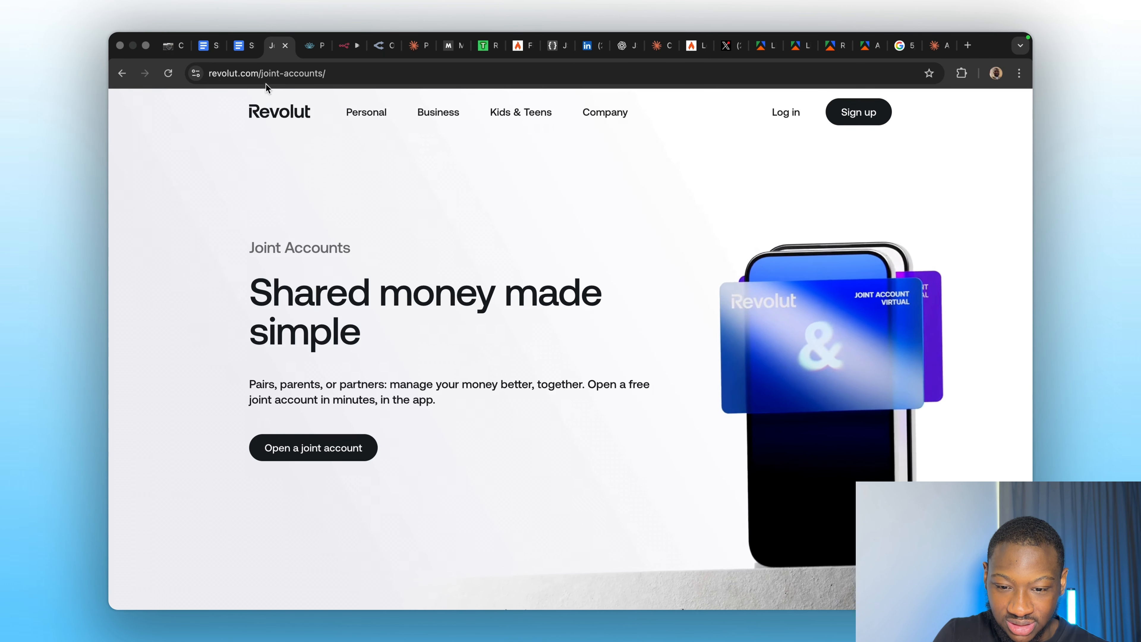
drag(263, 74, 349, 75)
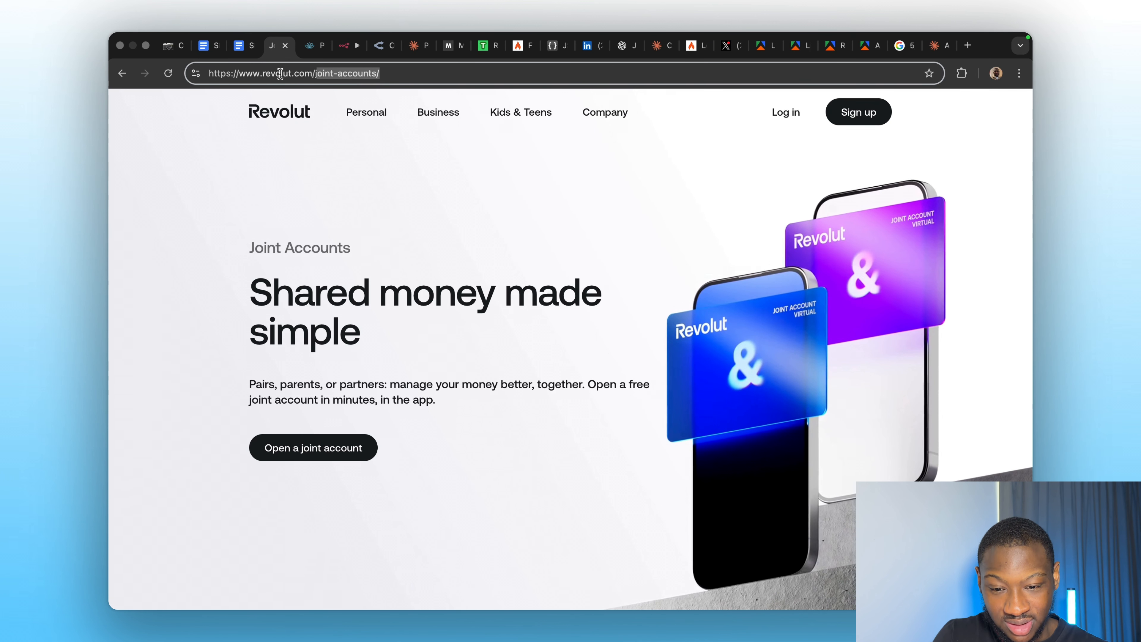
double_click(315, 73)
drag(314, 72, 438, 70)
key(ctrl+c)
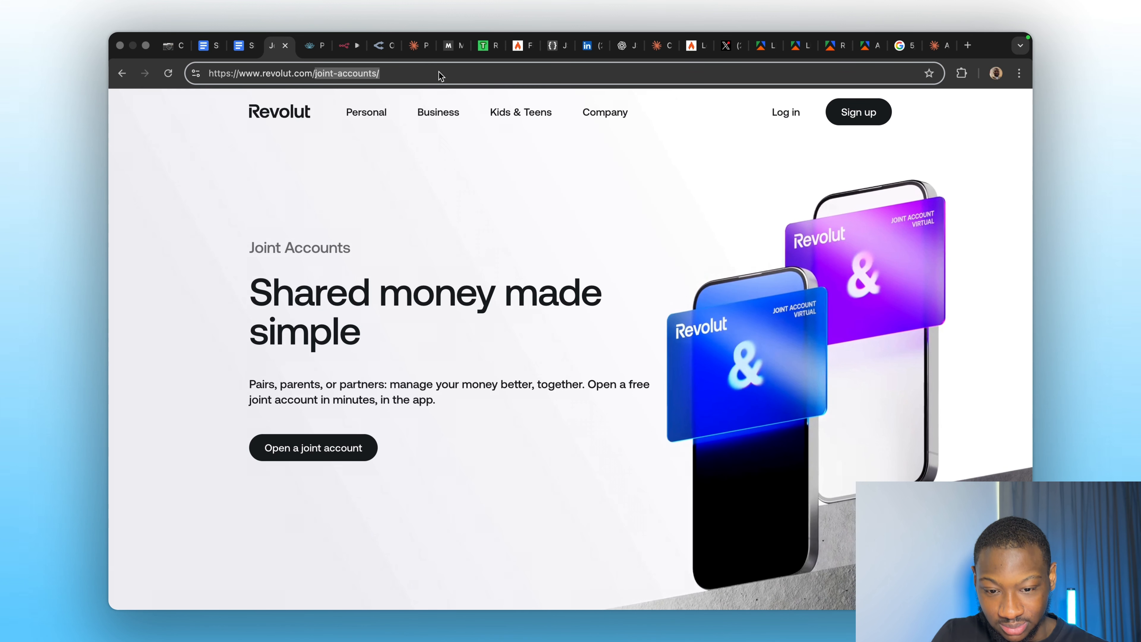
click(350, 45)
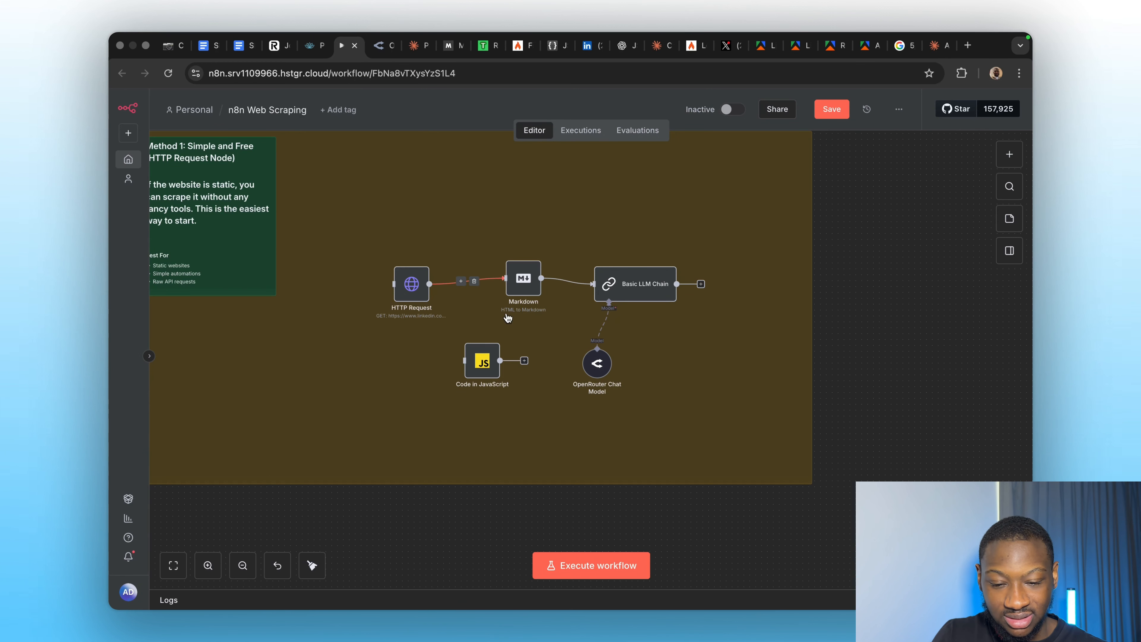
double_click(414, 294)
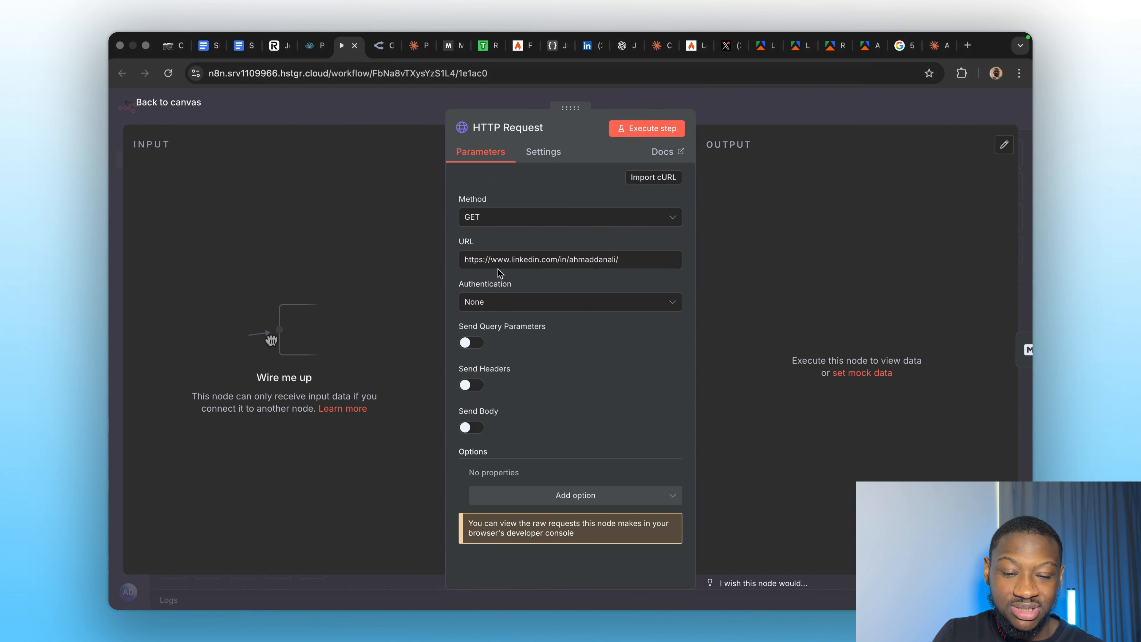
key(ctrl+a)
key(ctrl+v)
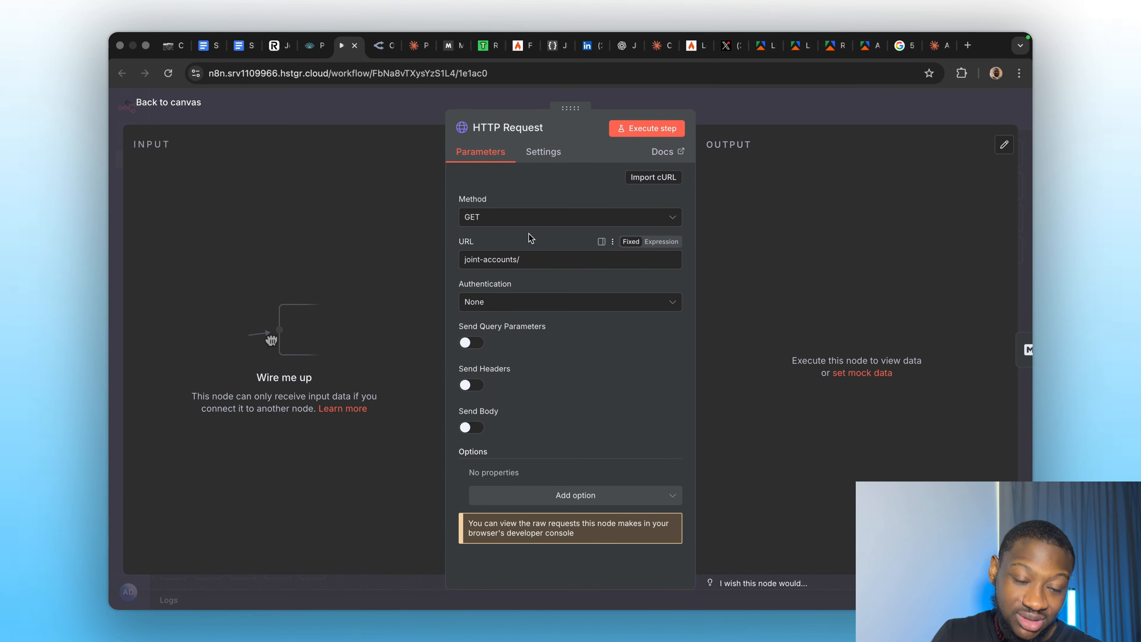
click(275, 45)
click(272, 70)
key(ctrl+c)
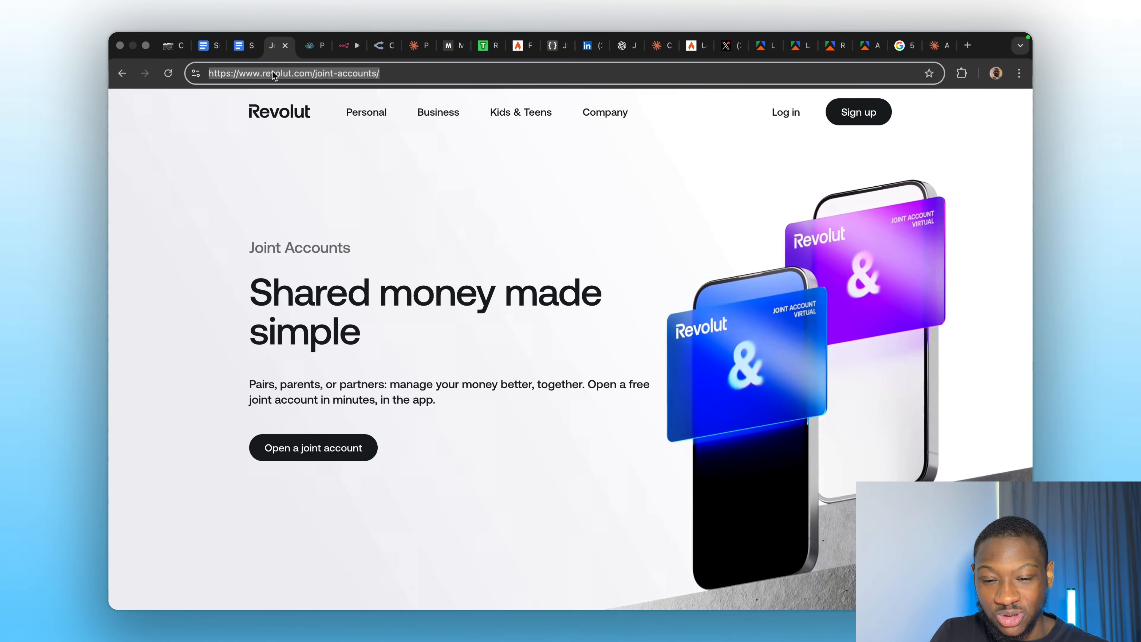
click(349, 45)
click(517, 260)
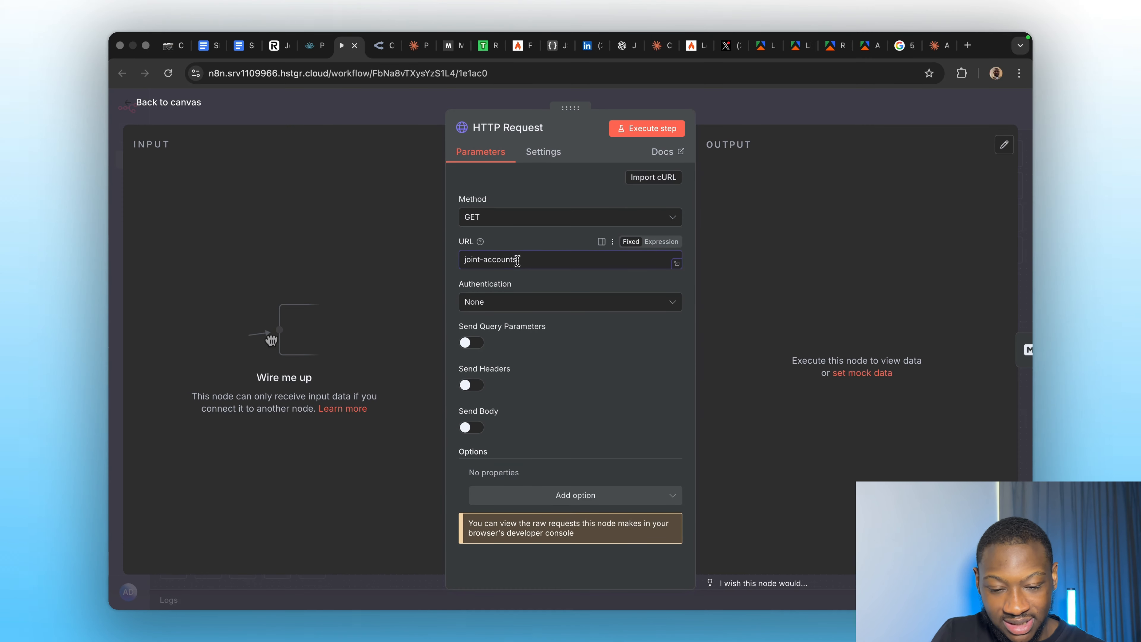
key(ctrl+a)
key(ctrl+v)
click(526, 232)
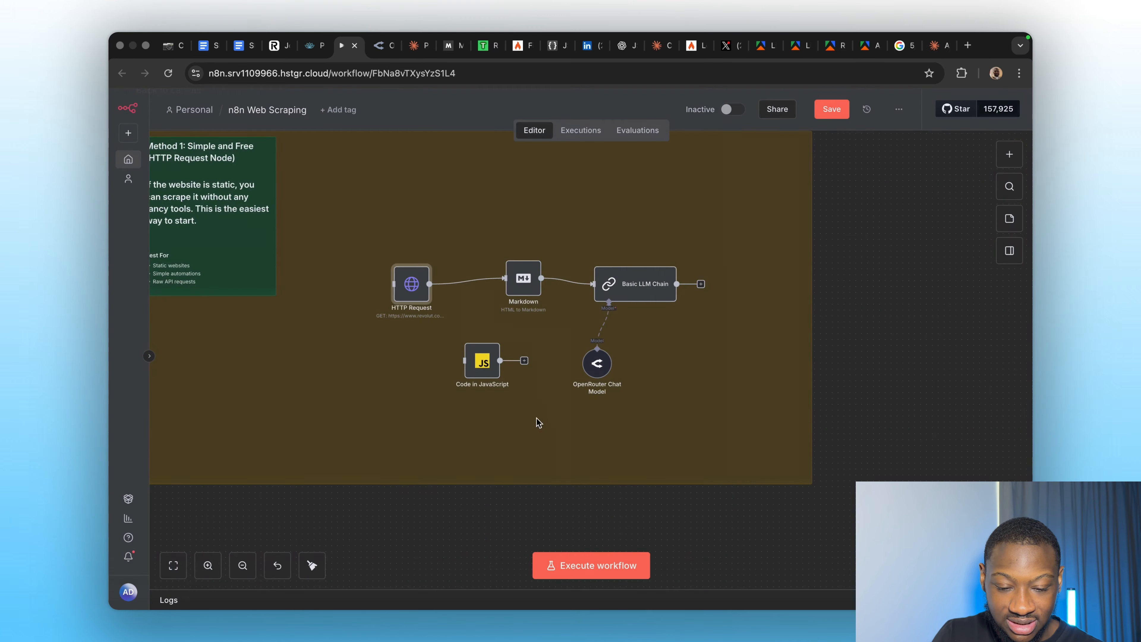
Go back to the canvas and look over the Method 1 workflow.
click(735, 128)
scroll(538, 424, down, 3)
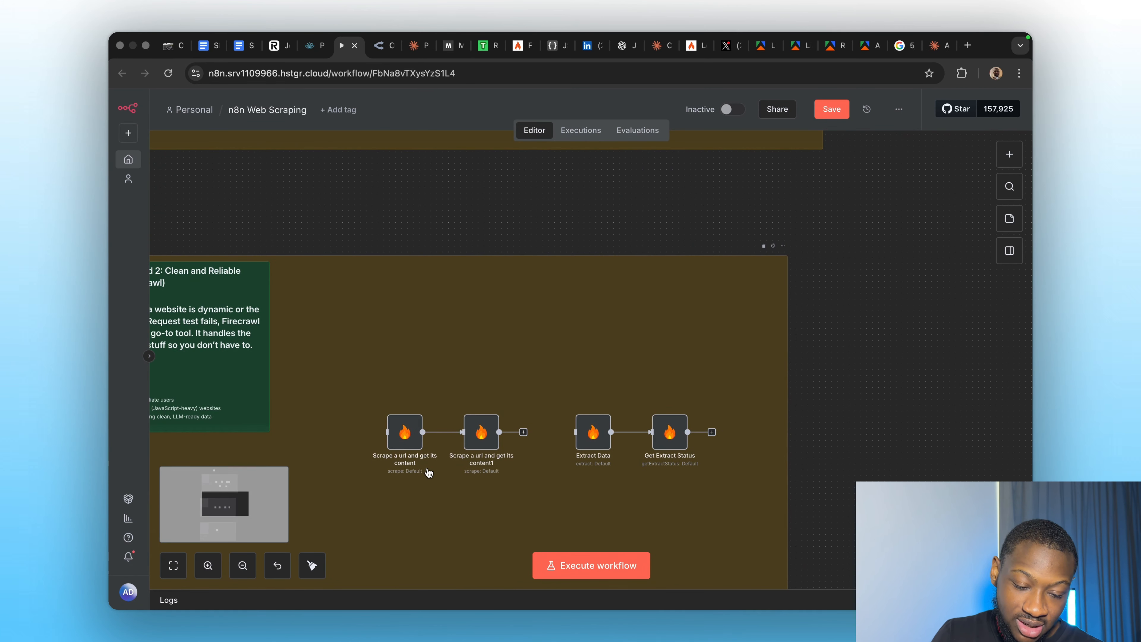
scroll(430, 474, down, 3)
scroll(429, 472, down, 5)
scroll(383, 303, up, 10)
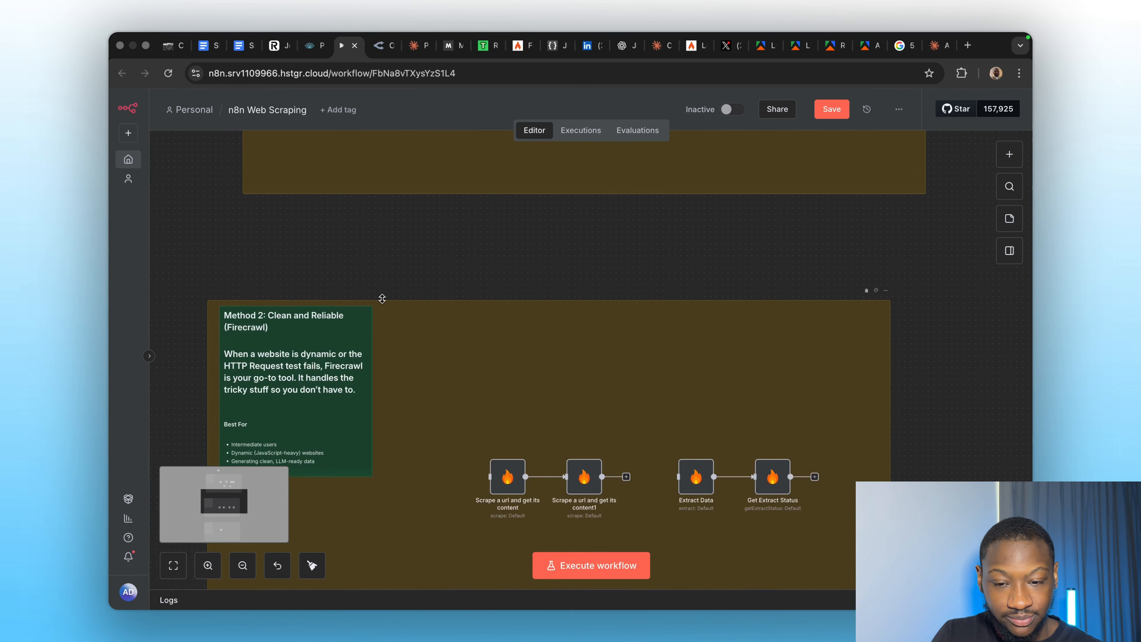
scroll(382, 302, up, 5)
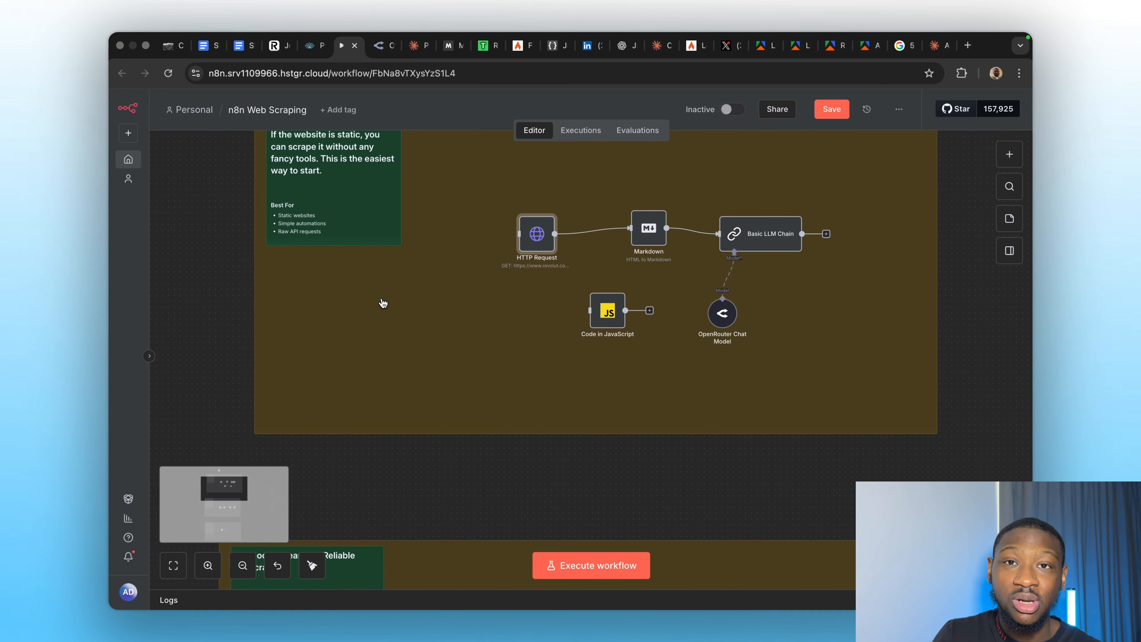